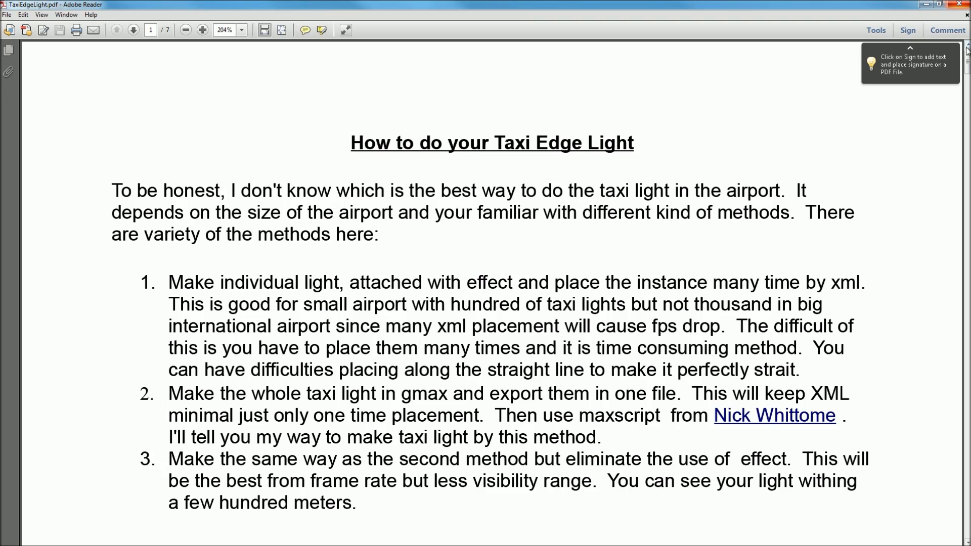
Step: Read through the taxi edge light guide and the Light over Ground Poly guide to review the airport lighting methods
drag(967, 62, 967, 523)
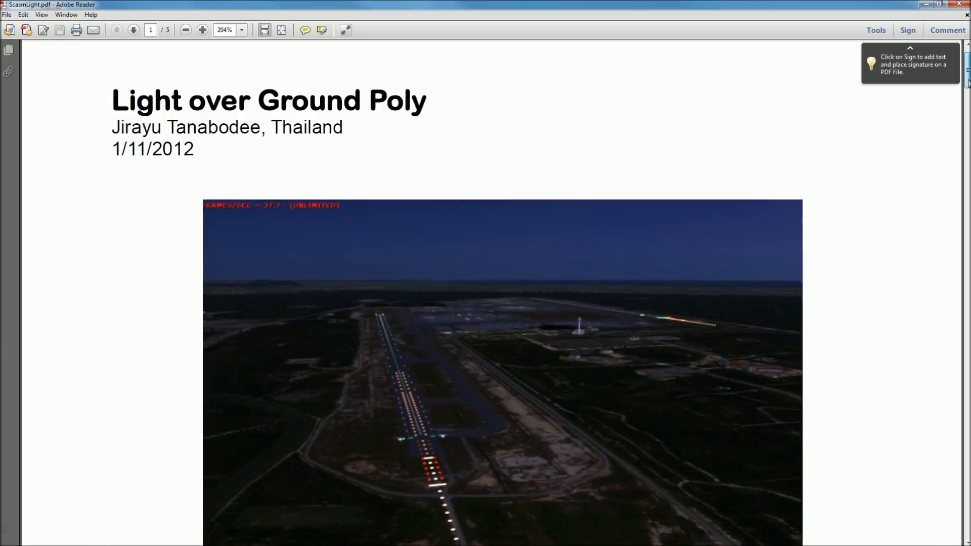
scroll(486, 274, down, 5)
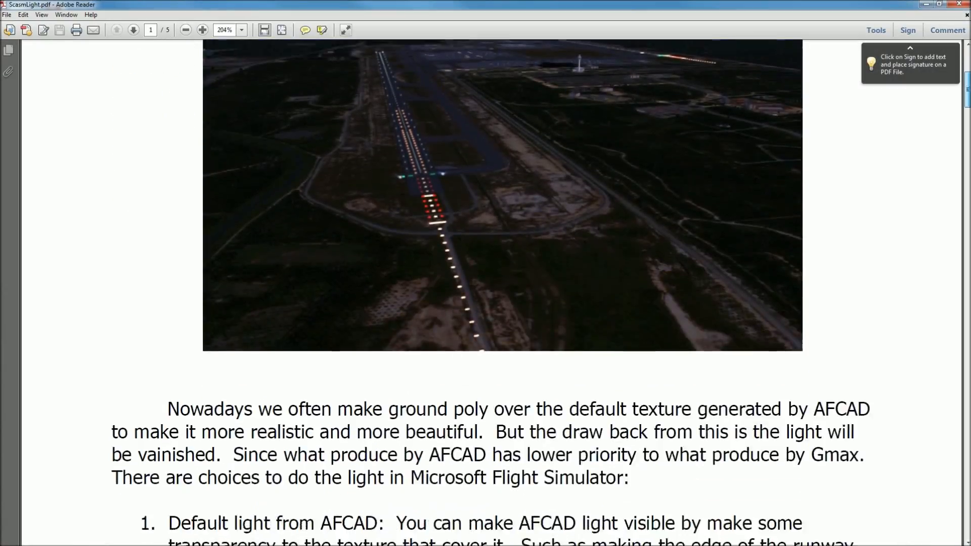
scroll(486, 274, down, 15)
scroll(486, 273, down, 20)
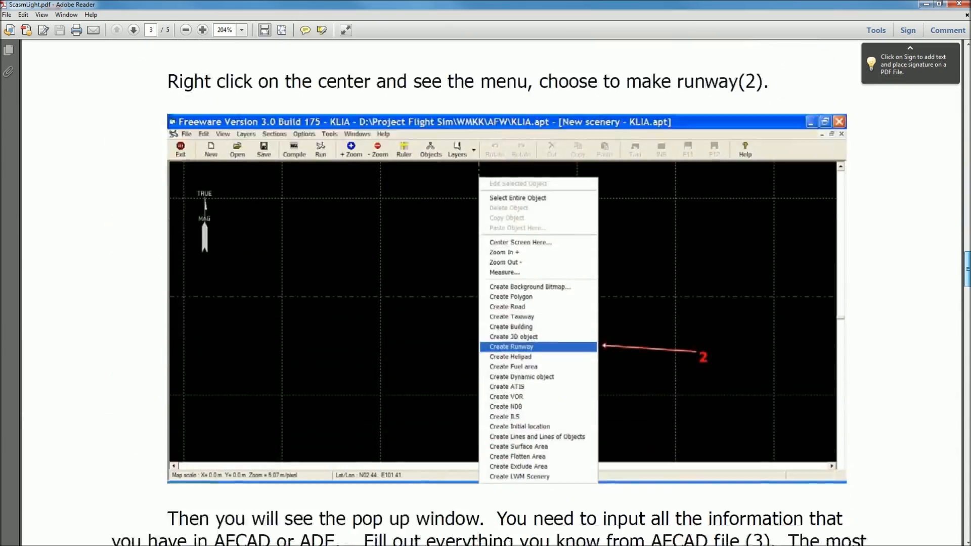
scroll(485, 274, down, 20)
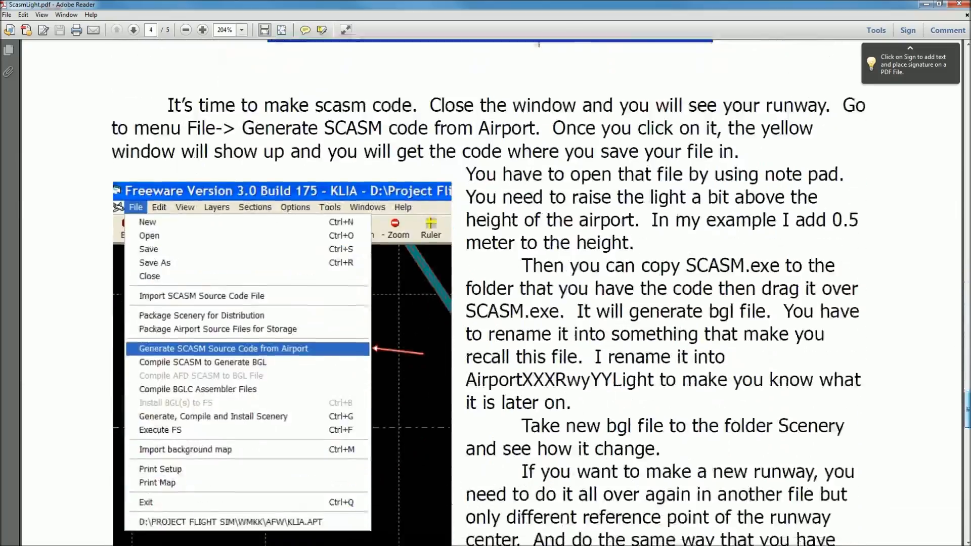
scroll(485, 273, down, 10)
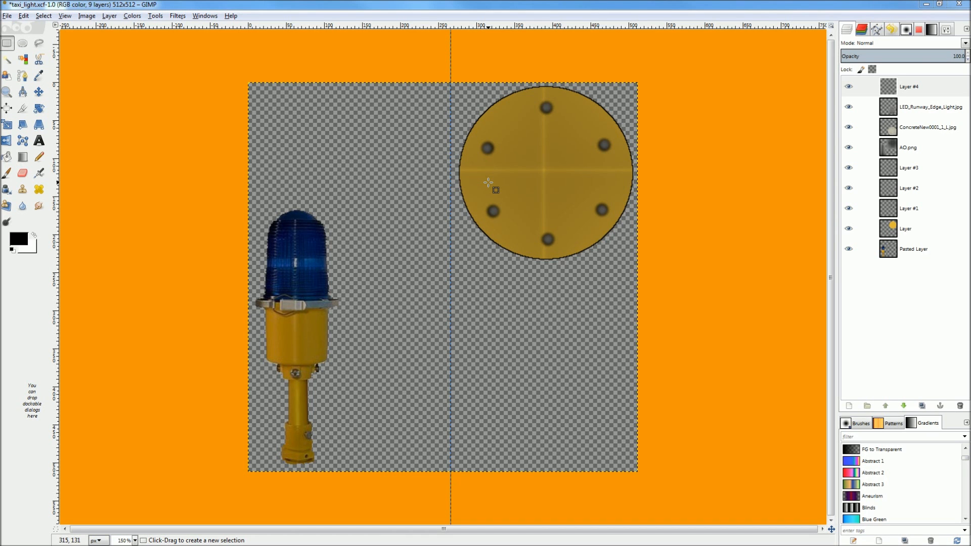
Step: Open light.xcf from the Taxiway Stuff folder alongside the taxi light texture, previewing the neighbouring texture files
click(9, 15)
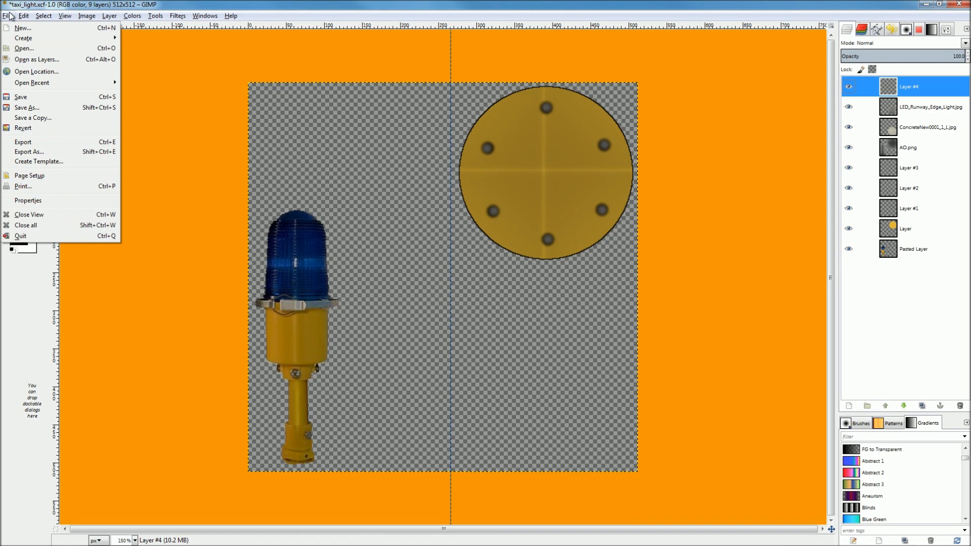
click(28, 49)
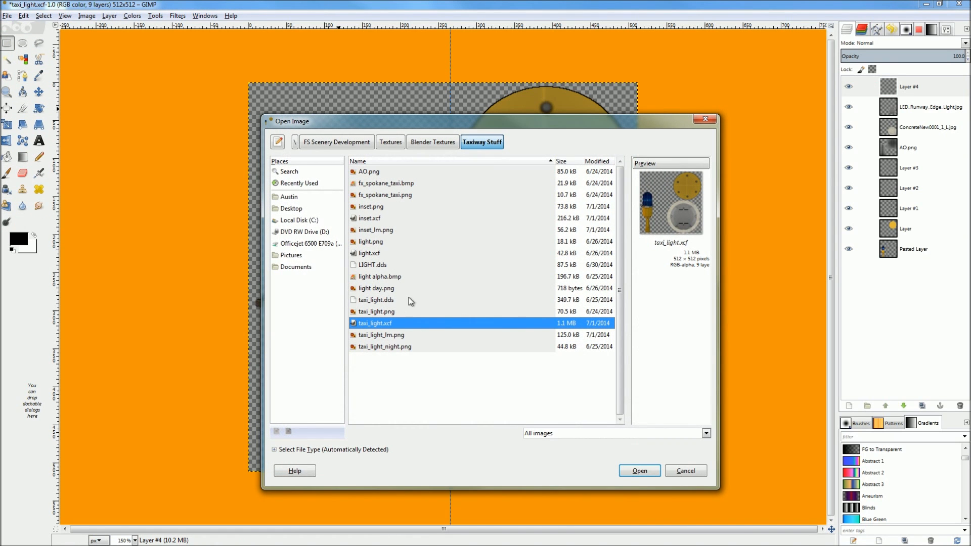
click(376, 312)
click(379, 300)
click(385, 334)
click(389, 300)
key(Up)
key(Up)
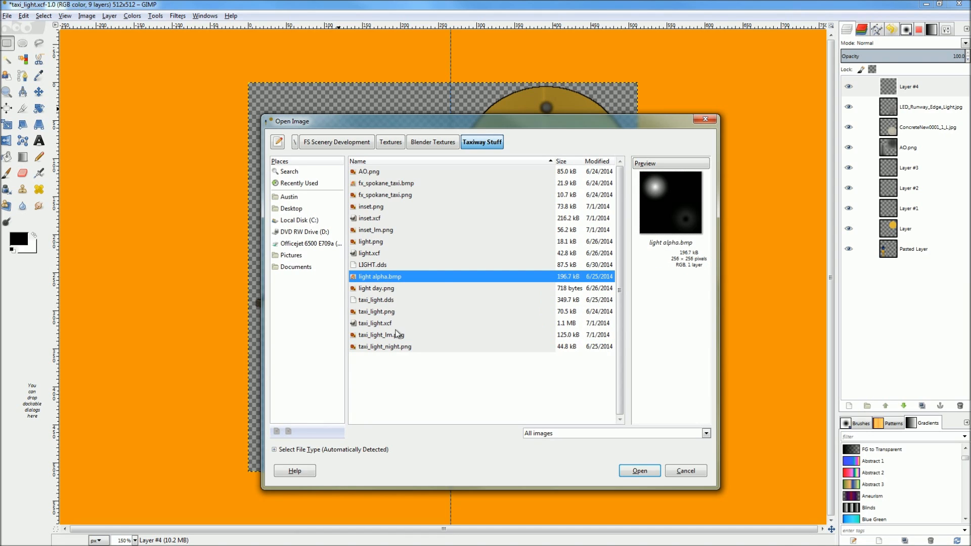
click(392, 302)
click(393, 325)
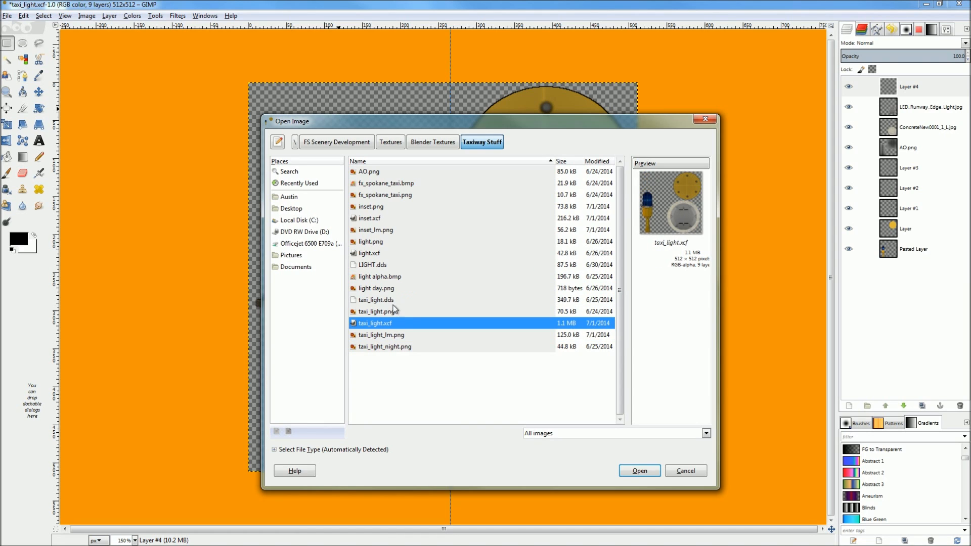
click(397, 278)
click(393, 253)
click(390, 267)
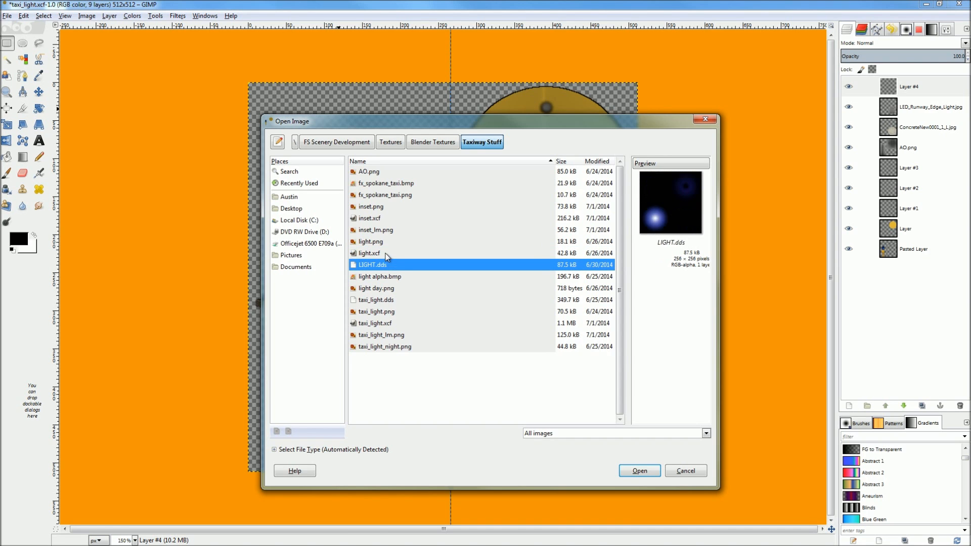
click(388, 255)
double_click(386, 257)
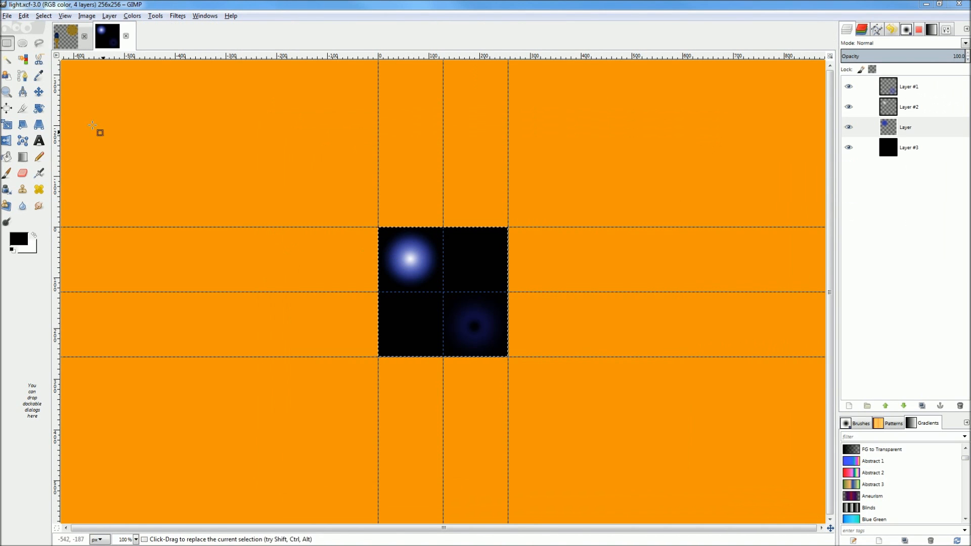
Step: Return to the taxi_light.xcf image and examine the blue lamp fixture and the round yellow base plate up close
click(72, 44)
ctrl+scroll(340, 290, up, 3)
ctrl+scroll(369, 282, down, 3)
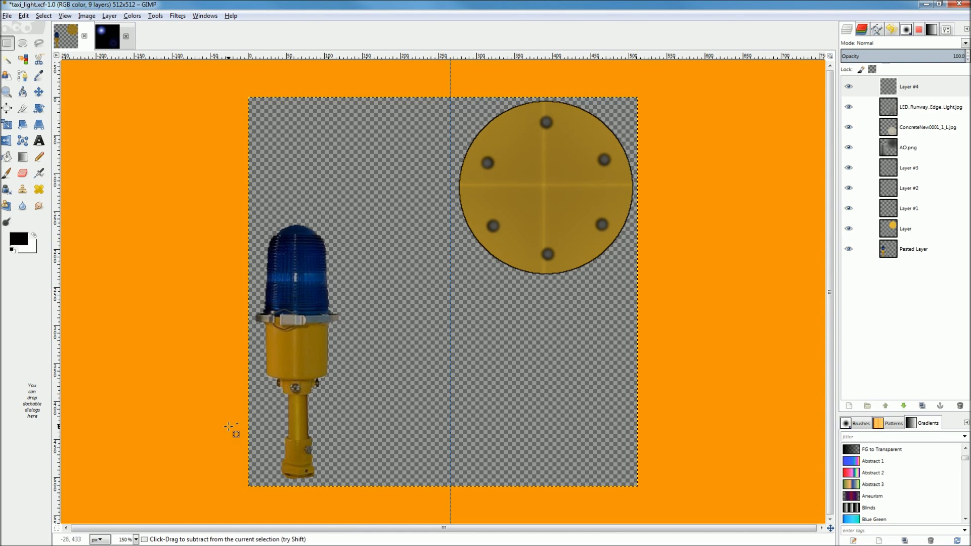
ctrl+scroll(228, 427, up, 2)
ctrl+scroll(318, 438, down, 1)
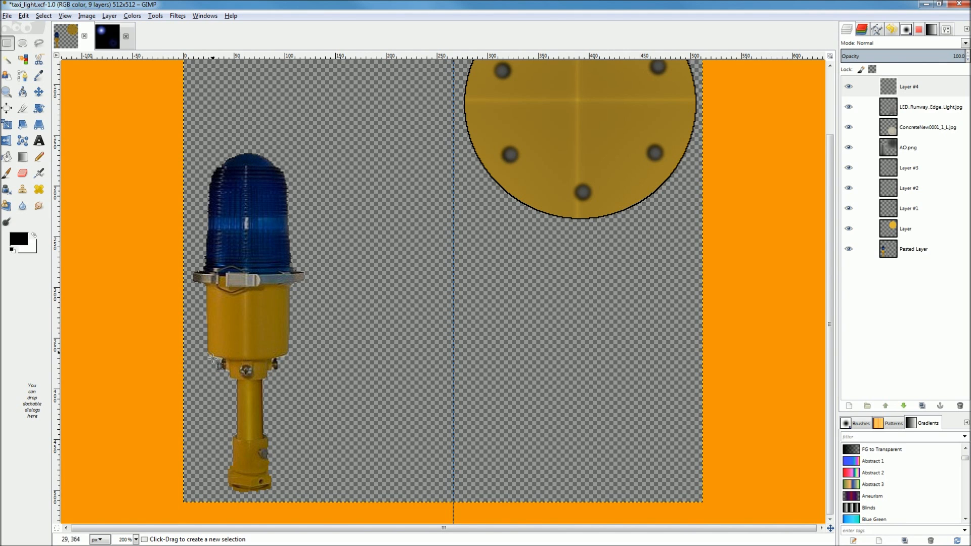
ctrl+scroll(249, 473, up, 1)
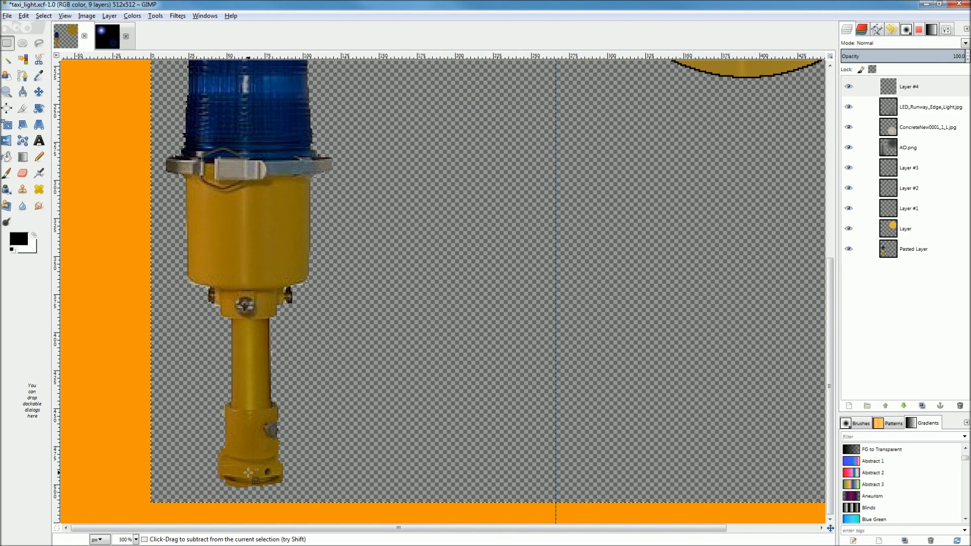
ctrl+scroll(309, 418, down, 1)
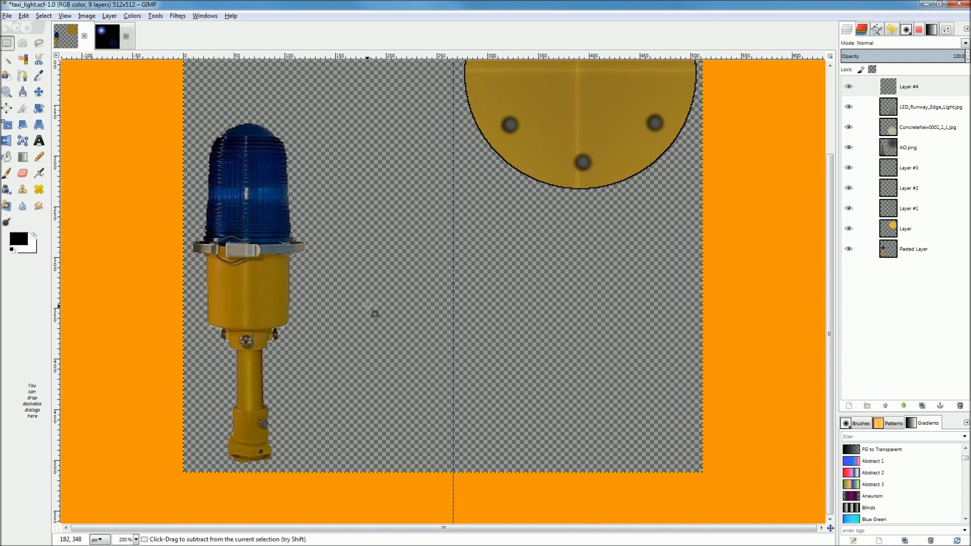
ctrl+scroll(368, 306, down, 1)
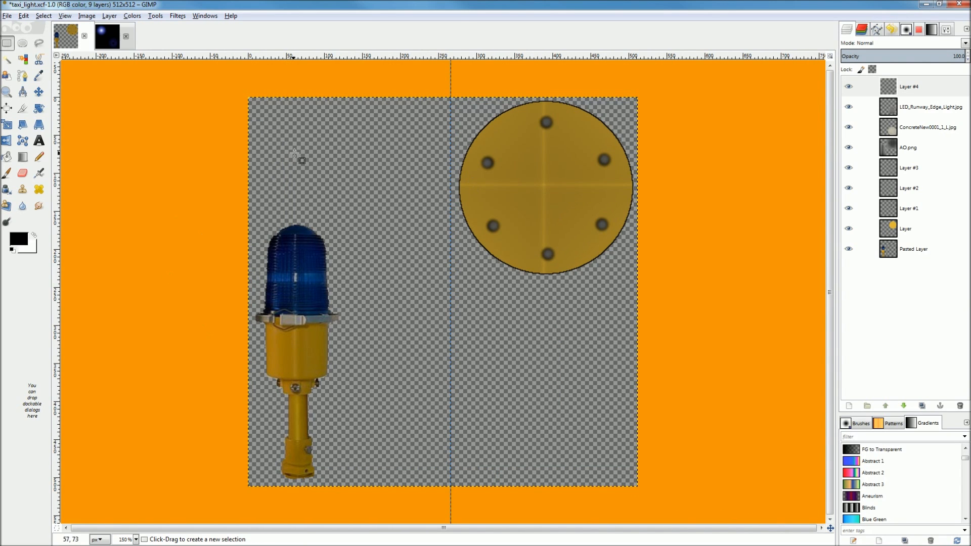
ctrl+scroll(309, 336, up, 1)
ctrl+scroll(349, 288, up, 1)
ctrl+scroll(349, 288, down, 2)
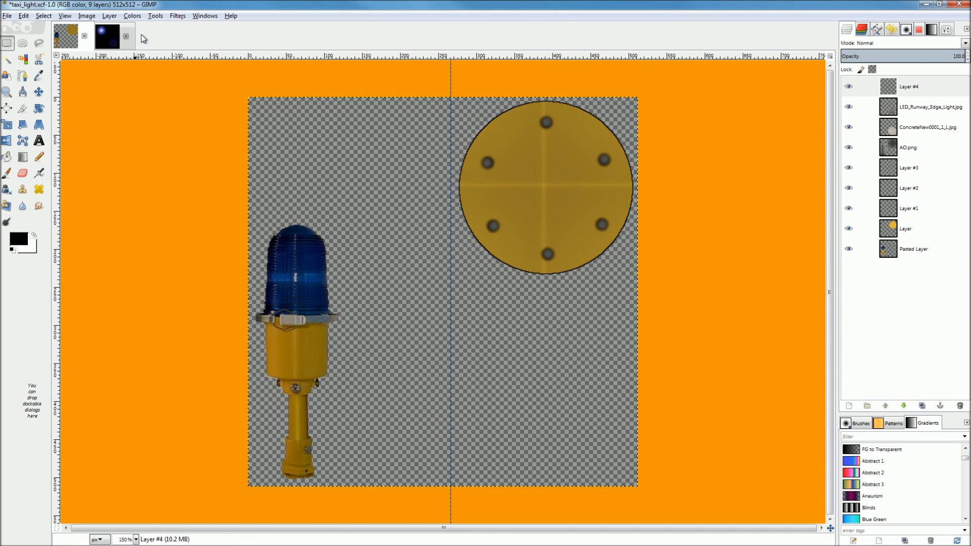
Step: Switch to the light.xcf image and examine the bright blue glow in its upper-left quadrant
click(109, 35)
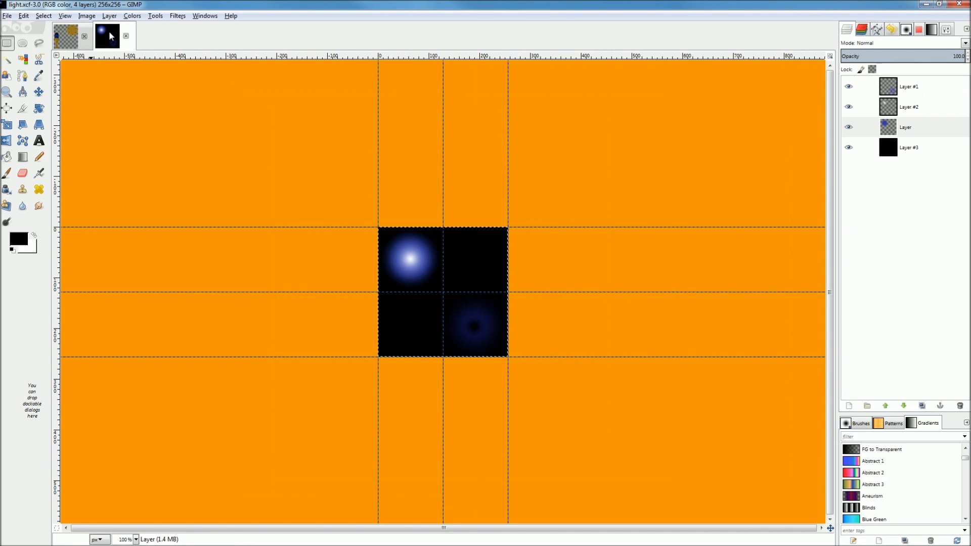
ctrl+scroll(427, 300, up, 4)
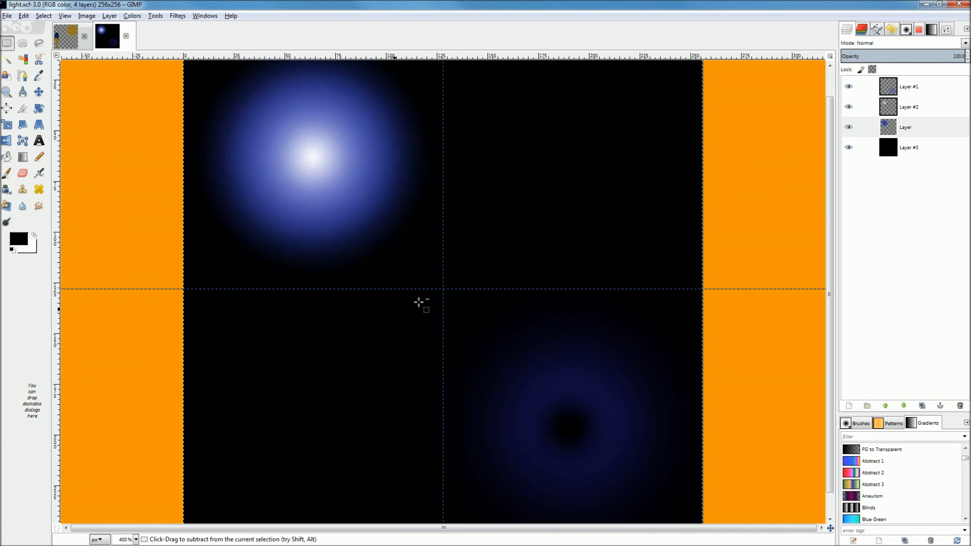
ctrl+scroll(419, 302, down, 1)
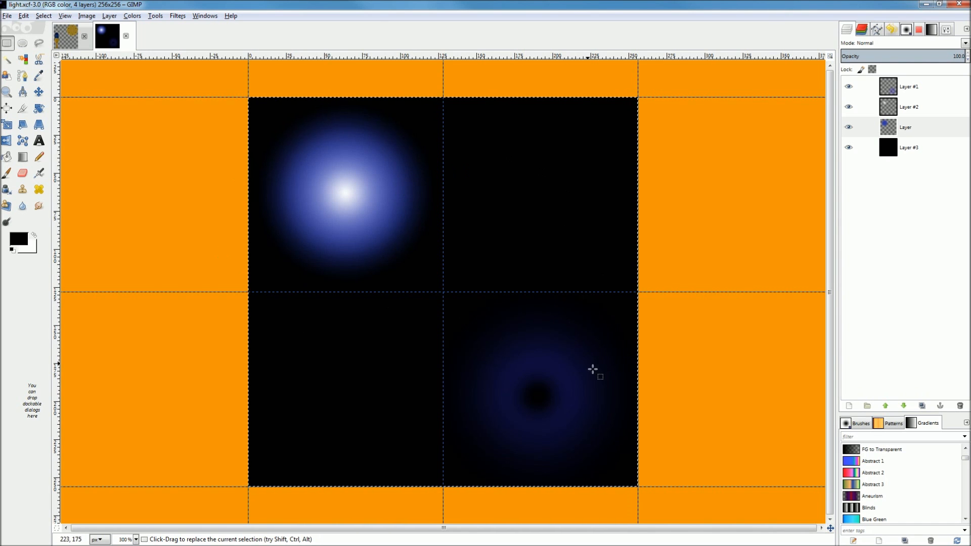
ctrl+scroll(304, 202, up, 2)
ctrl+scroll(354, 231, down, 2)
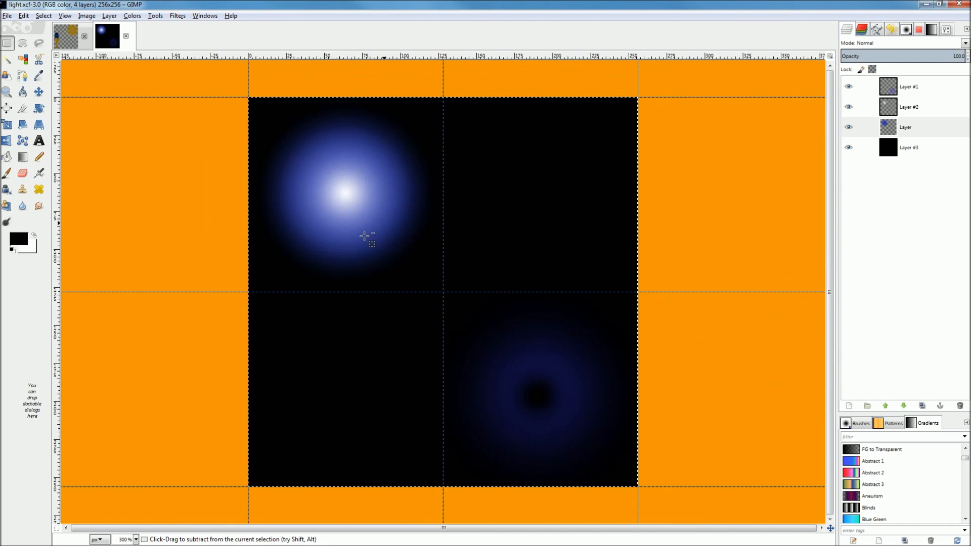
ctrl+scroll(351, 165, up, 4)
ctrl+scroll(343, 263, down, 2)
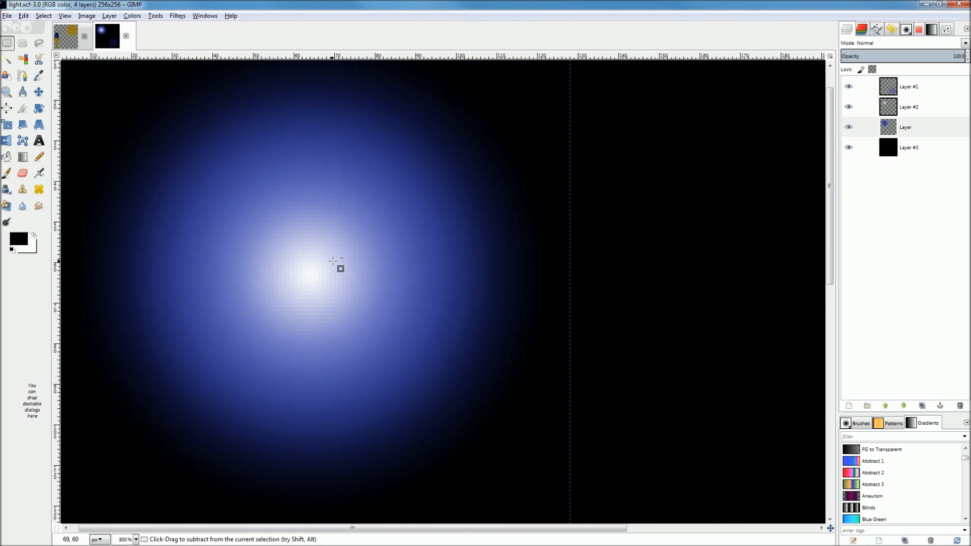
ctrl+scroll(347, 224, down, 1)
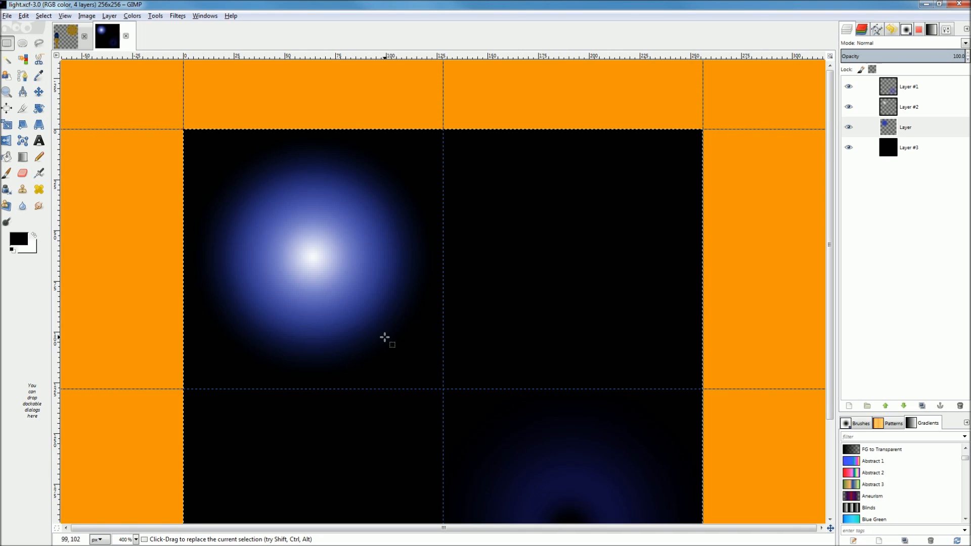
scroll(319, 264, down, 3)
ctrl+scroll(319, 274, down, 1)
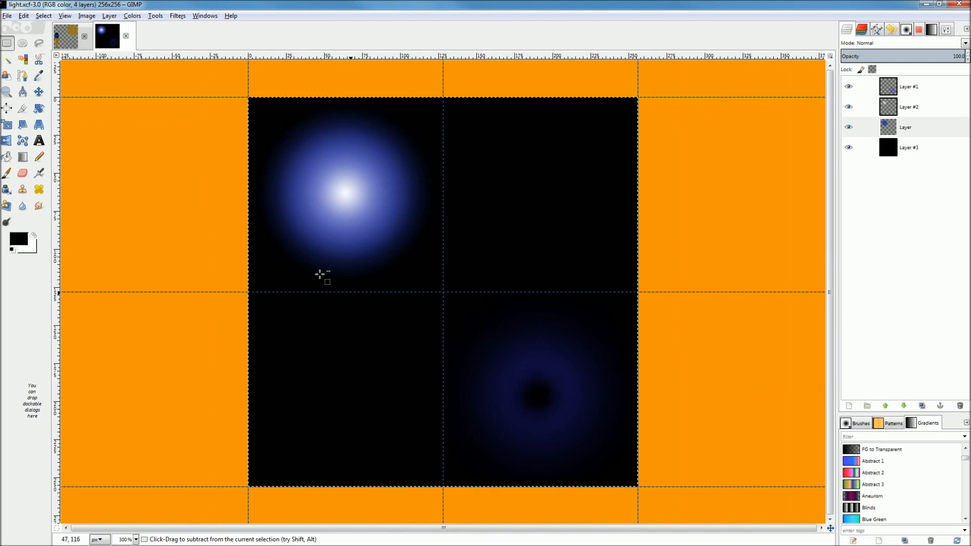
Step: Examine the dim blue ring glow in the lower-right quadrant of the light texture and compare it with the whole image
ctrl+scroll(540, 416, up, 4)
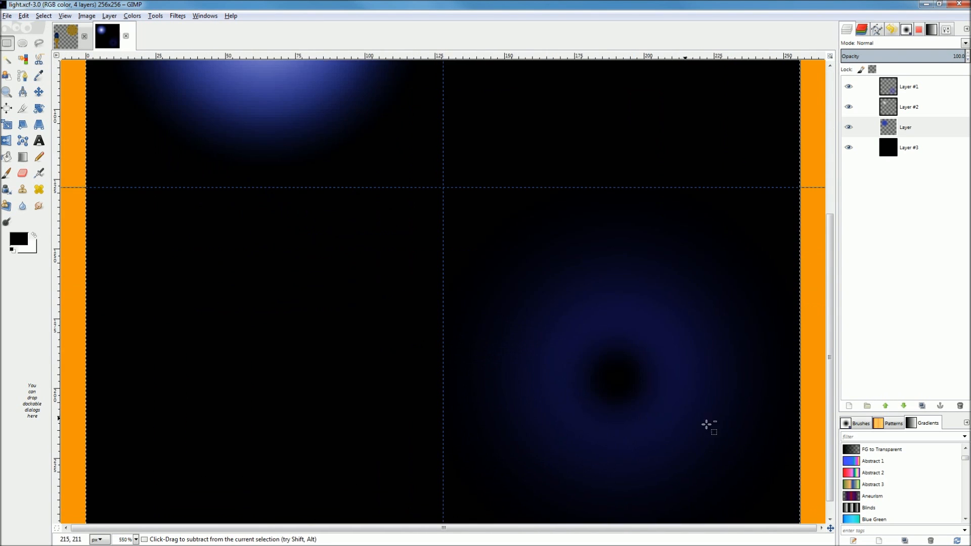
ctrl+scroll(659, 348, down, 3)
ctrl+scroll(640, 346, up, 2)
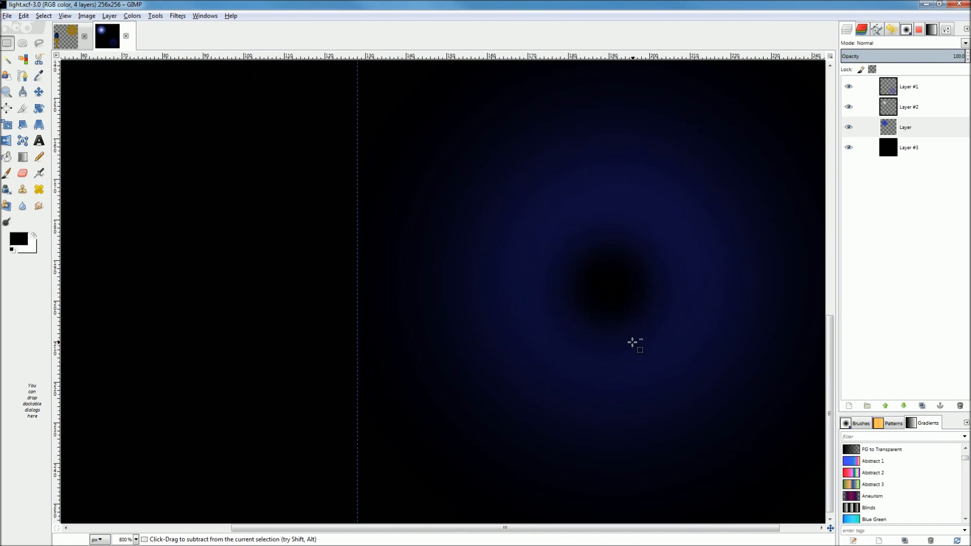
ctrl+scroll(534, 166, down, 1)
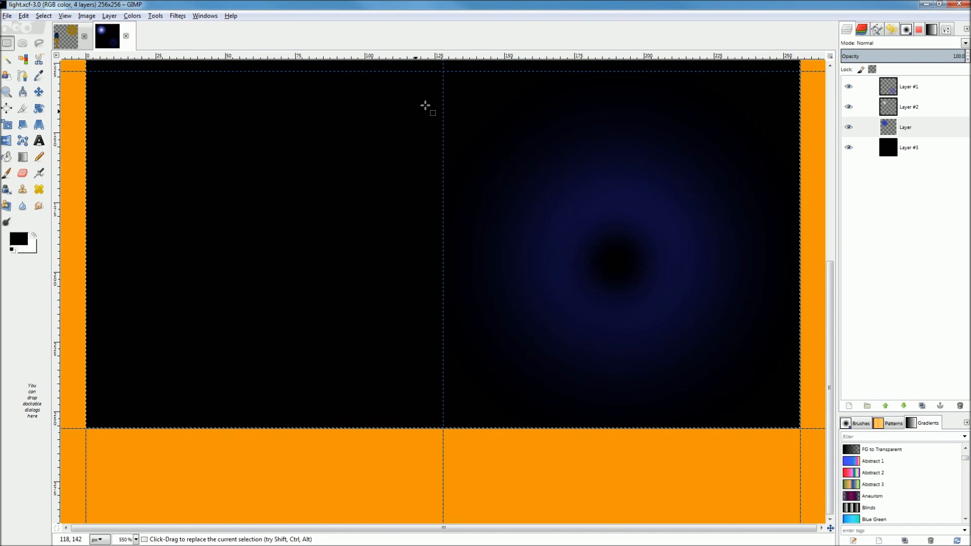
ctrl+scroll(542, 314, down, 4)
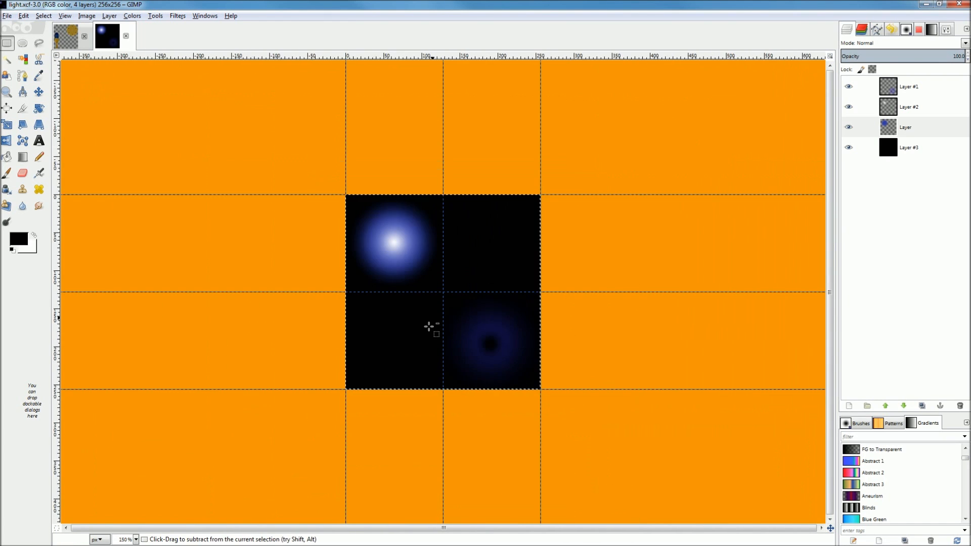
ctrl+scroll(405, 275, up, 1)
ctrl+scroll(392, 312, up, 1)
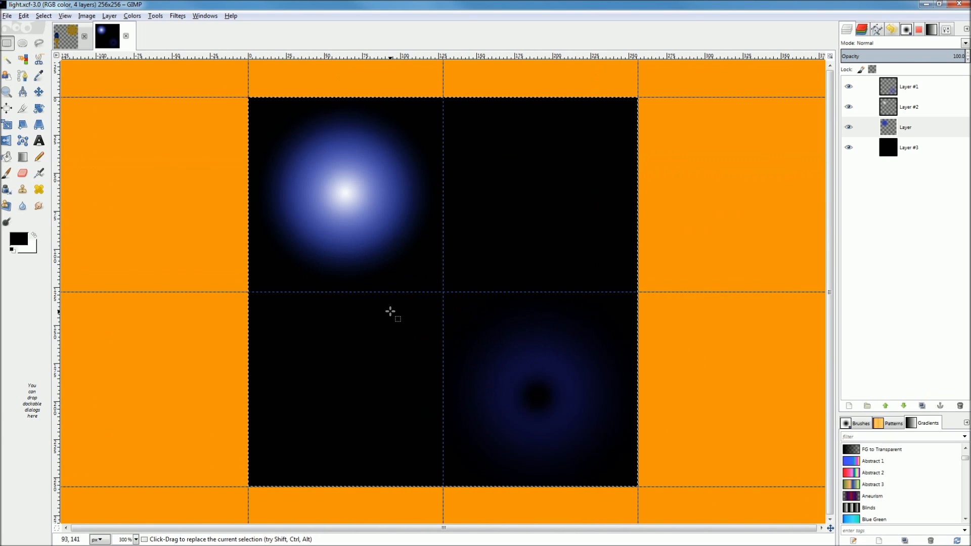
ctrl+scroll(279, 183, up, 2)
ctrl+scroll(232, 214, down, 2)
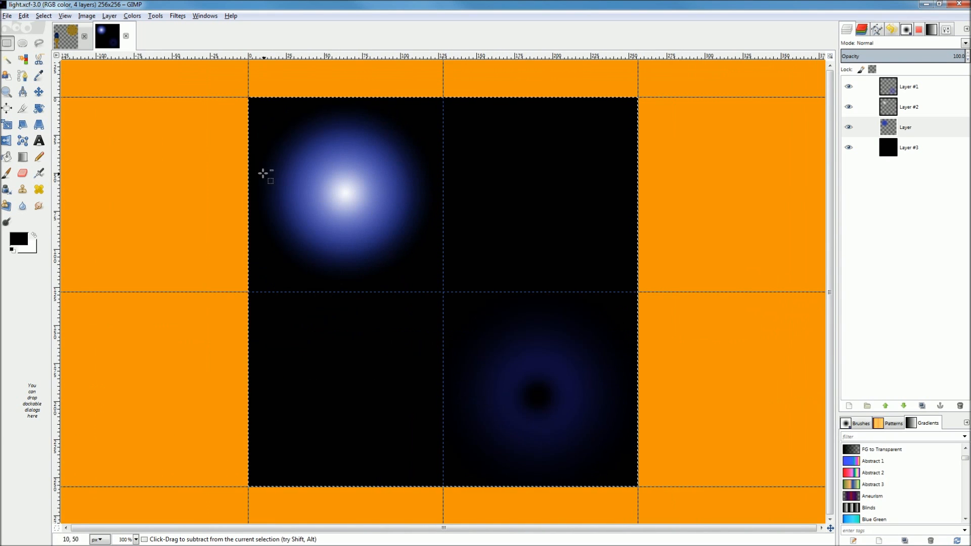
Step: Activate the Paintbrush tool and inspect the bright glow's white centre and its fade to black
click(7, 173)
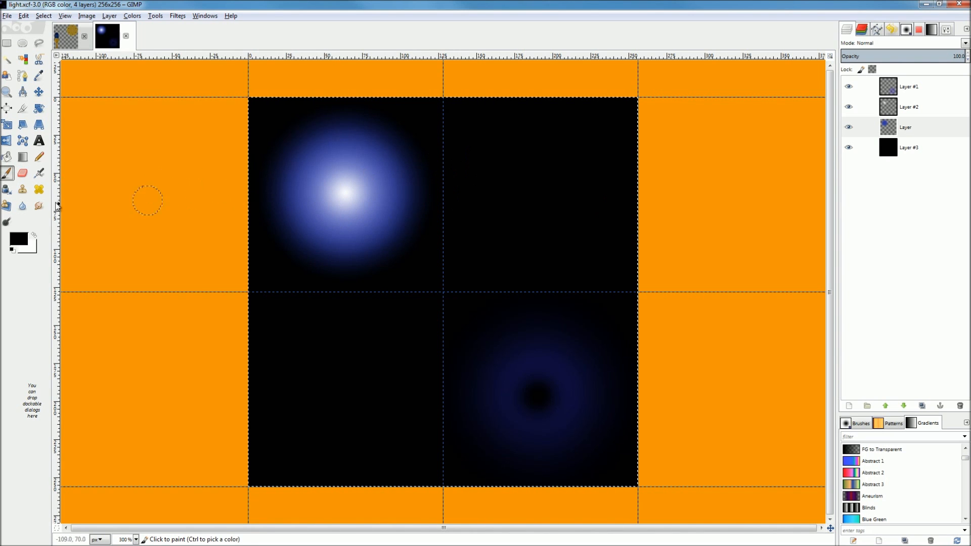
ctrl+scroll(152, 194, up, 1)
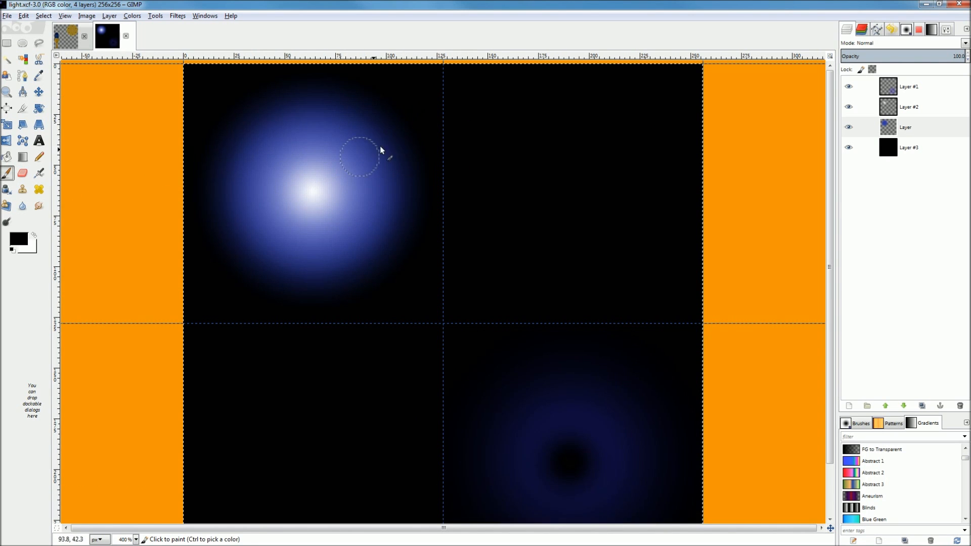
ctrl+scroll(238, 173, up, 1)
ctrl+scroll(208, 227, down, 1)
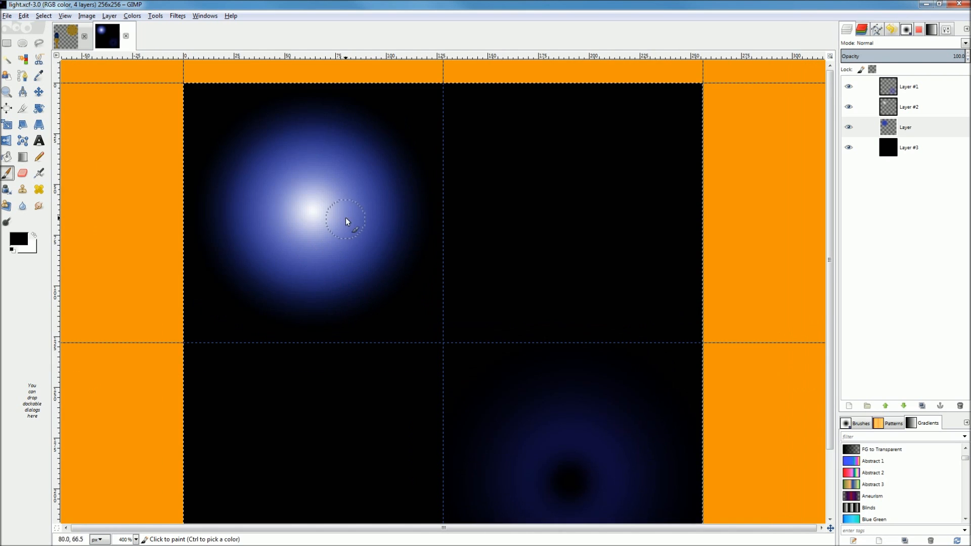
ctrl+scroll(262, 210, up, 2)
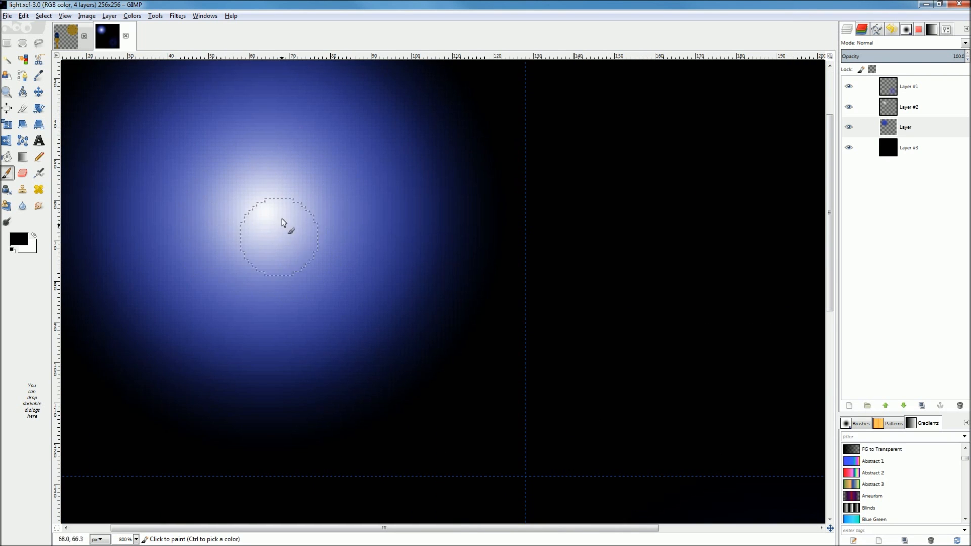
ctrl+scroll(290, 236, down, 2)
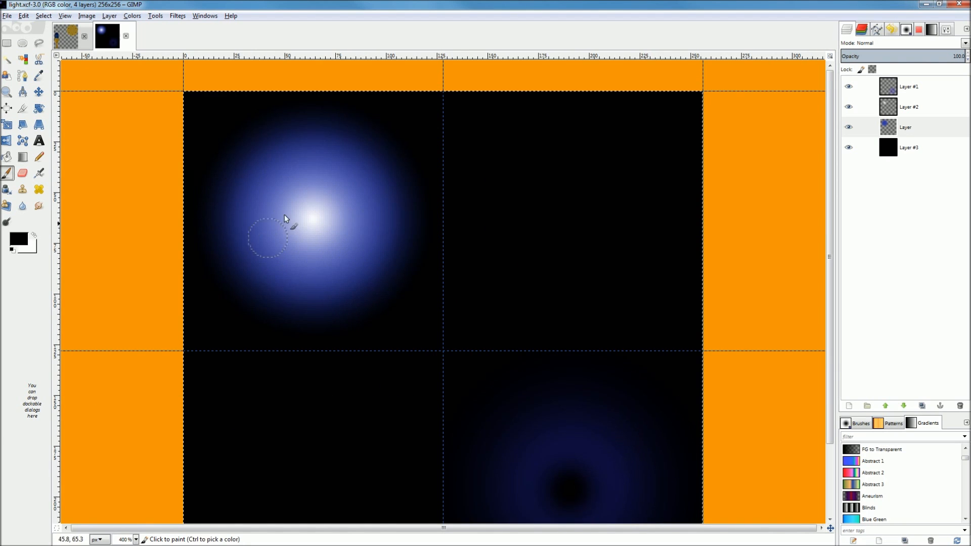
Step: Examine the dark centre and faint outer fade of the dim blue ring glow alongside the bright glow
ctrl+scroll(312, 206, down, 1)
ctrl+scroll(433, 223, down, 1)
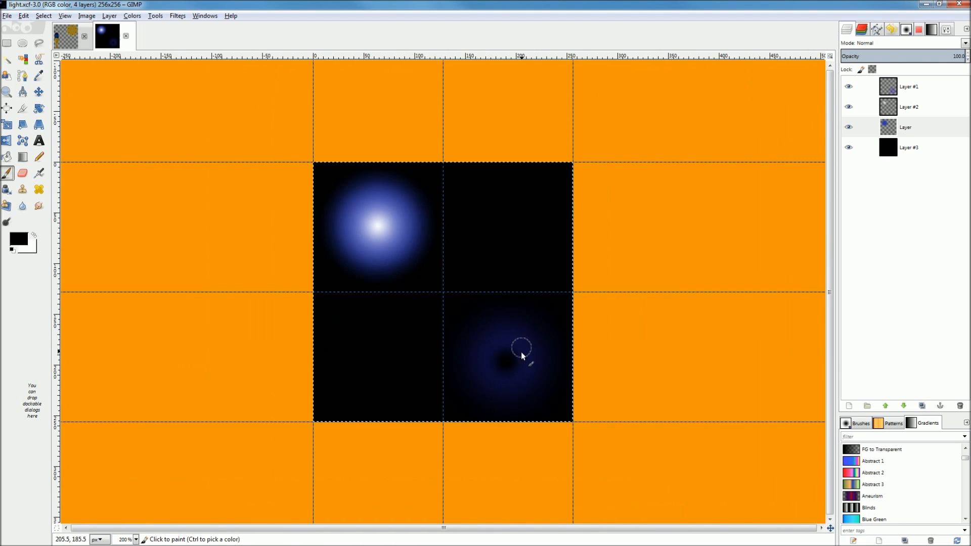
ctrl+scroll(521, 347, up, 2)
right_click(564, 423)
click(858, 273)
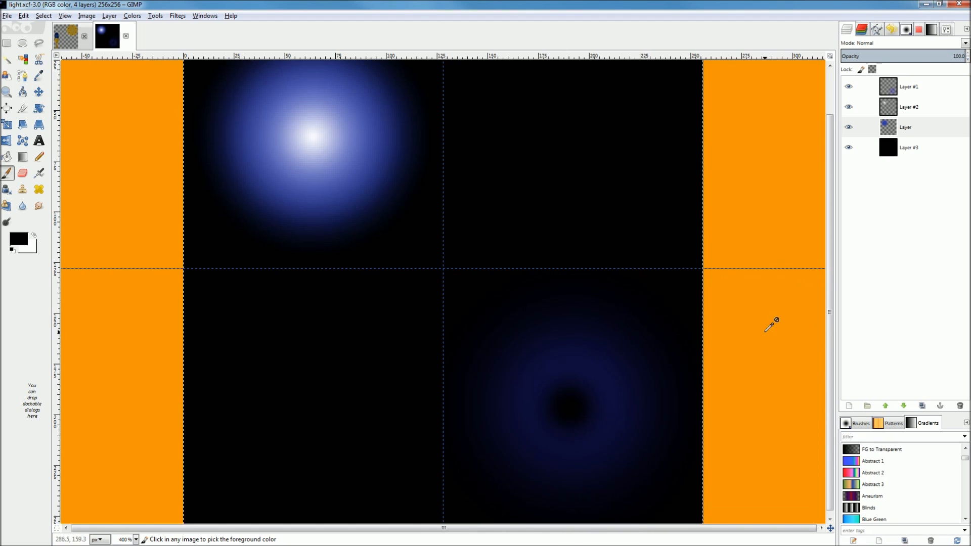
ctrl+scroll(518, 474, up, 2)
ctrl+scroll(661, 349, down, 1)
ctrl+scroll(639, 386, down, 2)
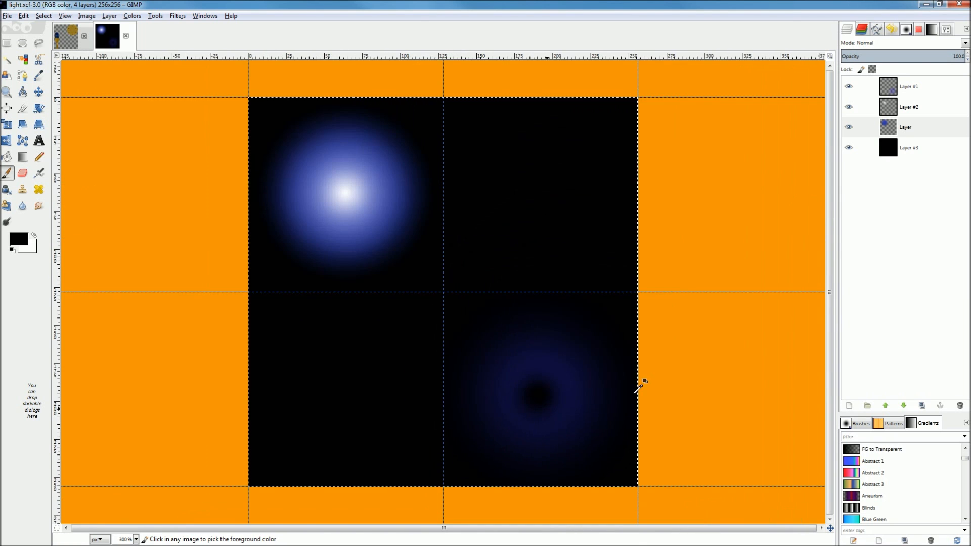
ctrl+scroll(533, 400, up, 1)
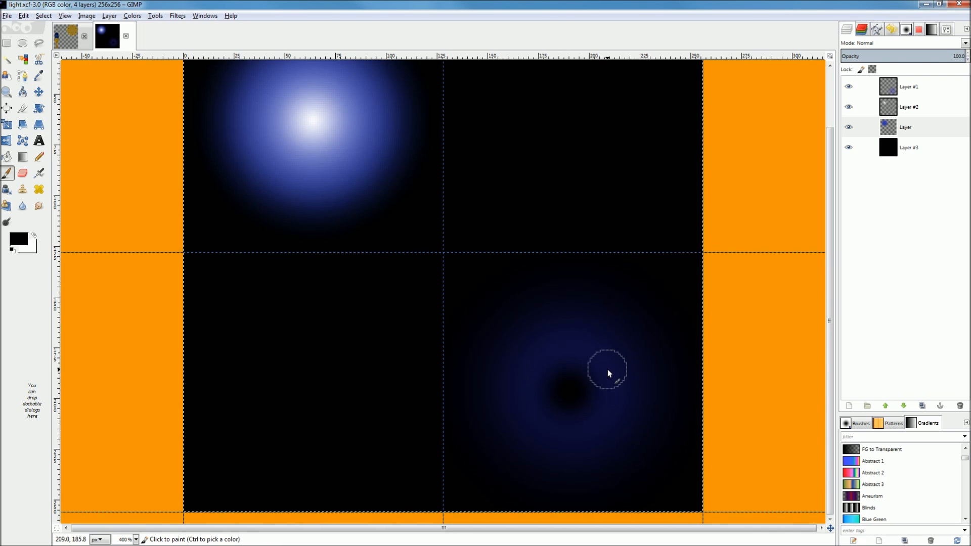
ctrl+scroll(441, 297, down, 1)
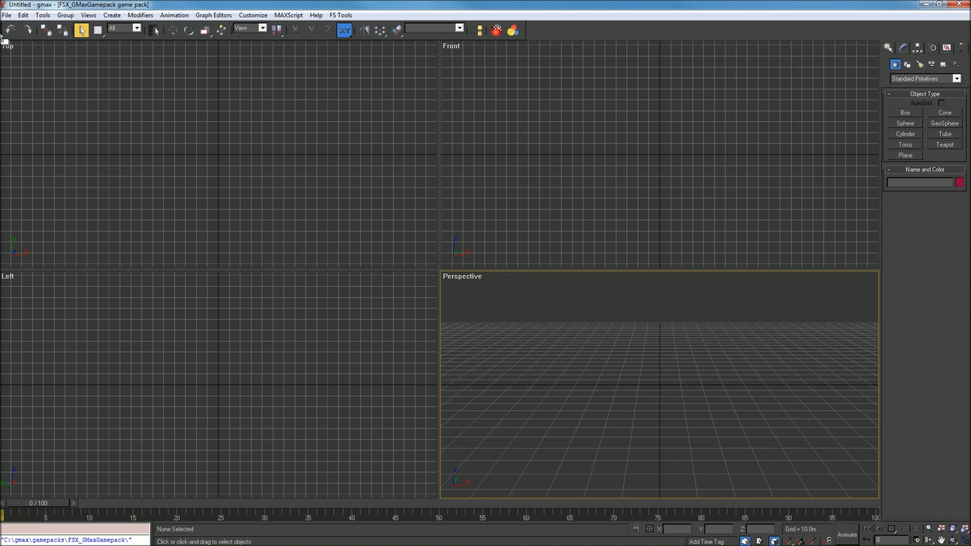
Step: Switch to gmax, launch a second FSX_GMax instance and continue past its start-up news notice
click(5, 15)
click(523, 140)
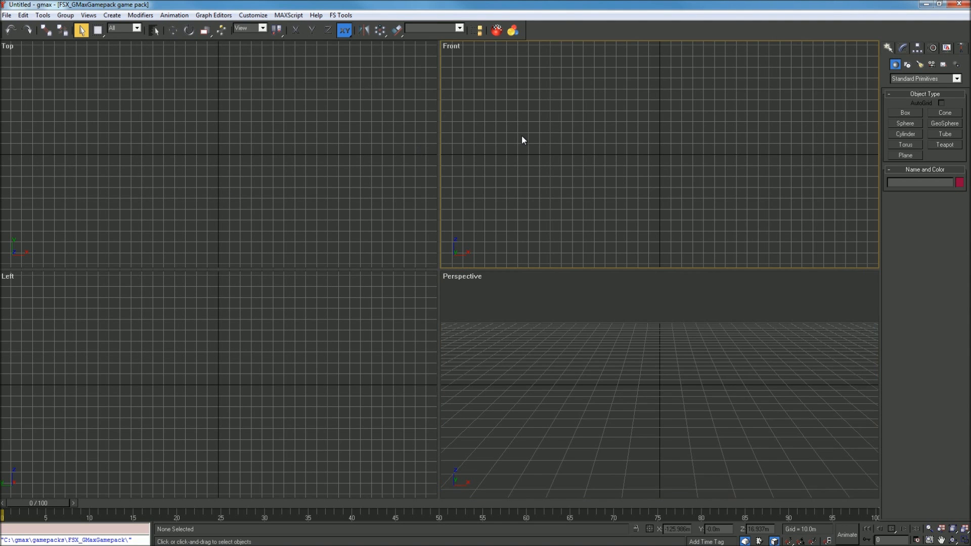
mouse_move(61, 4)
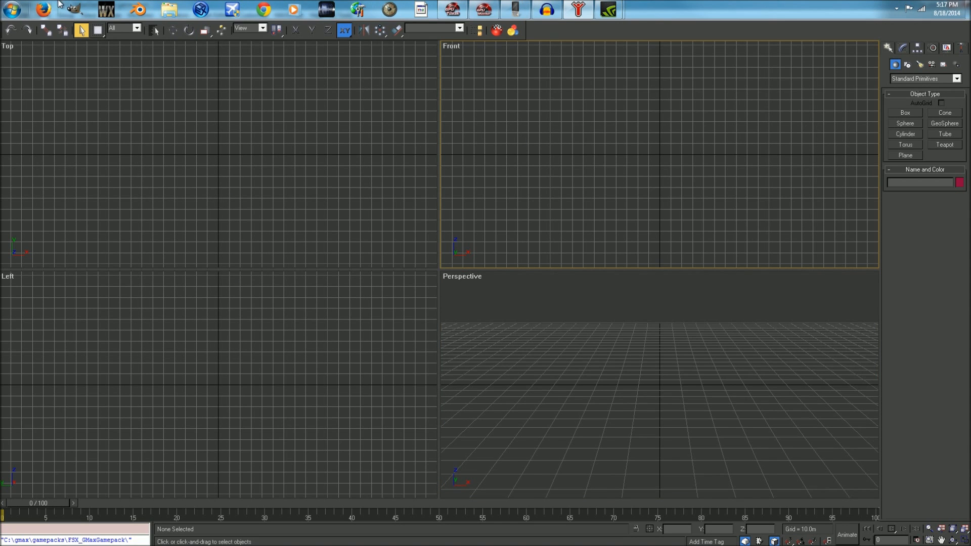
right_click(592, 6)
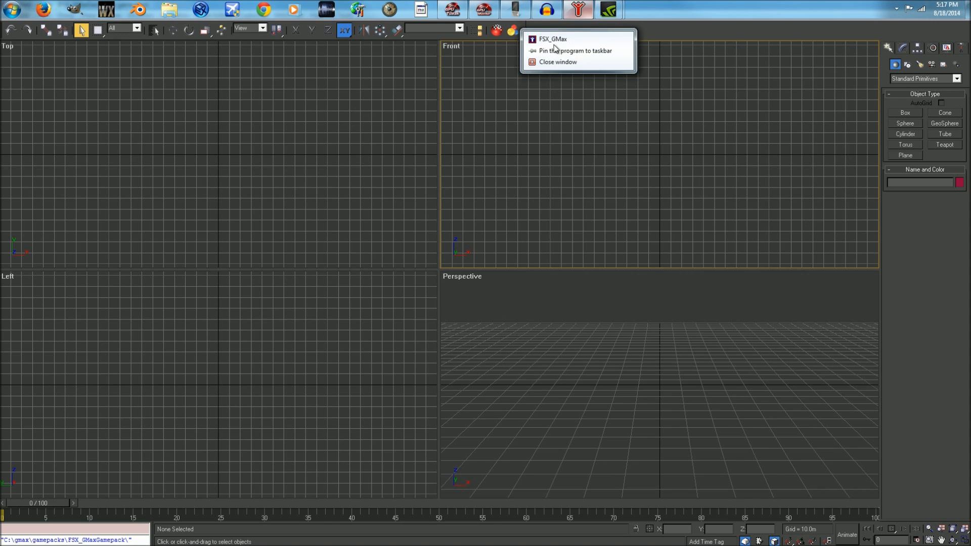
click(561, 66)
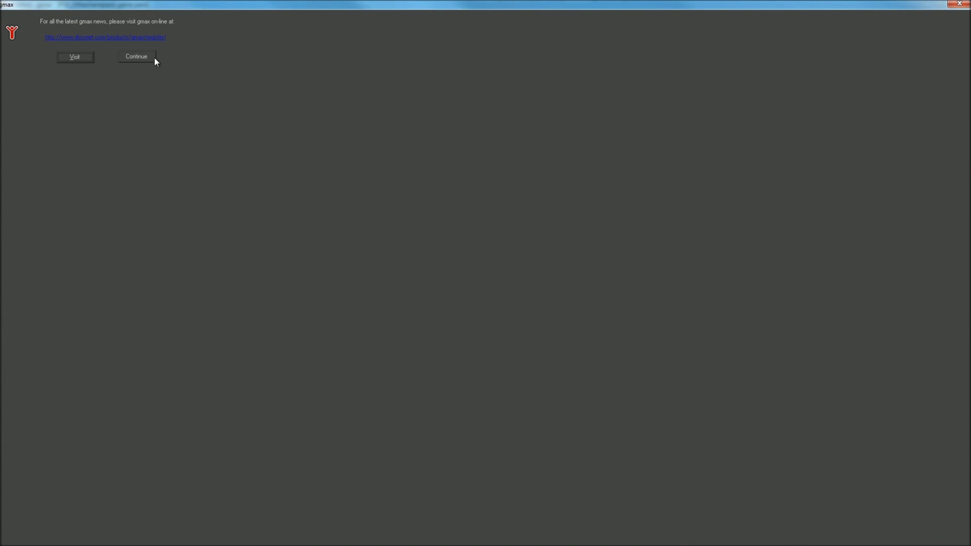
click(137, 56)
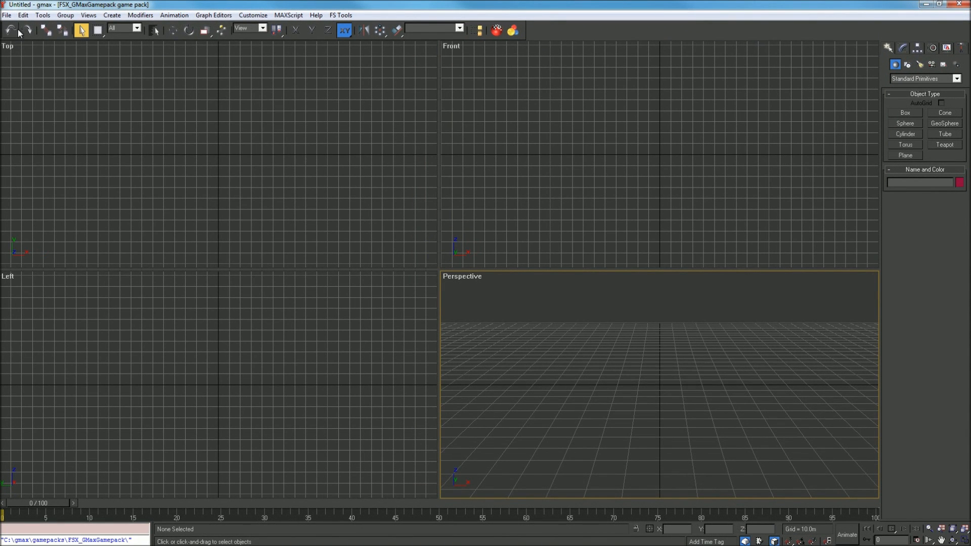
Step: Open the recent file Light_02.gmax and inspect the finished taxi light model from another angle in the perspective view
click(9, 15)
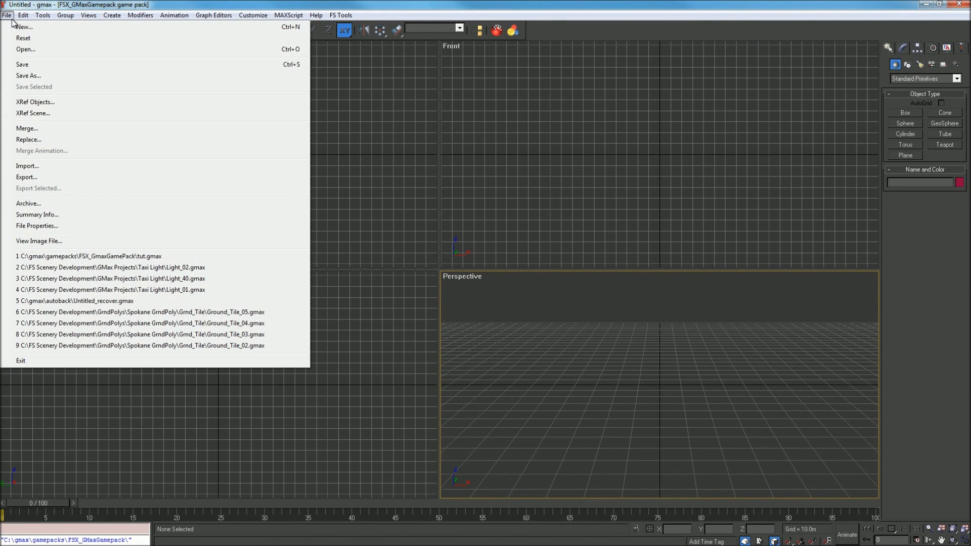
click(176, 268)
click(651, 396)
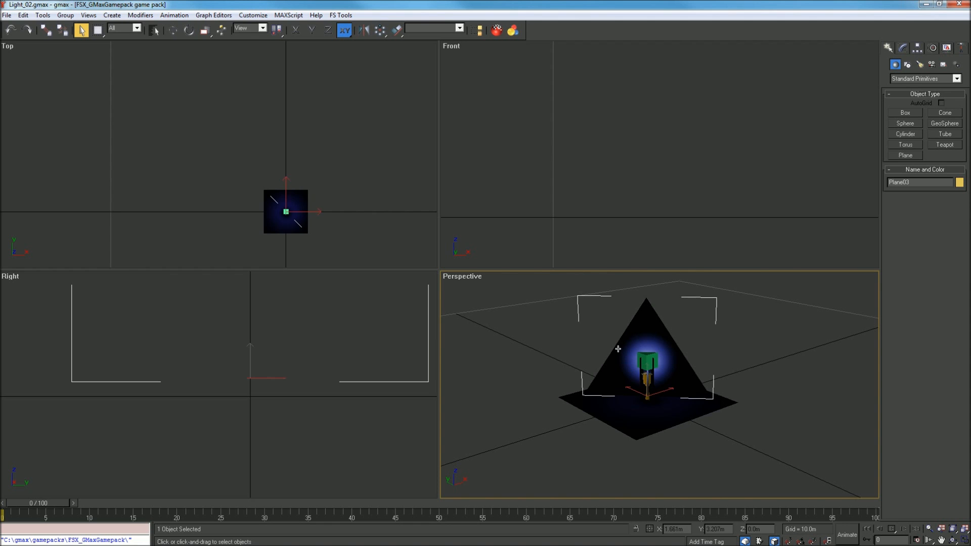
click(954, 540)
drag(687, 405, 709, 426)
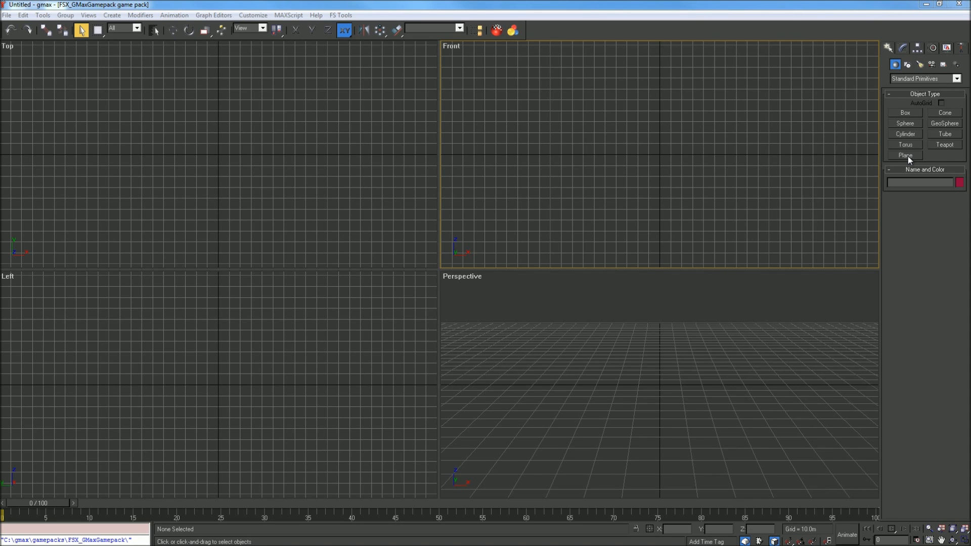
Step: In the empty scene's top view, draw a plane about 45.5 m by 34.3 m with 1 length and 1 width segment
click(232, 172)
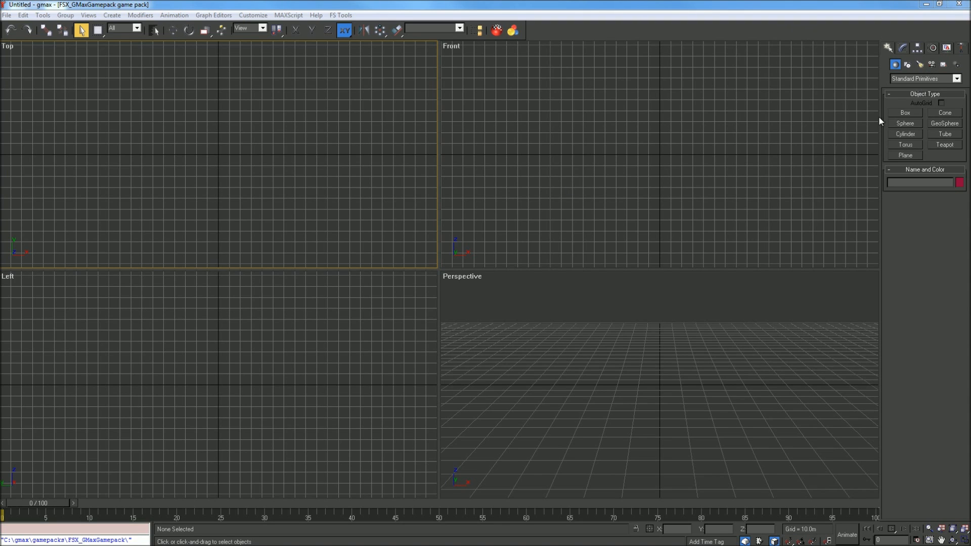
click(911, 157)
drag(202, 130, 240, 180)
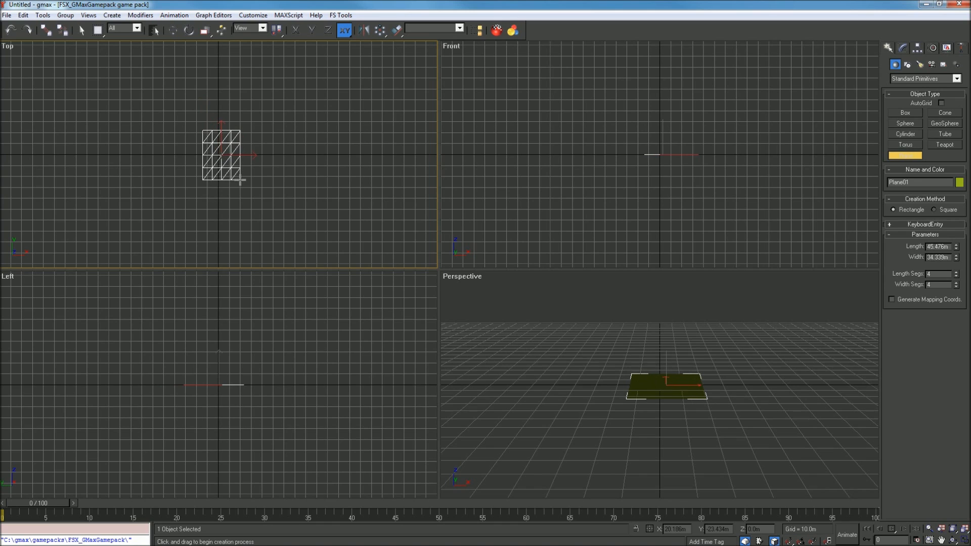
text(1)
double_click(933, 274)
text(1)
Step: Set the new plane's width and length to 0.5 m each
double_click(936, 258)
text(0.5)
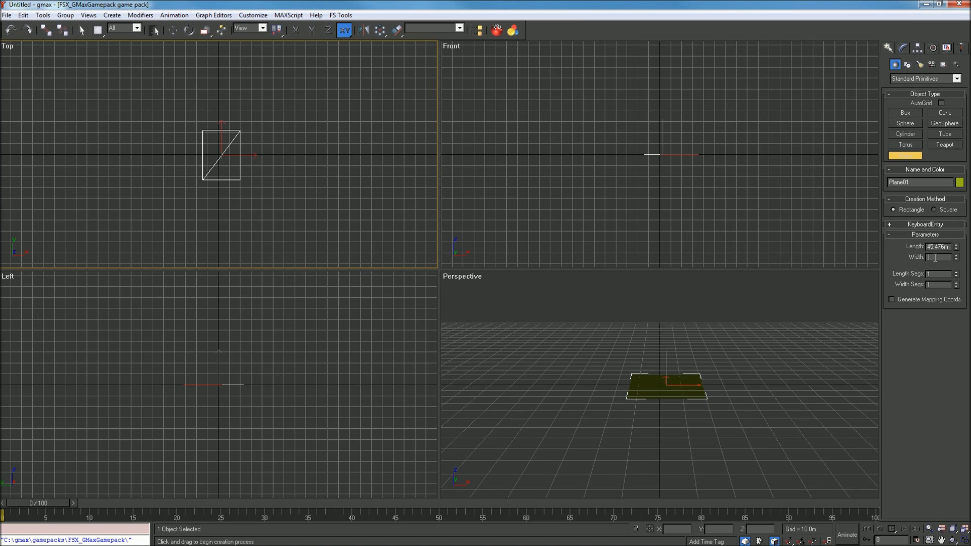
double_click(939, 247)
key(BackSpace)
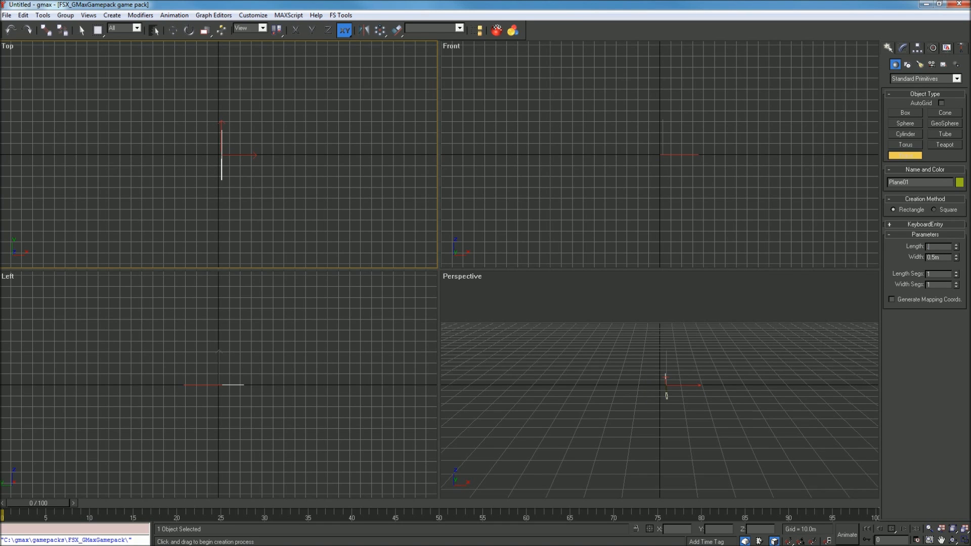
text(.5)
key(Return)
Step: Maximize the top view and move the 0.5 m plane to the origin at X 0 and Y 0
click(212, 127)
key(w)
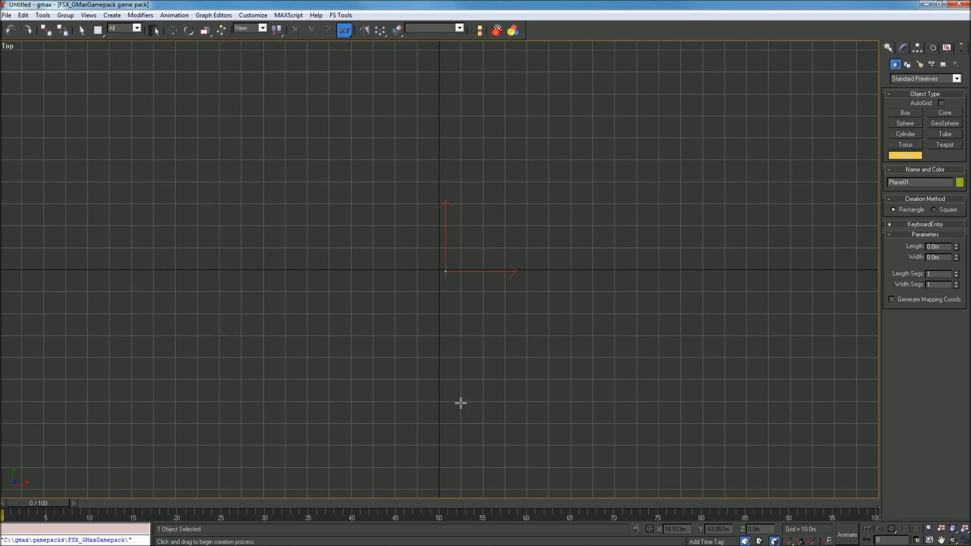
right_click(449, 269)
click(442, 275)
scroll(442, 275, up, 12)
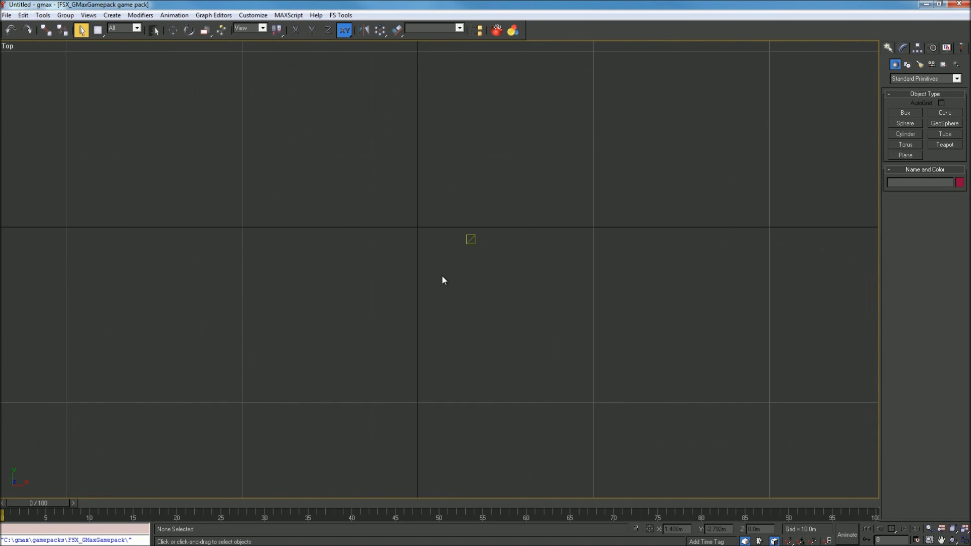
scroll(109, 210, down, 1)
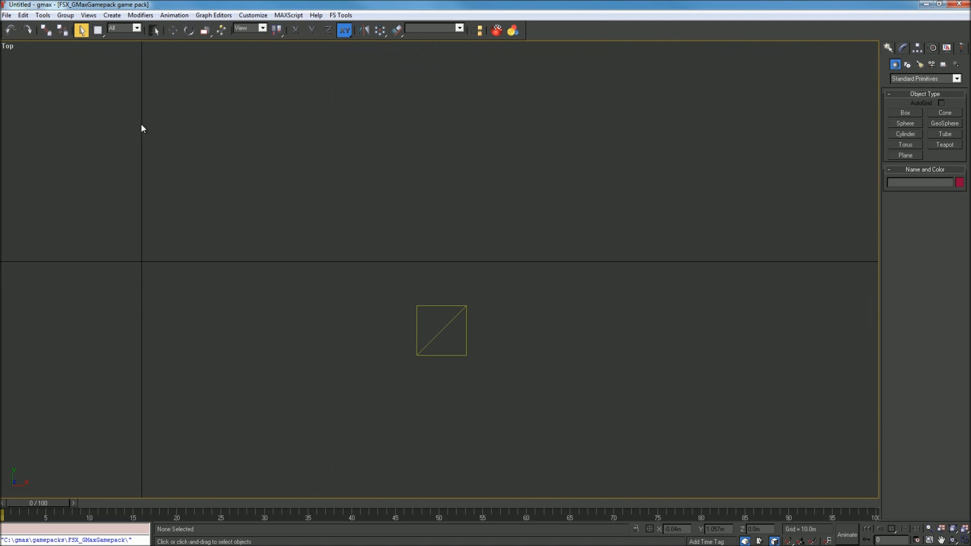
click(176, 31)
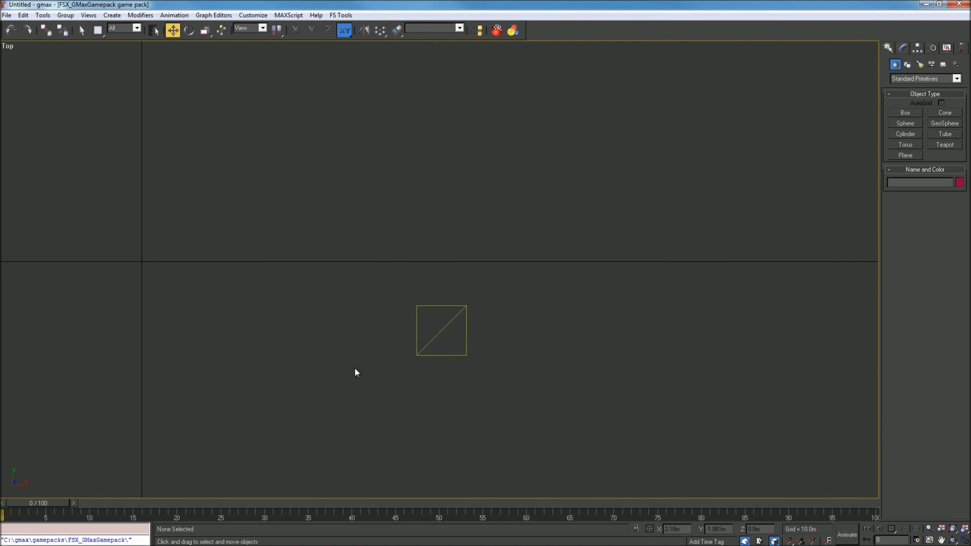
click(459, 310)
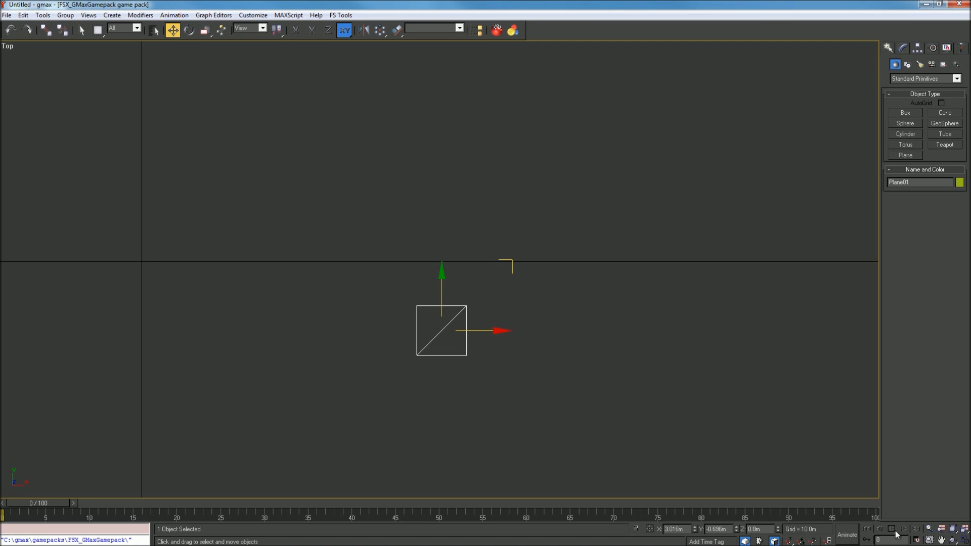
double_click(725, 528)
text(0)
double_click(677, 529)
text(0)
key(Return)
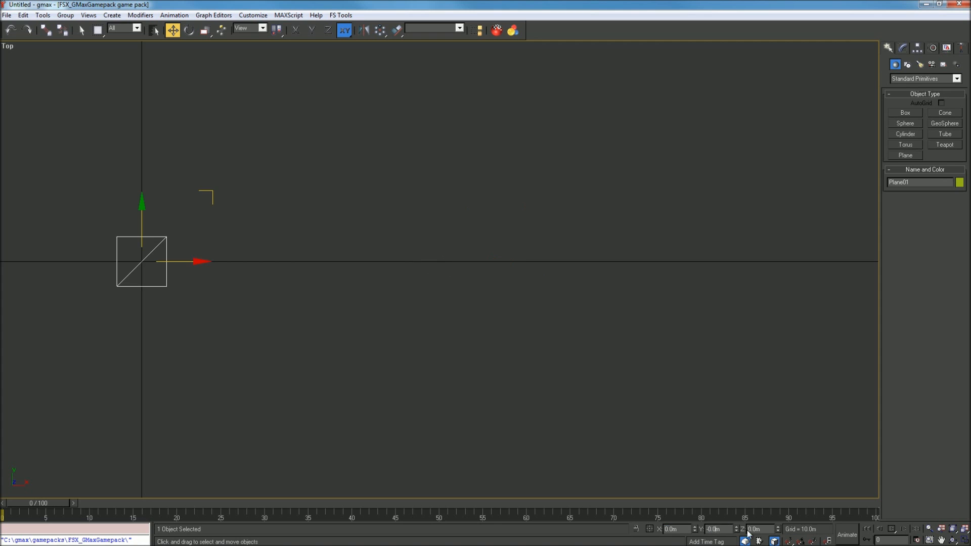
Step: Draw a second plane, about 3.64 m long and 3.96 m wide, around the small plane in the top view
click(941, 540)
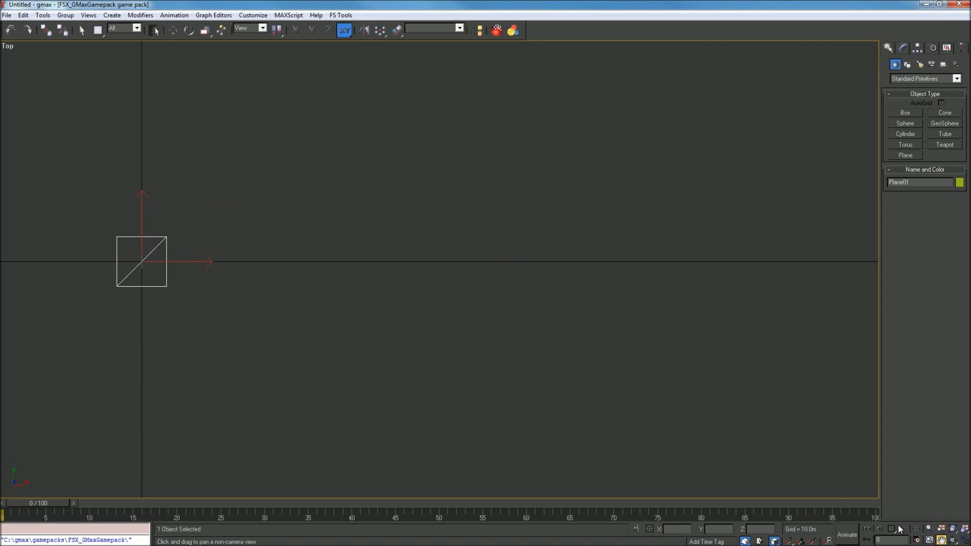
drag(379, 305, 644, 334)
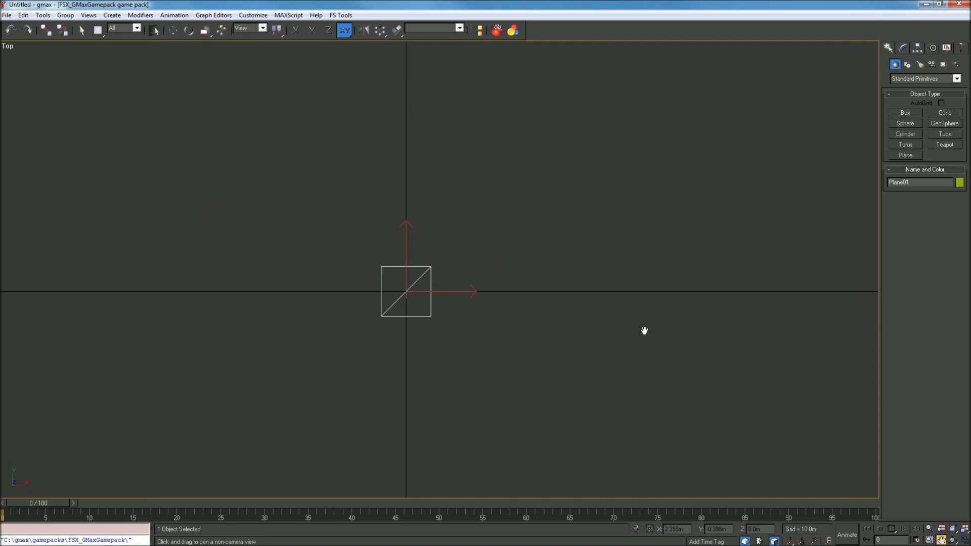
click(81, 30)
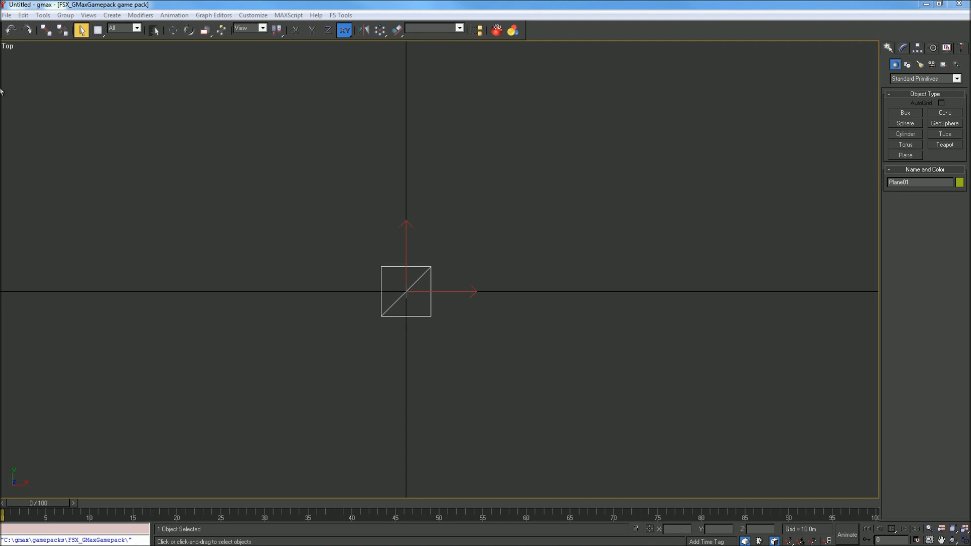
click(918, 155)
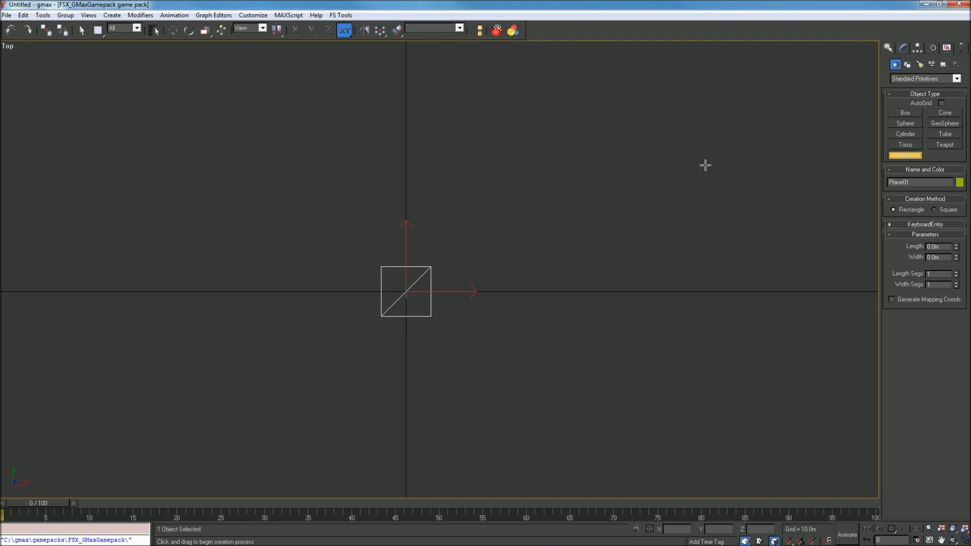
drag(260, 119, 653, 480)
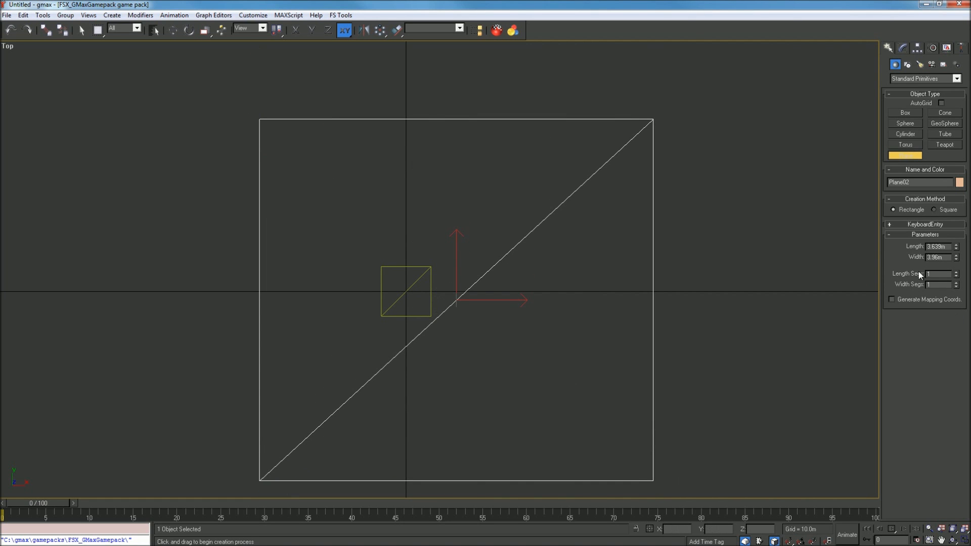
Step: Set the larger plane's width and length to 2.5 m each
double_click(932, 258)
text(2.5)
key(Return)
double_click(933, 247)
text(2)
key(Return)
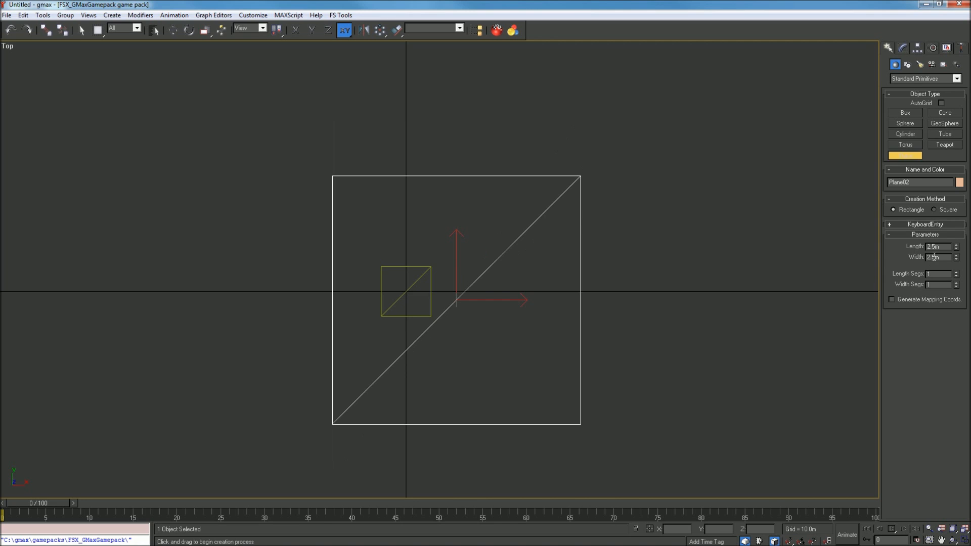
Step: Move the 2.5 m plane to X 0 and Y 0 so it is centred on the small plane
click(173, 30)
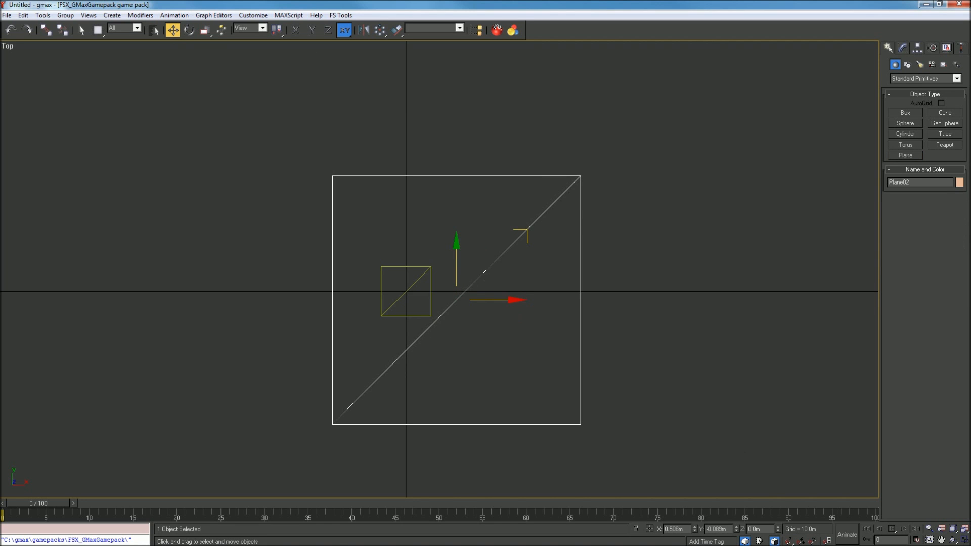
double_click(717, 529)
text(0)
double_click(676, 529)
text(0)
key(Return)
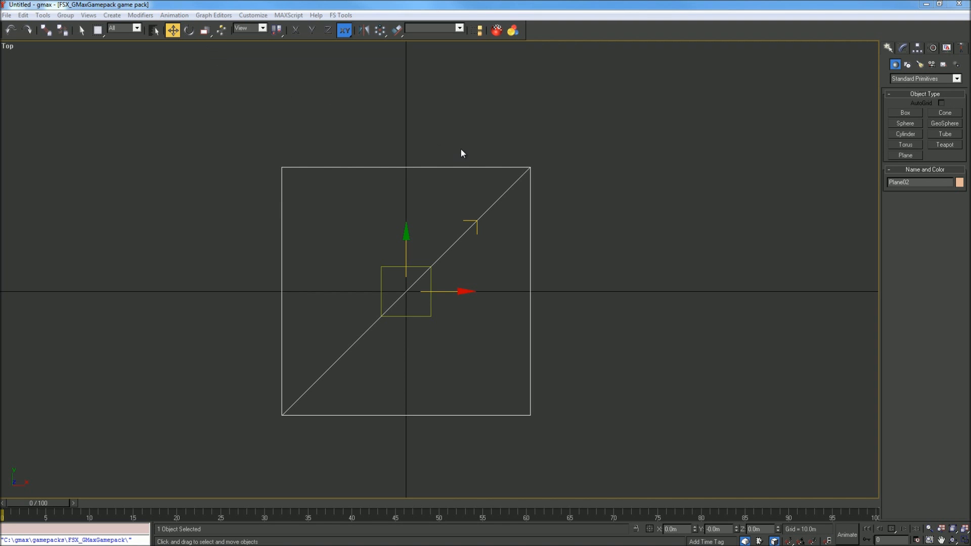
Step: Maximize the front view and draw an upright plane about 3.03 m long and 1.67 m wide above the flat planes
right_click(531, 107)
key(w)
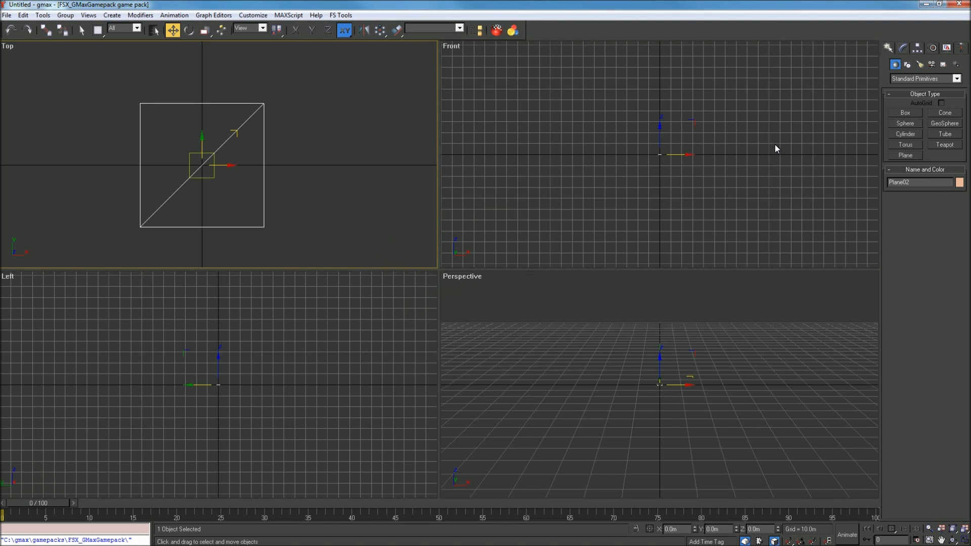
right_click(666, 134)
key(w)
click(438, 254)
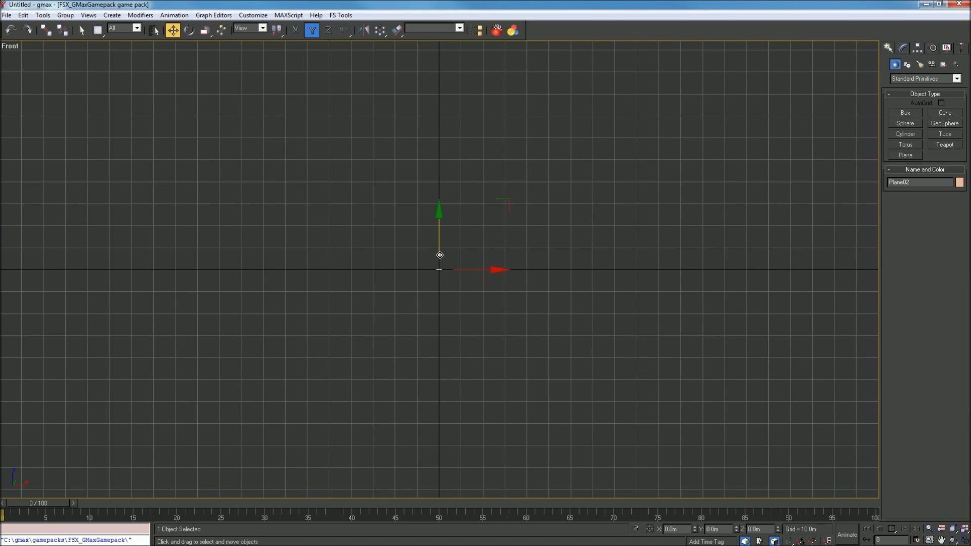
scroll(440, 254, up, 5)
scroll(424, 296, up, 4)
click(909, 156)
drag(476, 219, 535, 326)
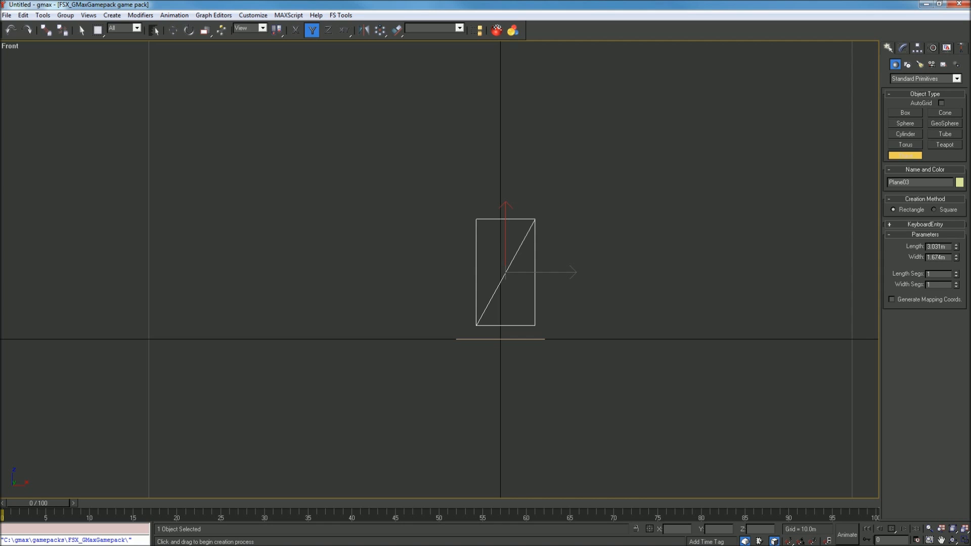
Step: Set the upright plane's length to 0.24 m and its width to 0.1 m
double_click(947, 247)
text(.24)
double_click(942, 258)
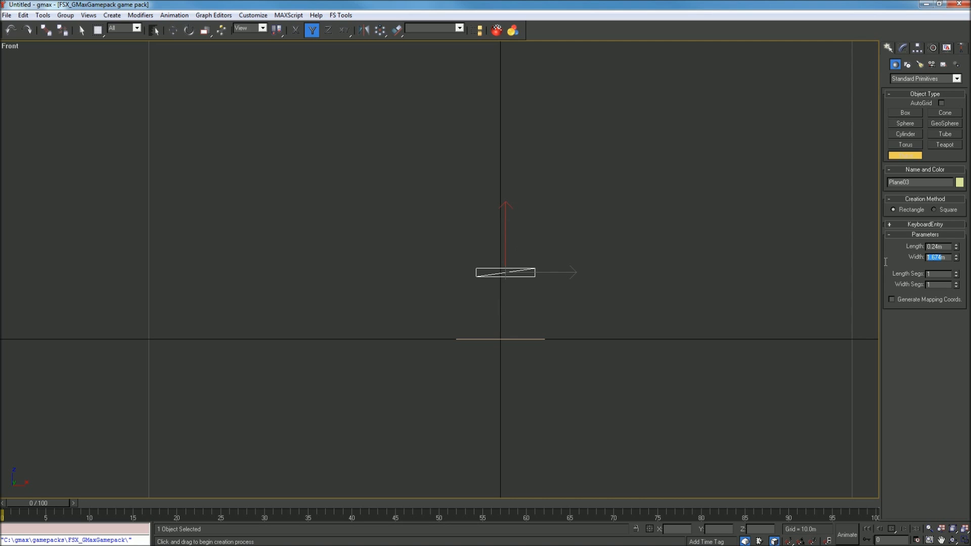
text(.1m)
key(Return)
Step: Move the small upright plane to X 0 and Z 0.12 m so it stands centred on the flat planes
click(173, 30)
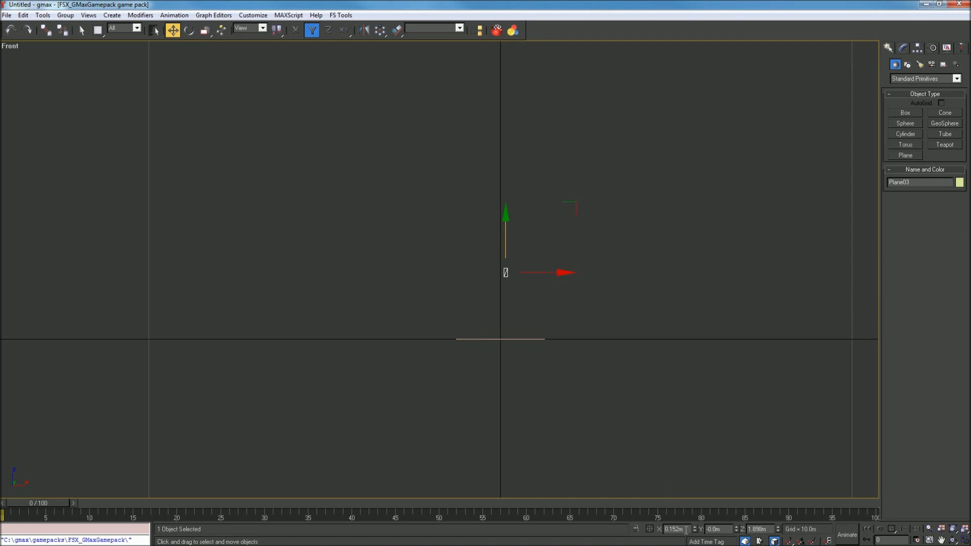
click(687, 529)
click(767, 529)
drag(505, 251, 508, 314)
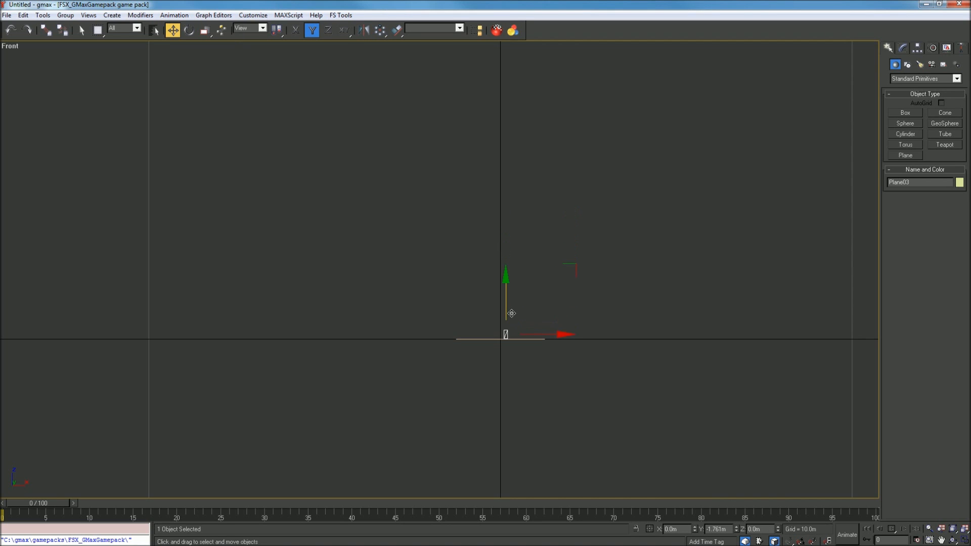
scroll(505, 345, up, 5)
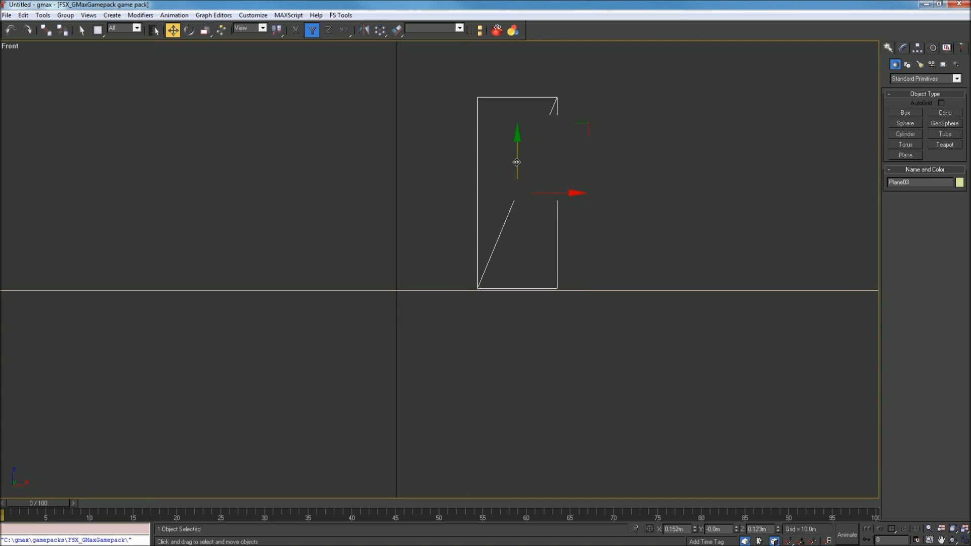
drag(515, 162, 515, 164)
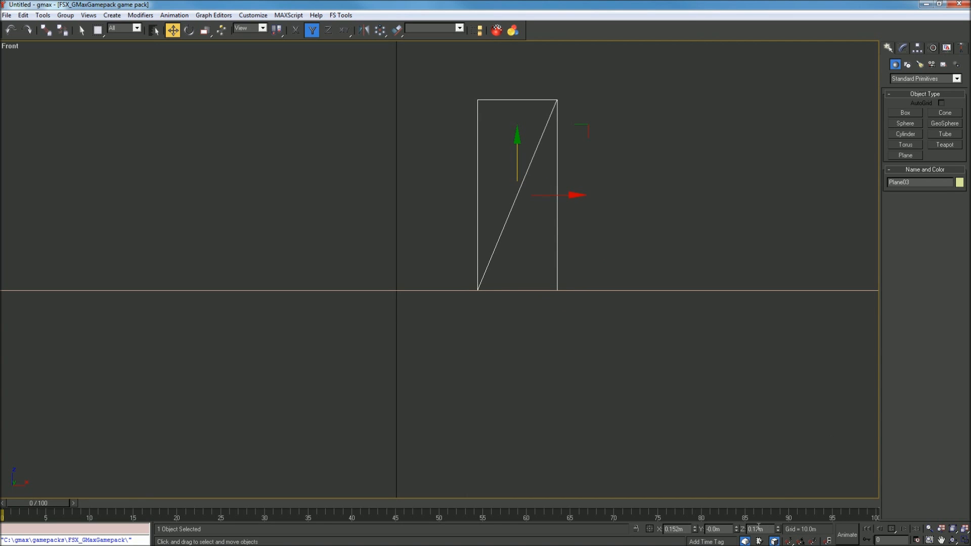
double_click(670, 529)
text(0)
key(Return)
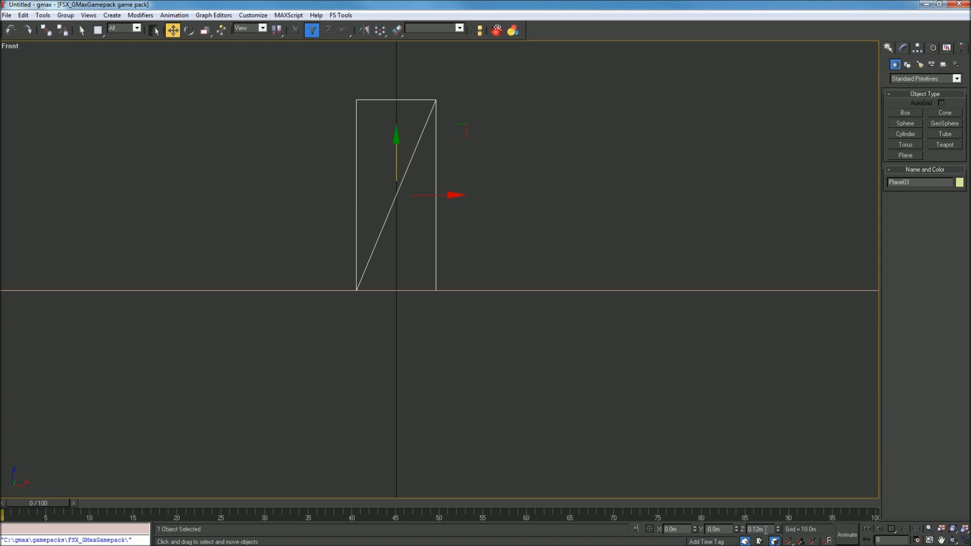
Step: Examine from an oblique angle how the upright plane stands on the two flat planes
click(941, 540)
drag(518, 308, 691, 390)
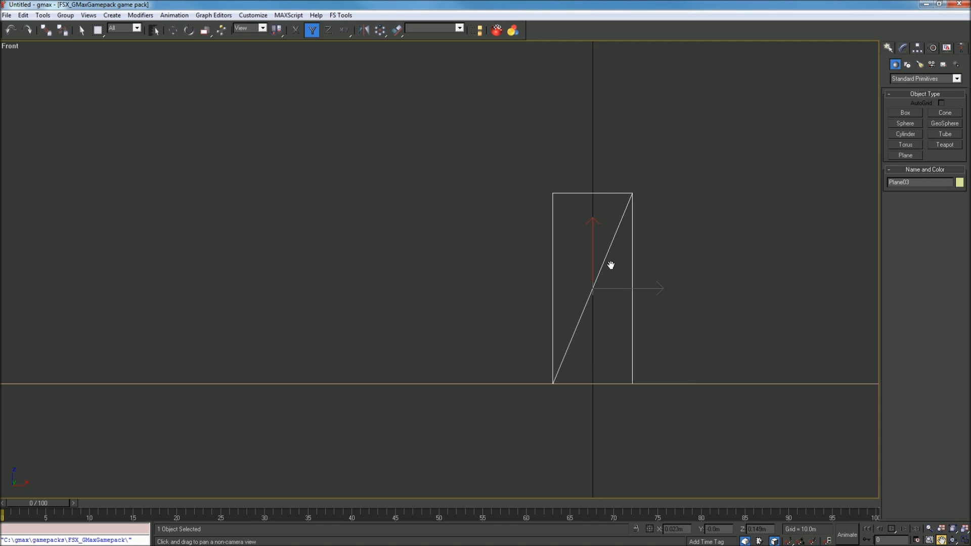
drag(611, 265, 534, 285)
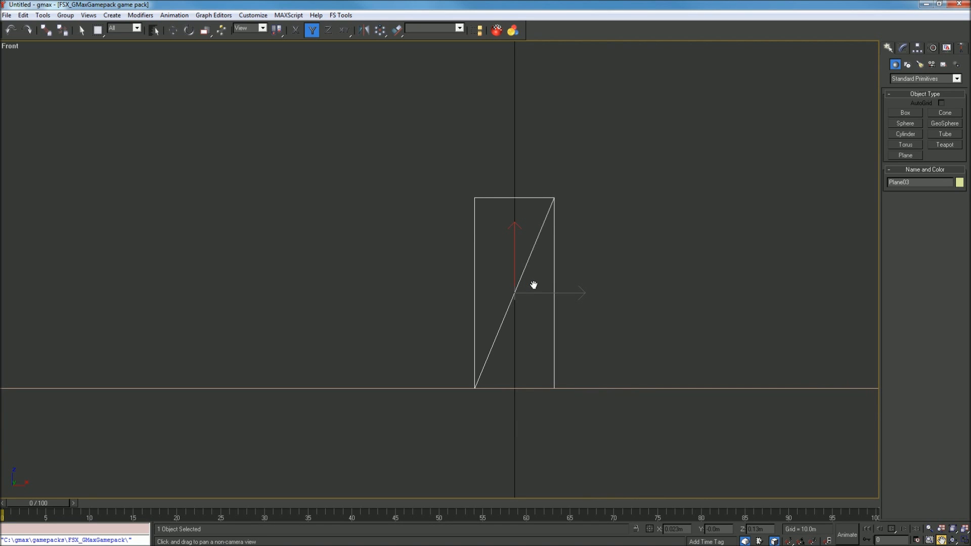
scroll(533, 285, down, 5)
click(953, 540)
drag(465, 301, 496, 329)
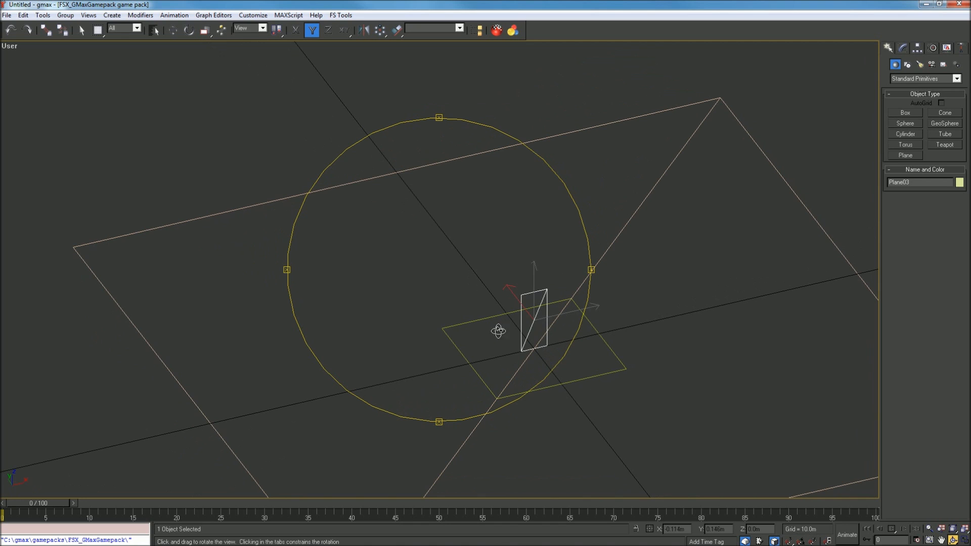
click(941, 541)
drag(584, 380, 448, 311)
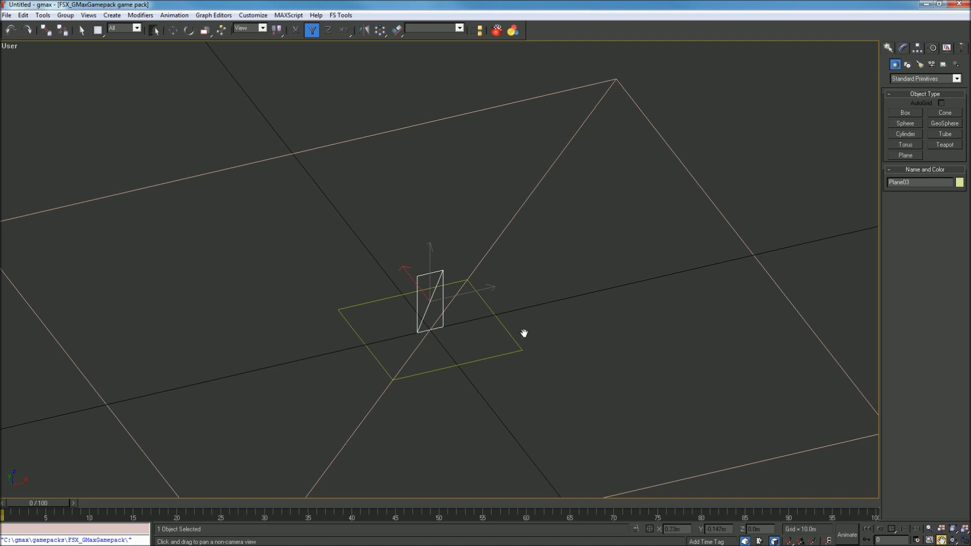
click(81, 30)
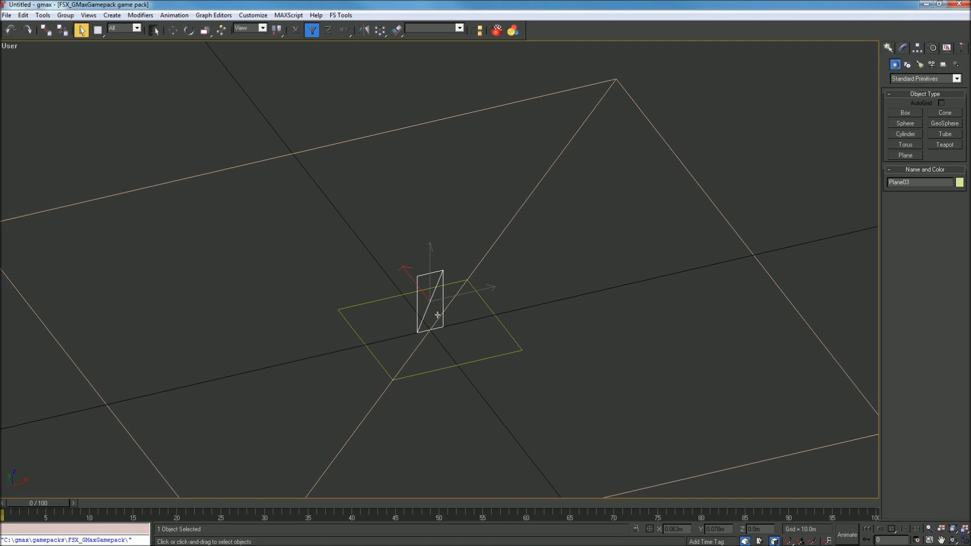
Step: In the front view, draw a second upright plane about 0.43 m long and 0.66 m wide over the small upright plane
right_click(8, 46)
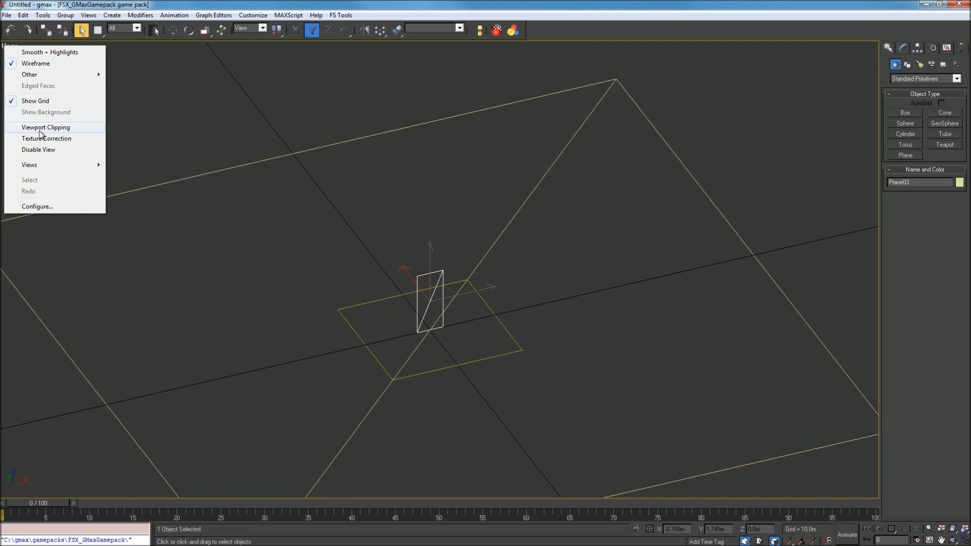
mouse_move(54, 167)
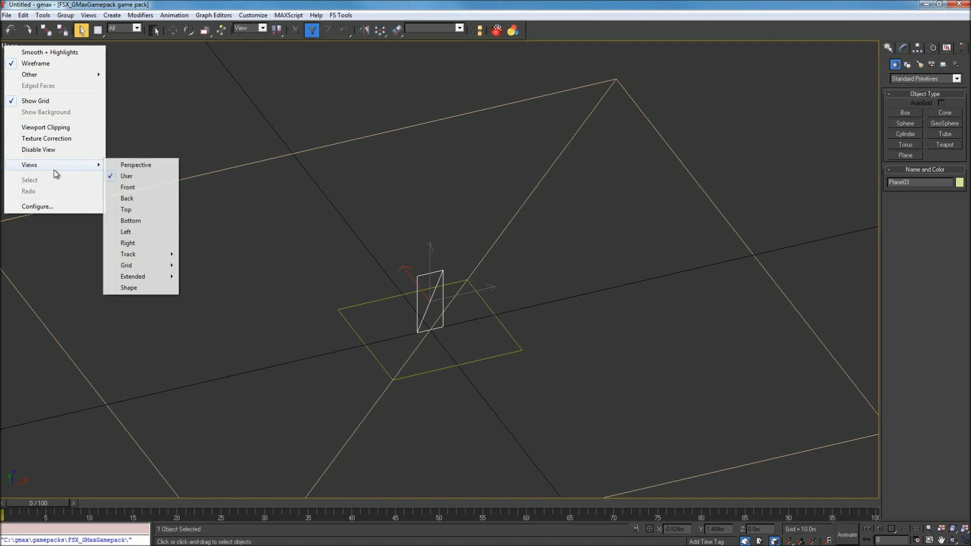
click(156, 189)
scroll(311, 282, up, 6)
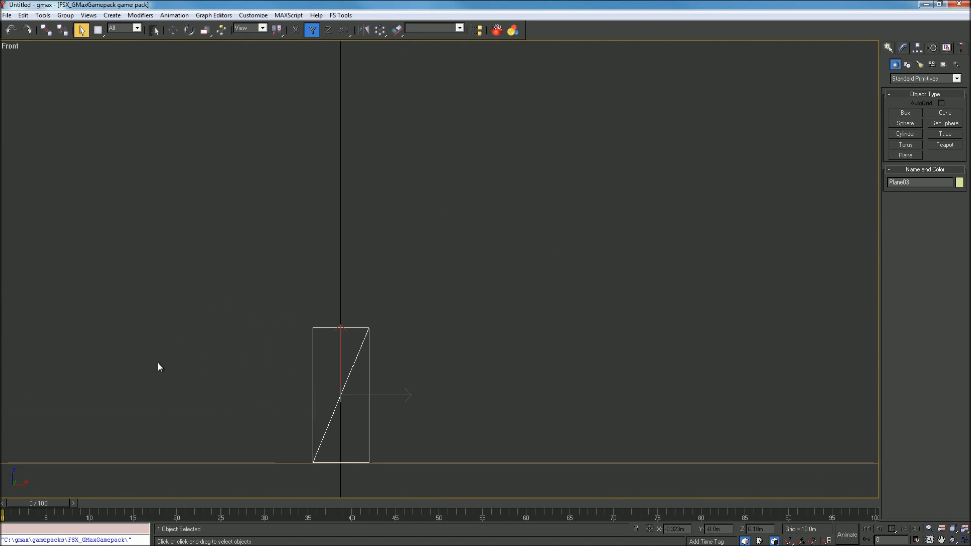
click(906, 154)
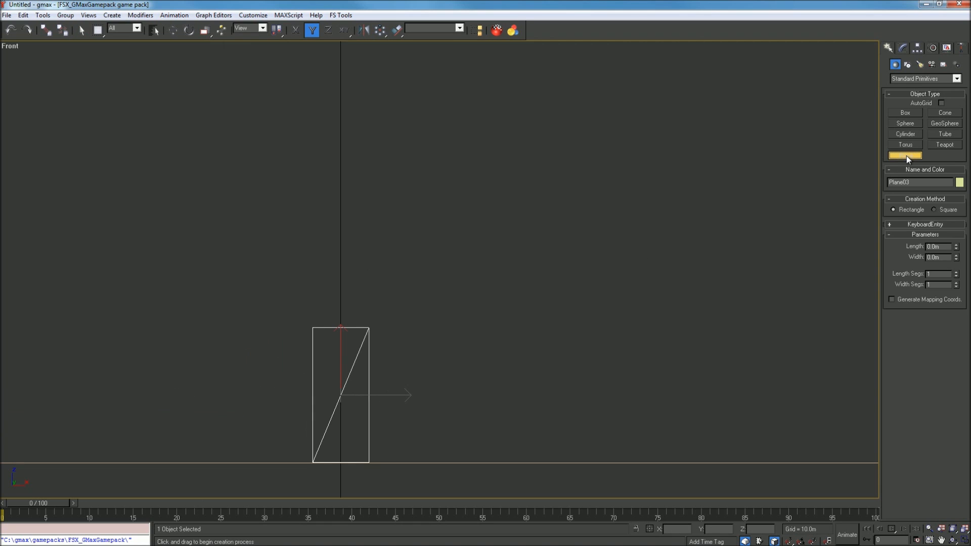
drag(181, 189, 551, 429)
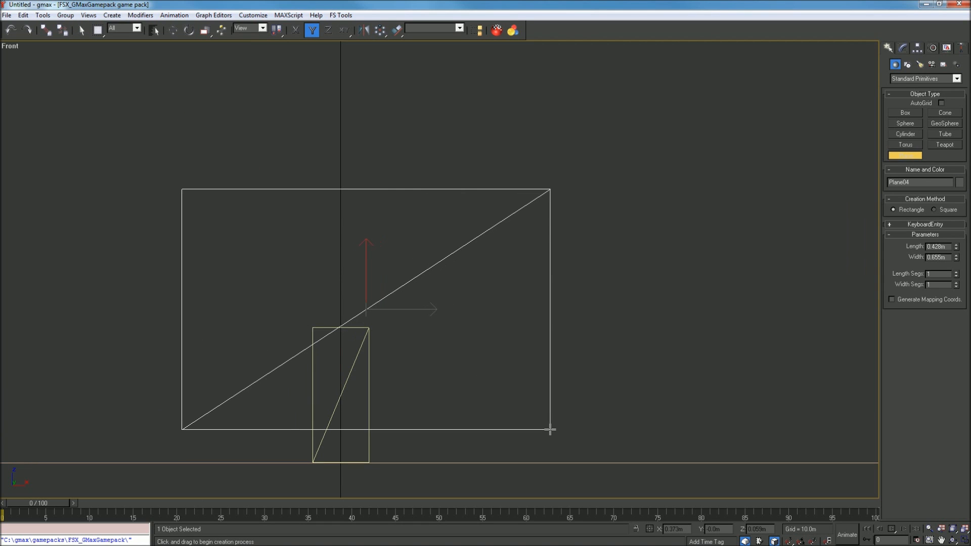
Step: Set the new upright plane's width and length to 0.5 m each
double_click(941, 257)
key(BackSpace)
text(.5)
key(Return)
double_click(934, 247)
text(.5)
click(943, 255)
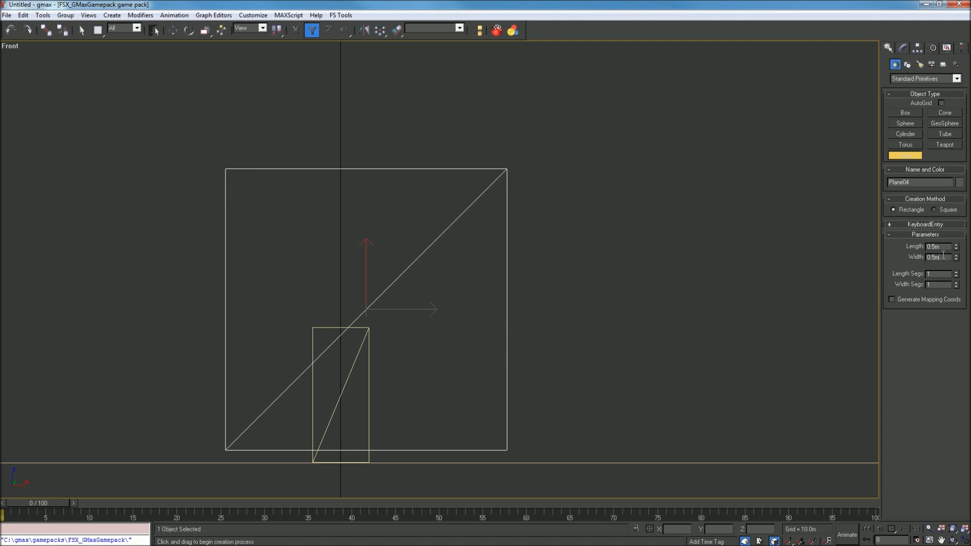
Step: Convert the 0.5 m plane to an Editable Poly and collapse its two upper vertices into one to form a triangle
right_click(504, 263)
right_click(507, 266)
mouse_move(530, 341)
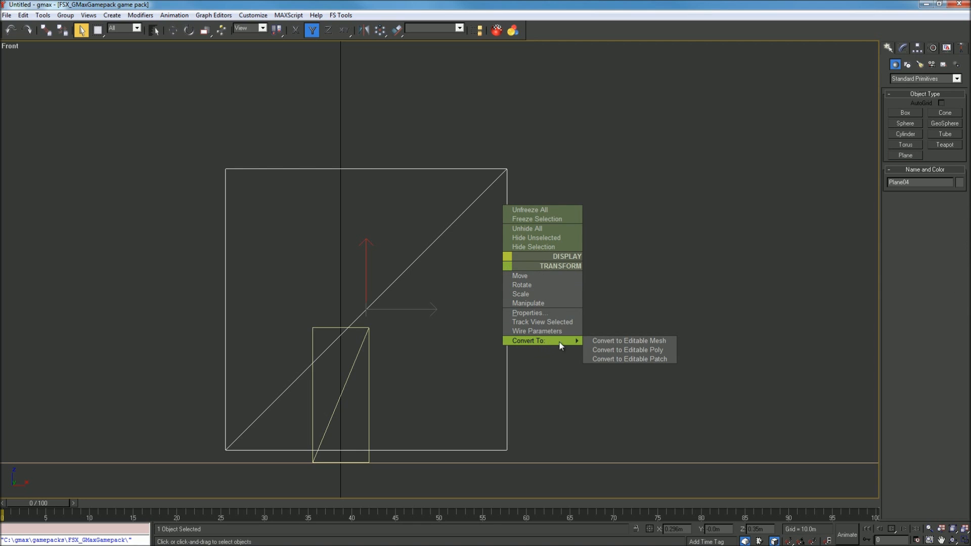
click(590, 350)
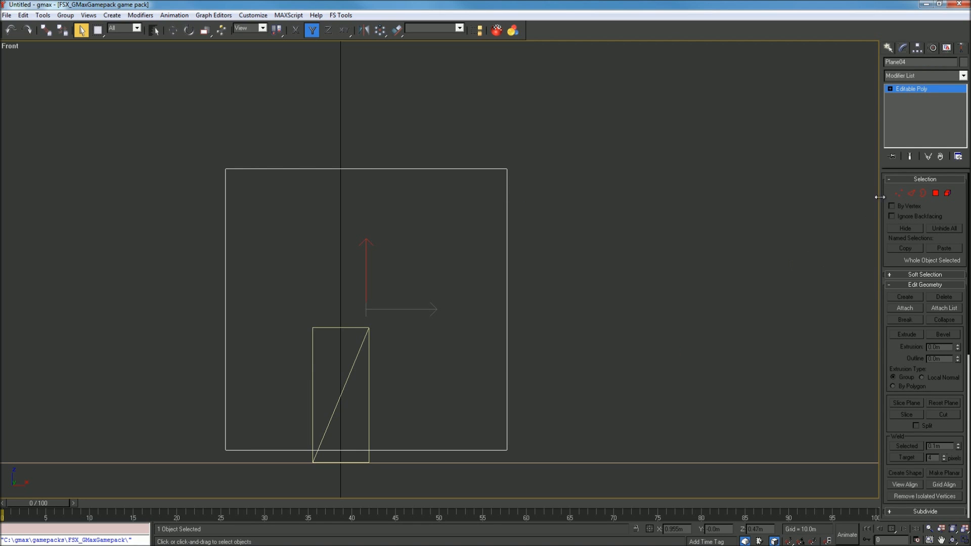
click(900, 193)
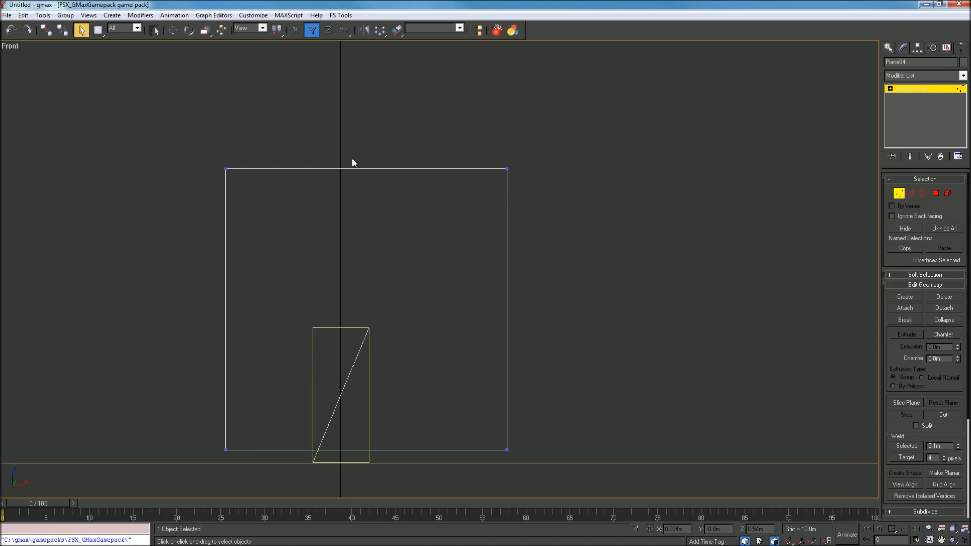
drag(152, 113, 614, 202)
click(951, 320)
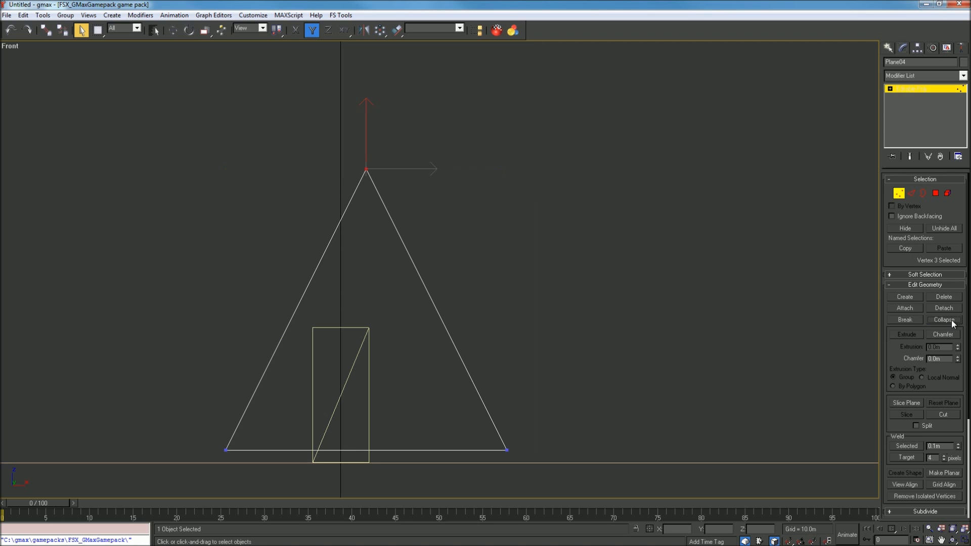
Step: Scale the triangle's two lower vertices apart horizontally so its base becomes about half again as wide
click(533, 335)
click(506, 450)
drag(91, 408, 647, 495)
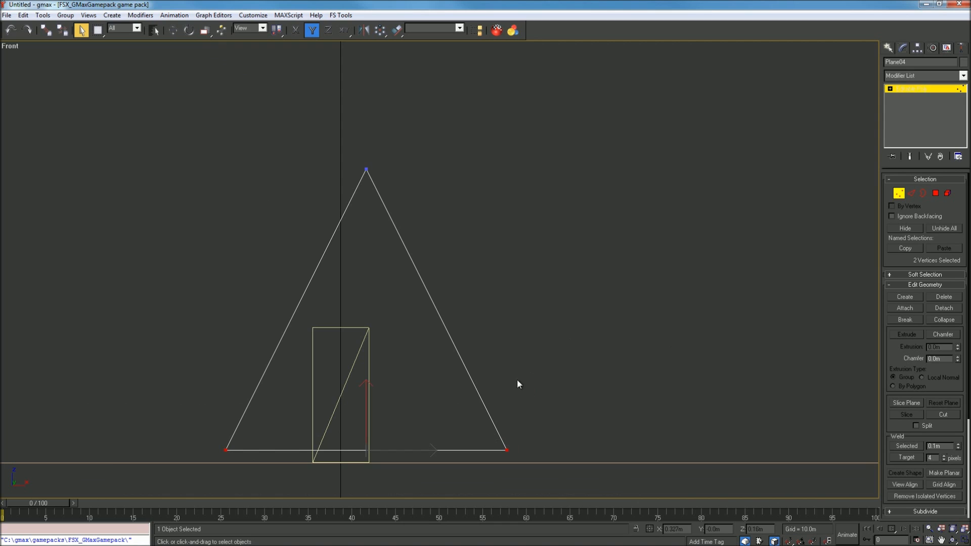
drag(624, 469, 120, 393)
drag(204, 30, 205, 51)
drag(506, 449, 454, 423)
key(w)
drag(402, 445, 361, 445)
key(ctrl+z)
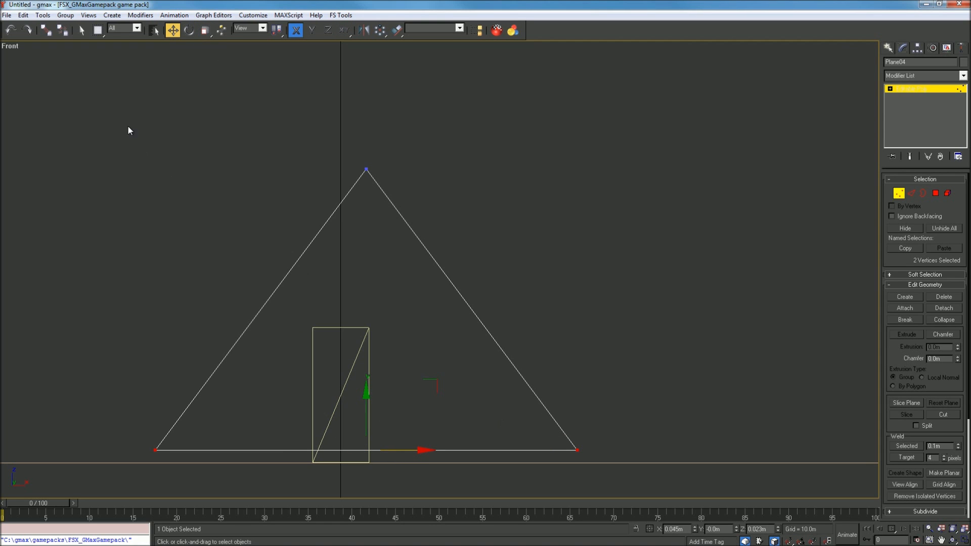
Step: Leave vertex editing and move the whole triangle to X 0, centred on the small upright plane
click(899, 193)
key(F6)
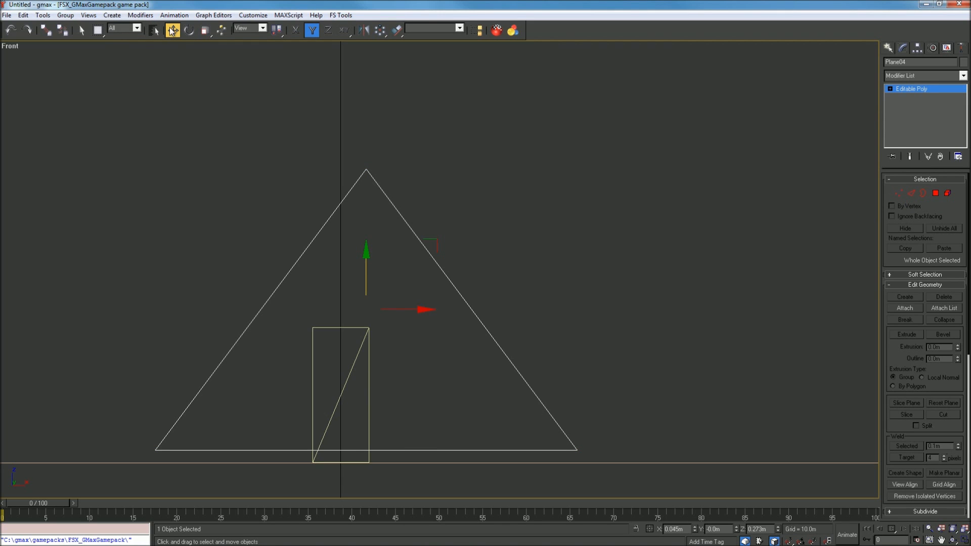
double_click(678, 529)
text(0)
key(Return)
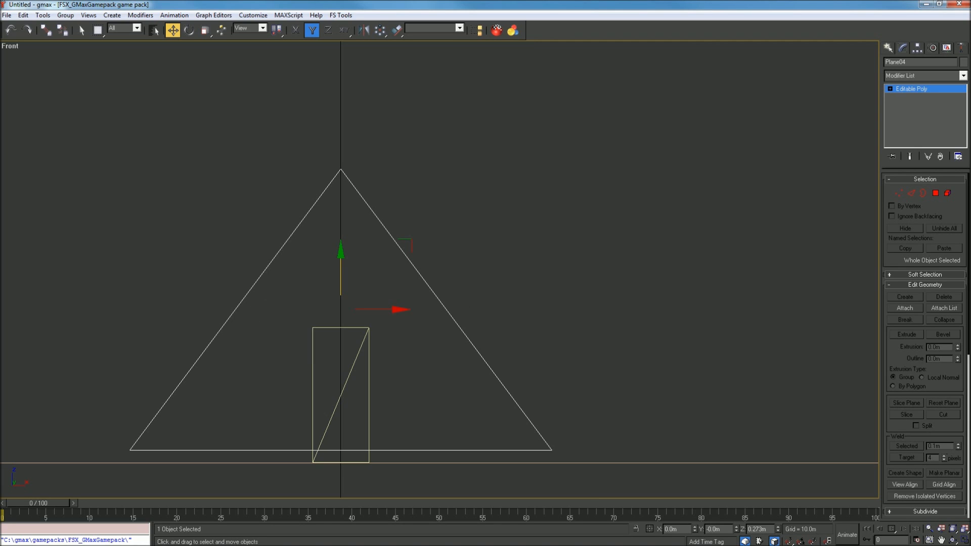
Step: In an oblique view, draw a box about 0.24 m long, 0.19 m wide and 0.16 m high behind the triangle
click(953, 540)
drag(415, 357, 448, 393)
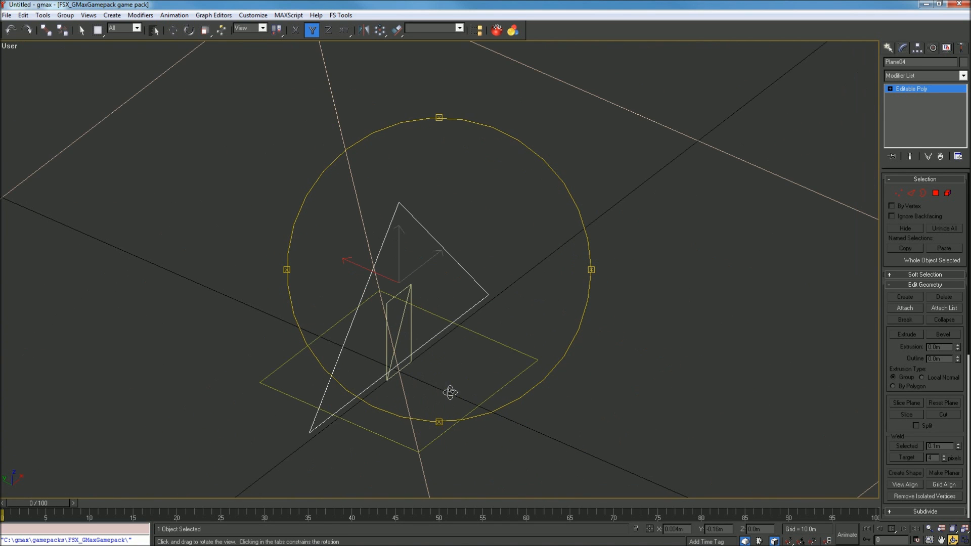
mouse_move(443, 299)
mouse_down()
mouse_move(503, 290)
mouse_move(449, 297)
mouse_move(429, 279)
mouse_move(425, 303)
mouse_up()
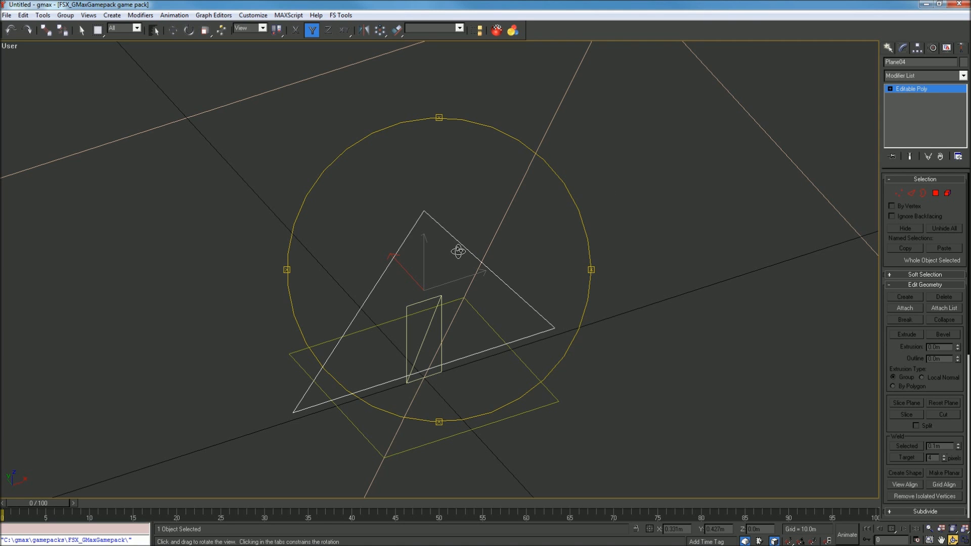
drag(454, 270, 425, 310)
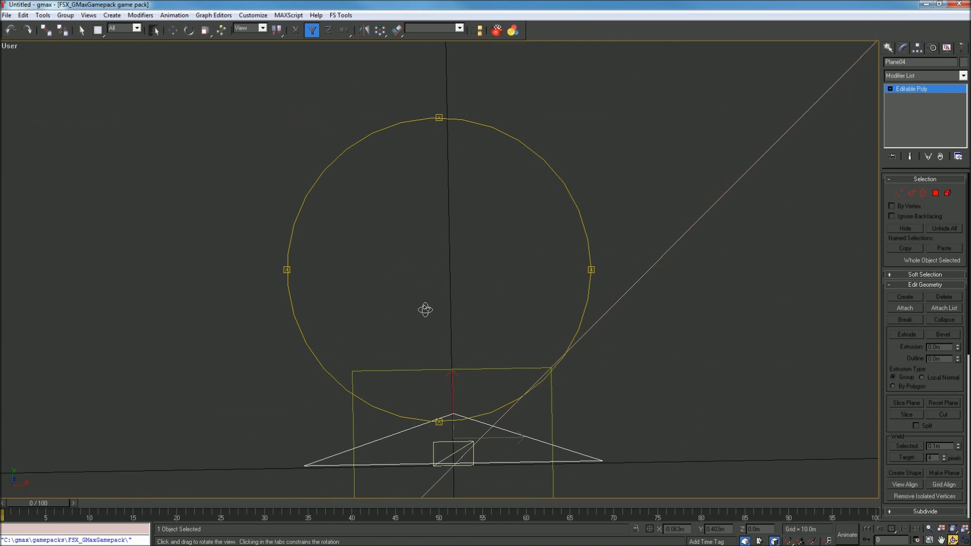
scroll(440, 260, down, 1)
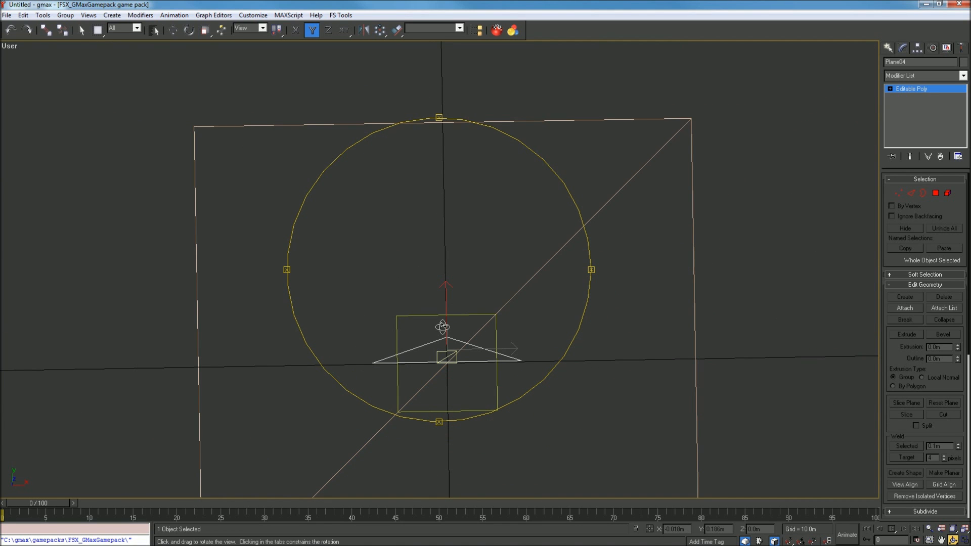
drag(444, 308, 453, 286)
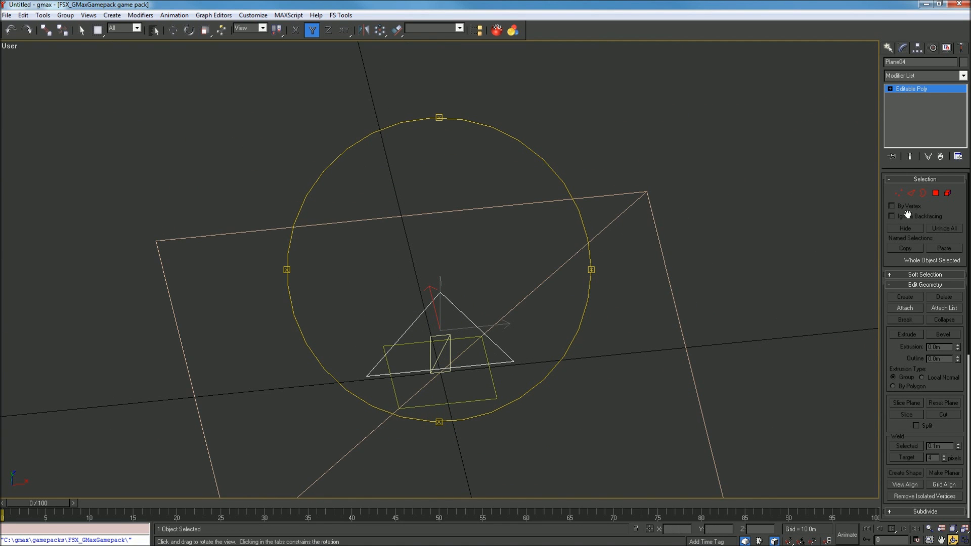
click(888, 48)
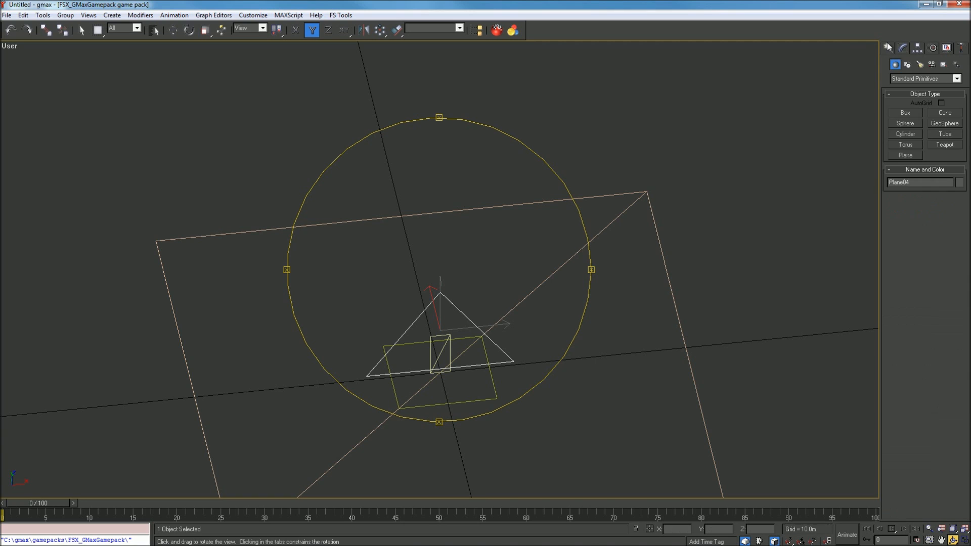
click(906, 113)
drag(431, 267, 466, 293)
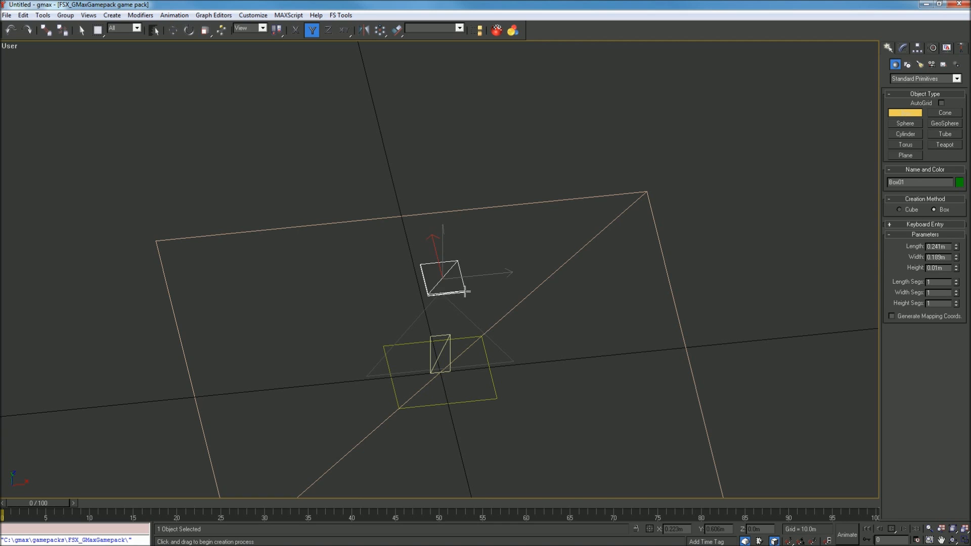
click(462, 256)
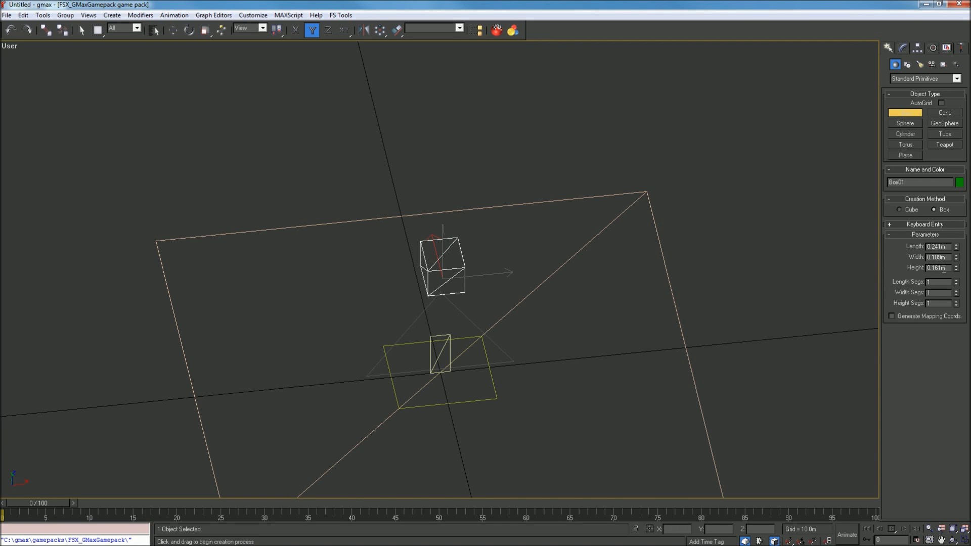
Step: Set the box's length, width and height to 0.3 m each
double_click(940, 268)
key(BackSpace)
double_click(934, 257)
text(..3)
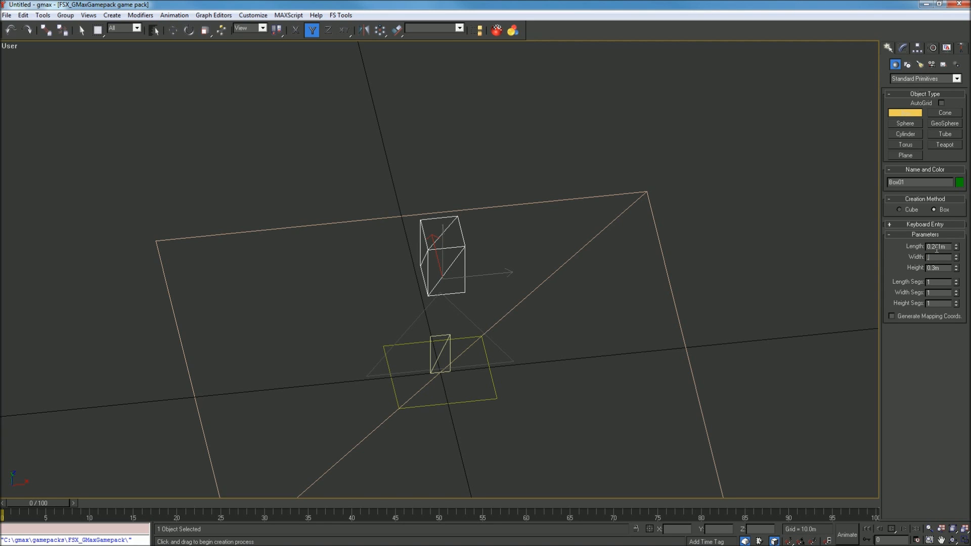
double_click(936, 246)
double_click(936, 257)
key(BackSpace)
text(.3)
double_click(935, 247)
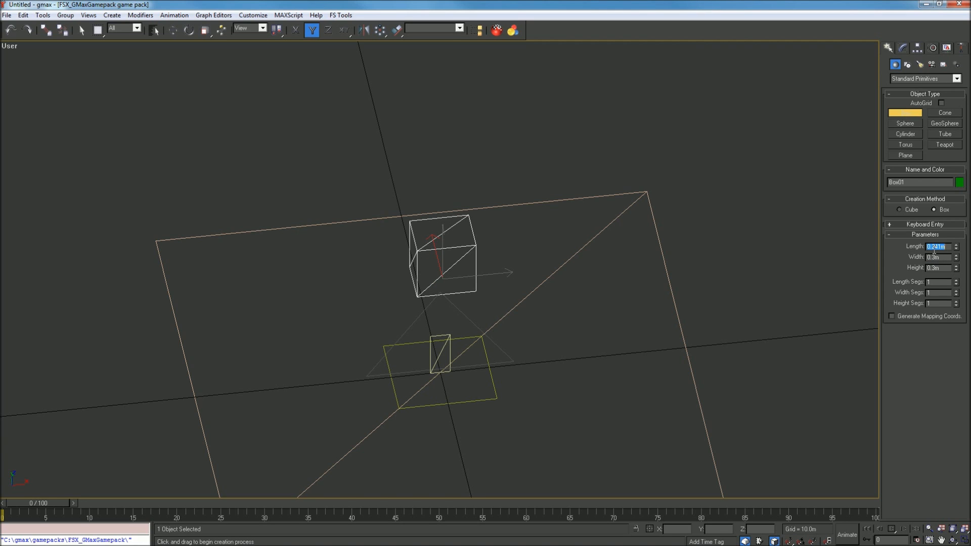
text(.3)
key(Return)
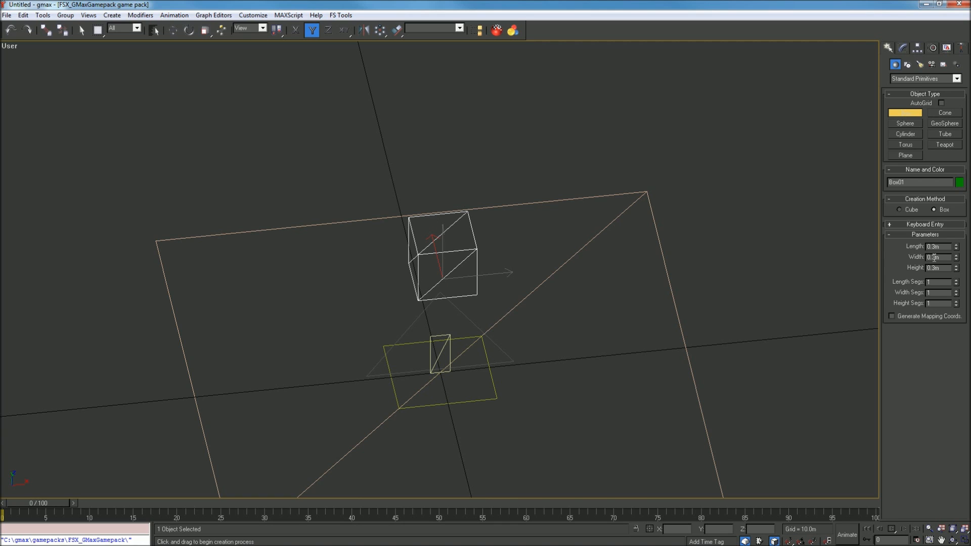
Step: Move the box to the origin by setting its X, Y and Z positions to 0
click(172, 30)
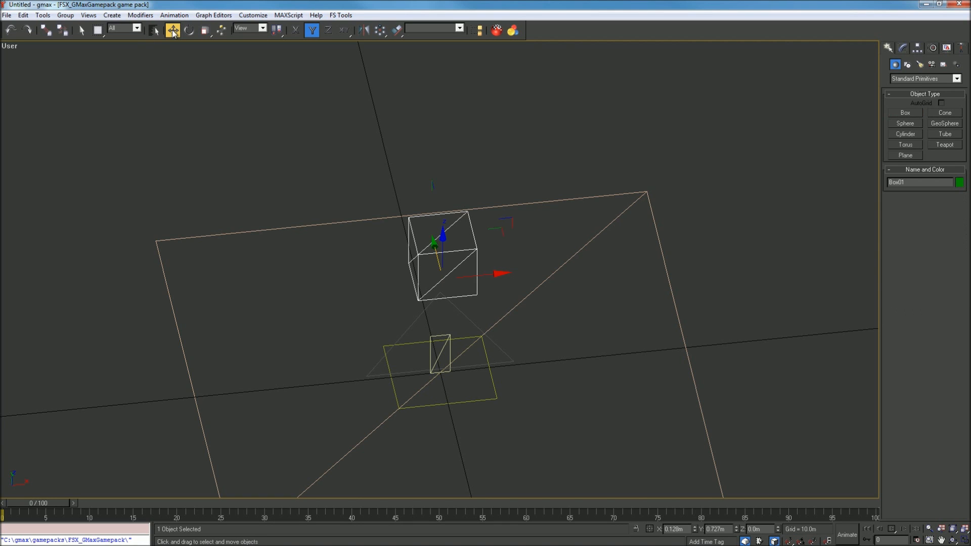
key(F7)
drag(435, 246, 489, 364)
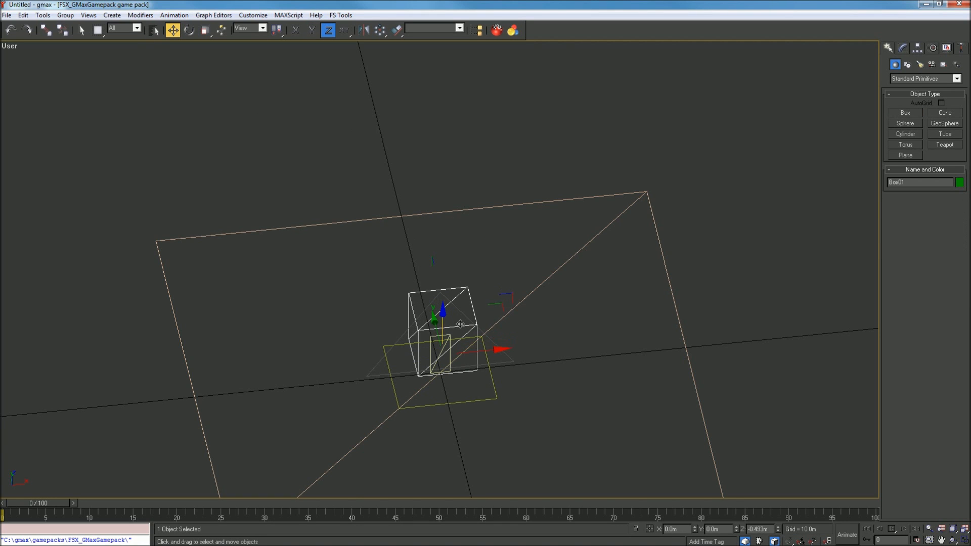
double_click(713, 531)
text(0)
double_click(675, 529)
text(0)
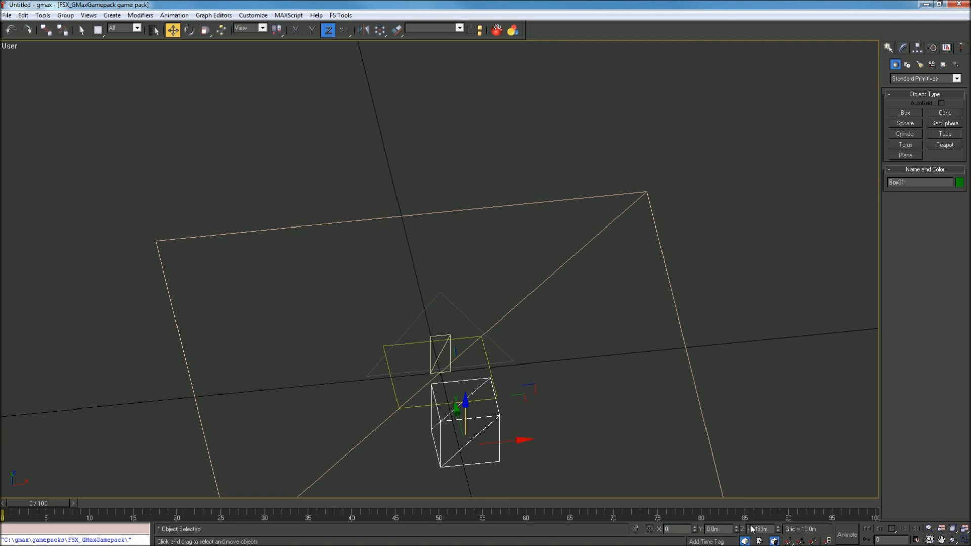
click(755, 528)
double_click(756, 528)
text(0)
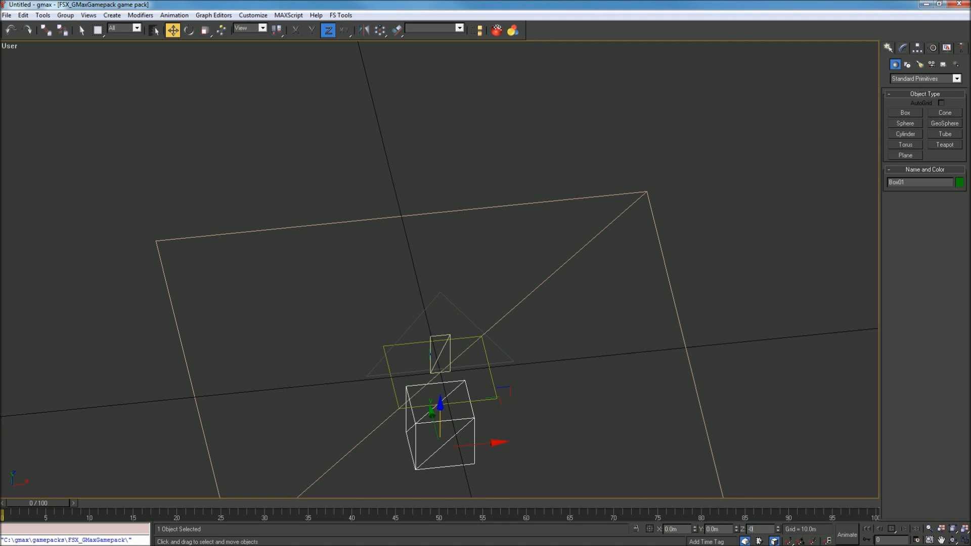
key(Return)
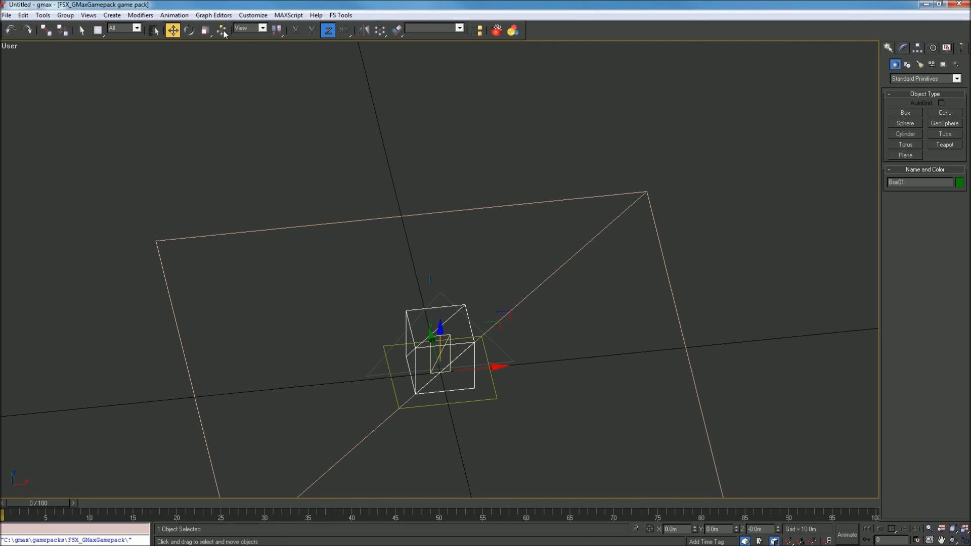
Step: Scale the box uniformly to about 39 percent and deselect it
click(205, 31)
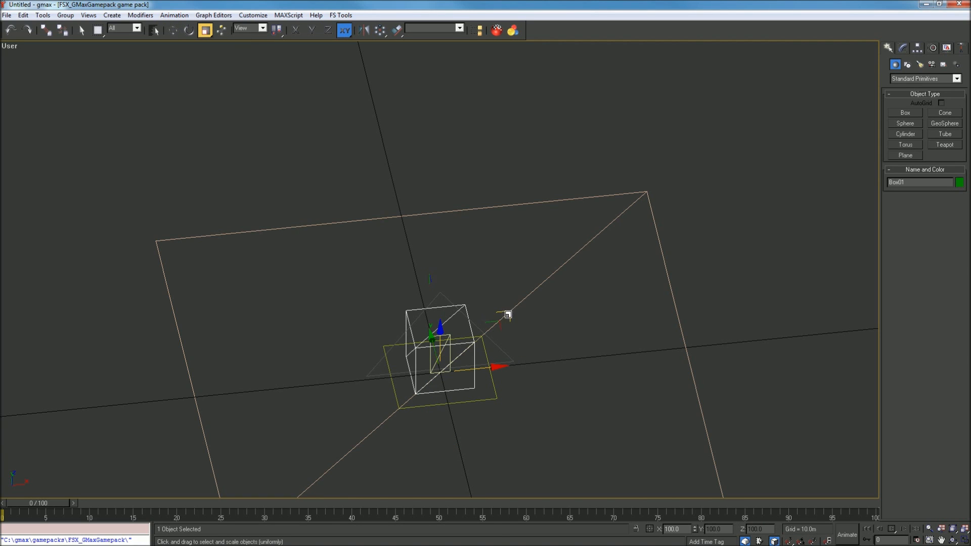
drag(508, 314, 473, 395)
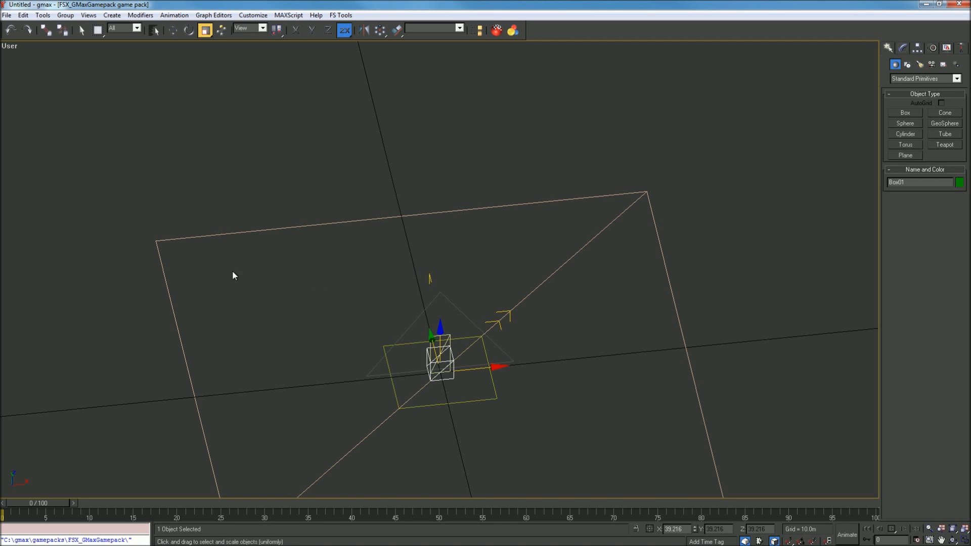
right_click(6, 44)
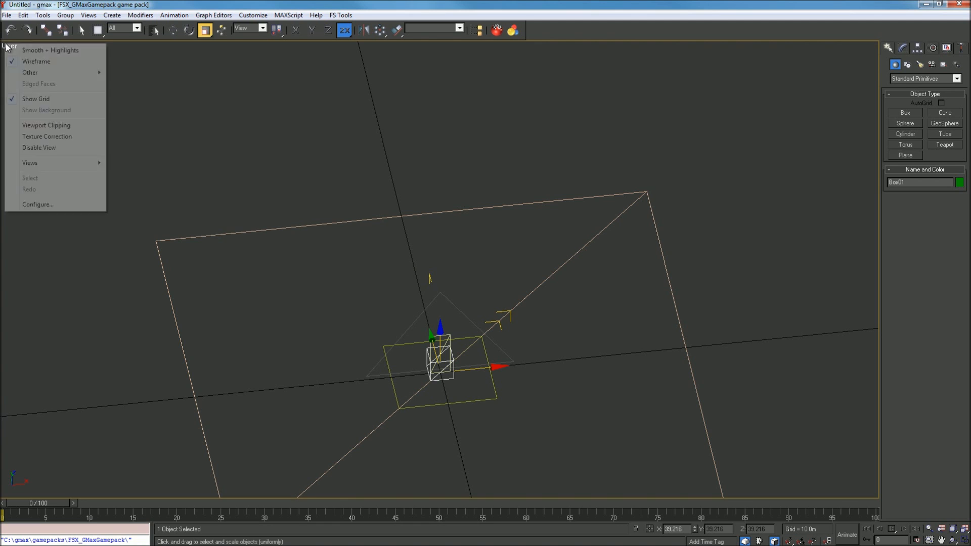
click(426, 87)
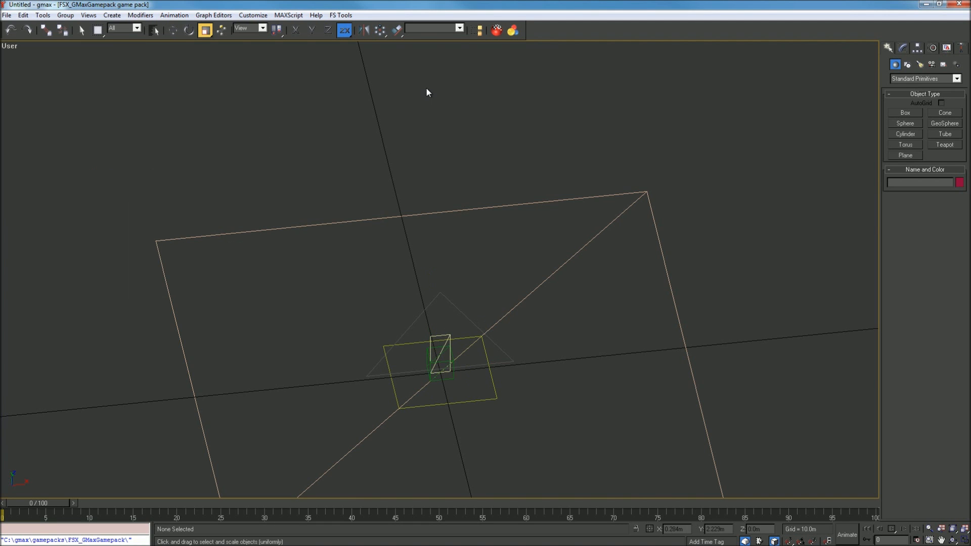
Step: In the front view, raise the box to about Z 0.139 m so it encloses the upper end of the upright plane
key(f)
scroll(455, 273, up, 6)
scroll(376, 244, down, 4)
scroll(361, 289, up, 10)
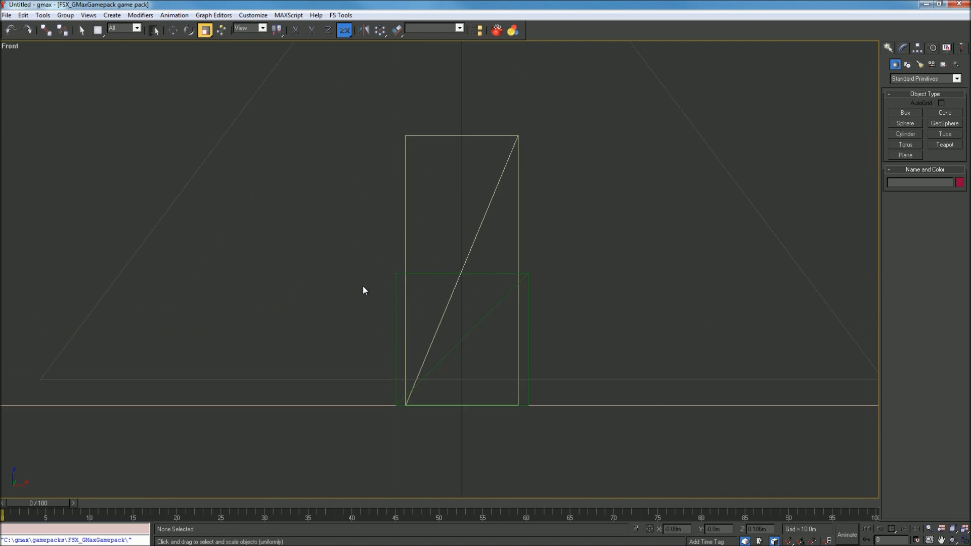
scroll(447, 273, down, 3)
click(475, 251)
scroll(475, 250, down, 6)
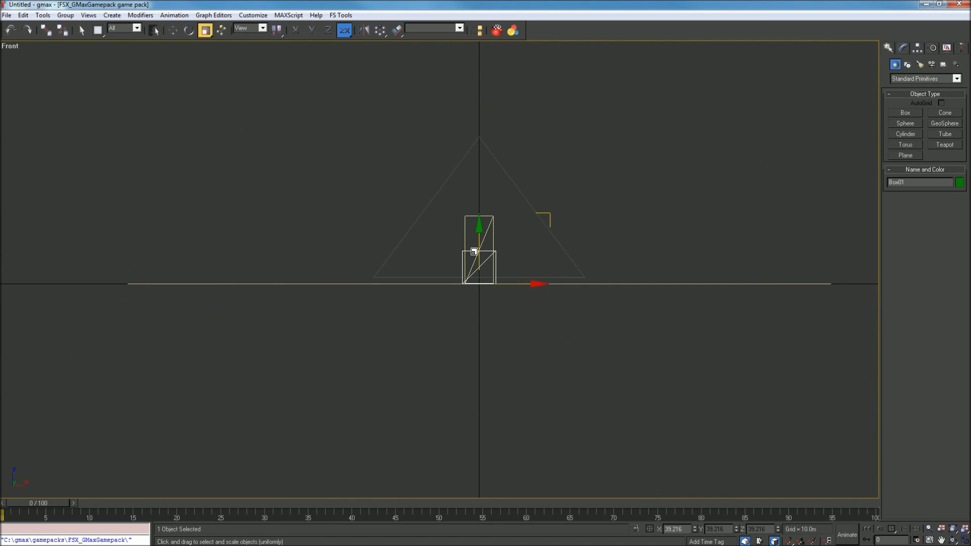
click(172, 30)
drag(480, 245, 477, 206)
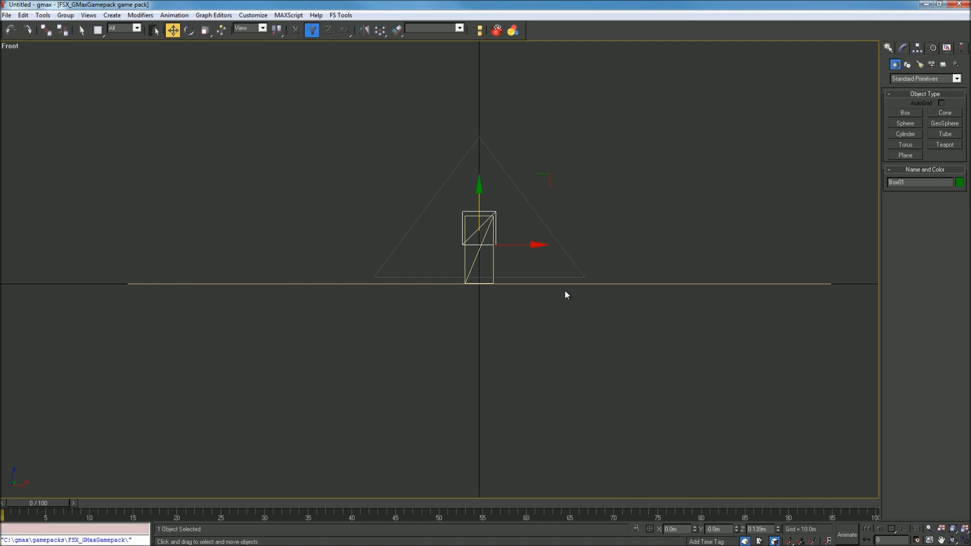
Step: In an oblique view, hide the small box and the large outer ground plane
click(953, 540)
mouse_move(527, 282)
mouse_down()
mouse_move(500, 349)
mouse_move(570, 343)
mouse_move(514, 289)
mouse_up()
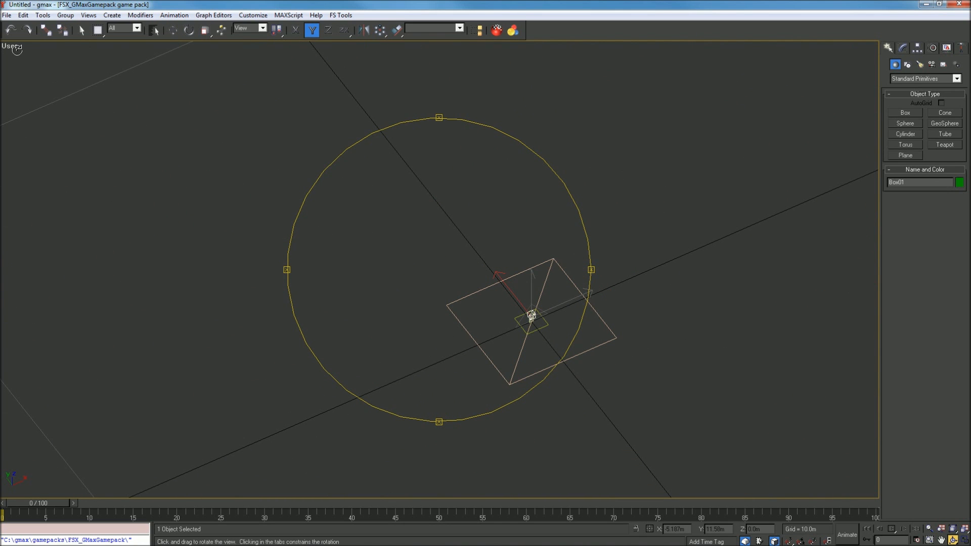
drag(560, 310, 531, 311)
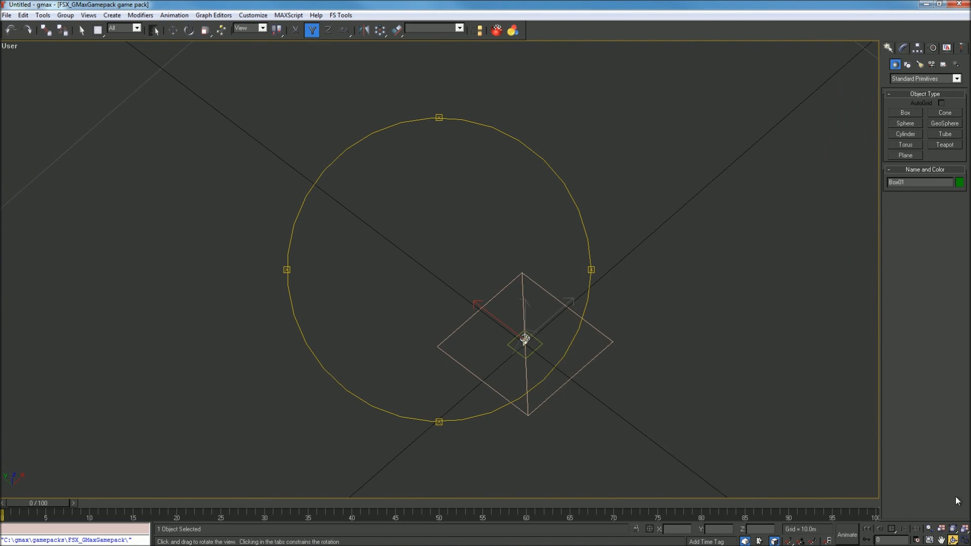
click(941, 541)
drag(423, 353, 344, 307)
scroll(457, 327, up, 5)
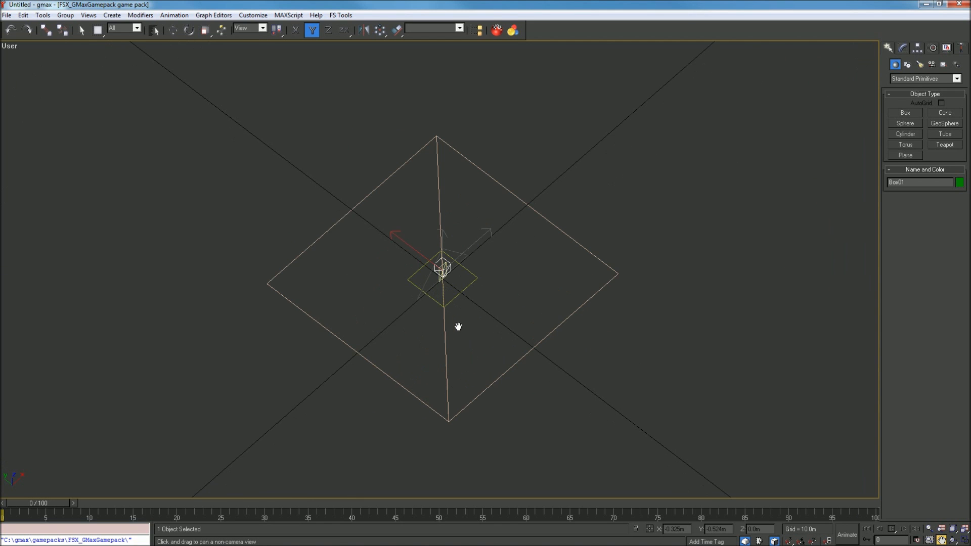
scroll(445, 290, up, 5)
scroll(112, 186, down, 3)
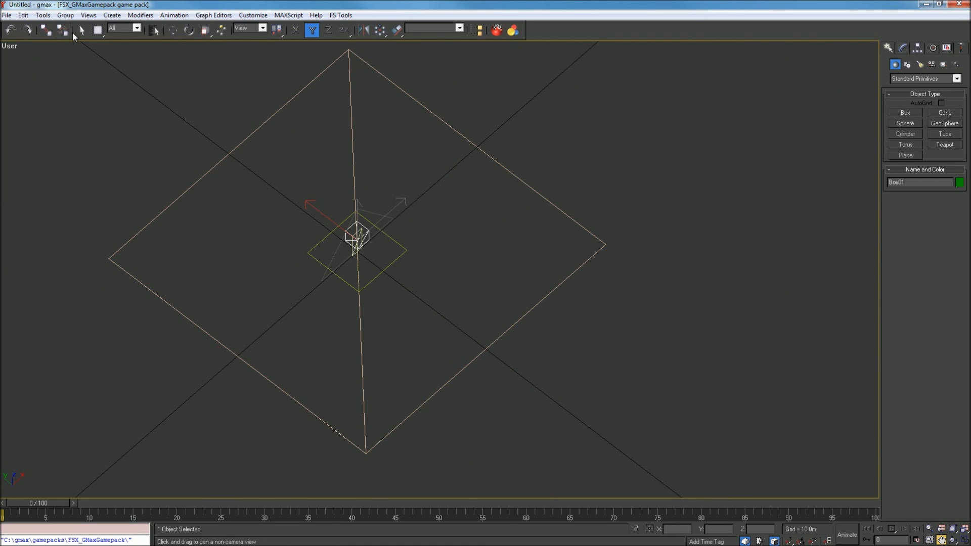
click(84, 31)
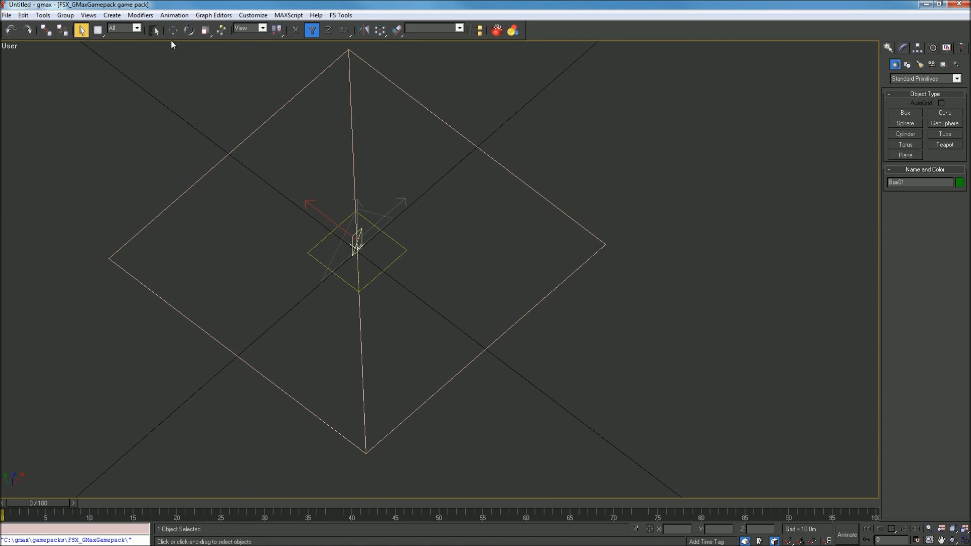
click(364, 235)
click(363, 236)
click(947, 48)
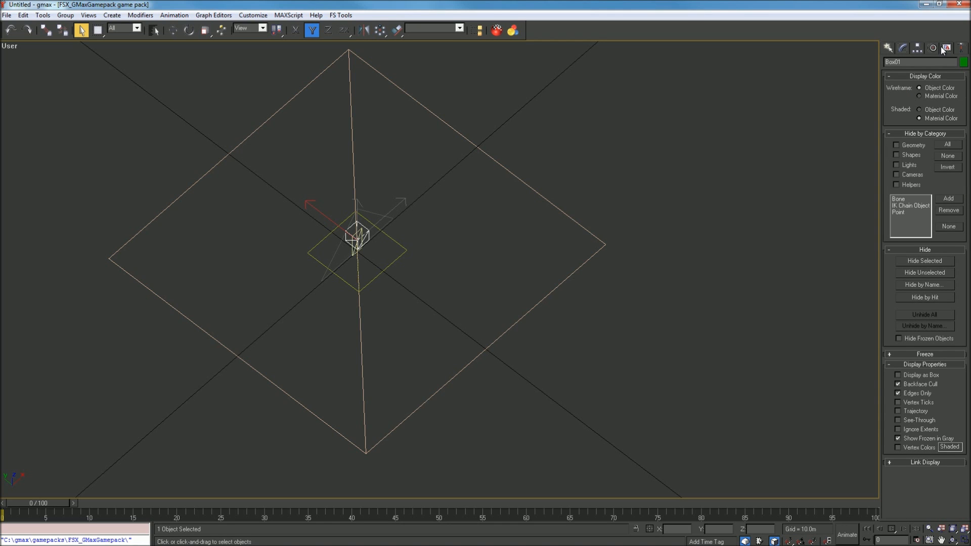
click(936, 261)
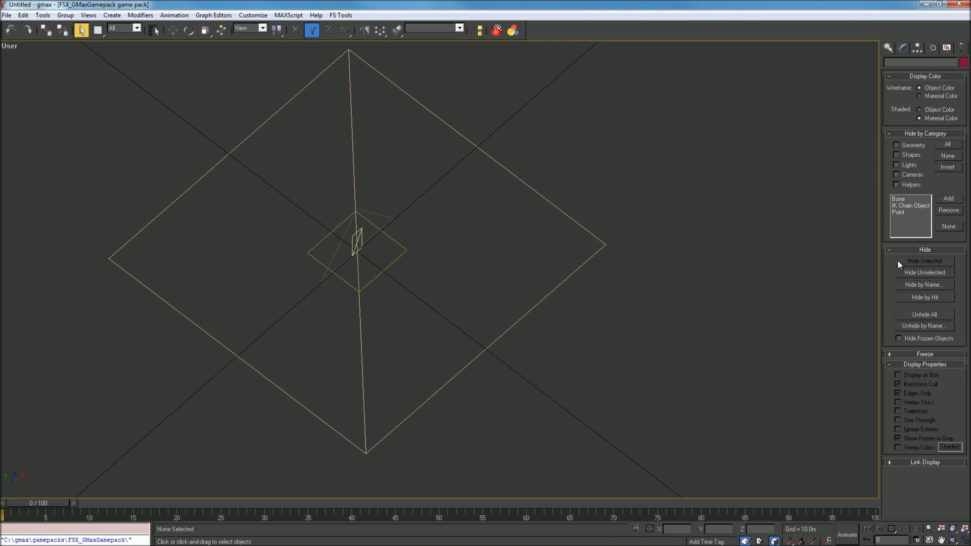
click(582, 266)
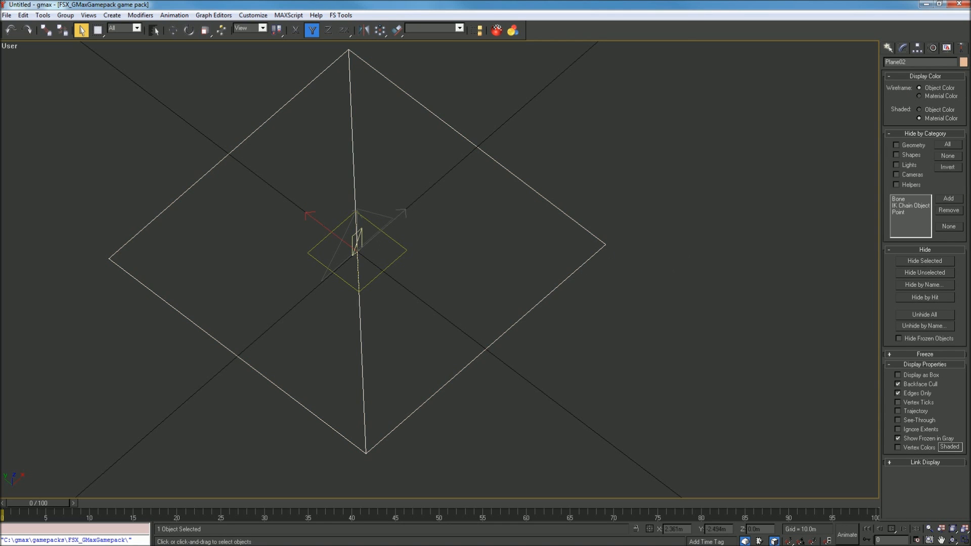
click(924, 261)
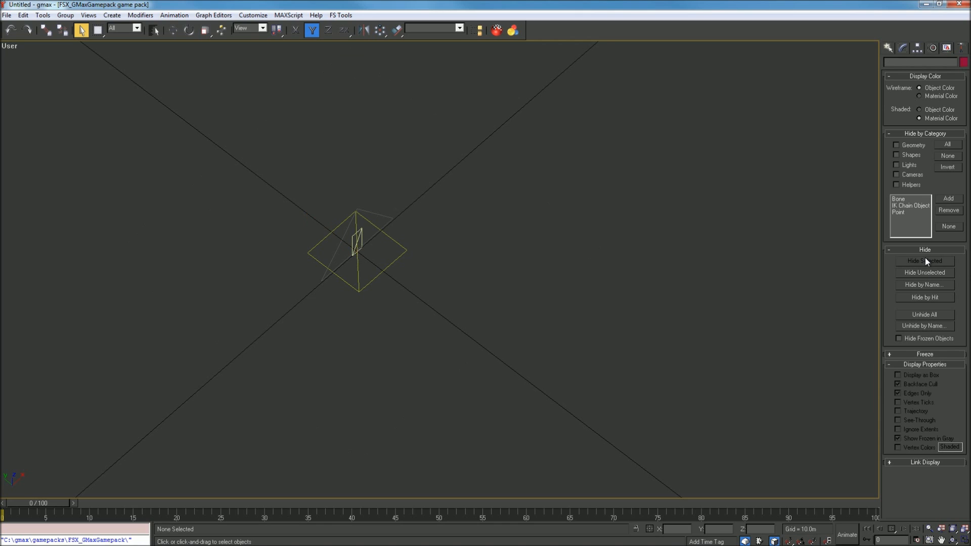
Step: Select the remaining flat ground plane and create a new FlightSimX material in the Material Editor
click(376, 274)
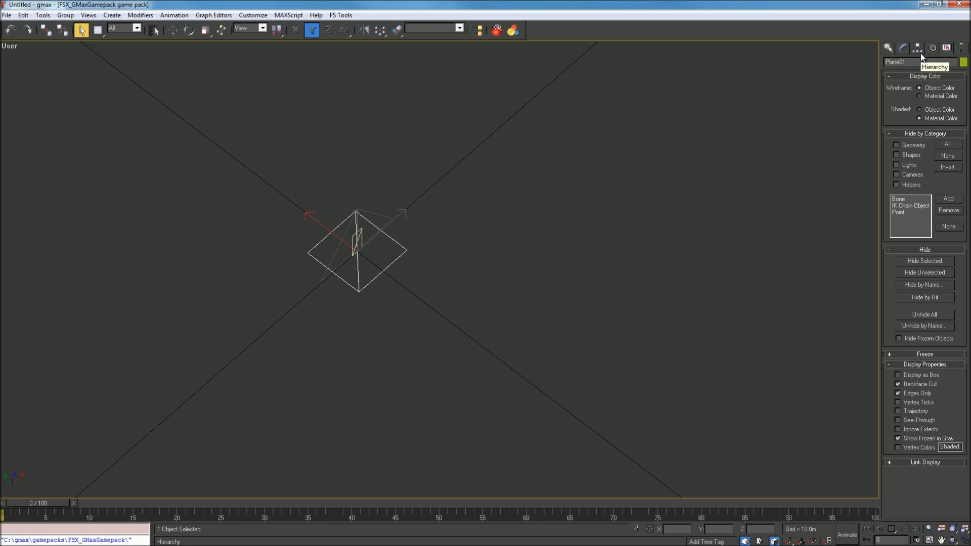
click(498, 31)
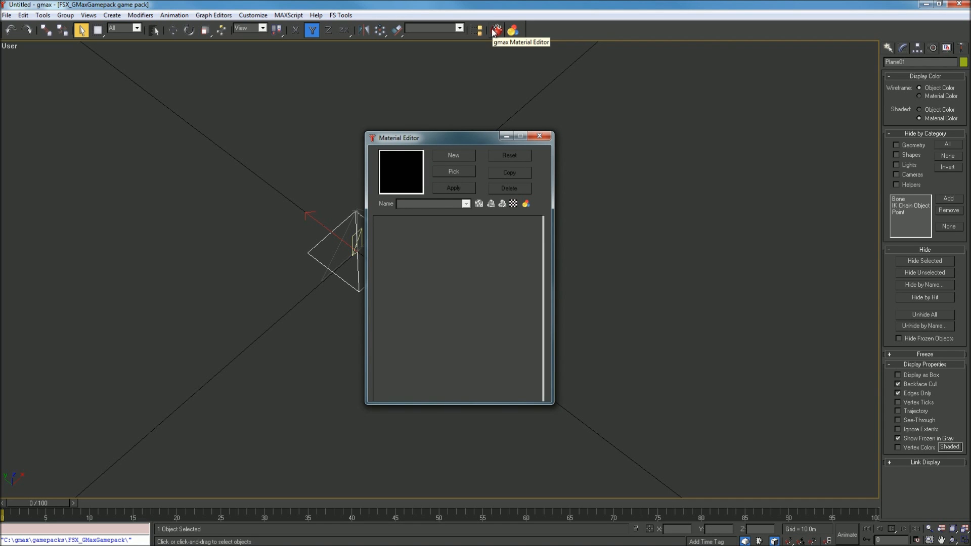
click(454, 155)
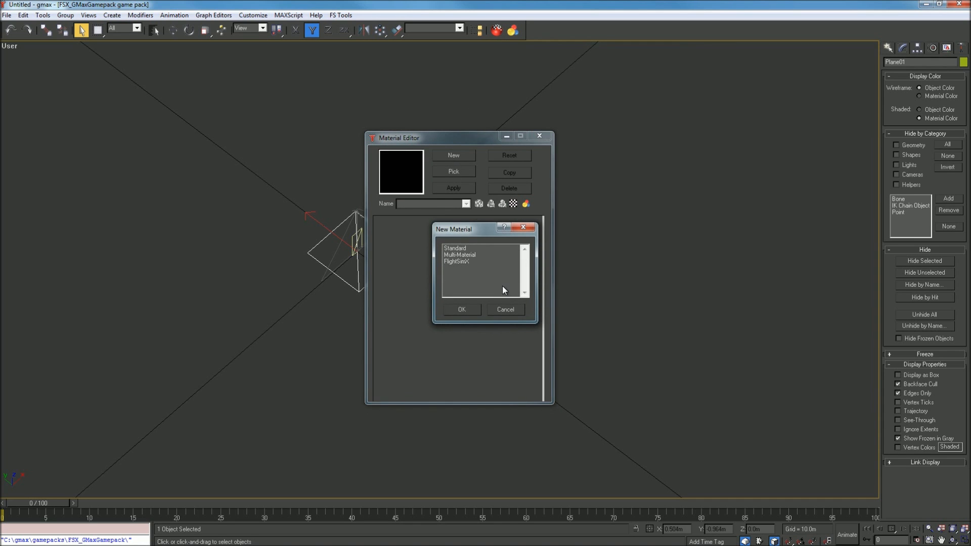
double_click(466, 262)
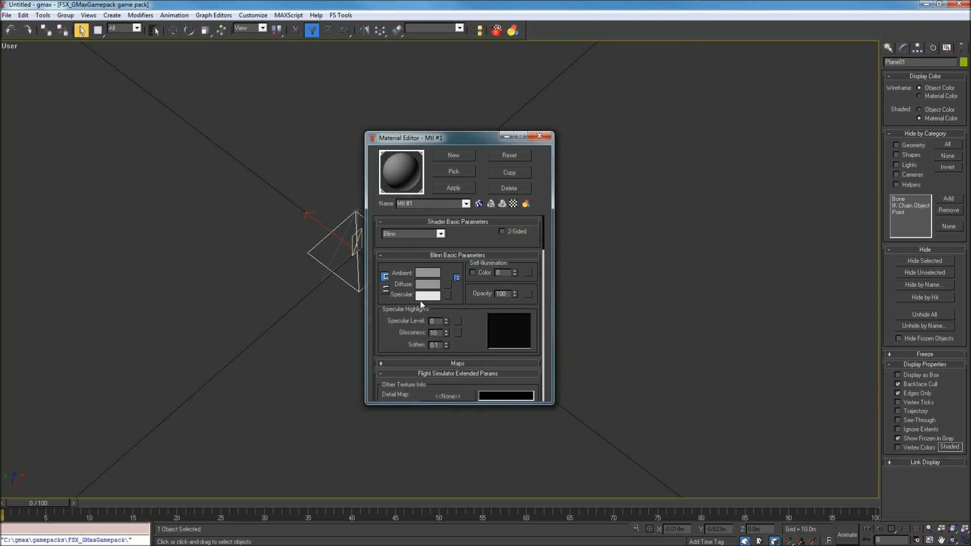
Step: Set the material's specular color to black
click(427, 295)
click(287, 63)
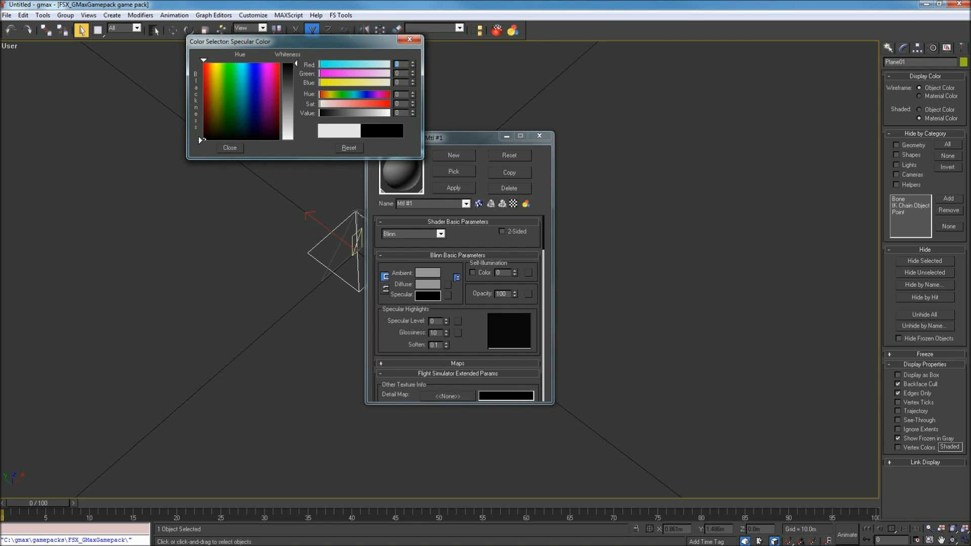
click(232, 147)
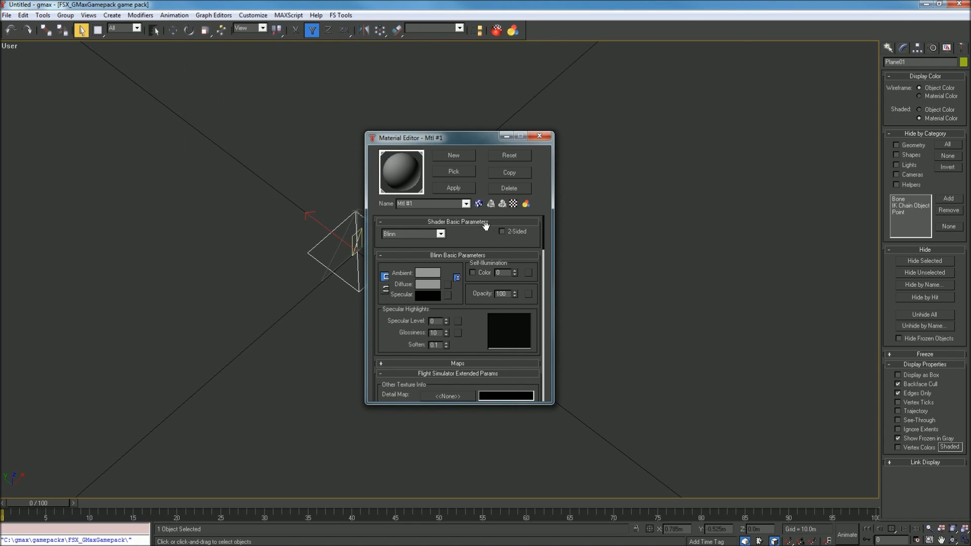
Step: Set the material's framebuffer blend to the default transparent settings
drag(542, 242, 539, 295)
drag(542, 316, 550, 356)
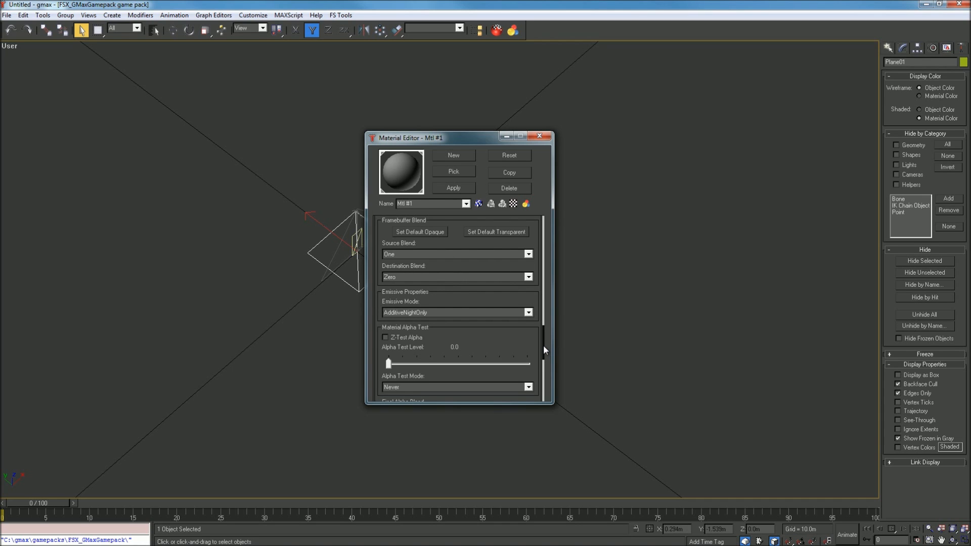
drag(544, 347, 545, 340)
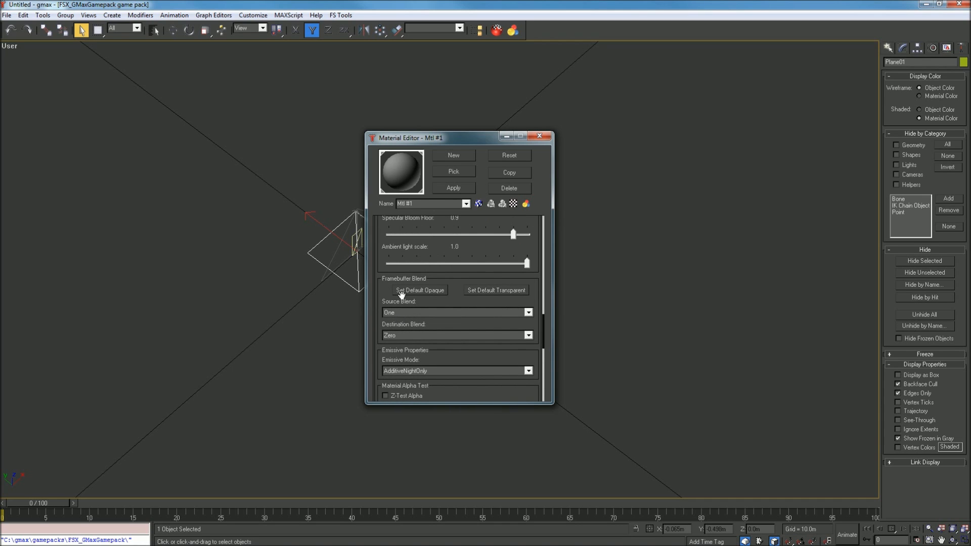
click(478, 292)
Step: Give the material a diffuse bitmap map and browse to the FS Scenery Development\Textures\Blender Textures folder on drive C
drag(542, 326, 564, 204)
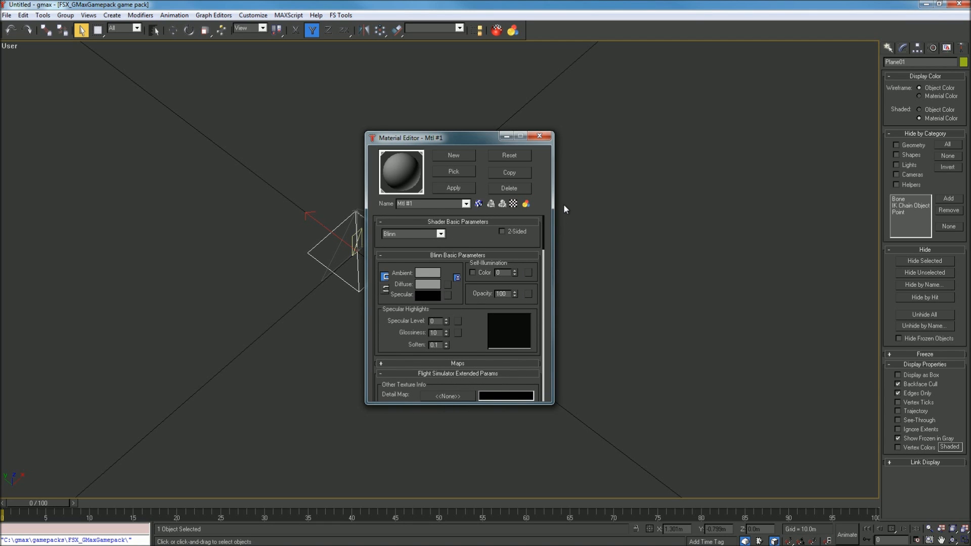
click(449, 284)
double_click(487, 181)
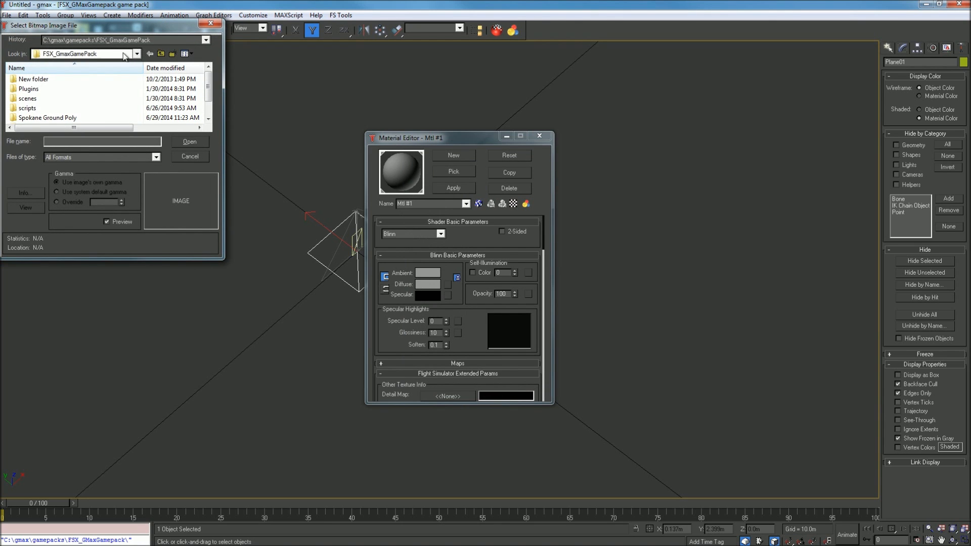
click(137, 53)
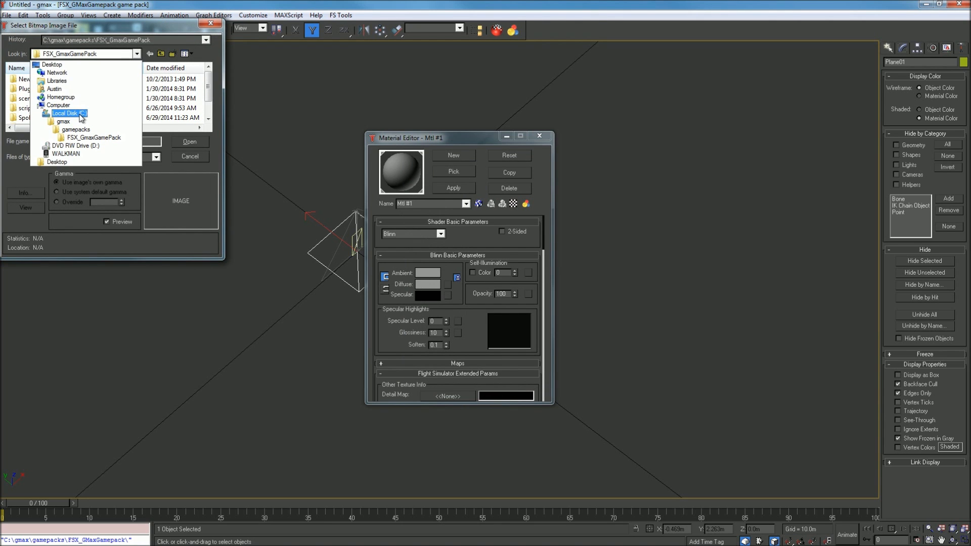
click(68, 113)
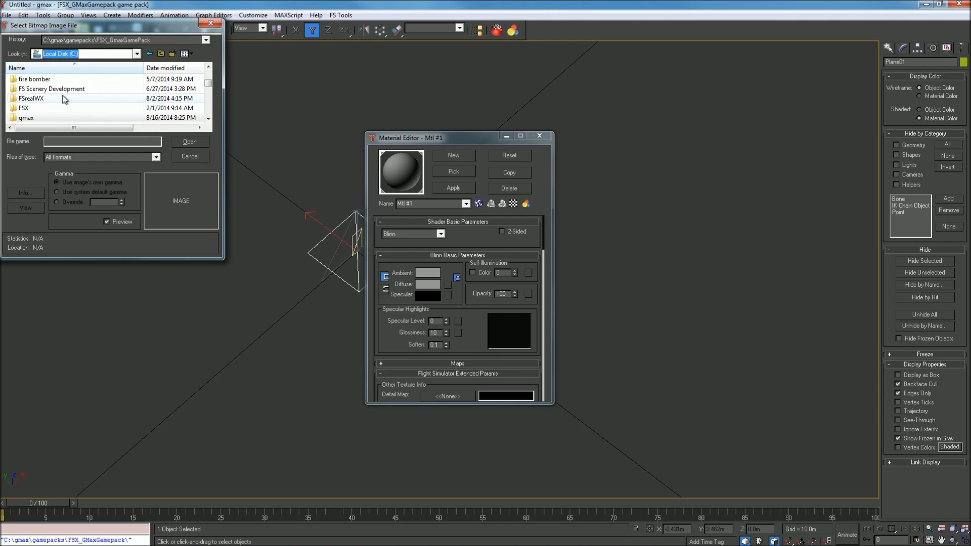
double_click(60, 89)
scroll(59, 96, down, 5)
double_click(56, 79)
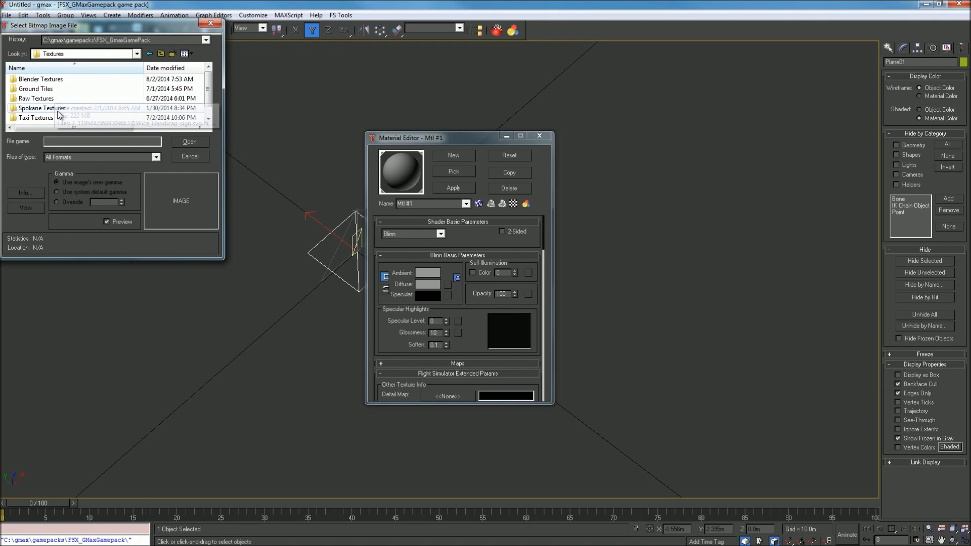
double_click(41, 79)
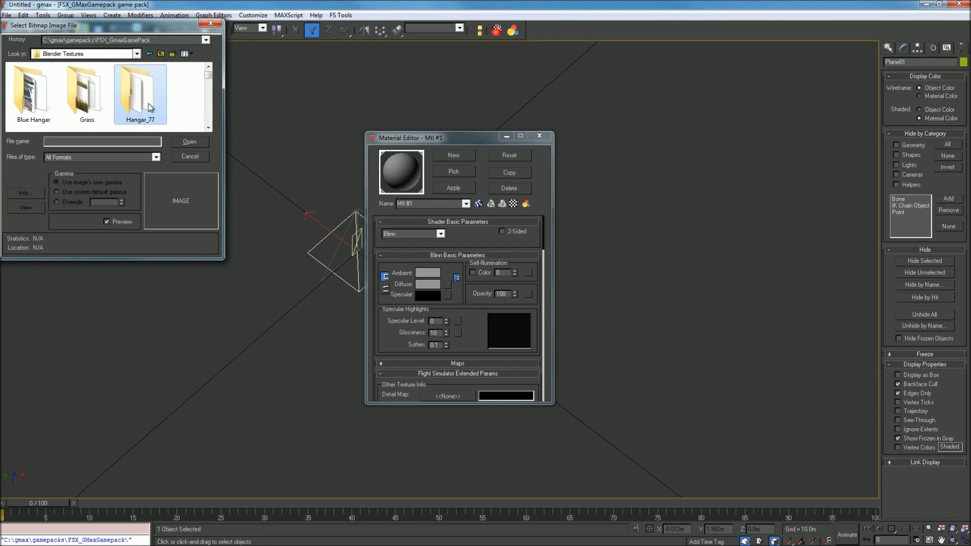
Step: Load the taxi_light image from the Taxiway Stuff folder as the diffuse bitmap
scroll(147, 106, down, 4)
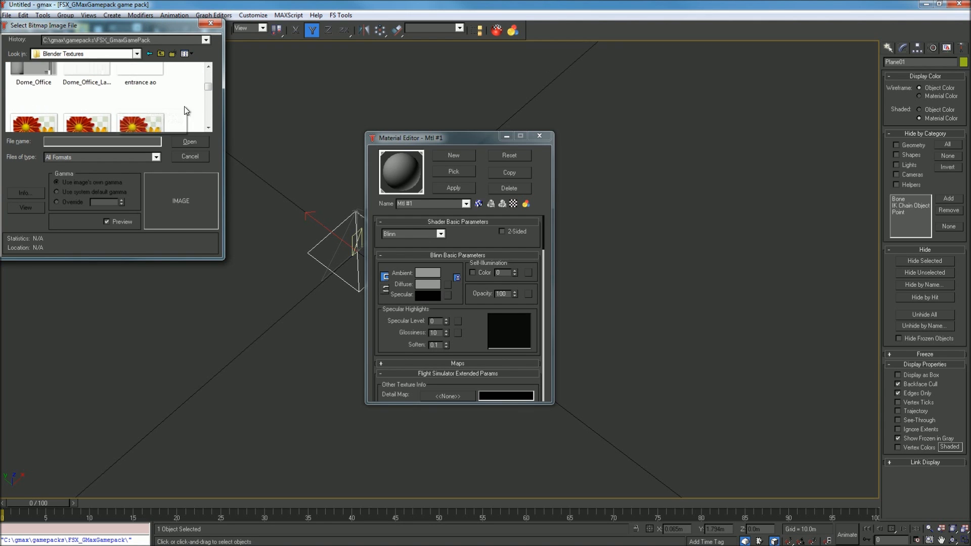
scroll(175, 111, up, 4)
mouse_move(209, 78)
mouse_down()
mouse_move(212, 121)
mouse_move(206, 81)
mouse_up()
double_click(25, 107)
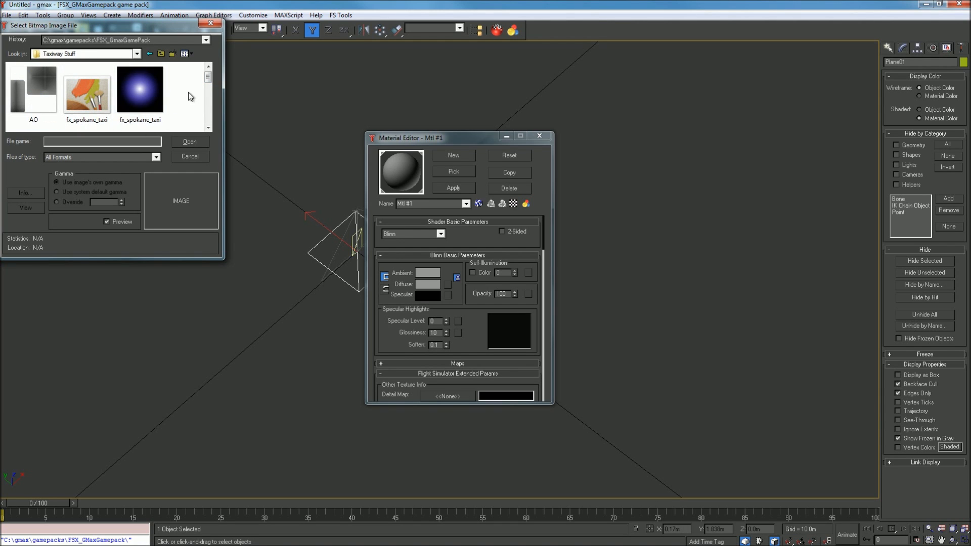
drag(208, 84, 208, 108)
double_click(150, 94)
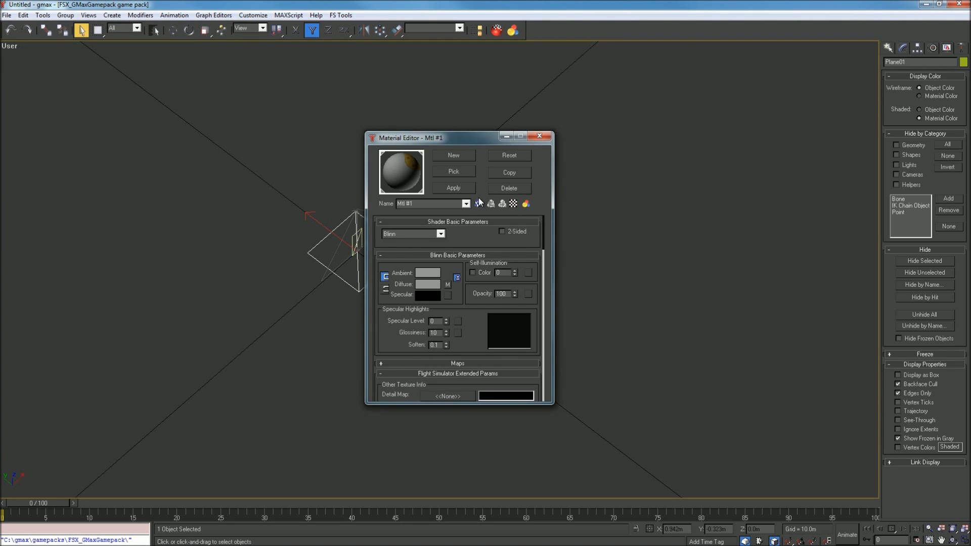
Step: Enable the material's map display in the viewport and switch the view to Smooth + Highlights shading
click(479, 204)
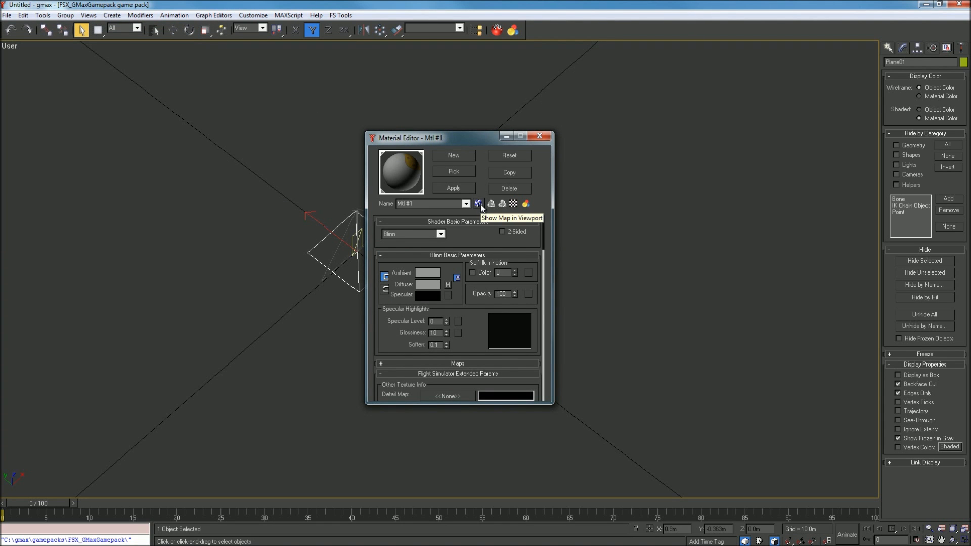
click(478, 204)
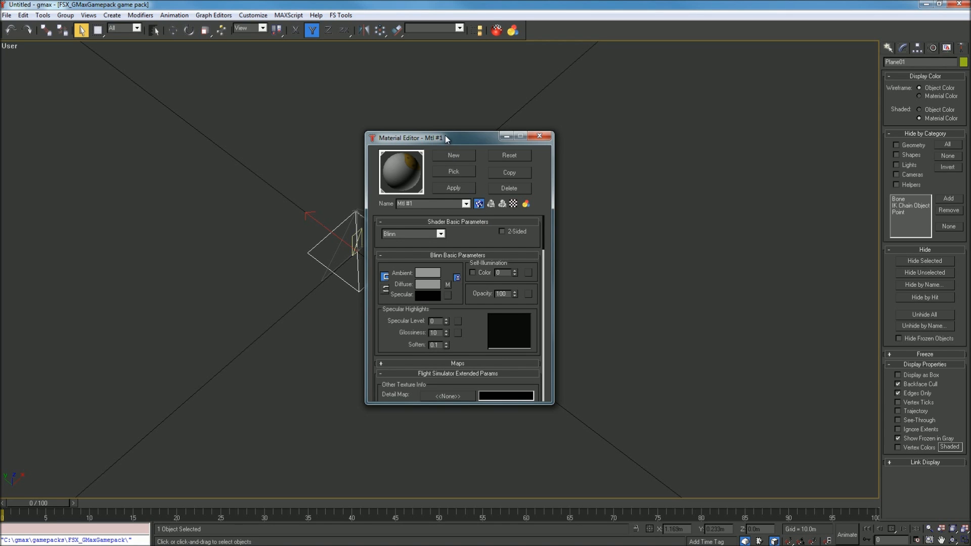
drag(445, 135, 735, 148)
right_click(12, 50)
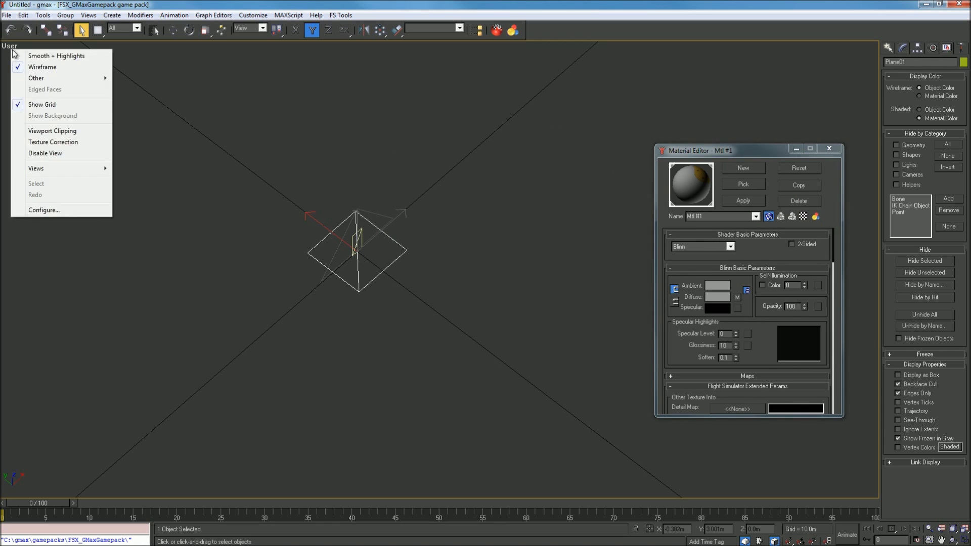
click(46, 55)
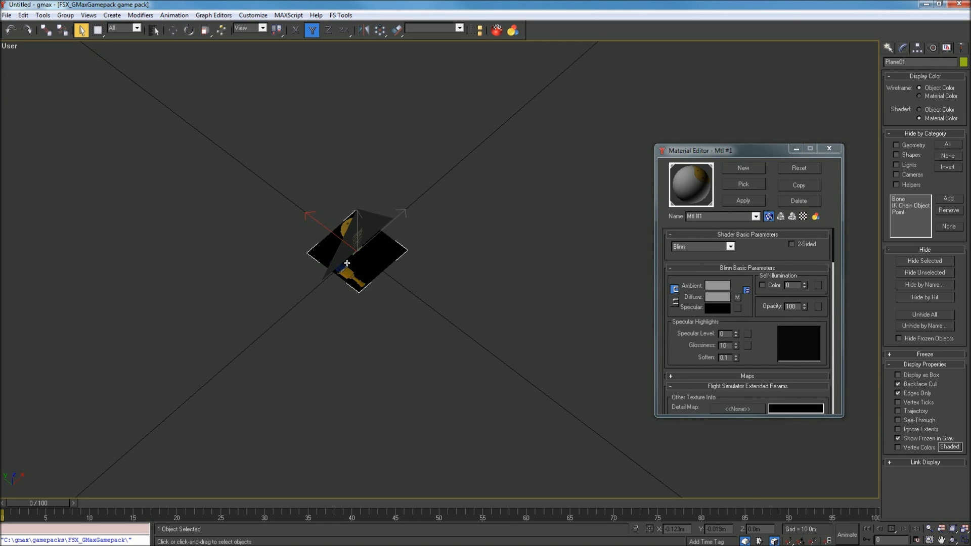
Step: Hide the large dark triangle and apply the taxi light material to the small upright plane
scroll(347, 263, up, 5)
click(401, 101)
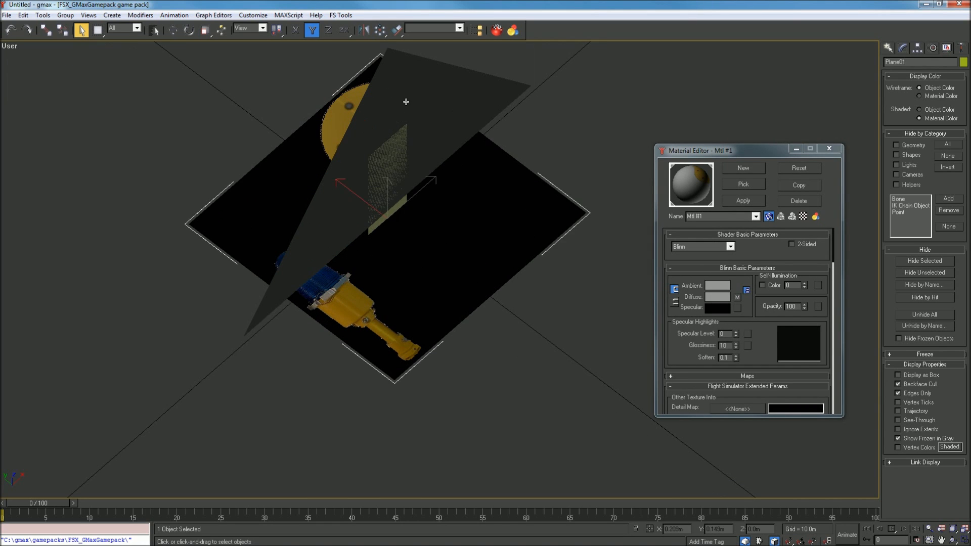
click(926, 263)
click(374, 156)
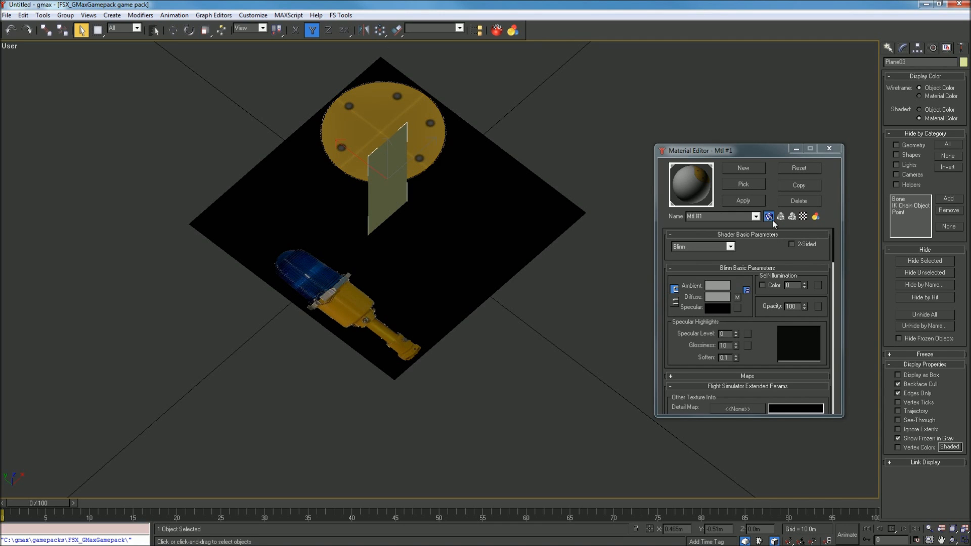
click(751, 200)
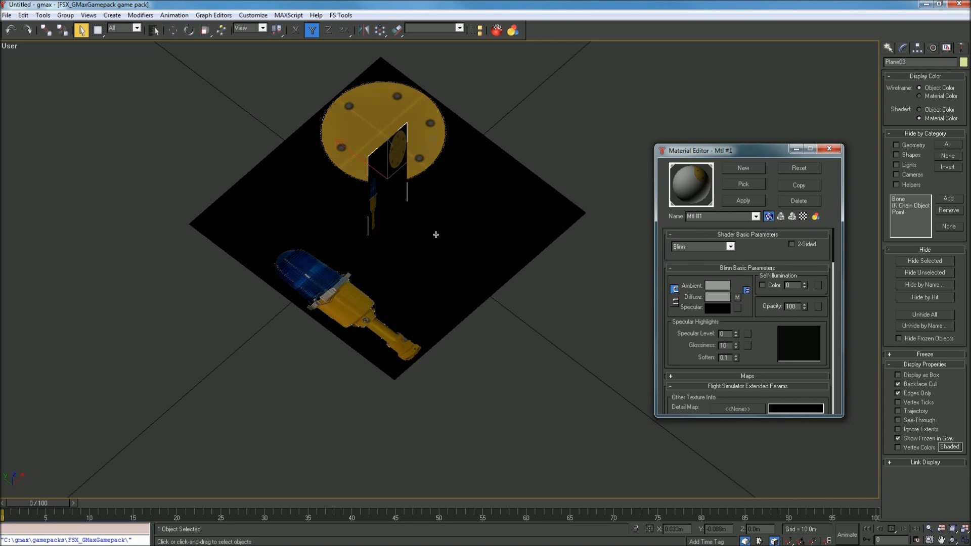
drag(726, 150, 734, 120)
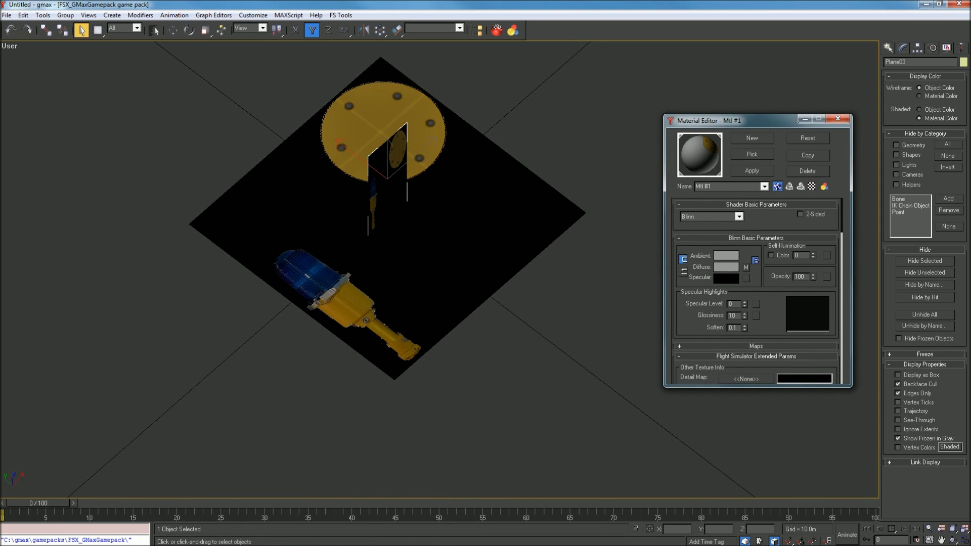
Step: Unhide all objects and hide the green box
click(923, 313)
click(409, 158)
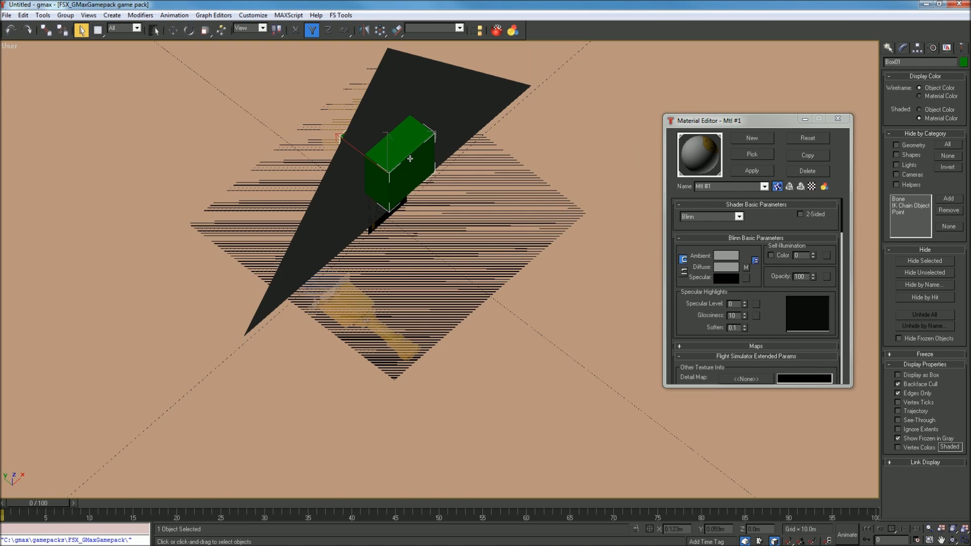
click(944, 259)
Step: Select the dark triangle together with the large ground plane and create a new FlightSimX material
click(593, 376)
scroll(425, 249, down, 6)
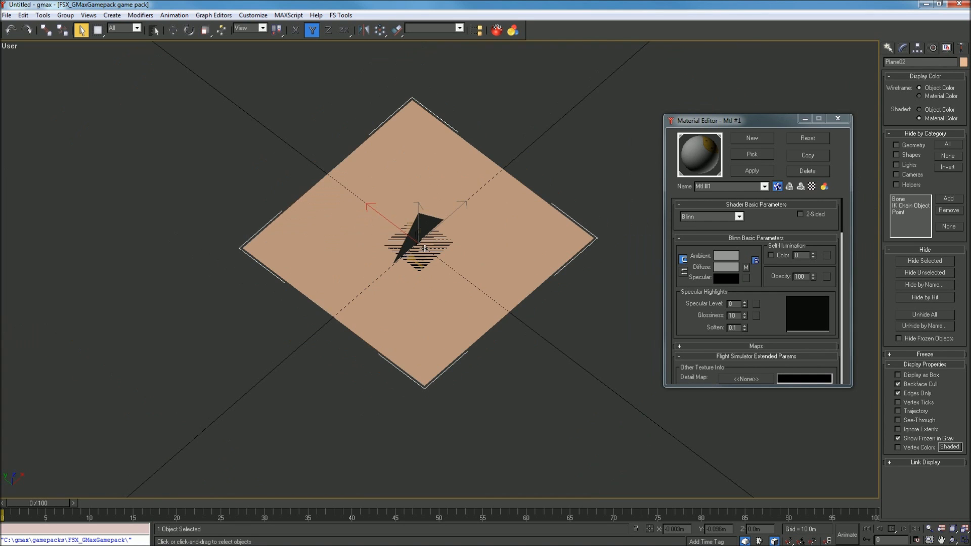
click(421, 216)
ctrl+click(539, 240)
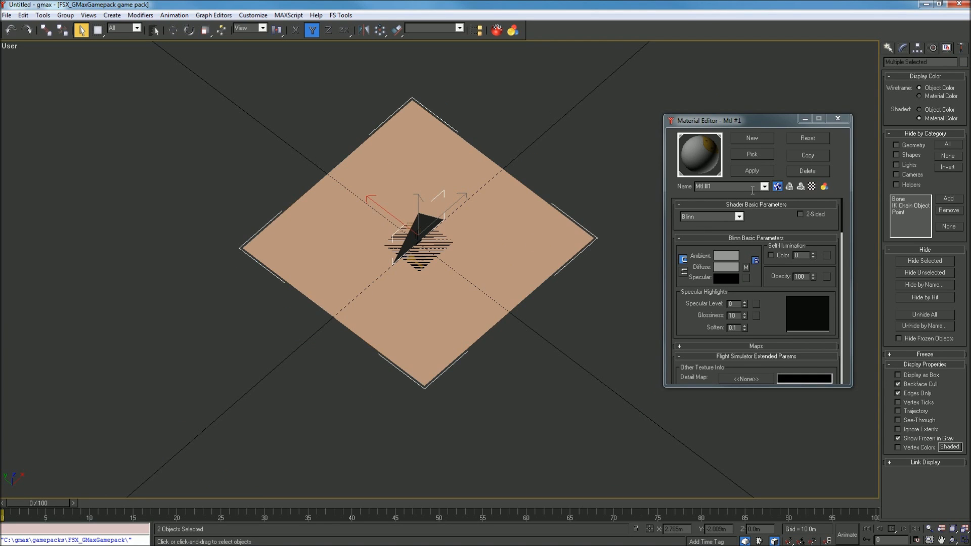
click(752, 138)
click(466, 262)
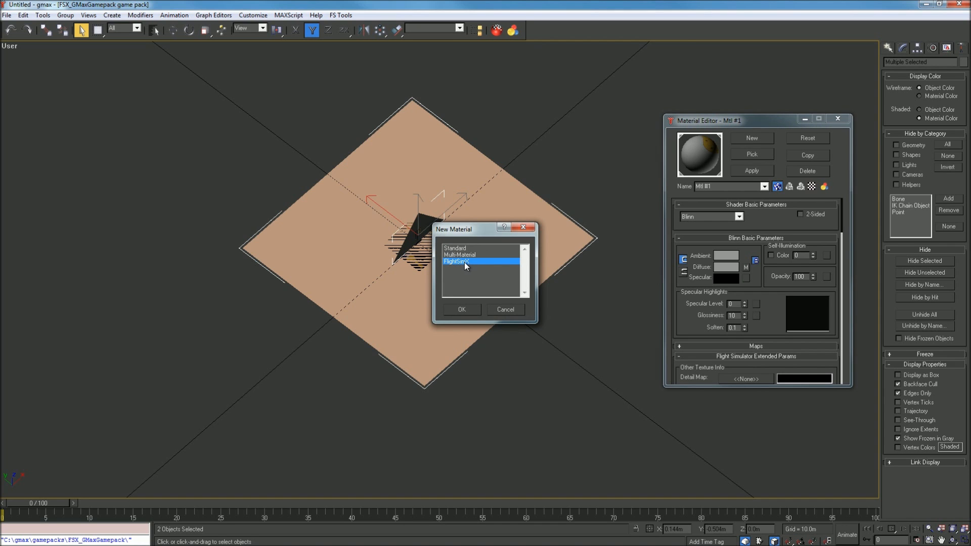
double_click(466, 262)
Step: Set the second material's specular color to black
click(726, 278)
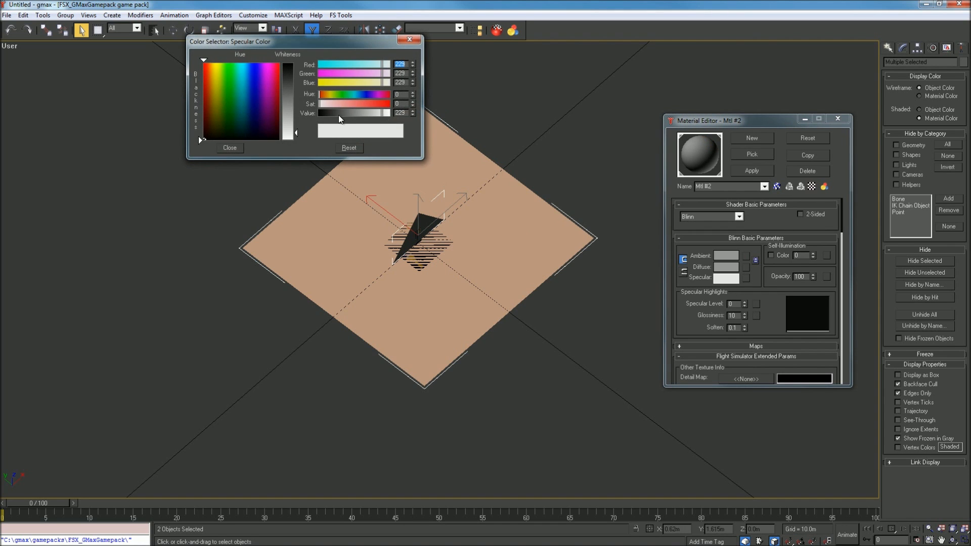
drag(320, 113, 235, 110)
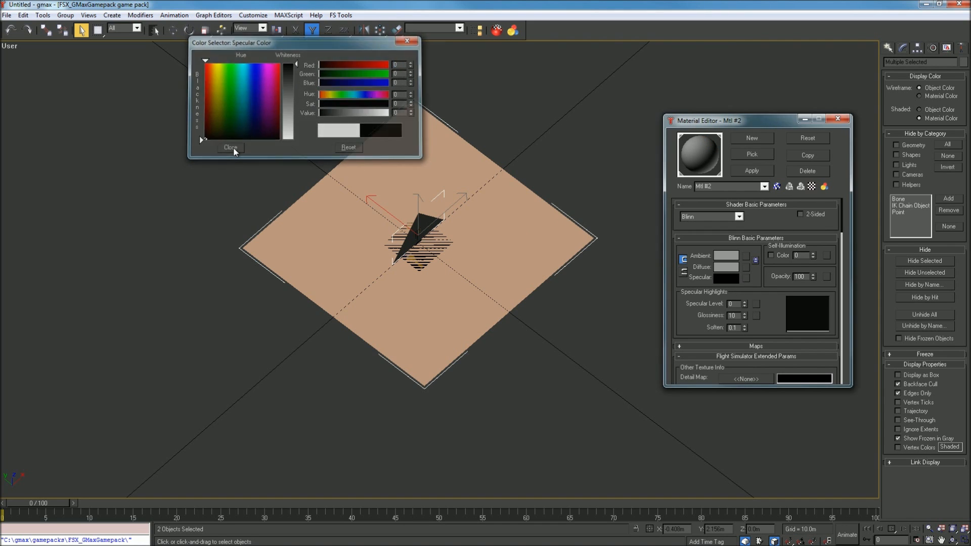
click(230, 147)
Step: Load the light image from the Taxiway Stuff folder as the second material's diffuse bitmap
click(747, 267)
double_click(494, 183)
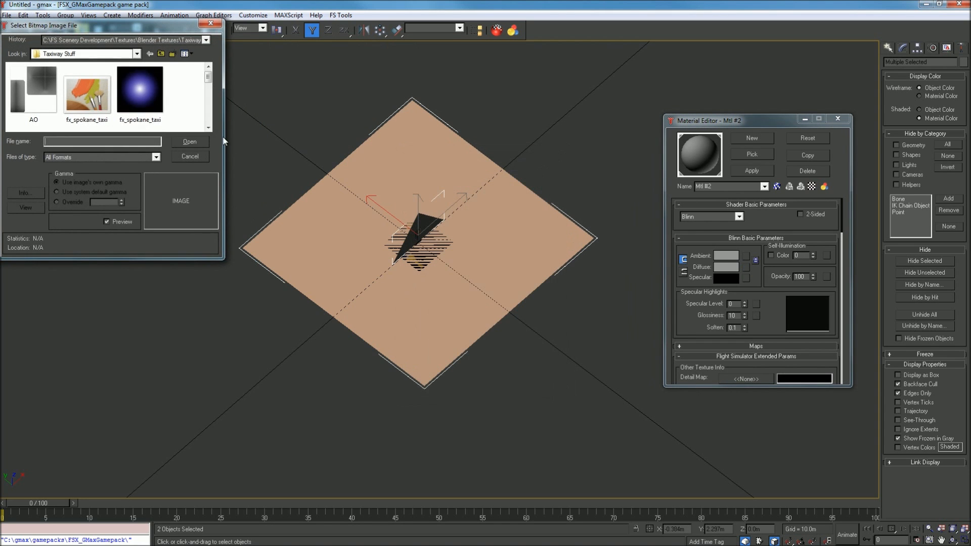
click(148, 99)
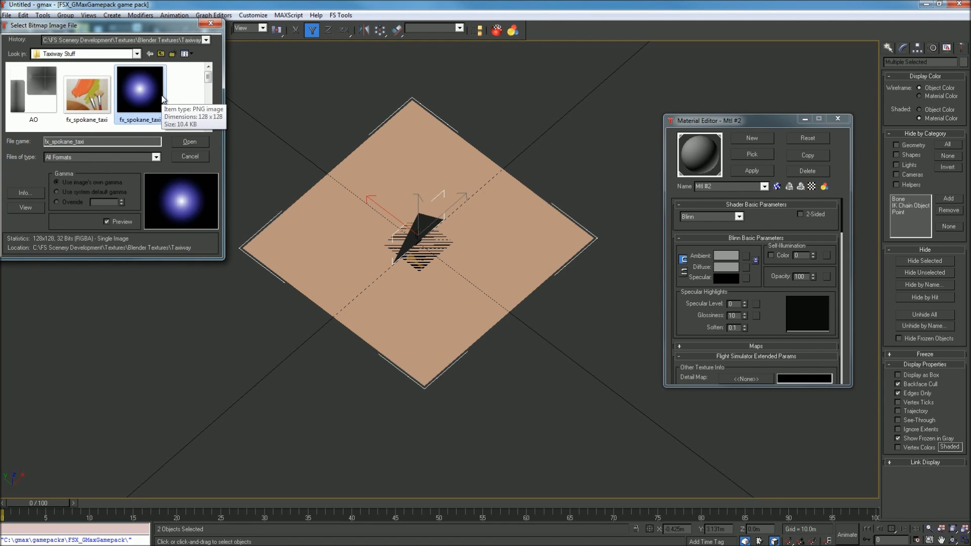
scroll(173, 117, down, 3)
scroll(174, 126, up, 2)
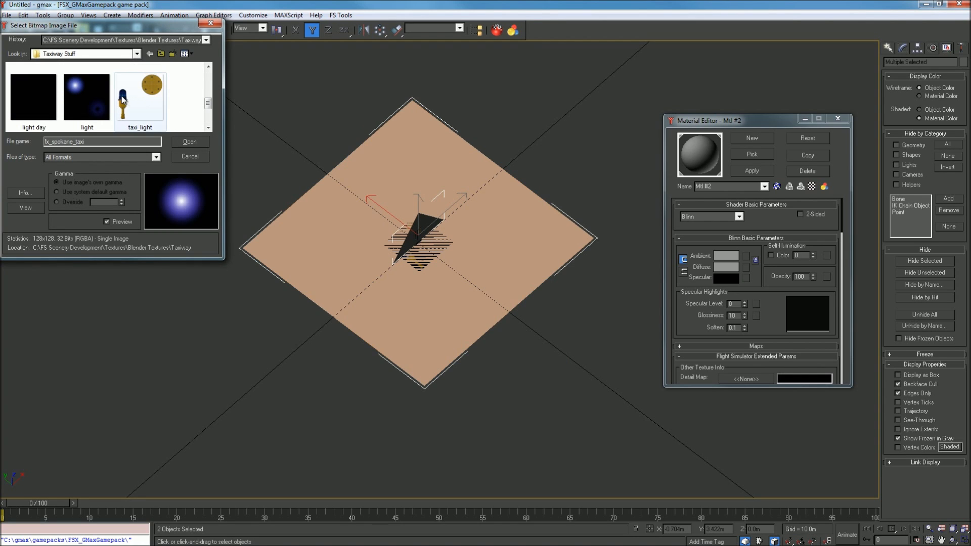
click(105, 100)
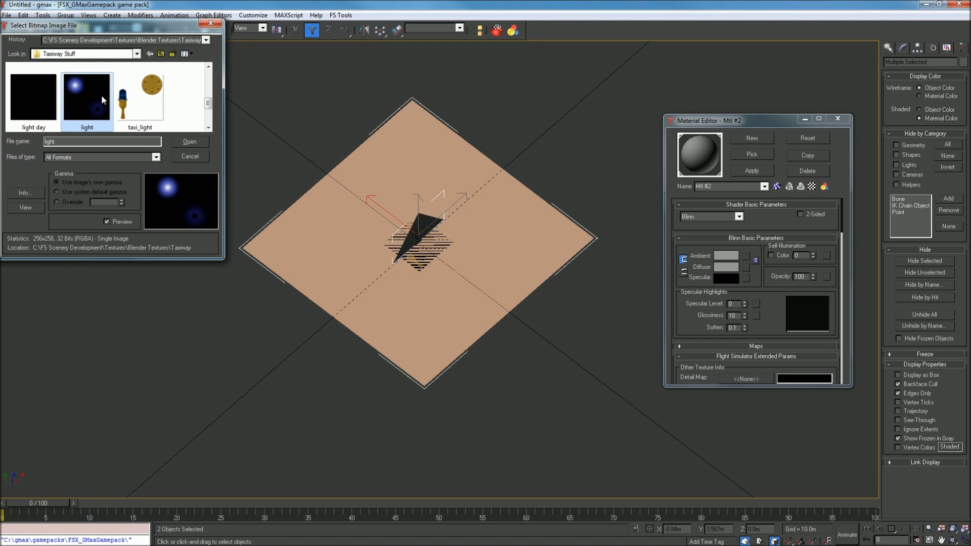
double_click(103, 99)
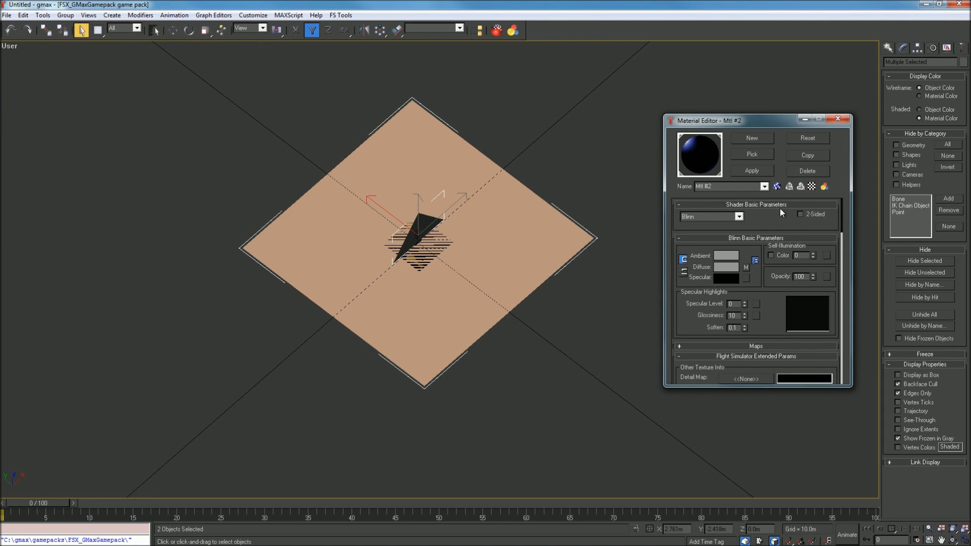
Step: Show the light map in the viewport, apply the material to the triangle and large ground plane, and check the ground plane
click(778, 185)
click(758, 172)
click(414, 242)
scroll(416, 246, up, 3)
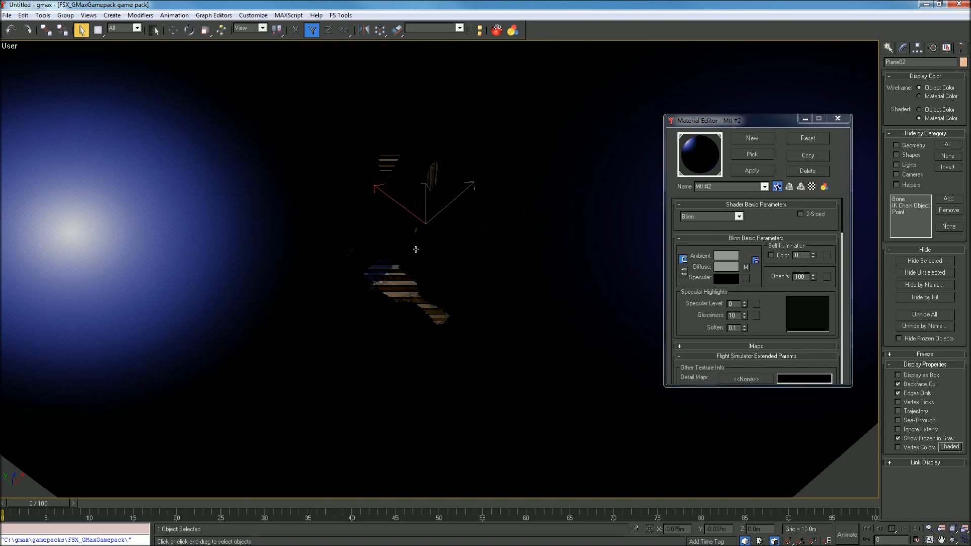
scroll(555, 226, down, 4)
middle_drag(462, 277, 132, 421)
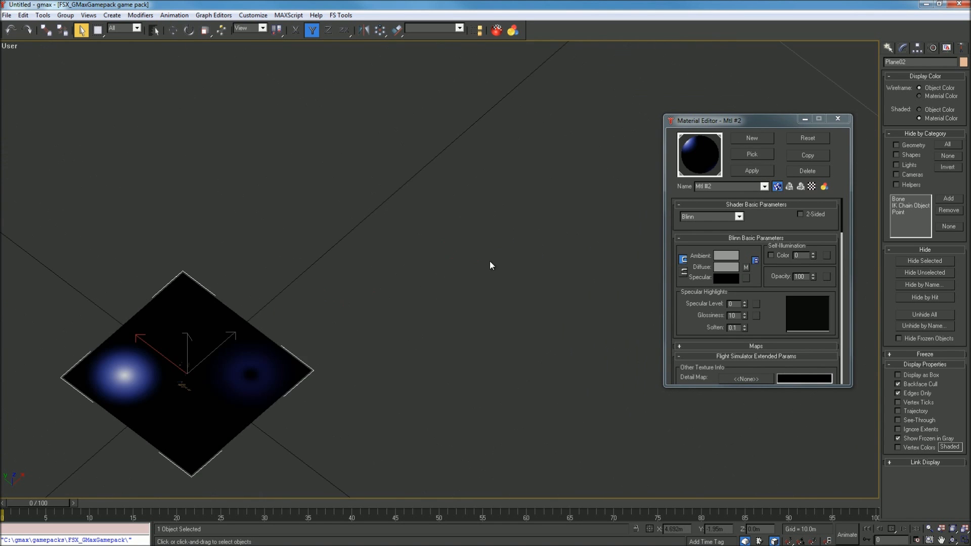
scroll(127, 421, up, 1)
scroll(147, 416, up, 5)
scroll(263, 336, down, 3)
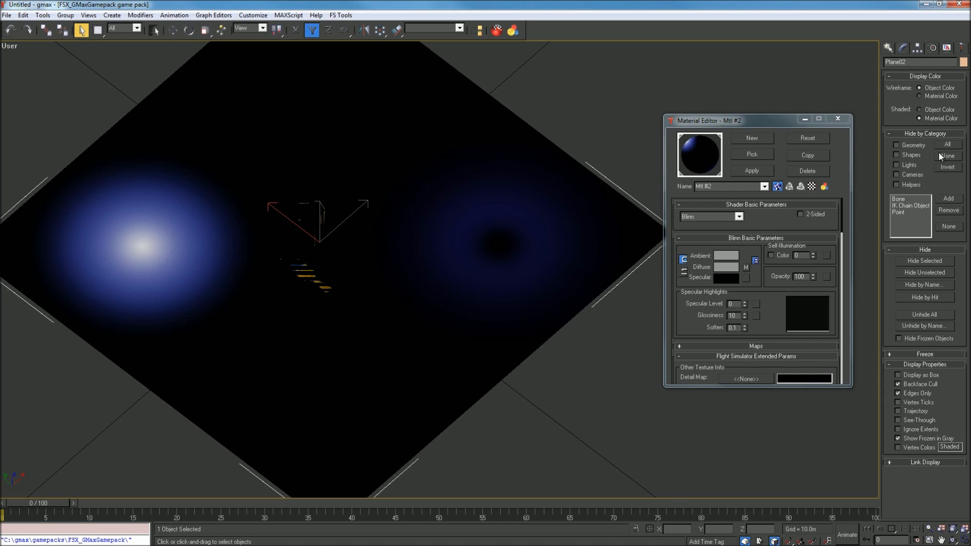
Step: Add a planar UVW Map modifier to the large ground plane and set its mapping length and width to 5 m
click(902, 49)
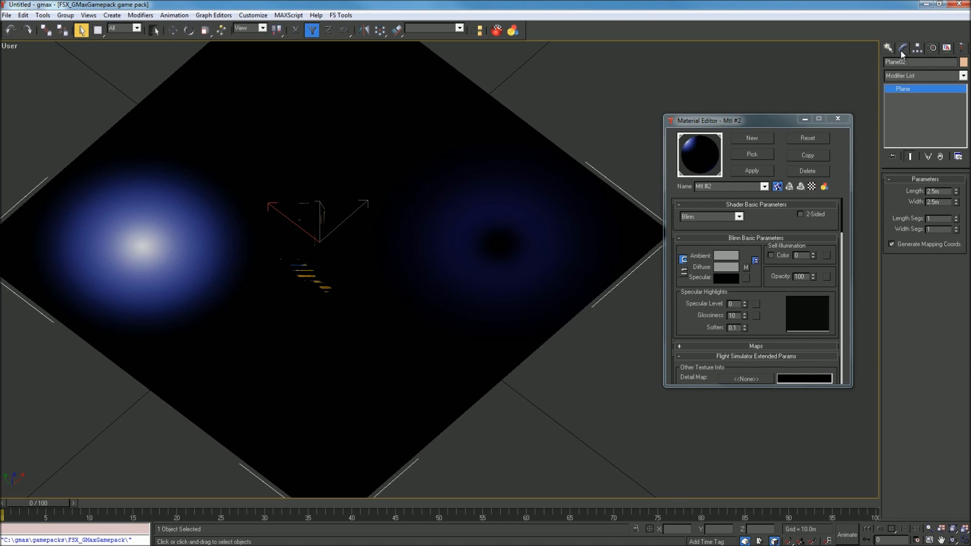
click(908, 77)
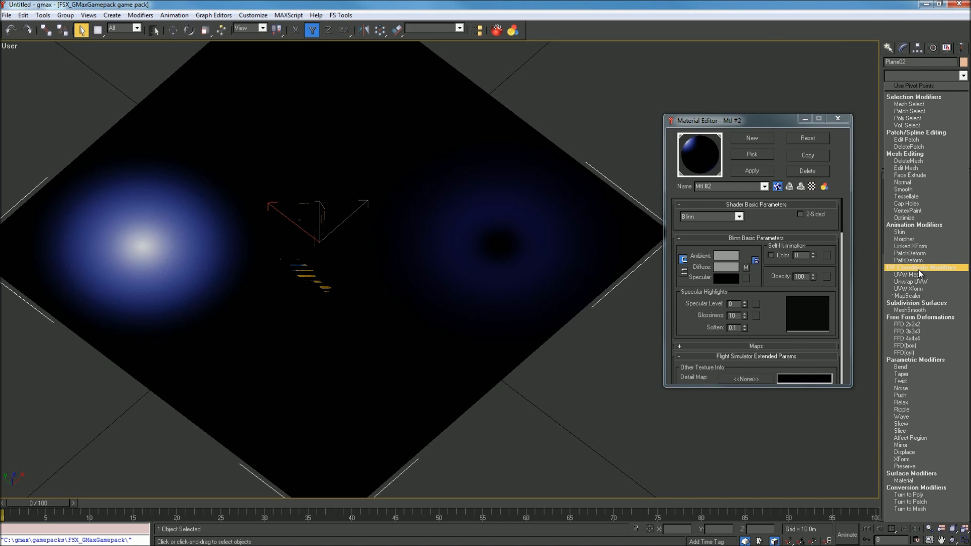
click(921, 274)
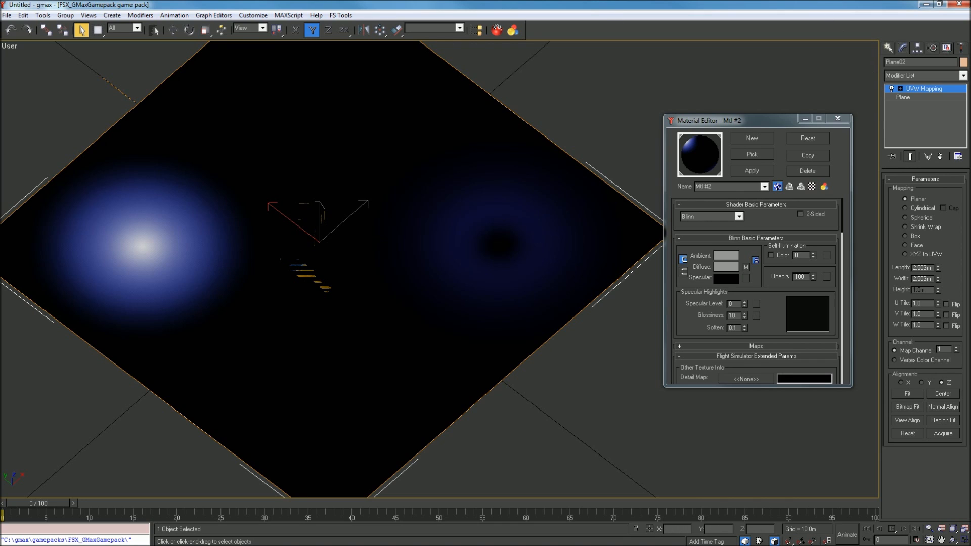
double_click(922, 277)
text(5)
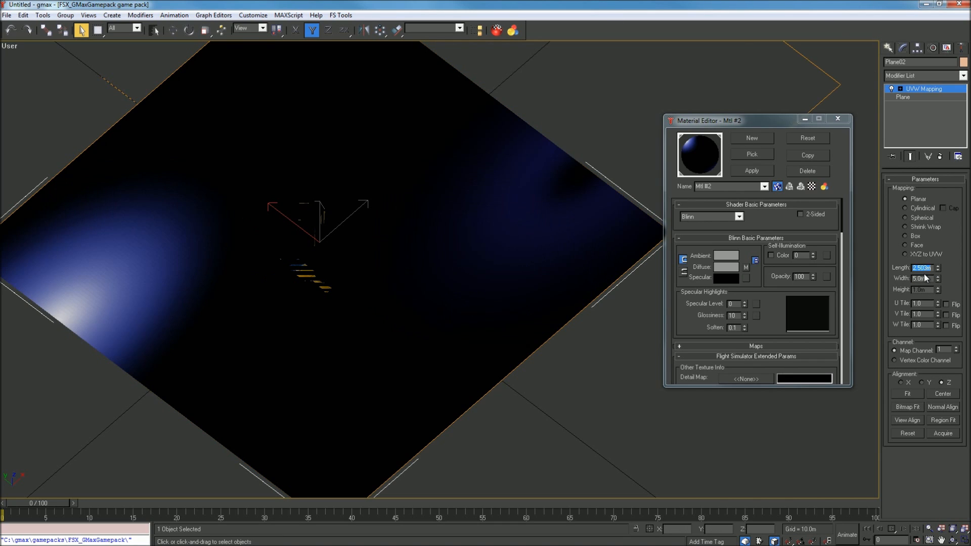
key(Return)
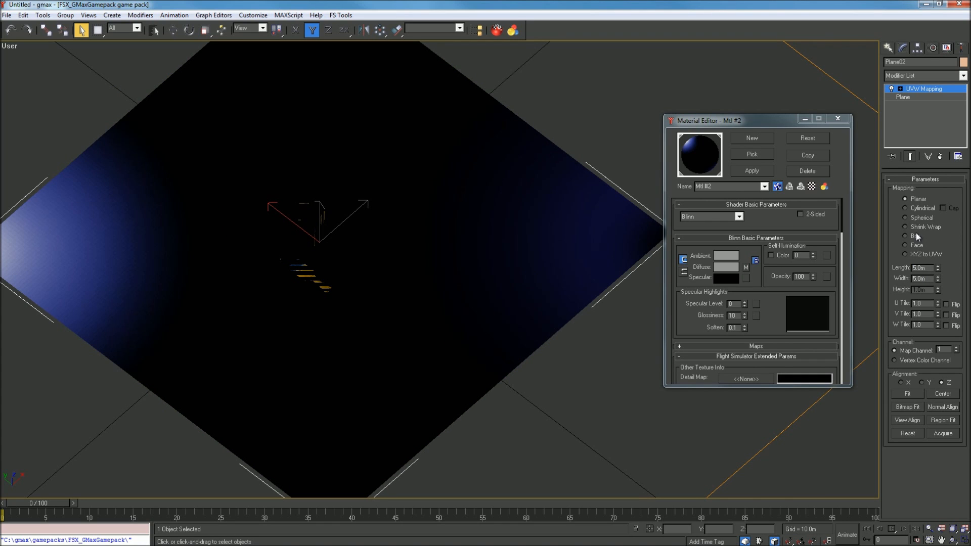
Step: Try to activate the gizmo of the ground plane's UVW Mapping modifier
click(918, 77)
click(919, 79)
click(901, 89)
click(913, 97)
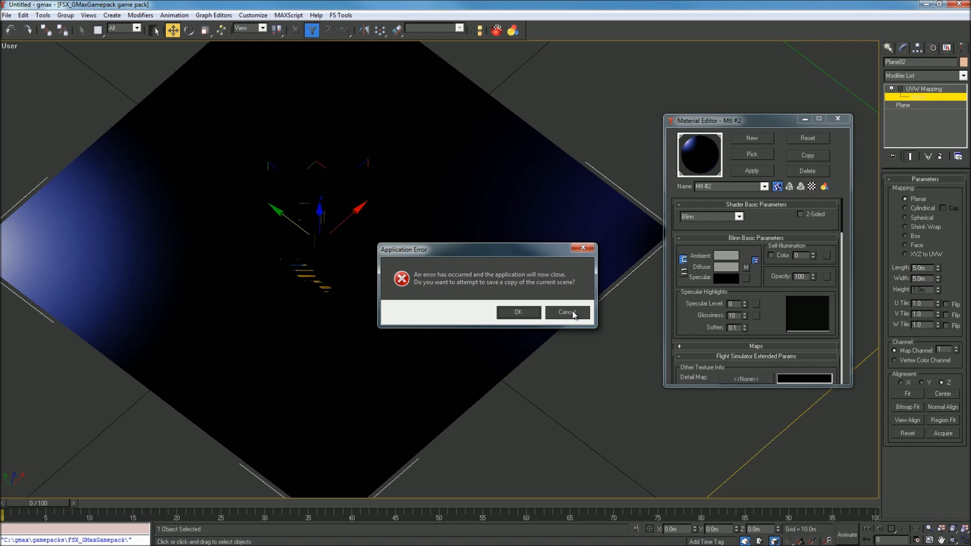
Step: Save a recovery copy of the scene and close the crashed application
click(525, 317)
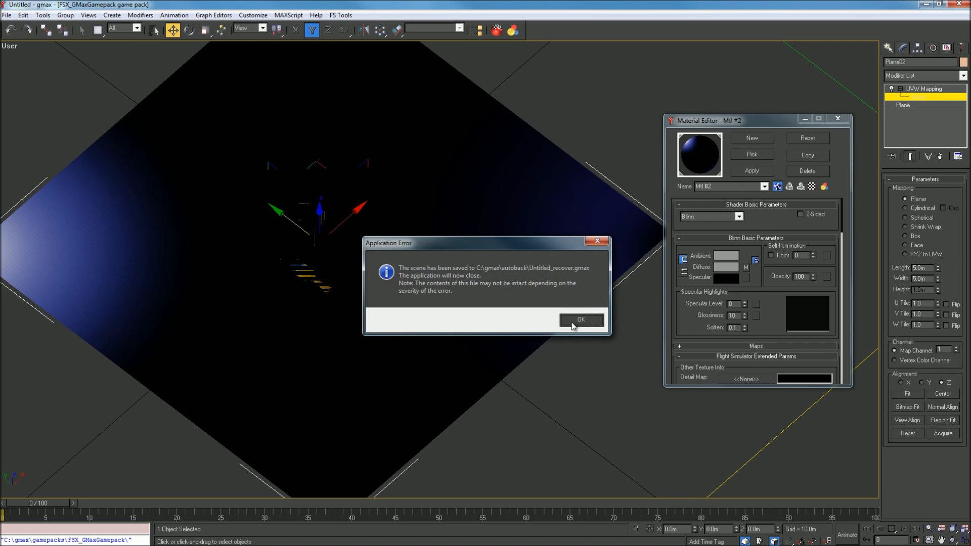
click(582, 324)
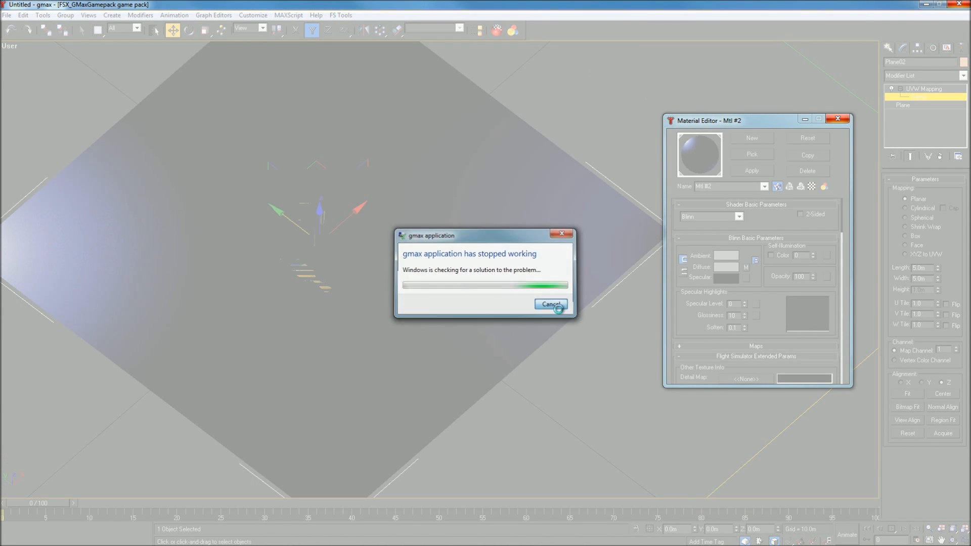
click(552, 305)
Step: Restart FSX_GMax and switch to its new, empty gmax window
mouse_move(120, 10)
click(11, 9)
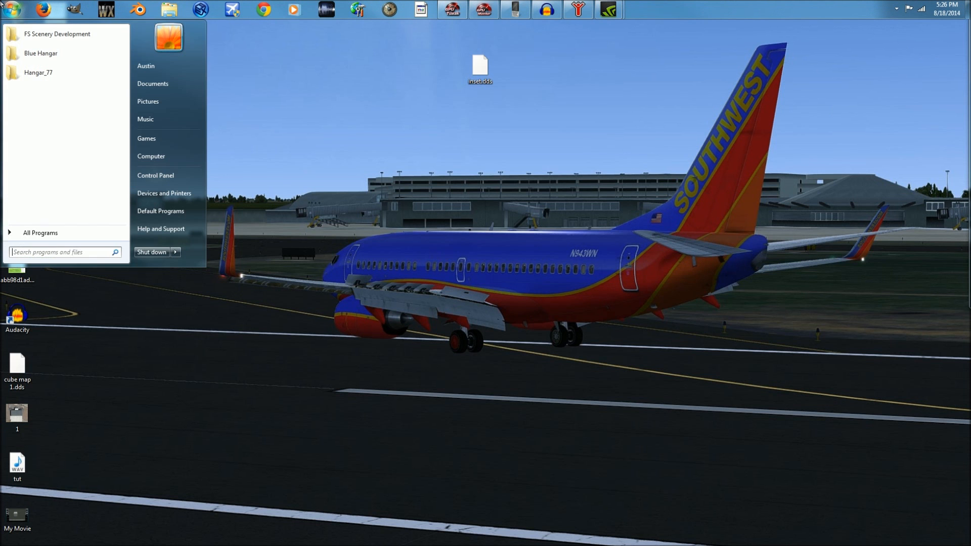
right_click(580, 7)
right_click(553, 39)
click(576, 54)
click(620, 95)
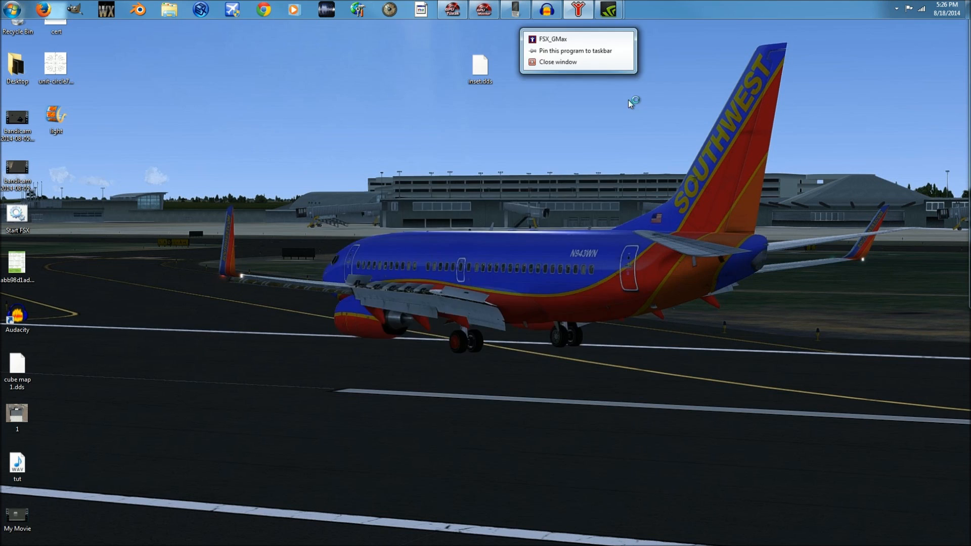
click(532, 296)
click(582, 335)
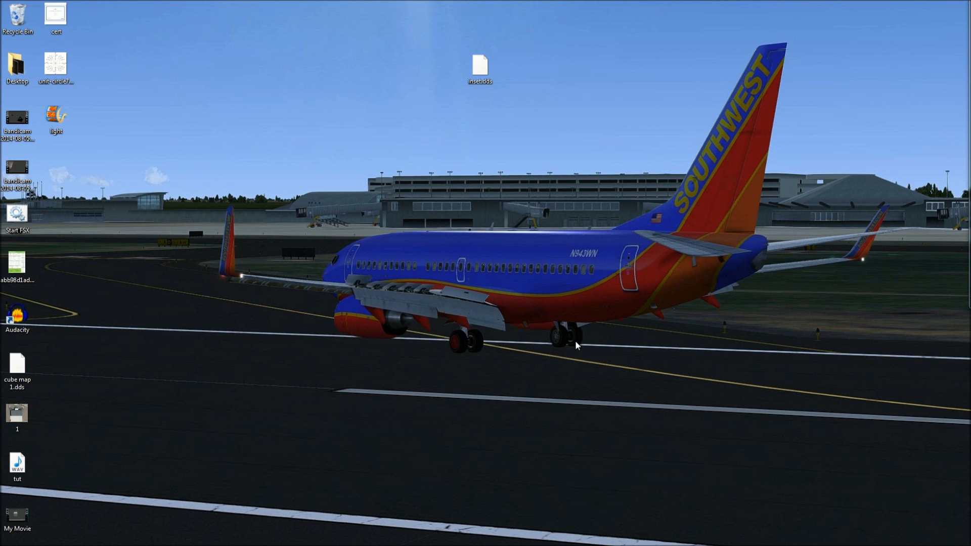
mouse_move(675, 57)
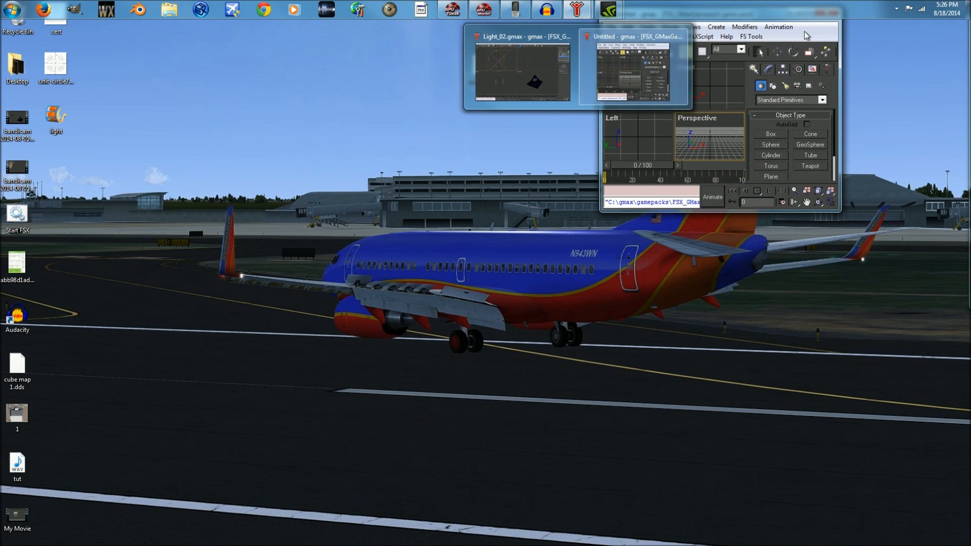
click(675, 57)
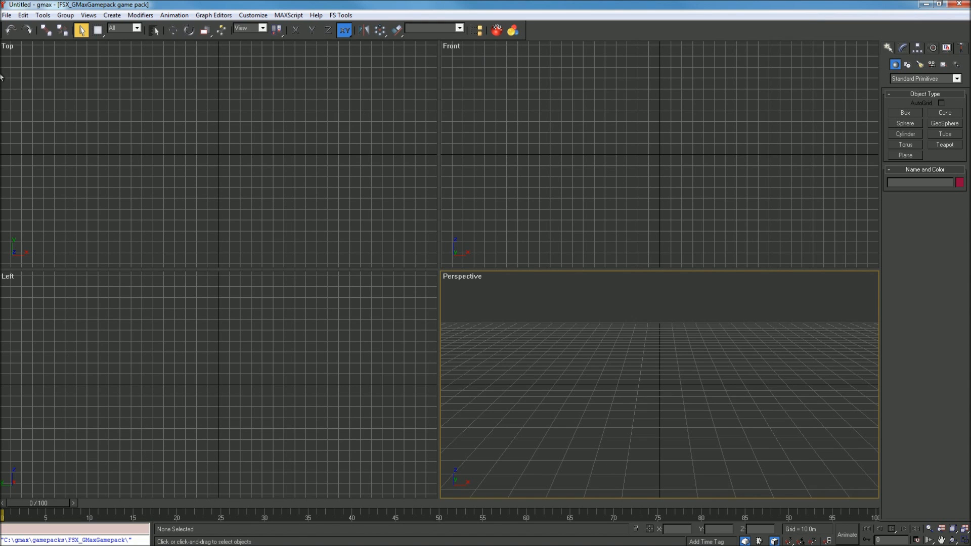
Step: Open the recovered scene Untitled_recover.gmax from the autoback folder
click(4, 7)
click(159, 8)
click(7, 15)
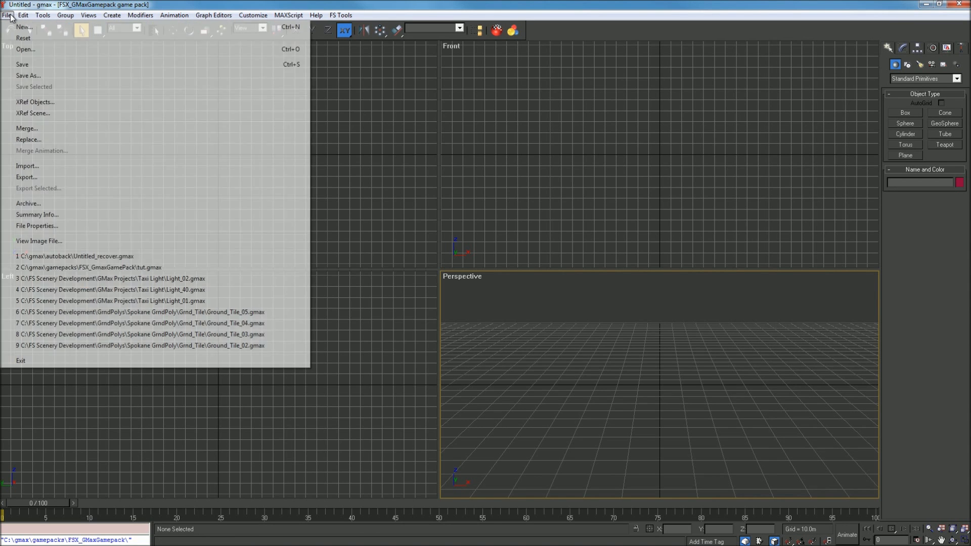
click(132, 257)
Step: Select the large ground plane and activate the gizmo of its UVW Mapping modifier
click(390, 249)
scroll(390, 250, down, 5)
scroll(344, 226, up, 7)
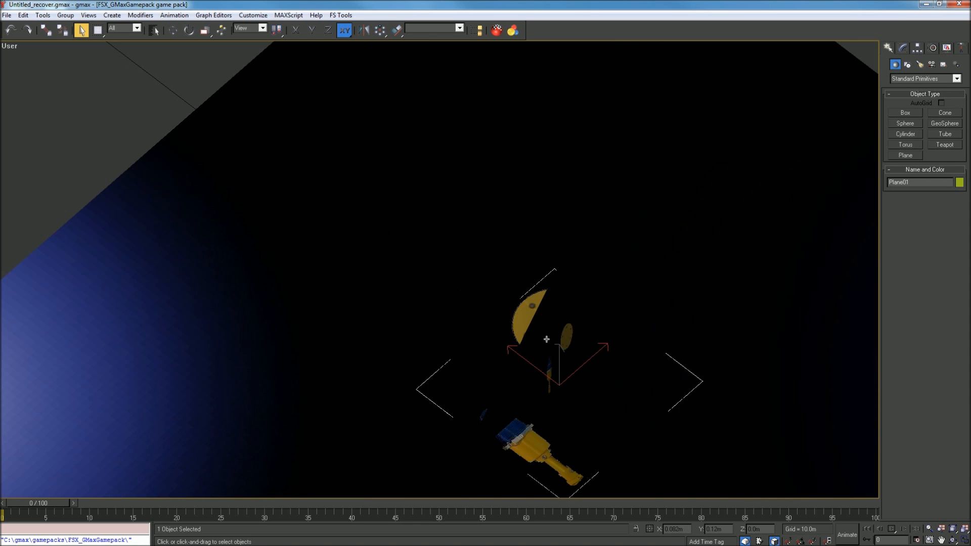
scroll(503, 273, down, 3)
scroll(582, 274, up, 5)
scroll(581, 273, down, 3)
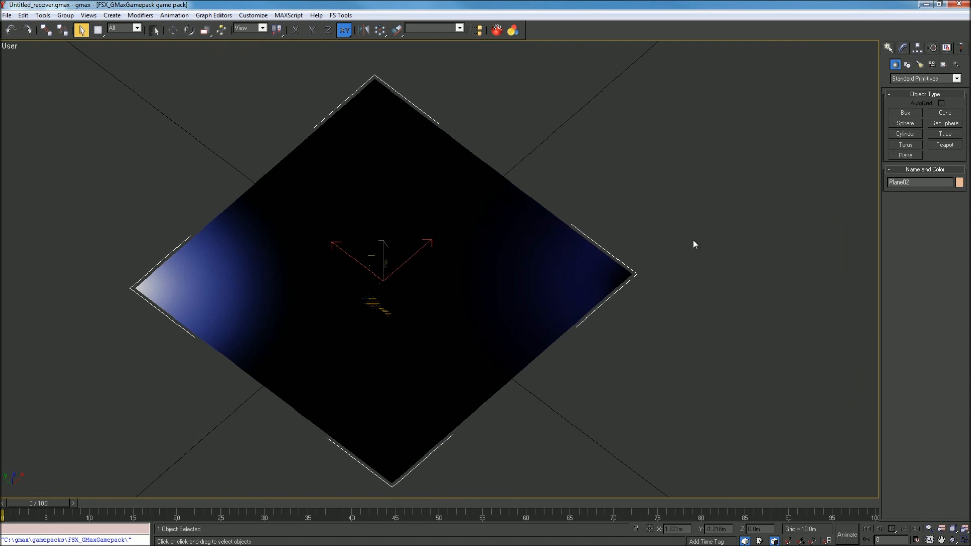
click(903, 49)
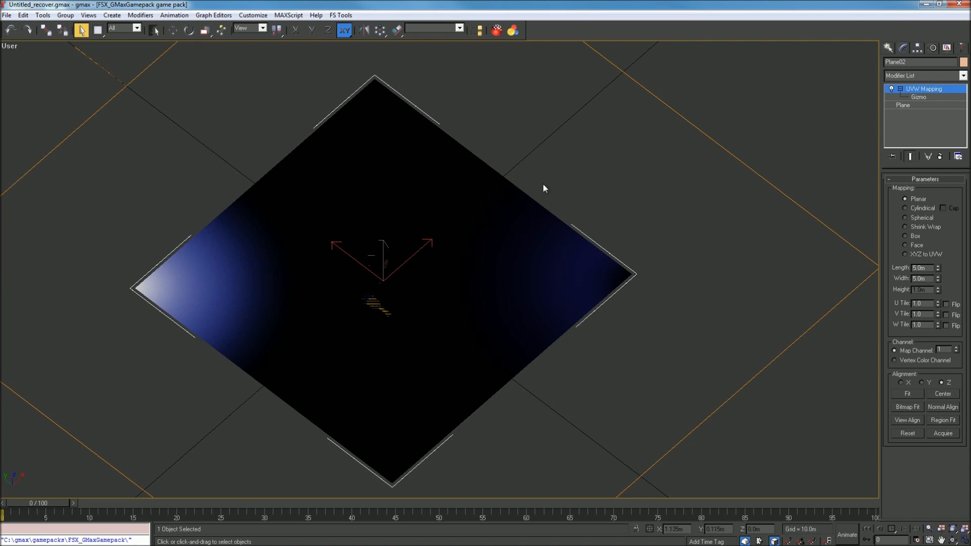
click(917, 97)
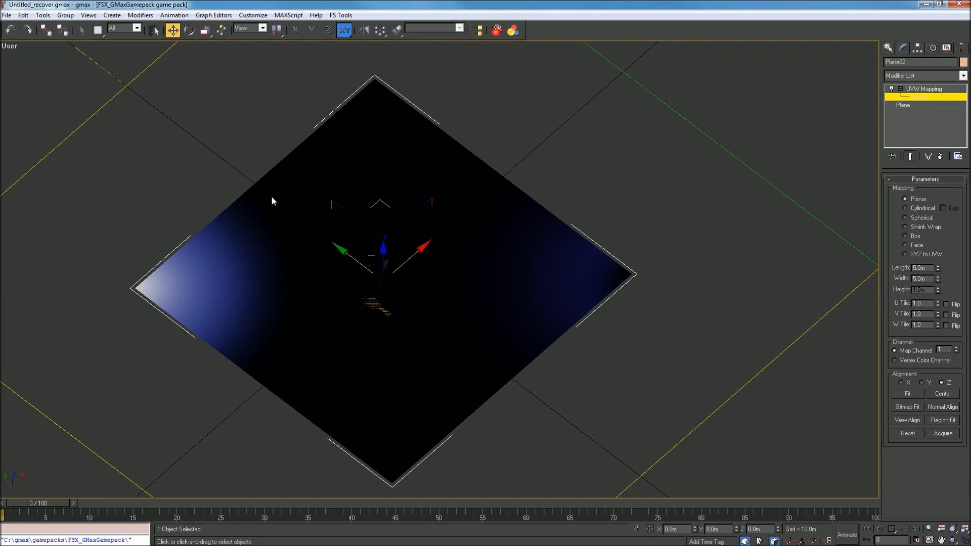
Step: Move the mapping gizmo to about -1.222 m in X and 1.255 m in Y to center the dim blue ring on the plane
drag(359, 259, 165, 222)
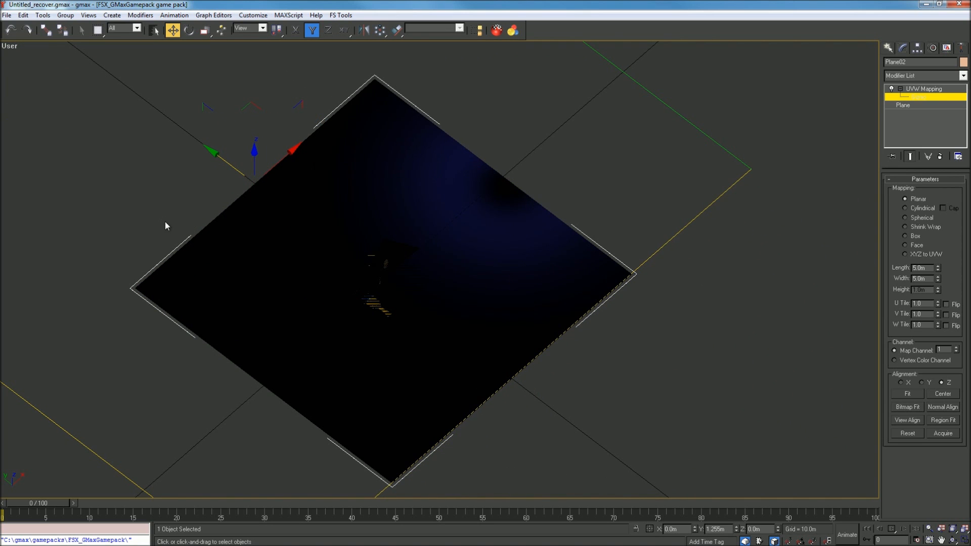
drag(271, 163, 159, 268)
scroll(344, 267, down, 5)
scroll(344, 267, up, 7)
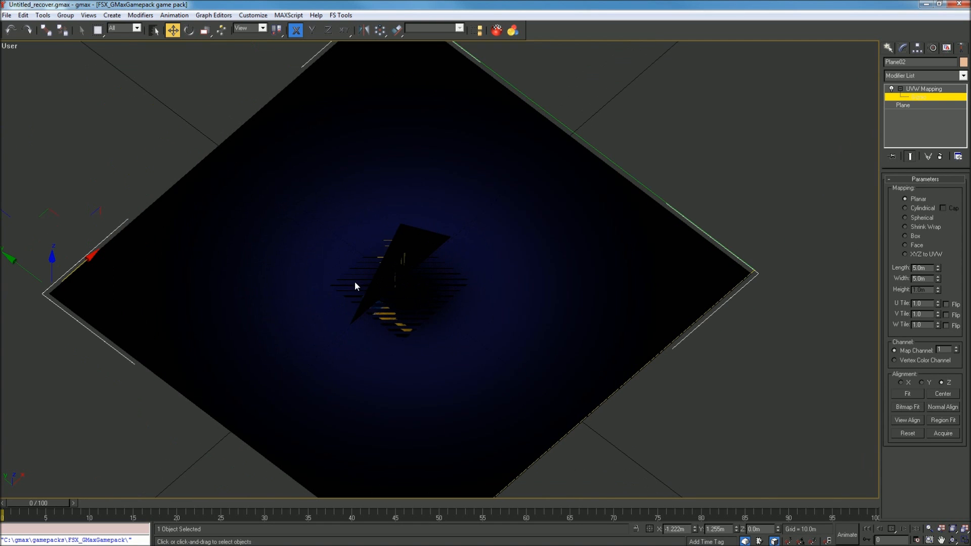
scroll(355, 279, down, 3)
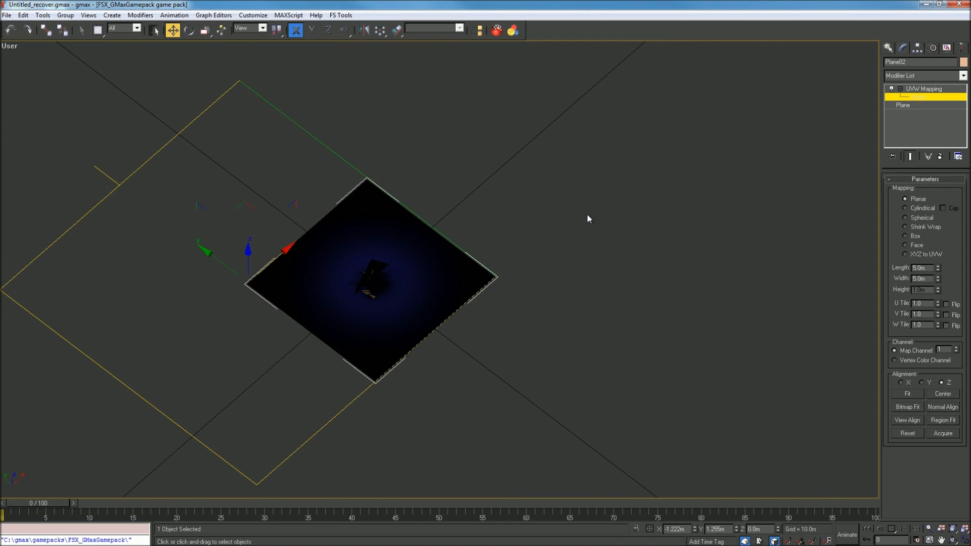
Step: Leave the gizmo level and switch the UVW Mapping modifier off and on to compare the plane's texture placement
click(901, 89)
click(901, 89)
click(903, 90)
click(902, 89)
click(902, 90)
click(900, 89)
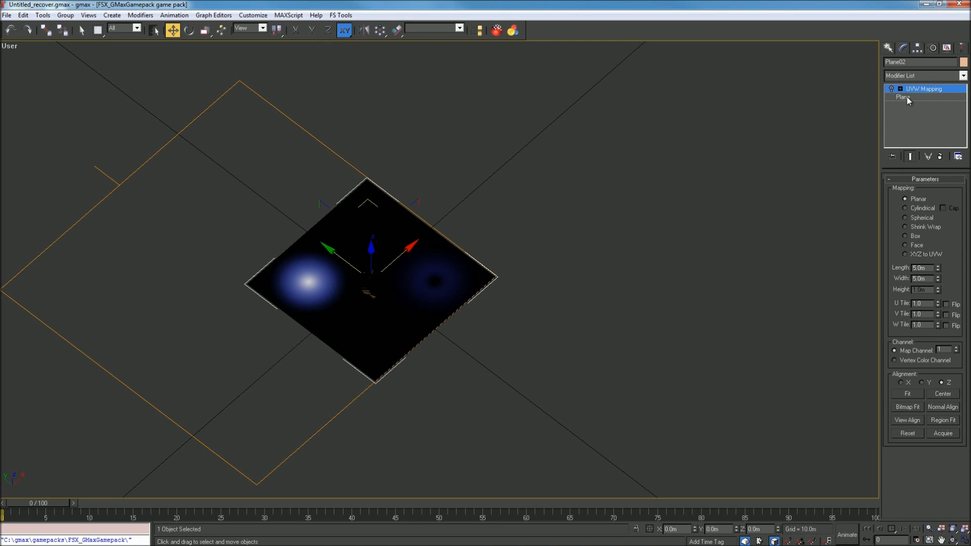
click(894, 89)
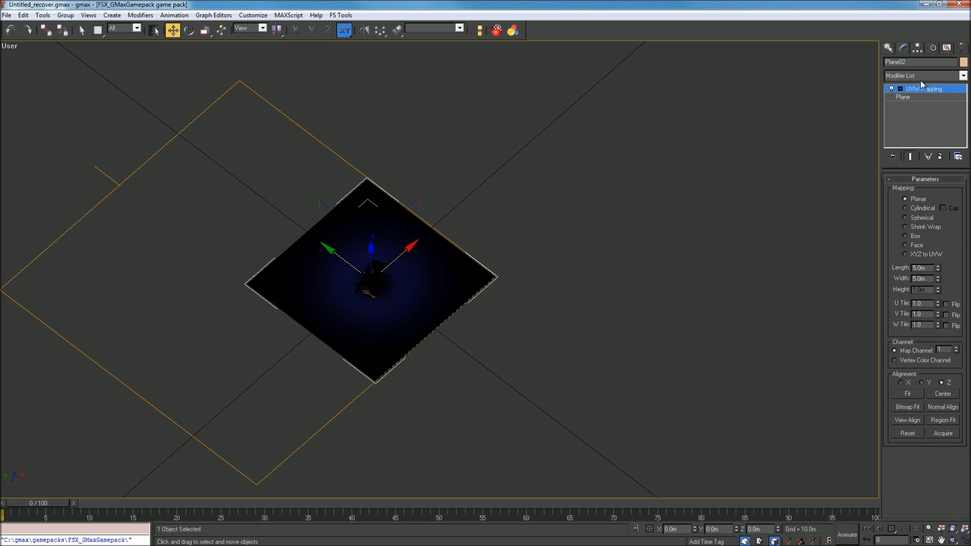
Step: Add an Unwrap UVW modifier to the ground plane and open its UVW editor
click(916, 79)
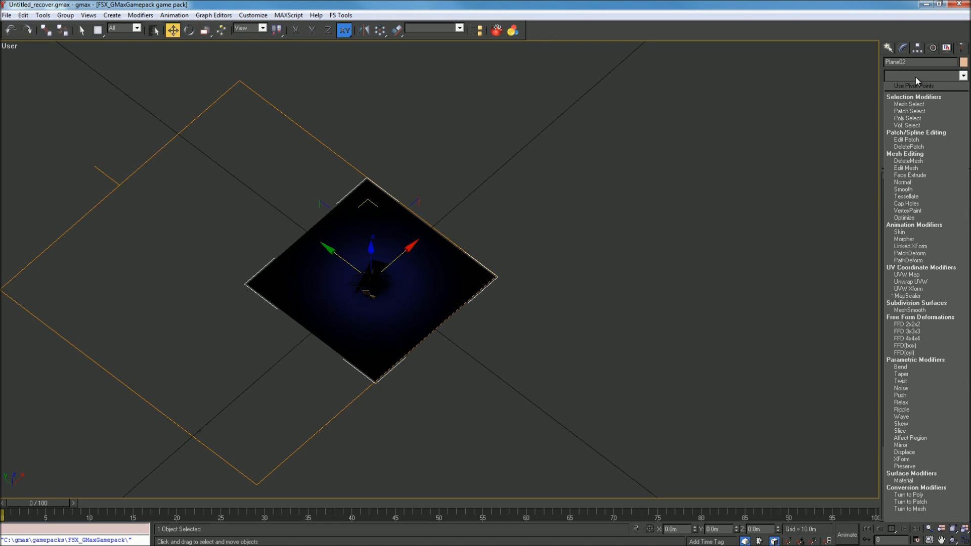
click(941, 285)
click(934, 194)
Step: Load the blue light bitmap from the Taxiway Stuff folder as the UVW editor's background texture
click(580, 153)
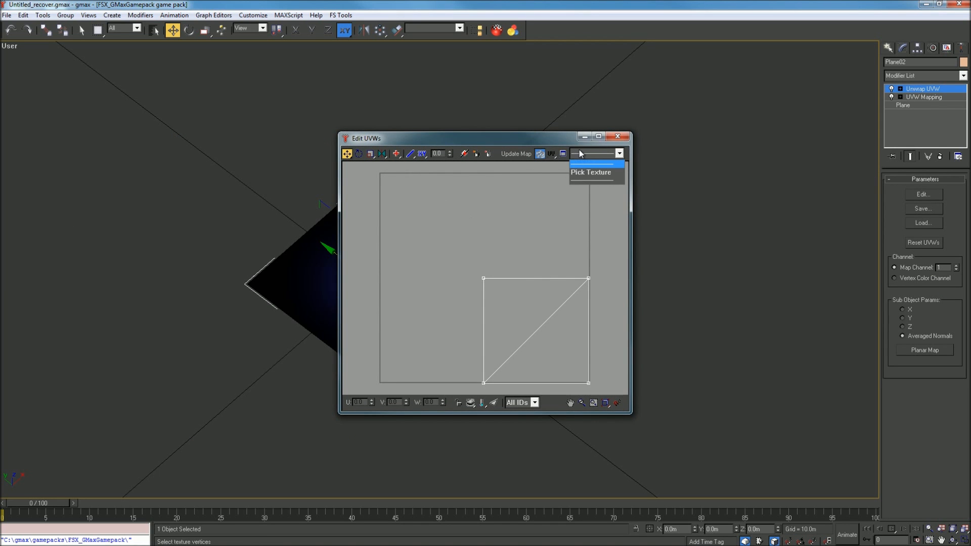
click(589, 173)
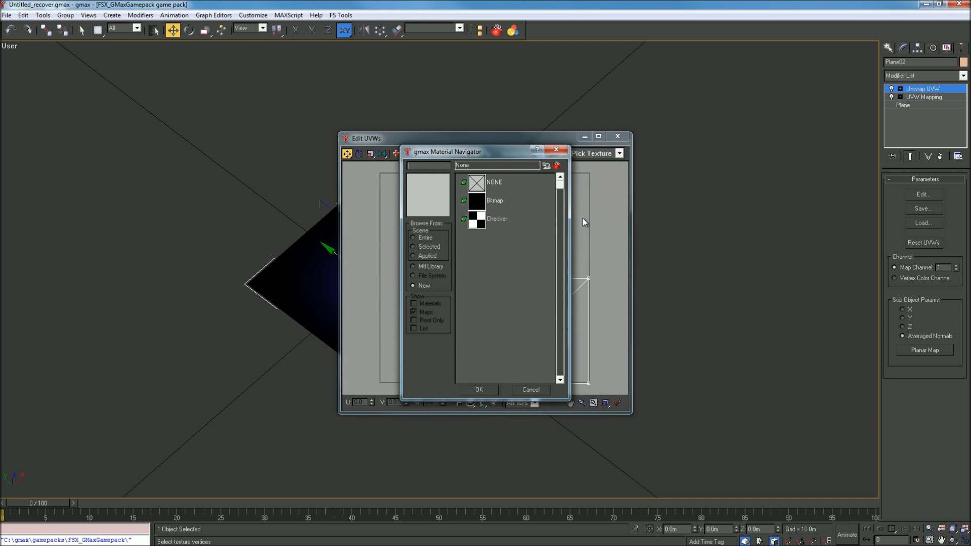
double_click(490, 202)
scroll(135, 121, down, 3)
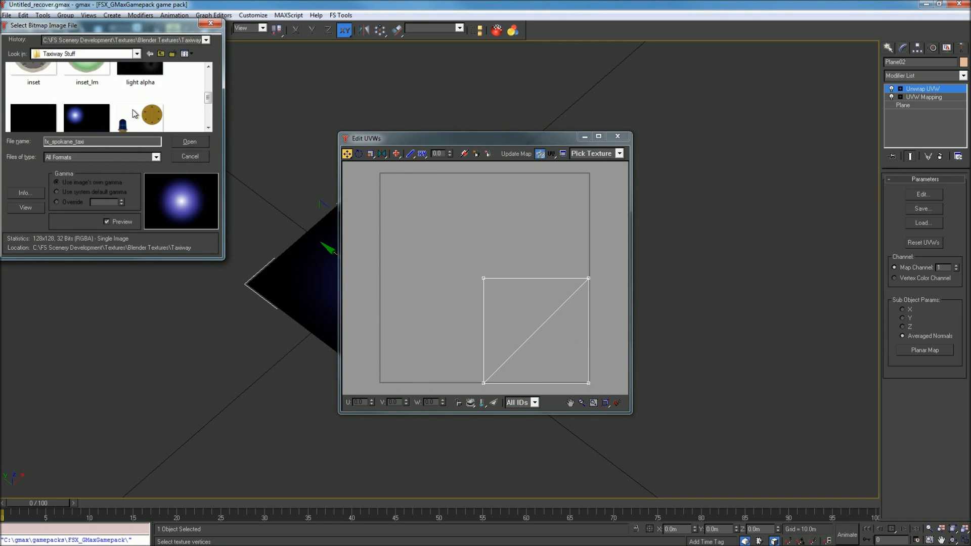
scroll(132, 124, up, 3)
double_click(85, 88)
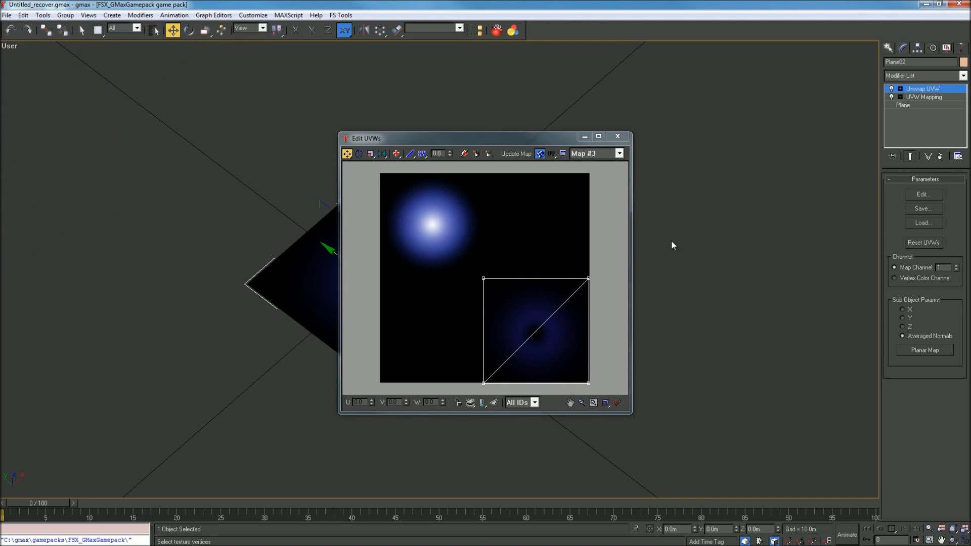
Step: Align all of the plane's UV vertices with the texture's lower-right quadrant in the enlarged UVW editor, and close the editor
click(599, 136)
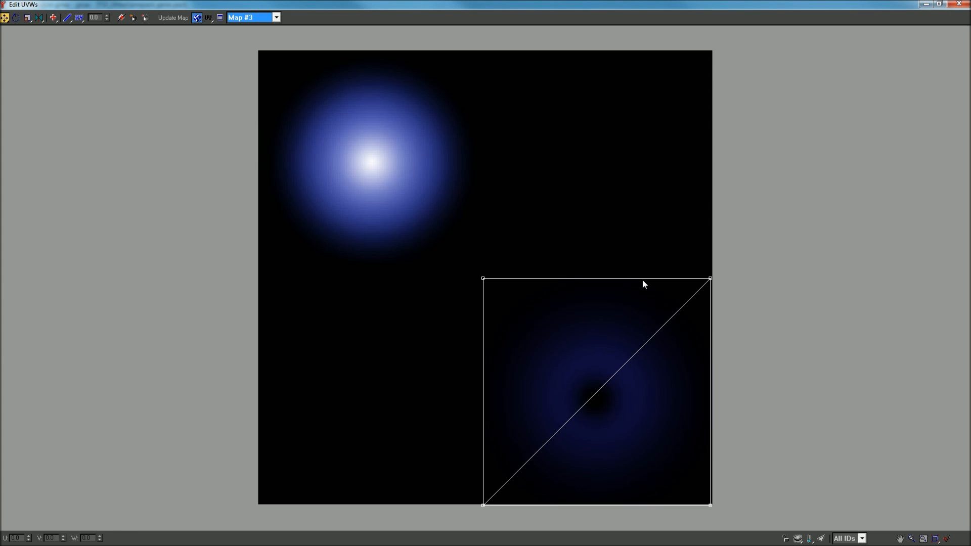
drag(446, 291, 789, 475)
drag(438, 260, 711, 504)
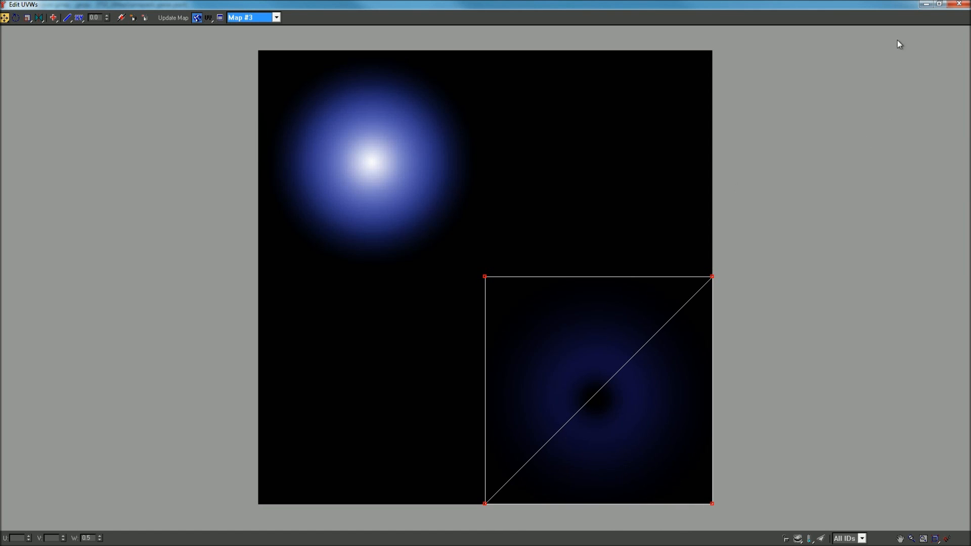
click(960, 4)
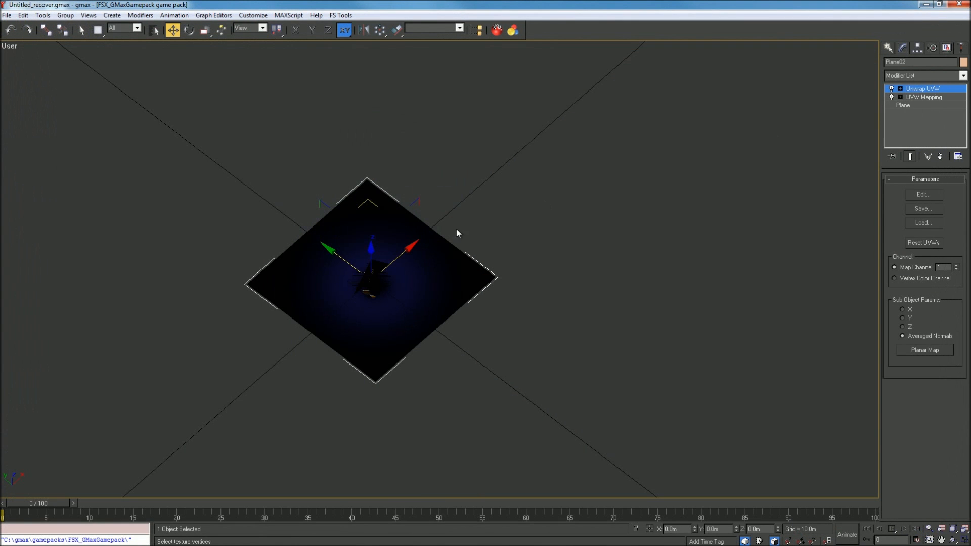
Step: Deselect the ground plane and examine its texture placement around the light and the dark triangle
click(554, 295)
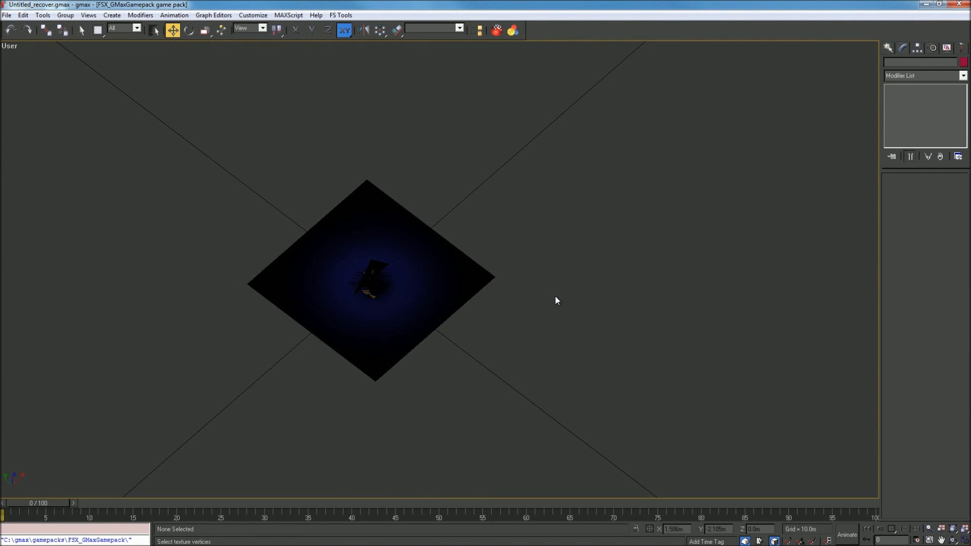
scroll(368, 269, up, 5)
scroll(368, 269, up, 2)
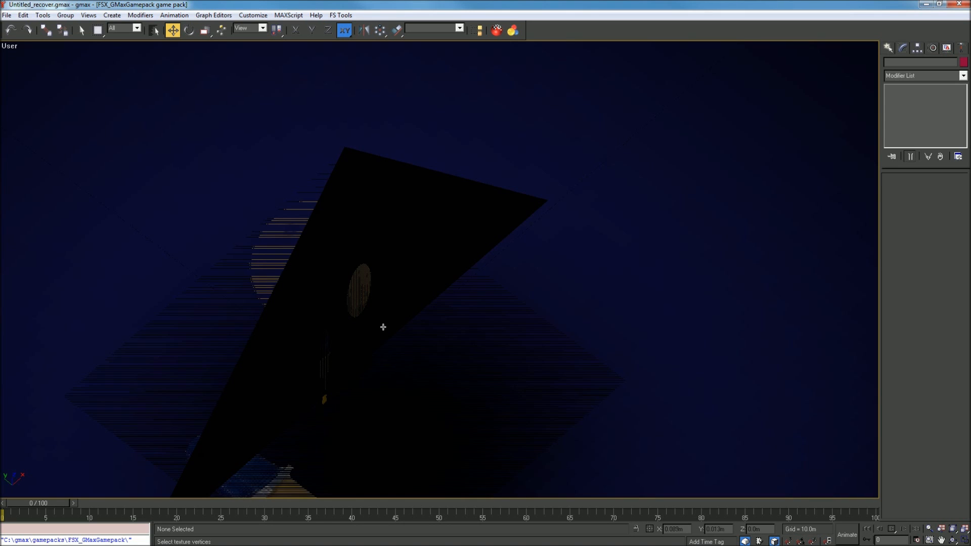
scroll(381, 325, down, 4)
scroll(404, 284, down, 6)
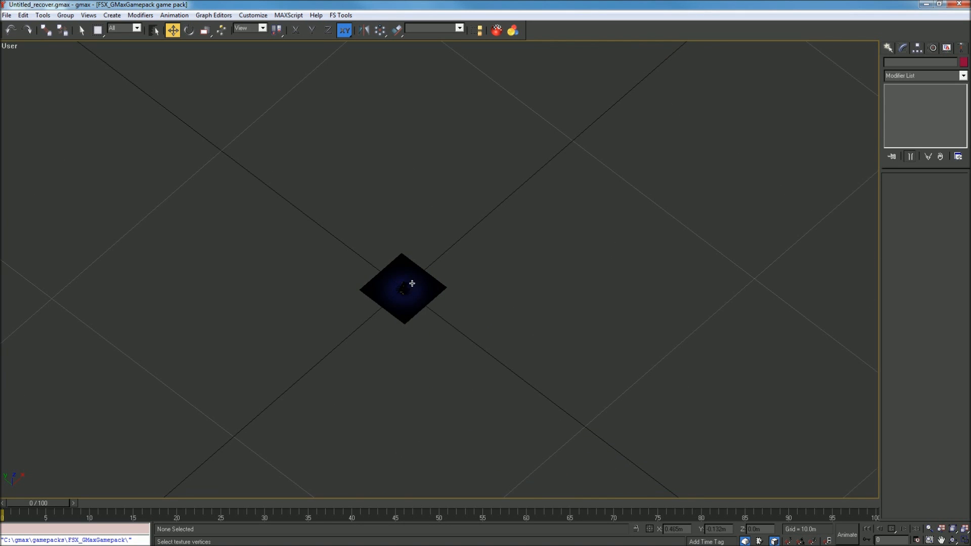
scroll(400, 291, up, 8)
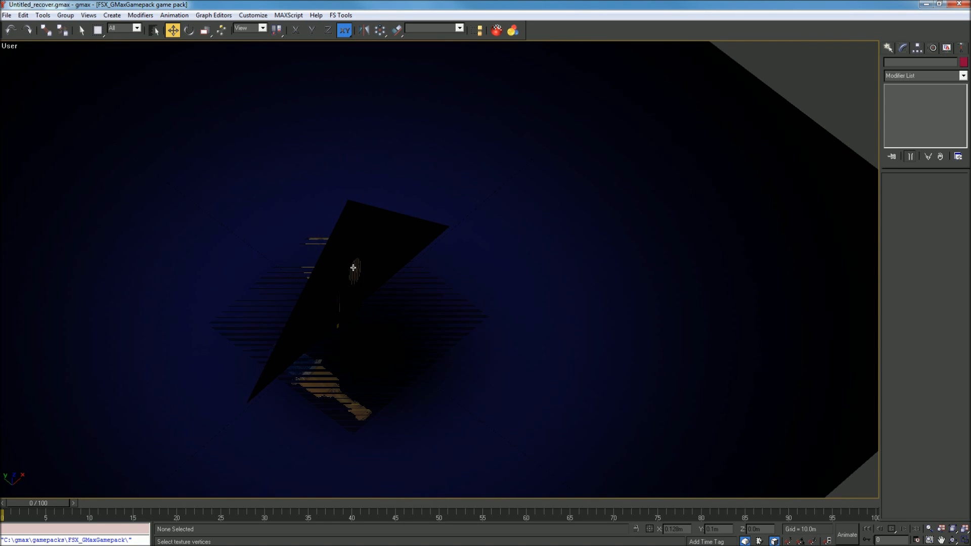
Step: Select the horizontal 0.5 m square base plane beneath the light and add a UVW Map modifier with planar mapping
click(353, 267)
scroll(603, 294, down, 6)
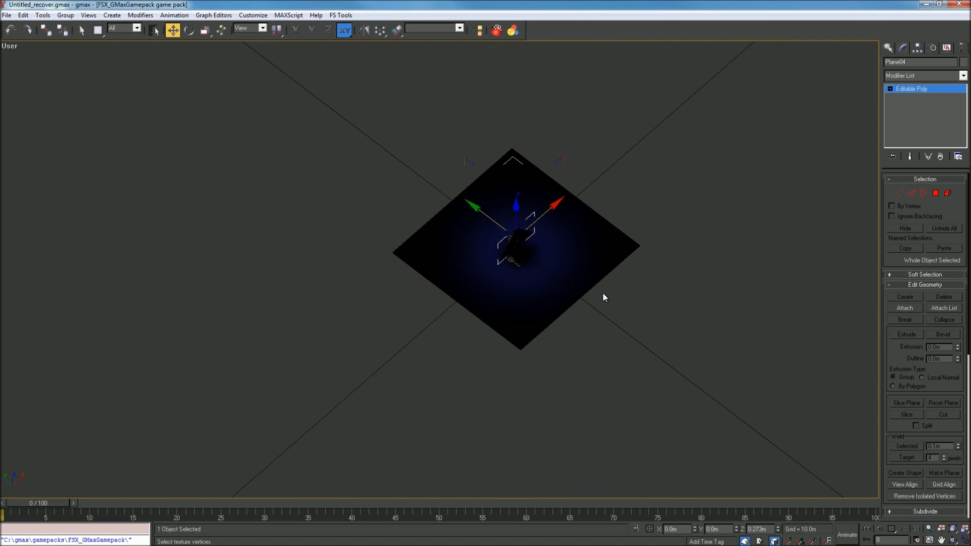
scroll(603, 297, up, 5)
scroll(456, 209, up, 3)
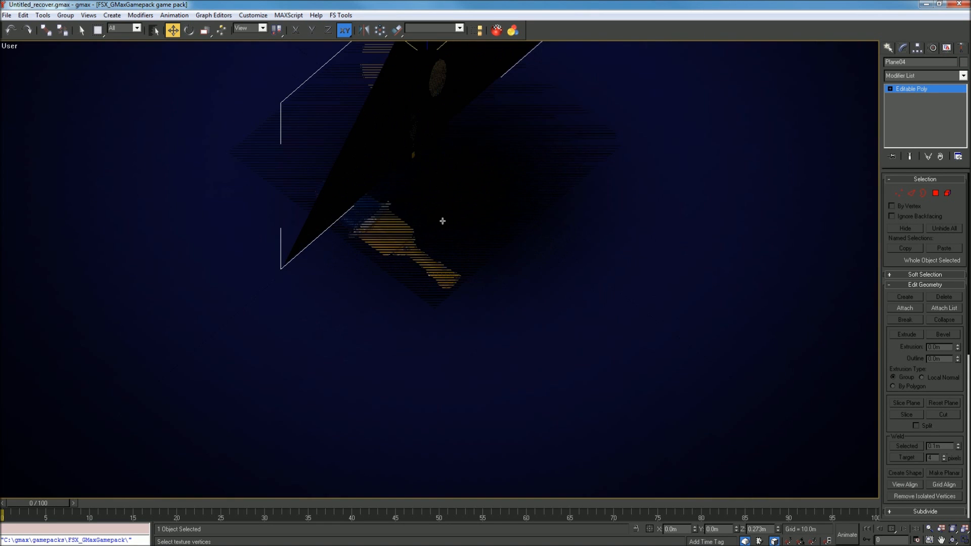
click(410, 232)
scroll(410, 232, down, 5)
scroll(410, 232, up, 3)
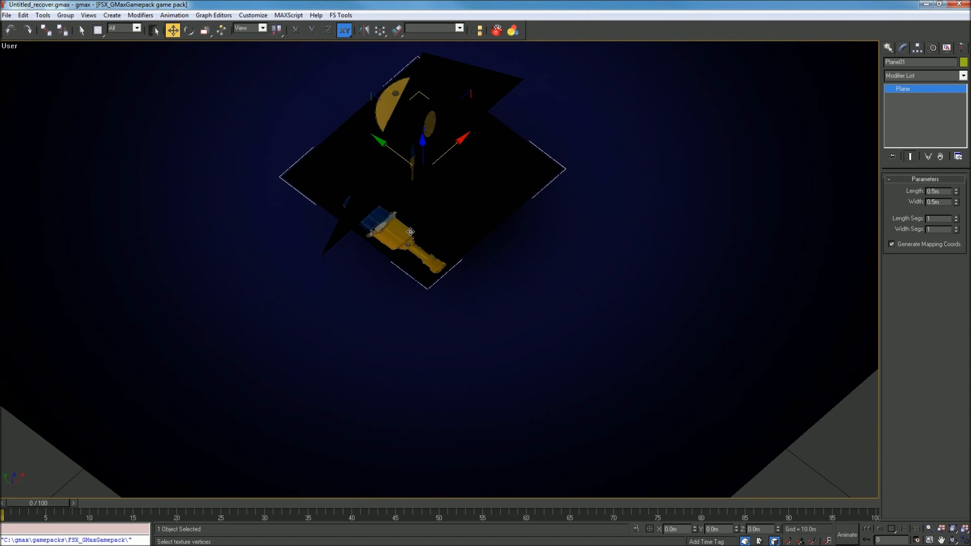
click(912, 74)
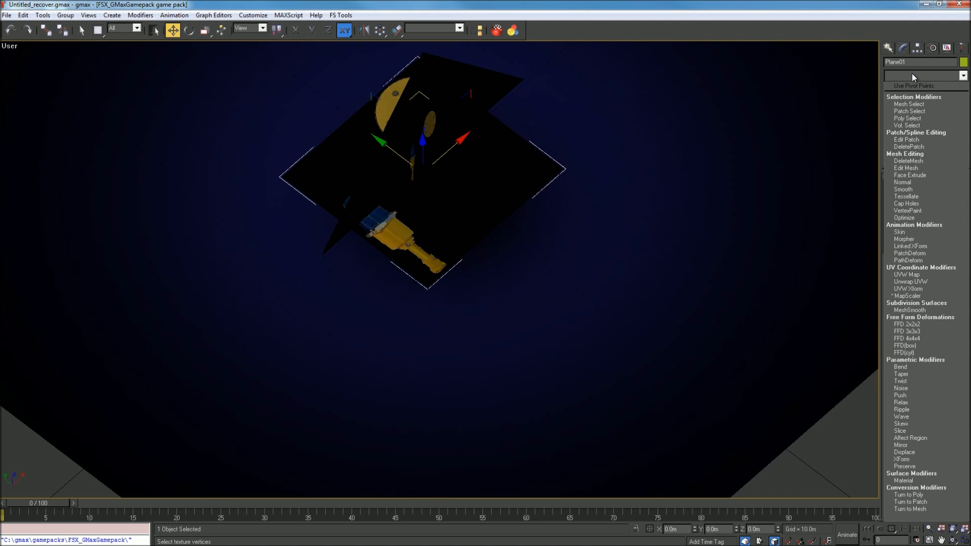
click(914, 278)
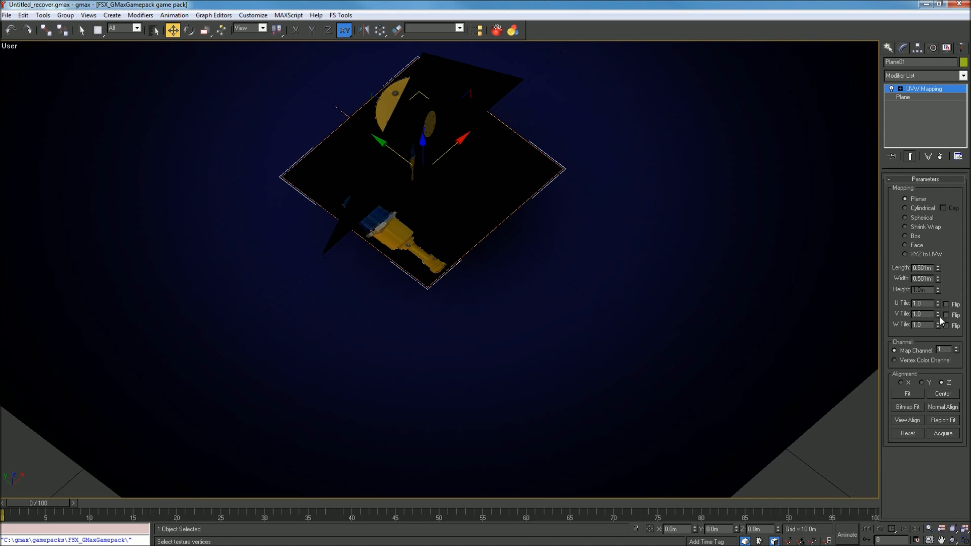
Step: Add an Unwrap UVW modifier to the base plane and open its UVW editor
click(917, 76)
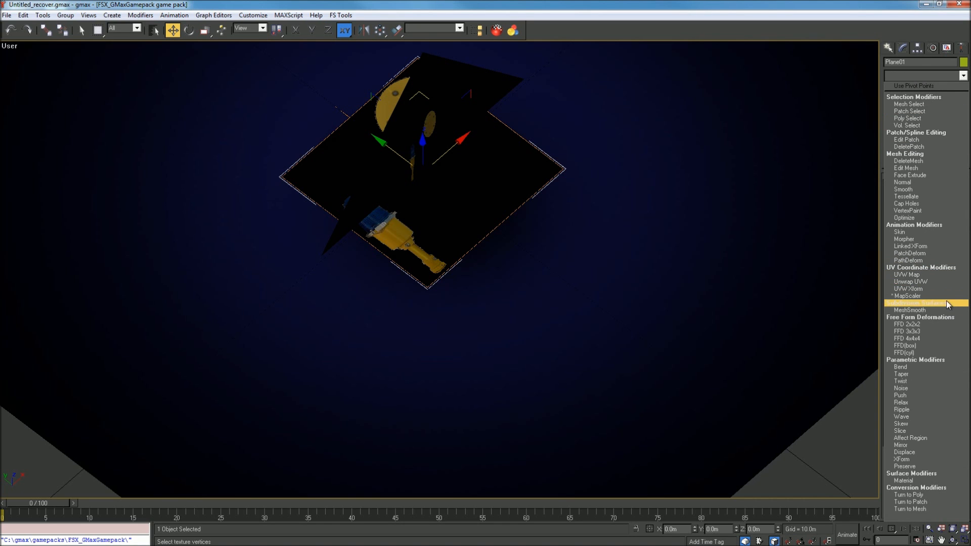
click(943, 281)
click(935, 195)
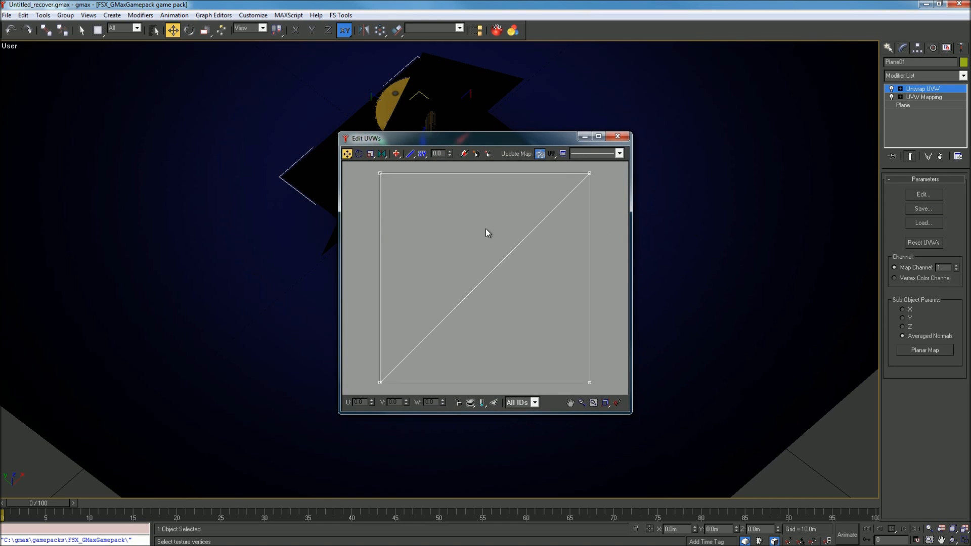
Step: Try to load the taxi_light bitmap from the Taxiway Stuff folder as the UVW editor's background texture
click(570, 154)
click(593, 170)
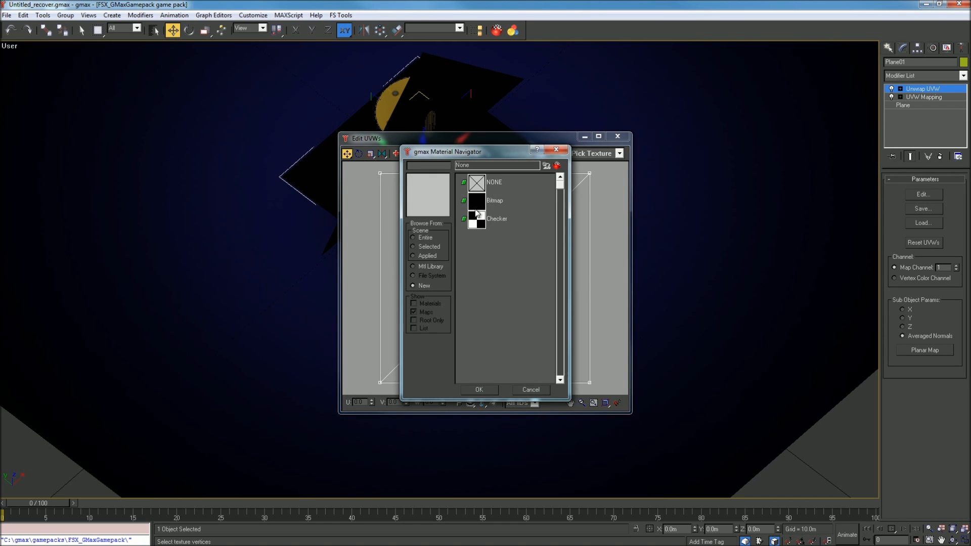
double_click(477, 213)
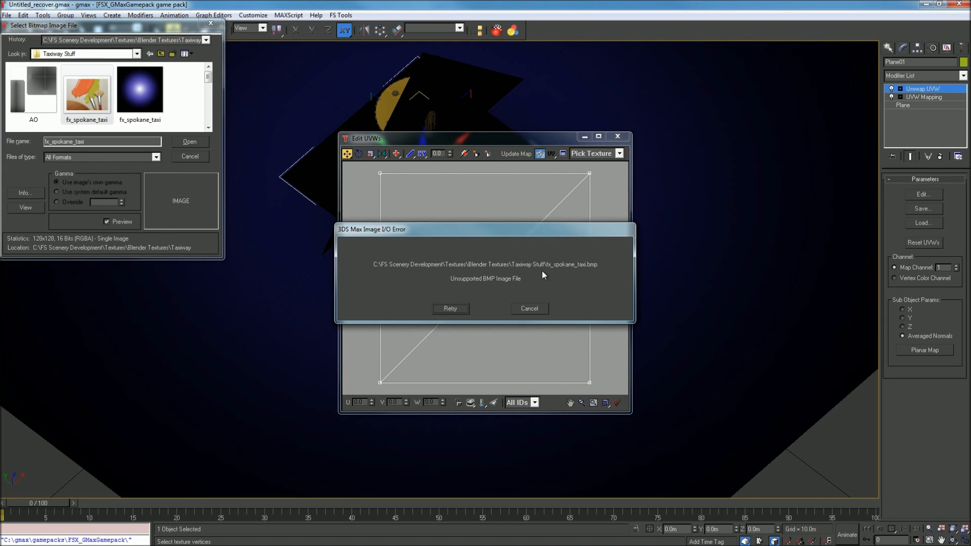
click(524, 309)
click(165, 88)
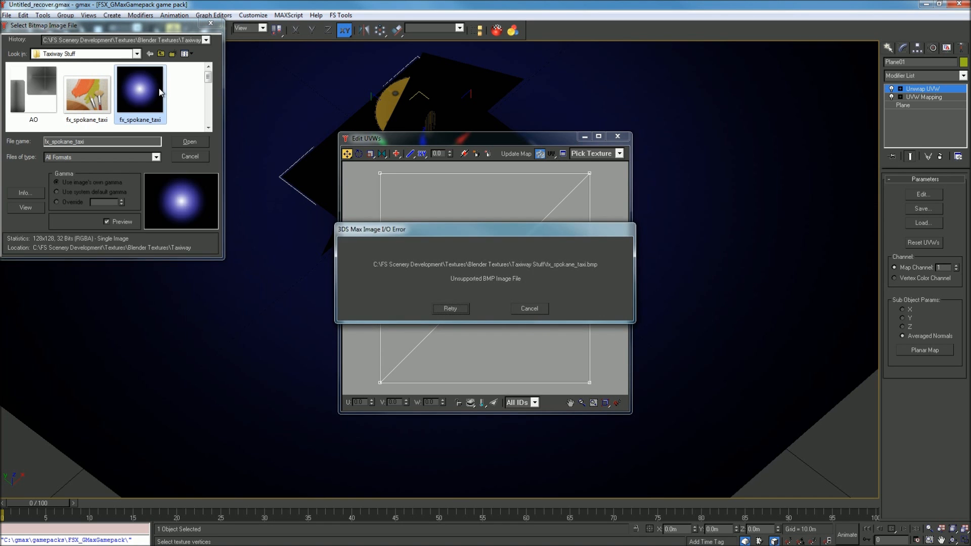
click(526, 310)
scroll(141, 93, down, 3)
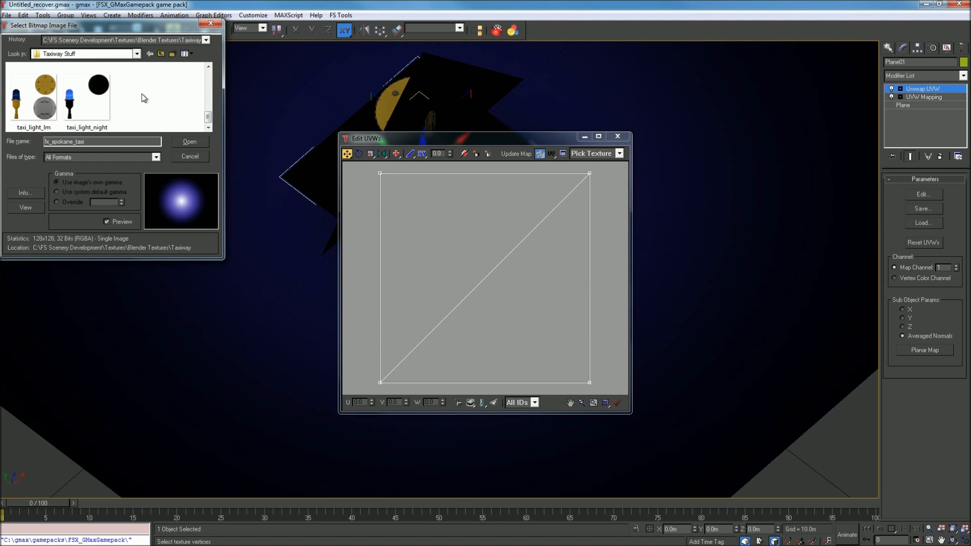
scroll(142, 93, up, 1)
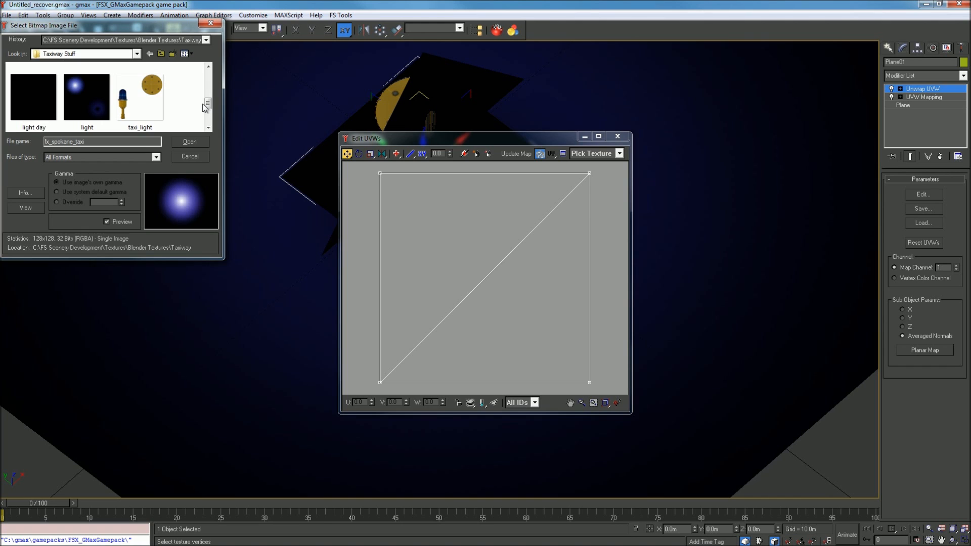
scroll(147, 79, down, 1)
scroll(116, 112, up, 1)
scroll(117, 113, up, 1)
scroll(120, 115, down, 2)
scroll(129, 114, up, 2)
scroll(142, 116, down, 1)
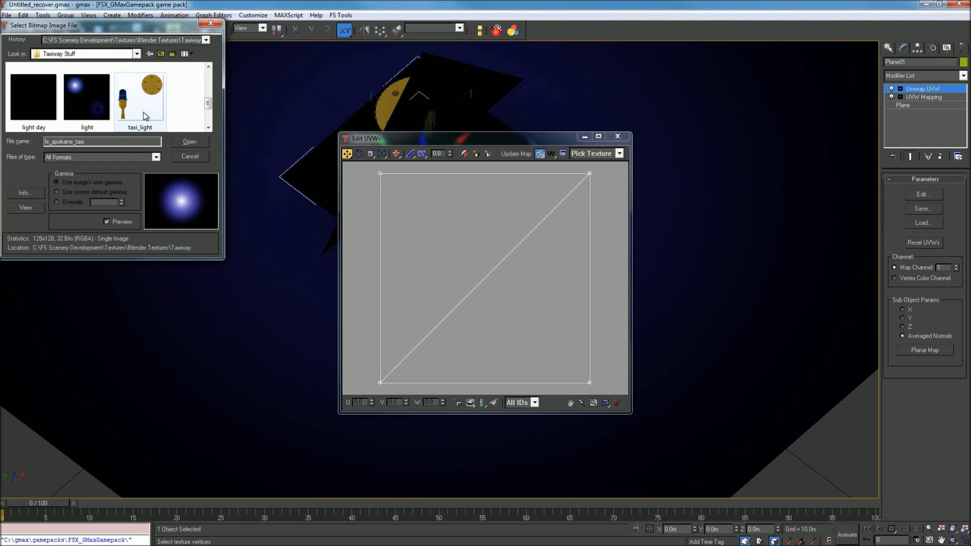
double_click(145, 116)
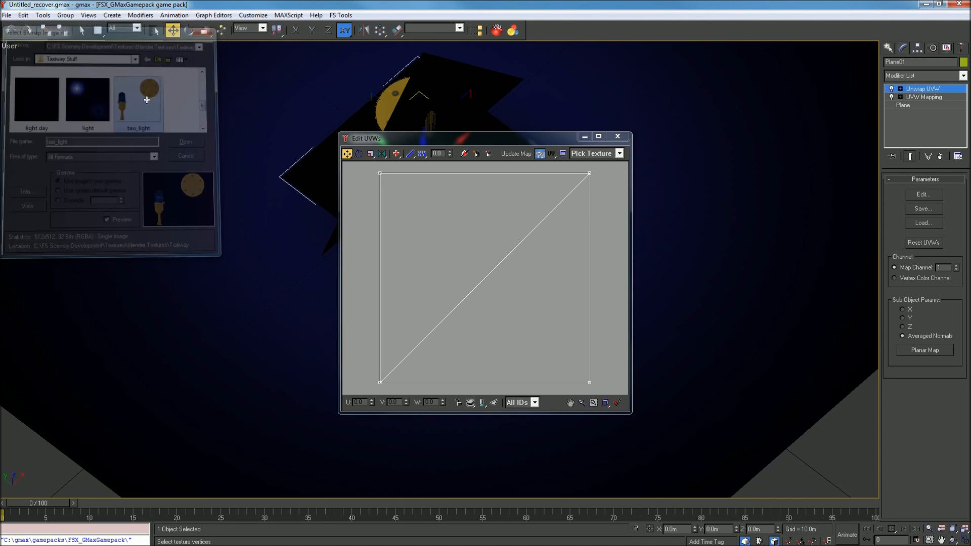
Step: Pick a new bitmap texture for the UVW editor's background, using taxi_light from the Taxiway Stuff folder
click(599, 153)
click(599, 172)
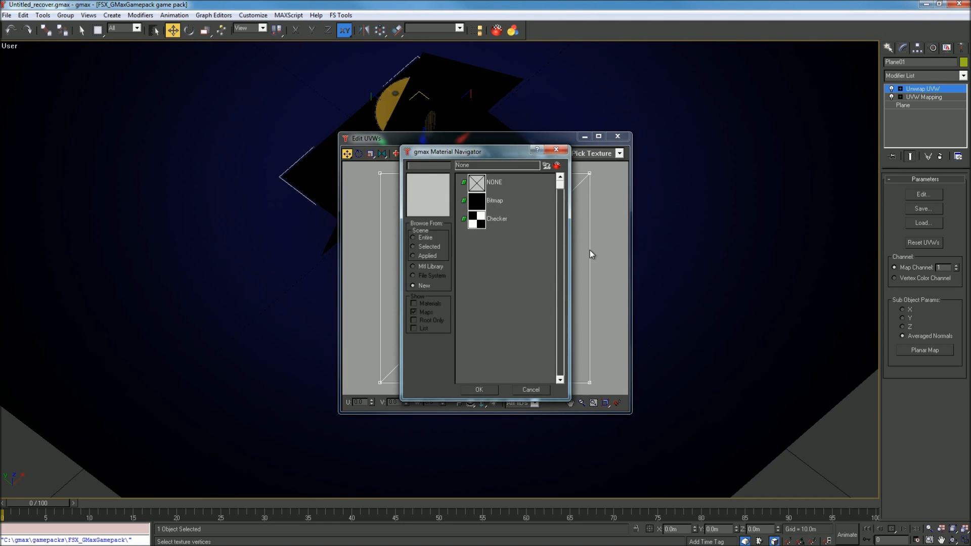
double_click(490, 201)
click(156, 110)
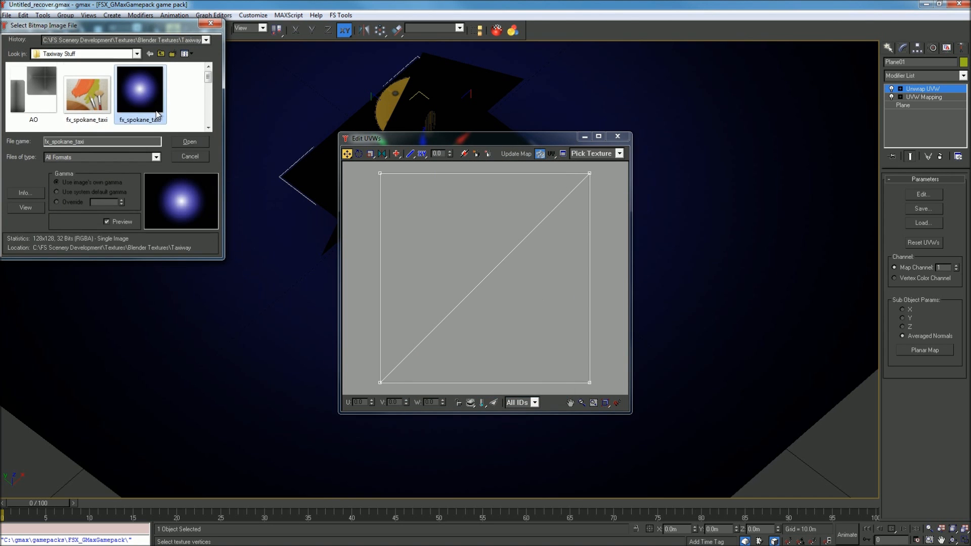
scroll(156, 111, down, 2)
double_click(154, 83)
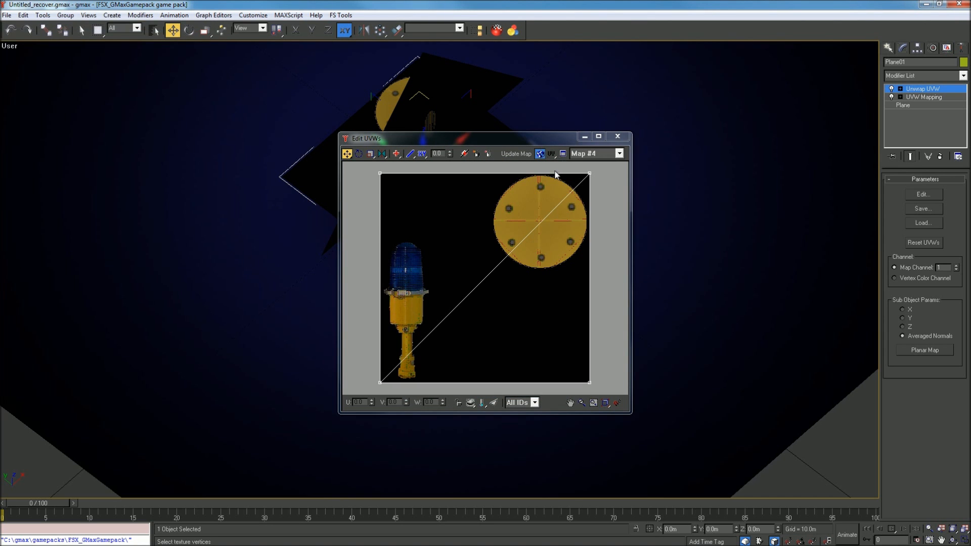
Step: Scale all of the base plane's UV vertices down to the round yellow plate's size and move them over the plate
drag(368, 166, 605, 391)
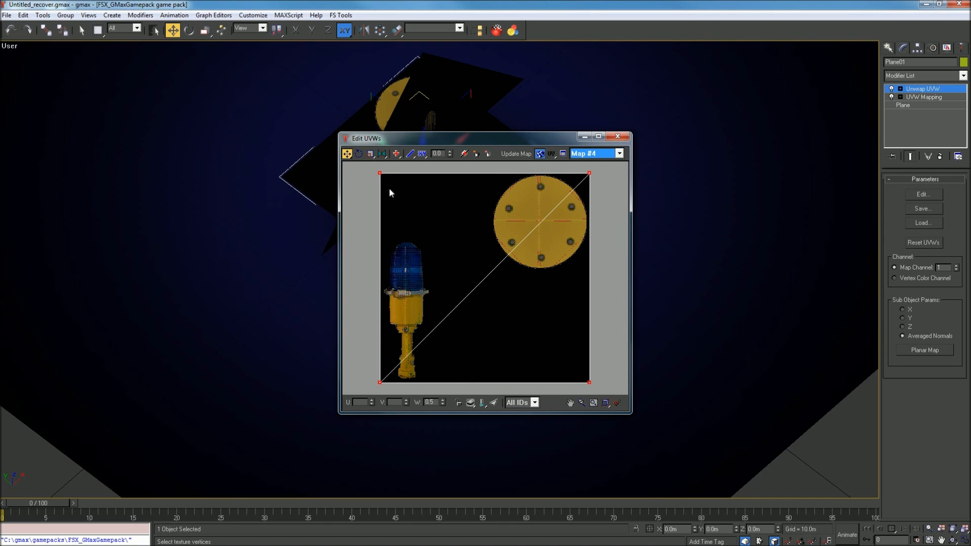
click(371, 154)
drag(381, 383, 349, 451)
click(347, 153)
drag(530, 234, 585, 175)
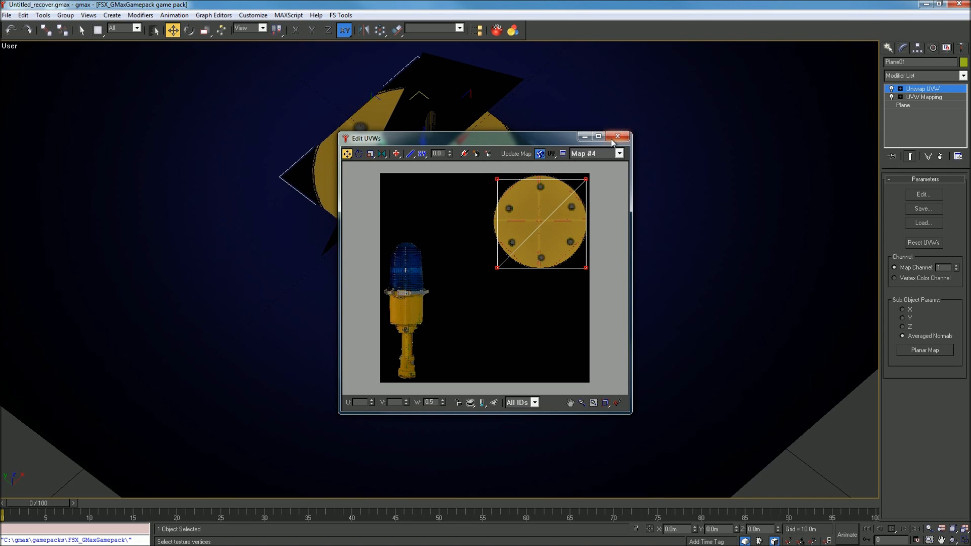
Step: Enlarge the UVW editor, centre and scale the UV square to the yellow plate's outer edge, and close the editor
click(599, 136)
scroll(603, 105, up, 4)
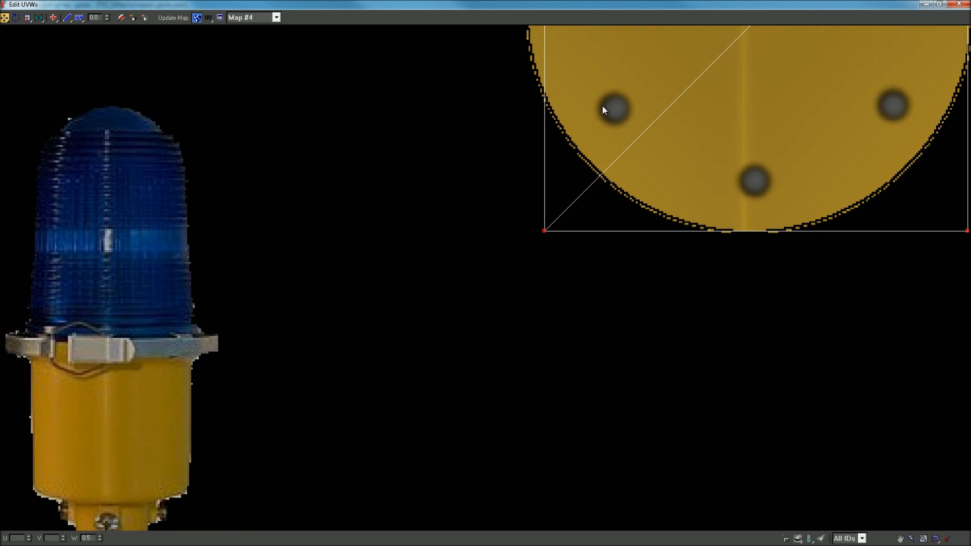
scroll(743, 238, down, 5)
middle_drag(744, 239, 650, 304)
scroll(650, 303, up, 5)
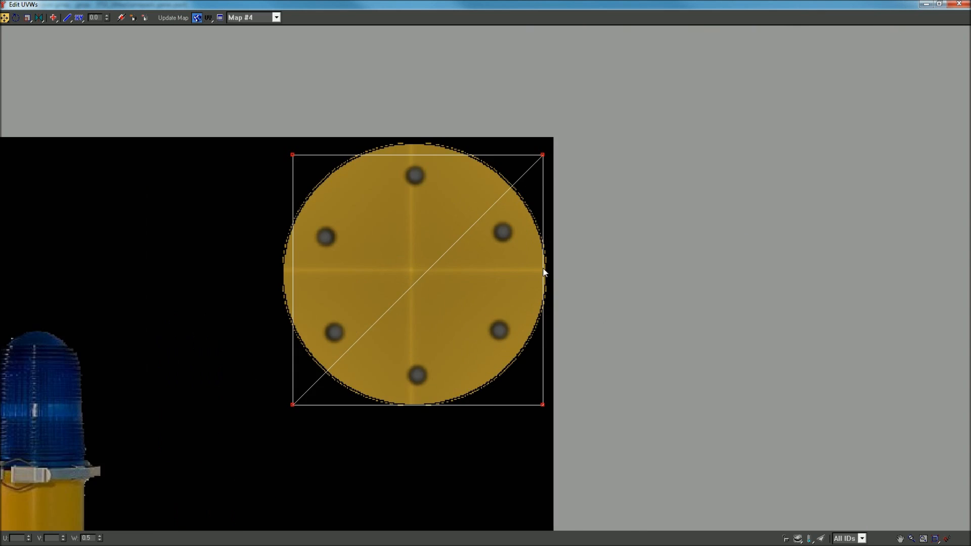
scroll(596, 257, down, 4)
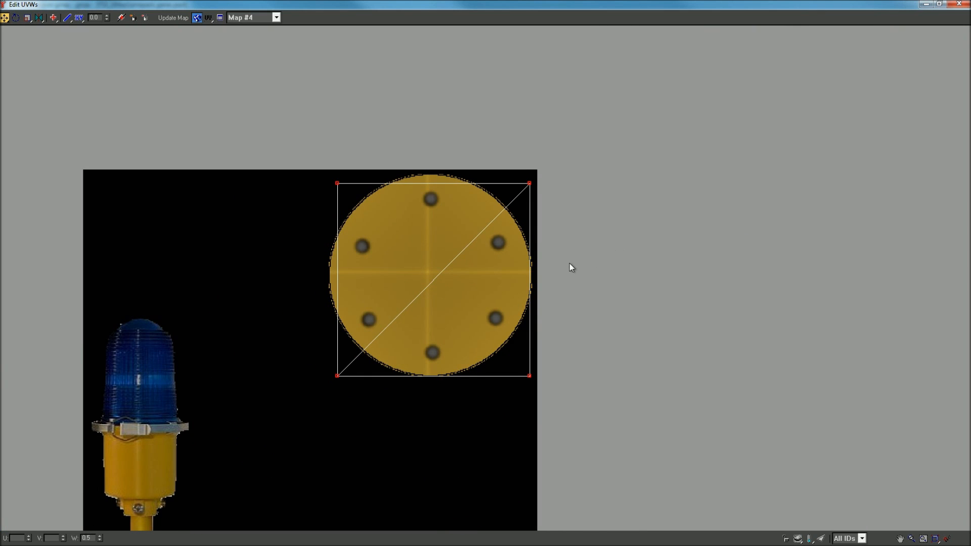
middle_drag(570, 266, 587, 245)
scroll(589, 250, up, 3)
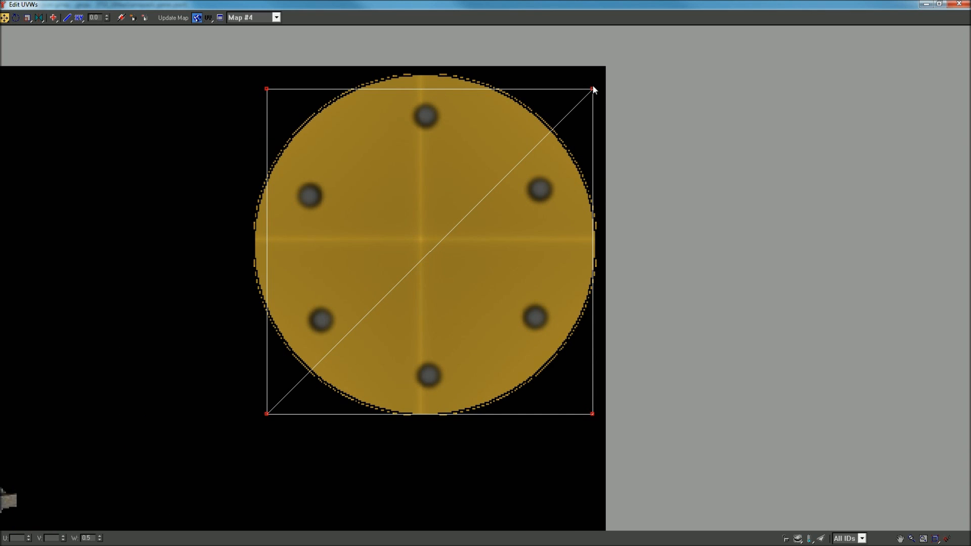
drag(590, 89, 585, 81)
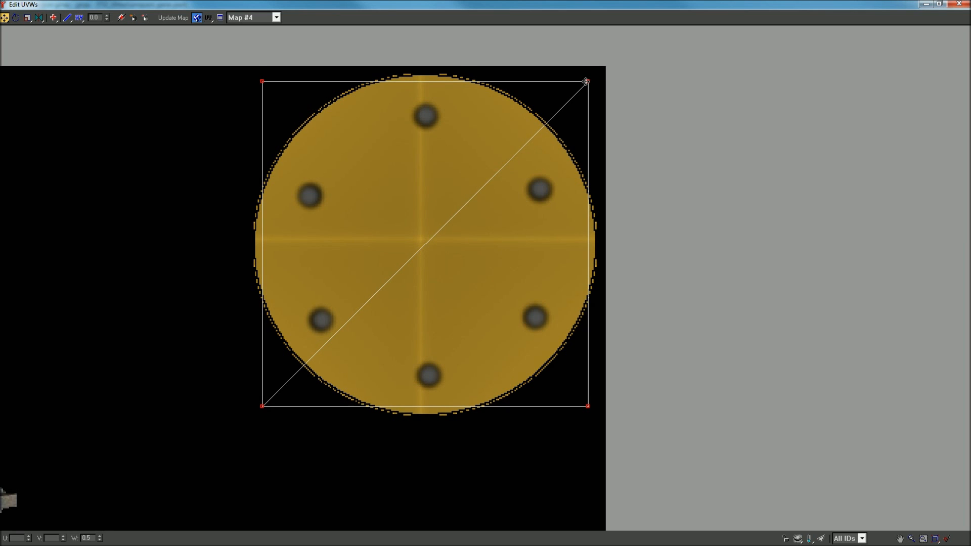
click(28, 17)
drag(589, 80, 592, 76)
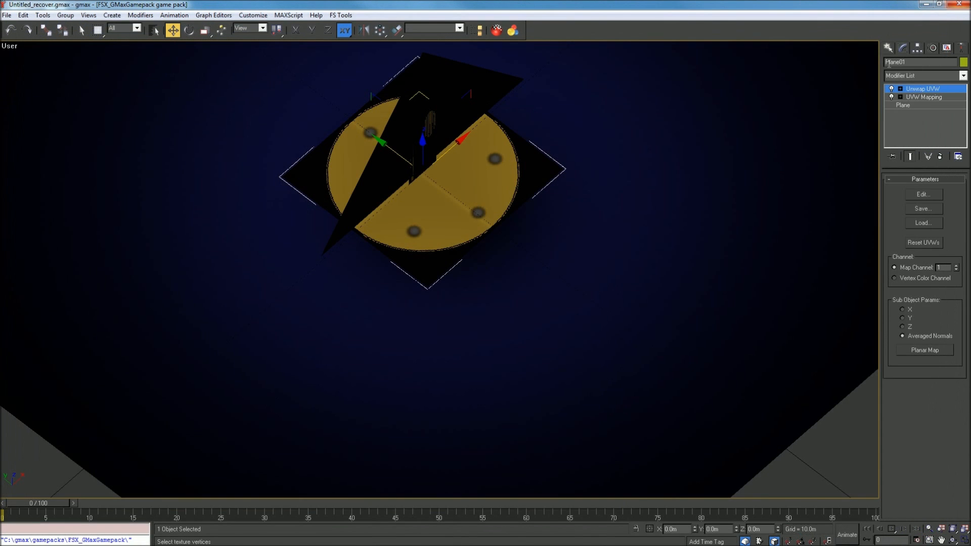
Step: Select the small upright 0.24 by 0.1 m plane at the base plate's centre and add a UVW Map modifier
click(431, 208)
click(446, 106)
click(81, 30)
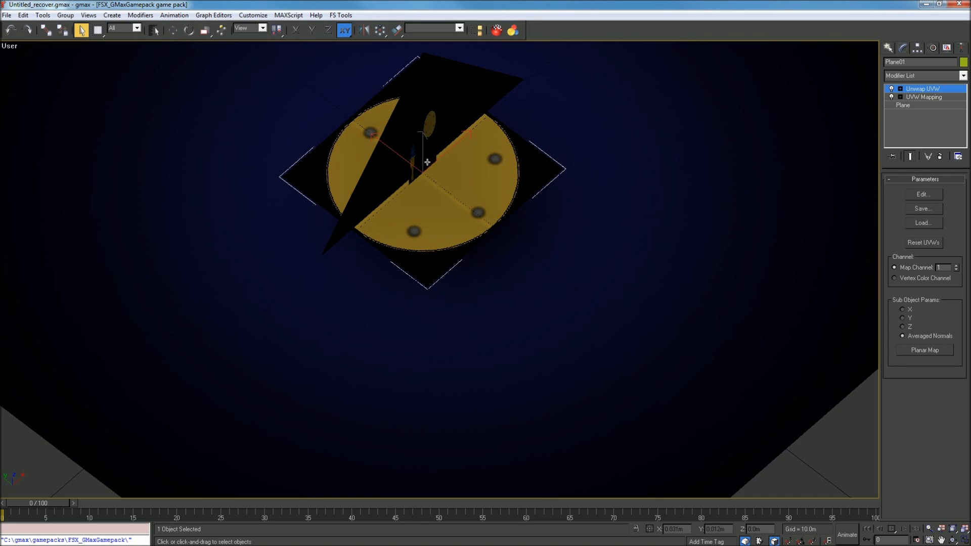
click(426, 159)
scroll(425, 159, up, 6)
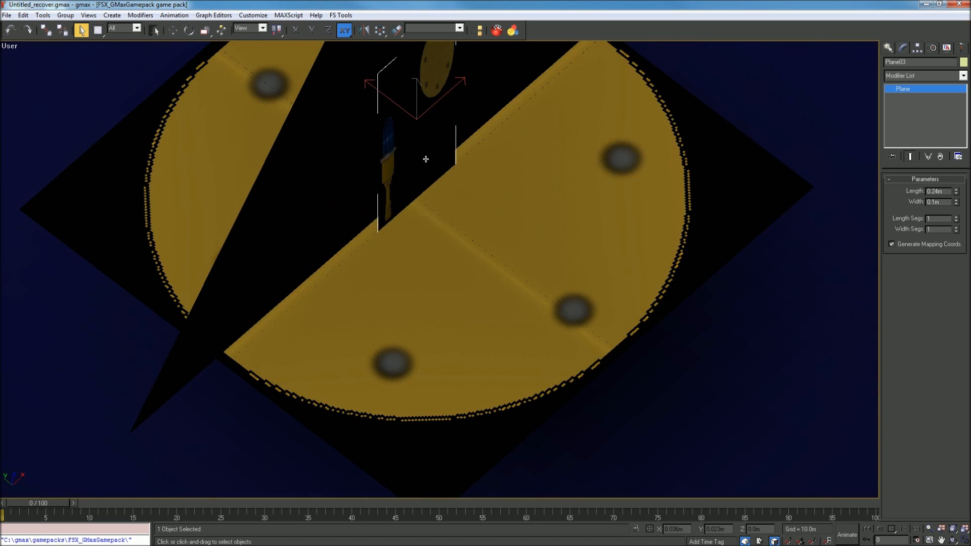
scroll(426, 158, down, 5)
scroll(424, 128, up, 4)
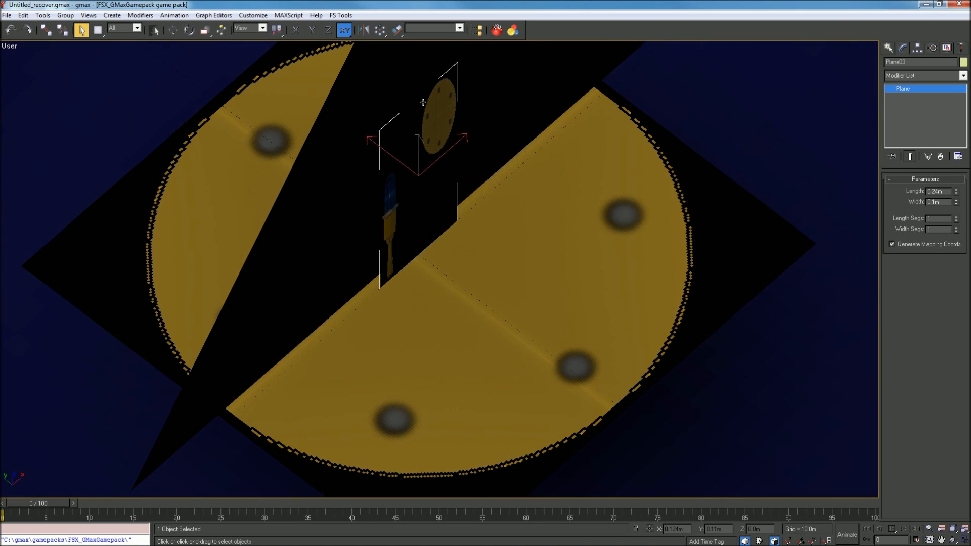
scroll(424, 128, down, 2)
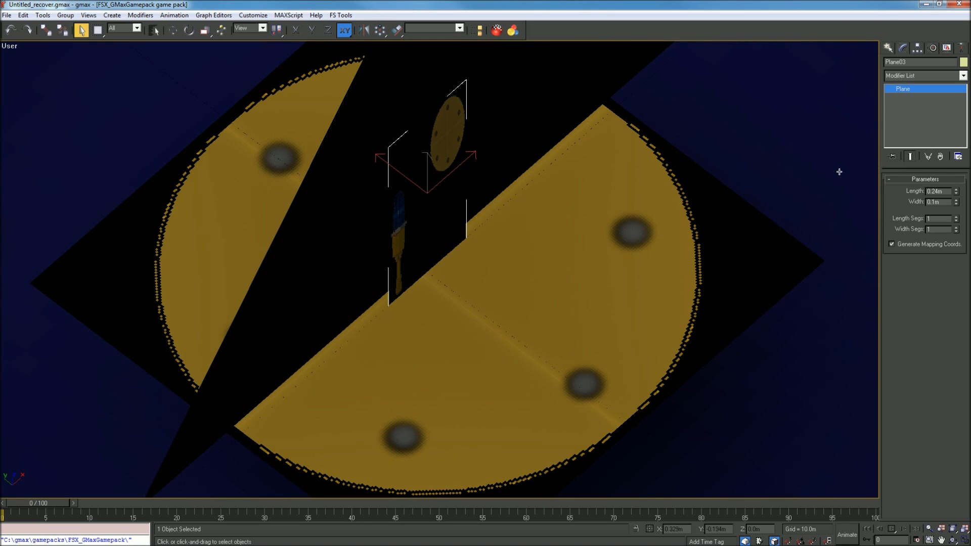
click(951, 76)
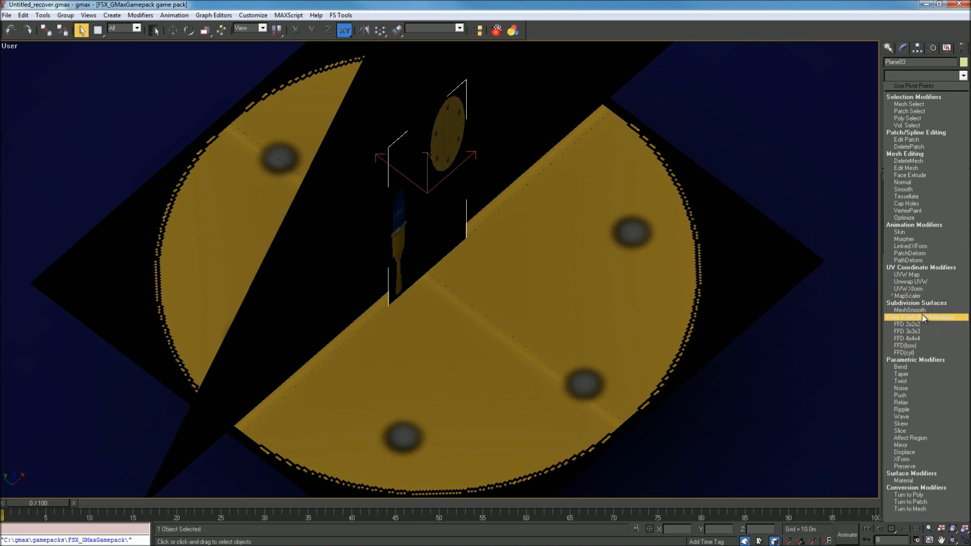
click(919, 274)
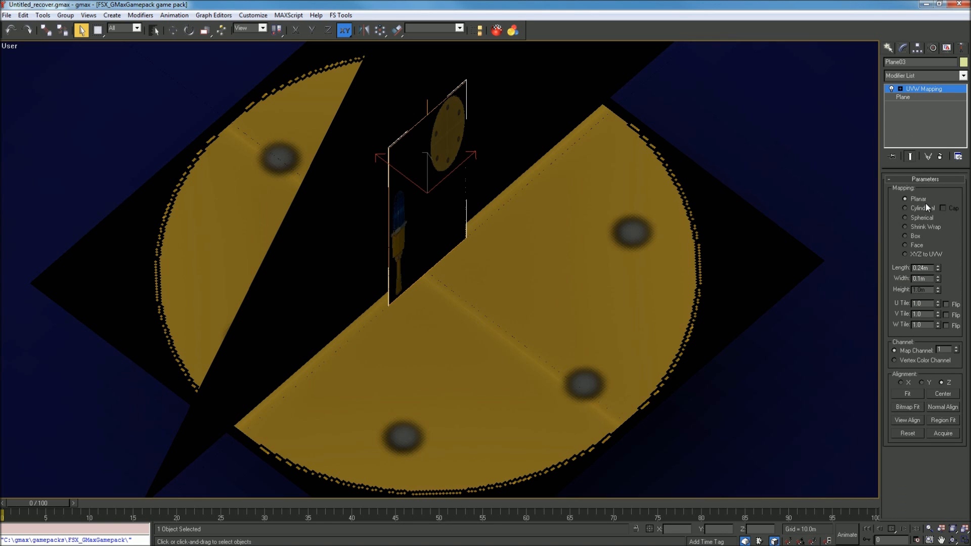
Step: Set the upright plane's UVW mapping width to 0.24 m and add a second UVW Map modifier to it
click(912, 77)
click(892, 29)
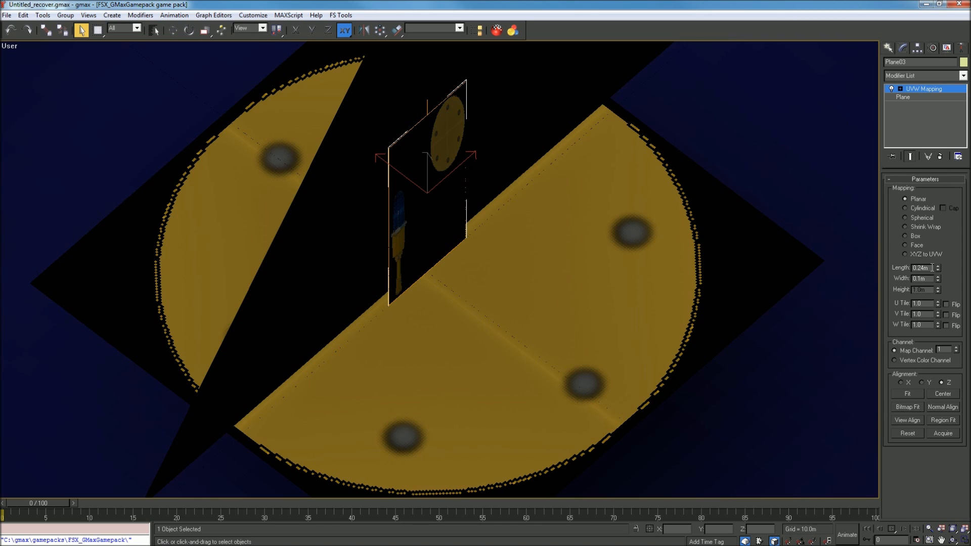
double_click(933, 279)
text(.24)
key(Return)
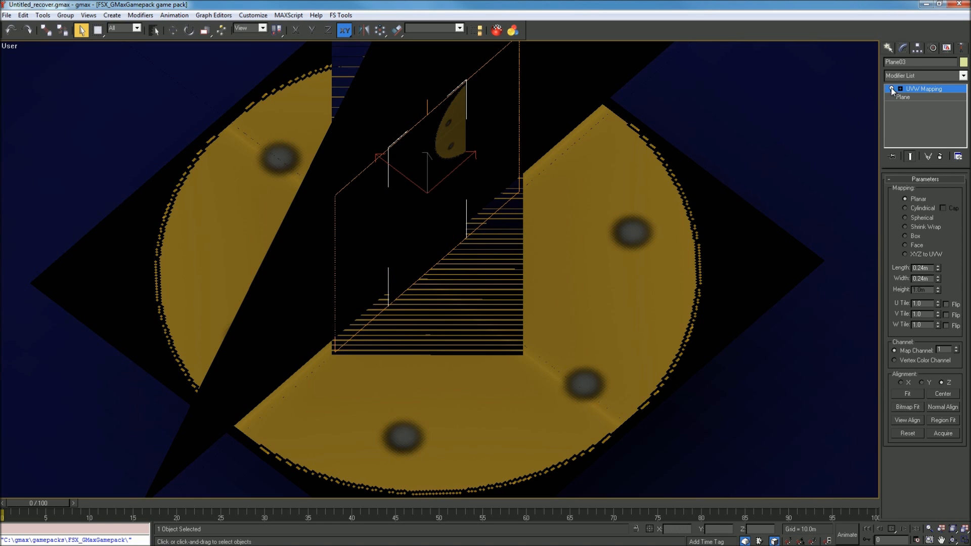
click(913, 74)
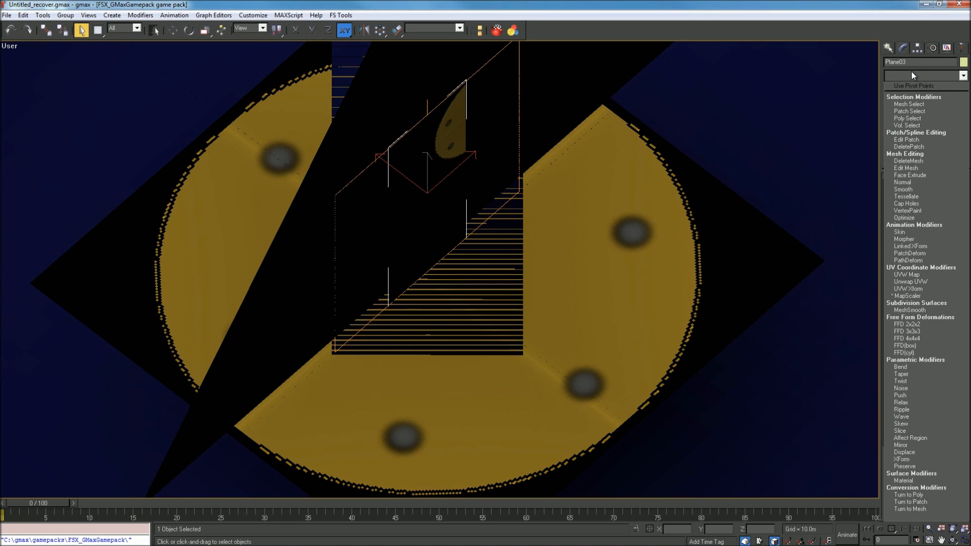
click(932, 276)
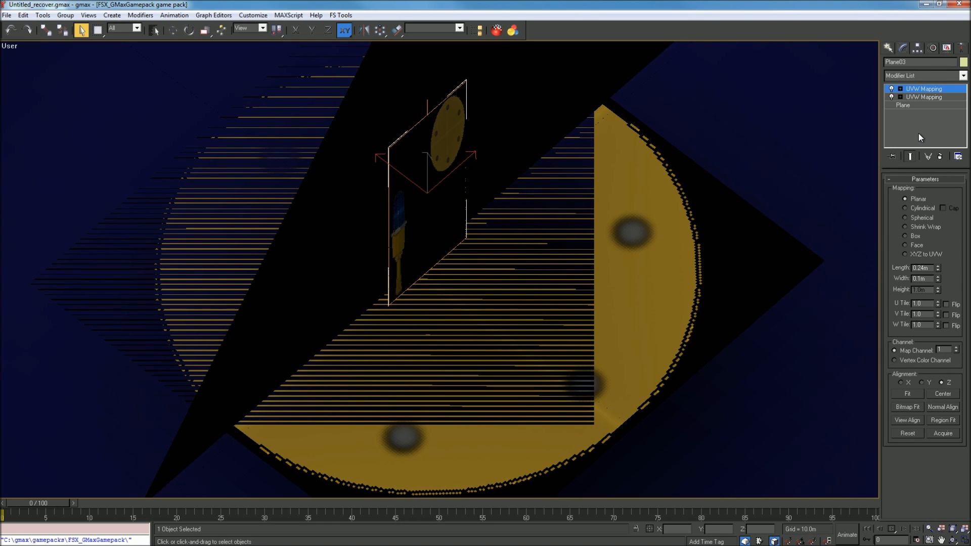
Step: Replace the upright lamp plane's upper UVW Mapping modifier with an Unwrap UVW modifier and open its UVW editor
right_click(903, 90)
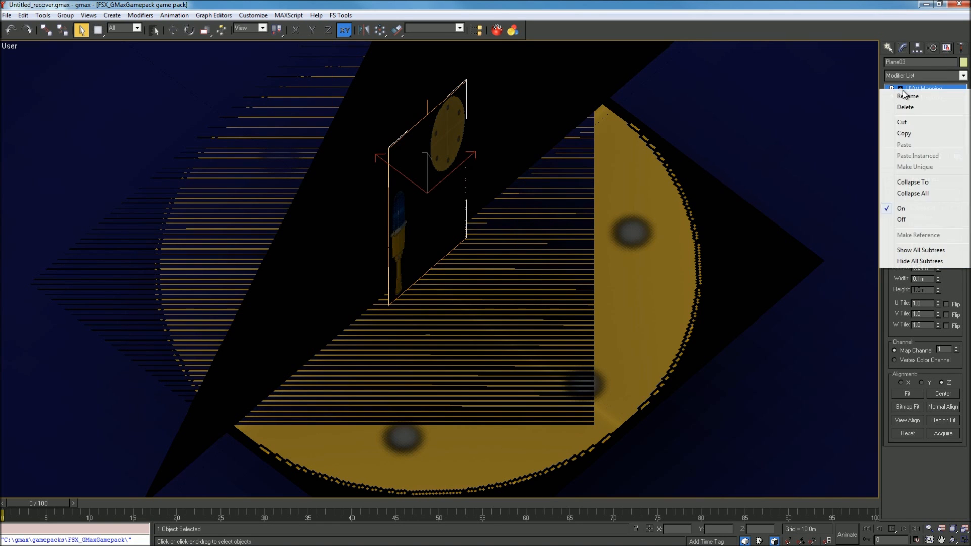
click(911, 105)
click(923, 77)
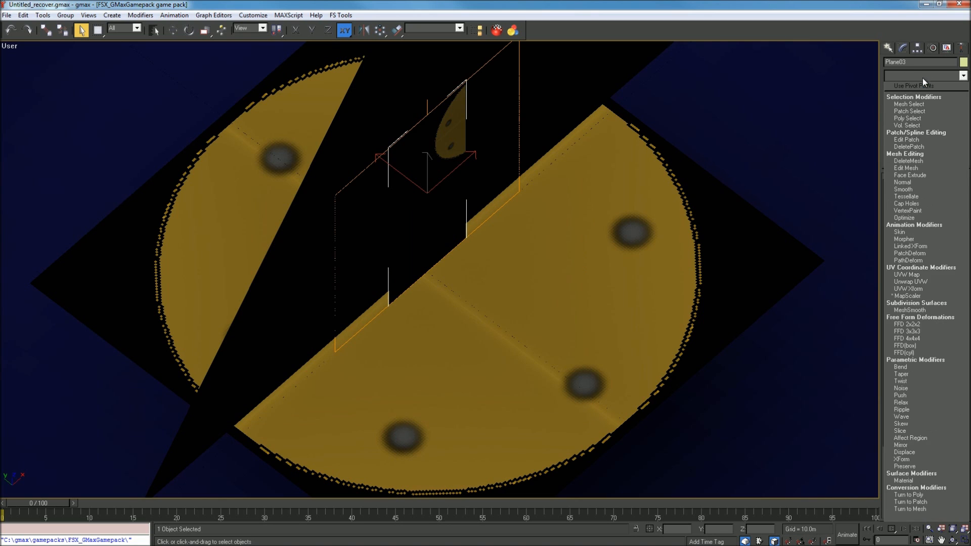
click(930, 283)
click(923, 194)
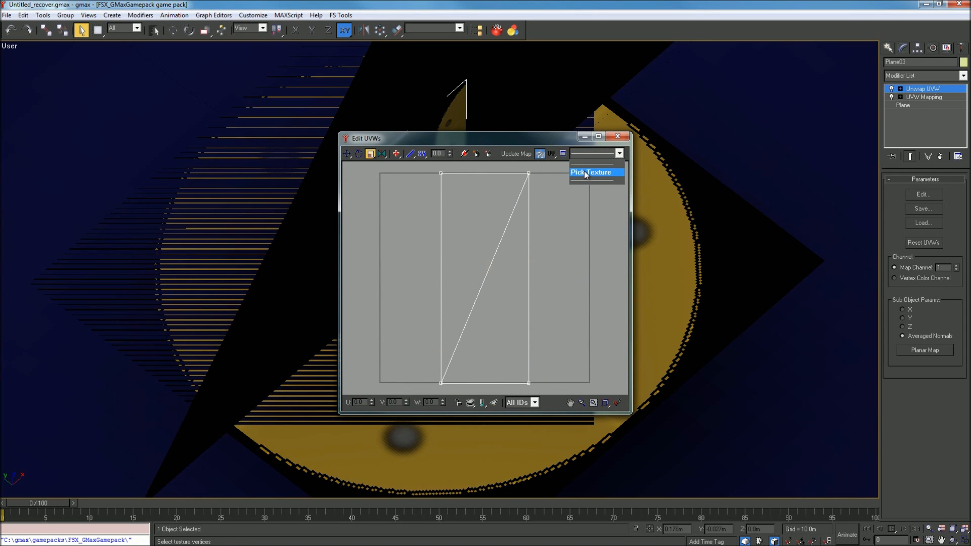
Step: Load the taxi_light bitmap from the Taxiway Stuff folder as the UVW editor's background texture
click(587, 174)
click(488, 199)
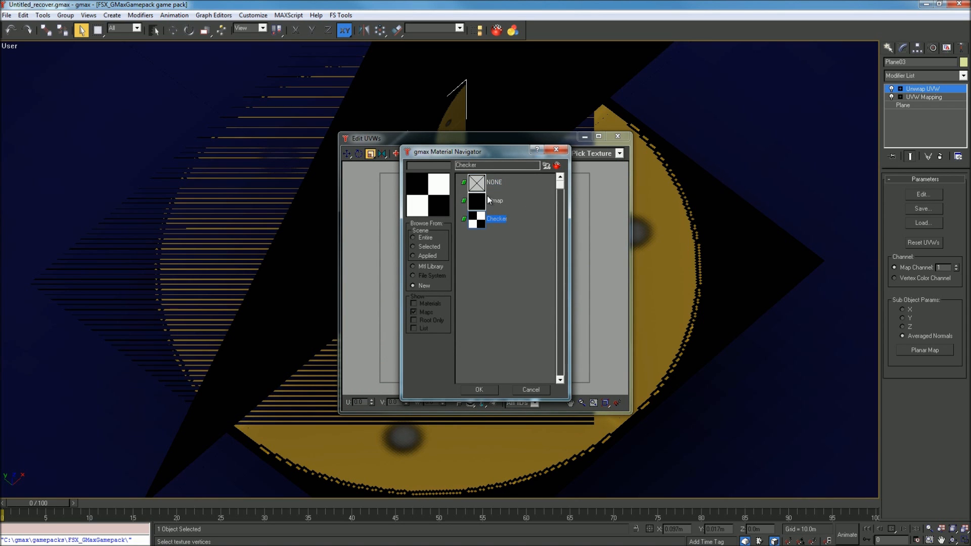
double_click(493, 203)
click(152, 97)
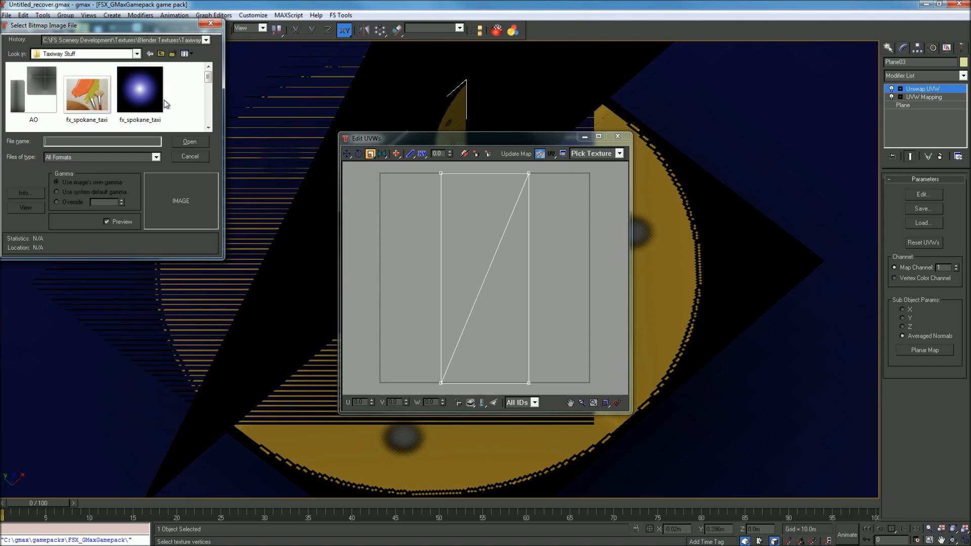
scroll(150, 95, down, 2)
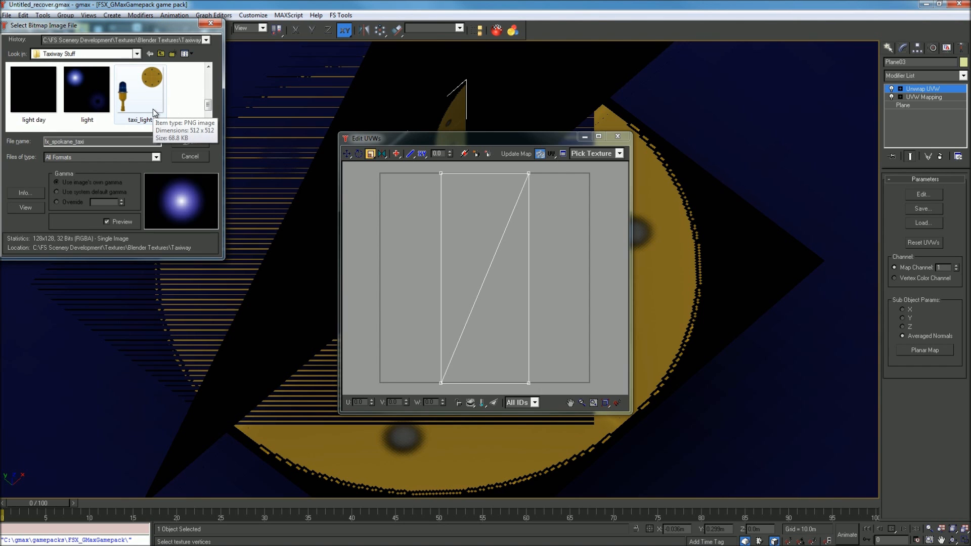
double_click(153, 108)
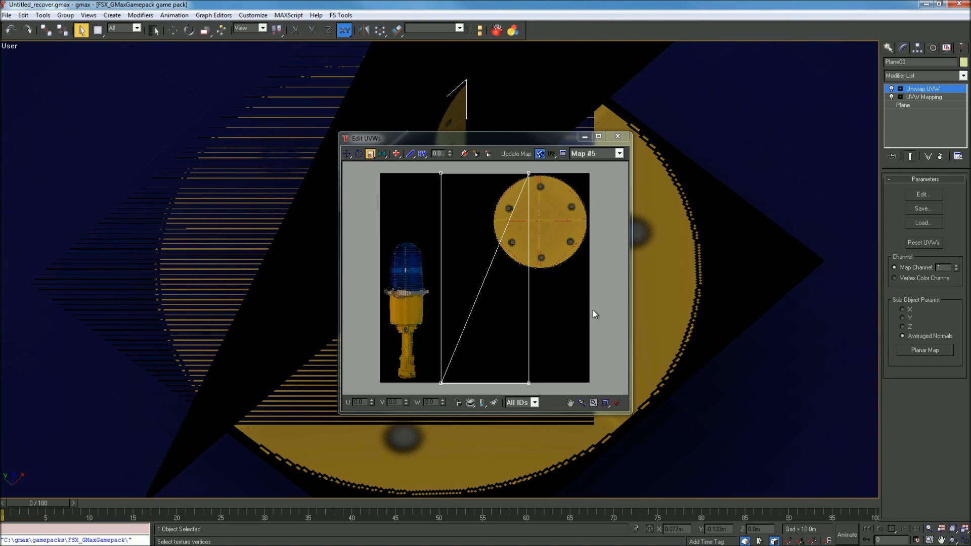
Step: Select all of the lamp plane's UV vertices, scale them down in the enlarged editor and move them over the blue-and-yellow lamp
drag(545, 395, 376, 166)
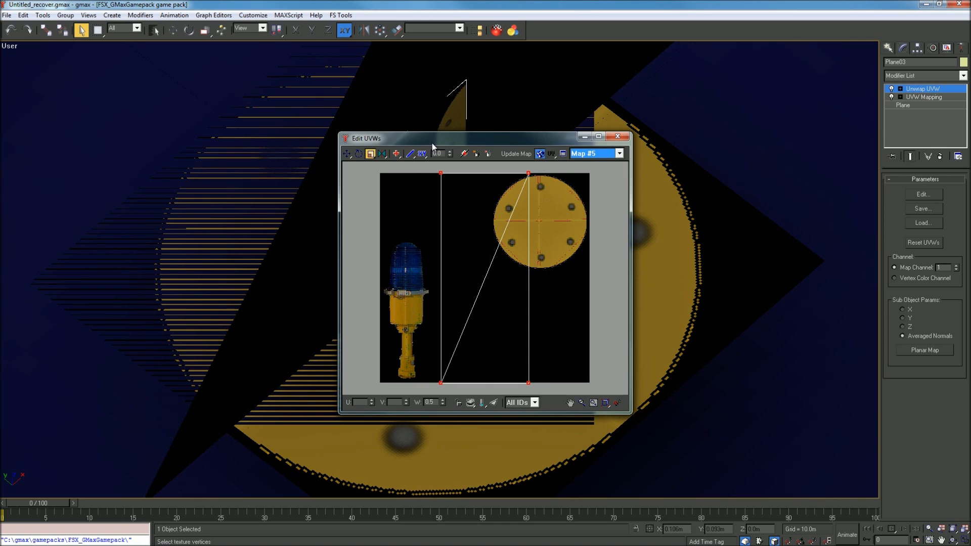
drag(528, 172, 521, 193)
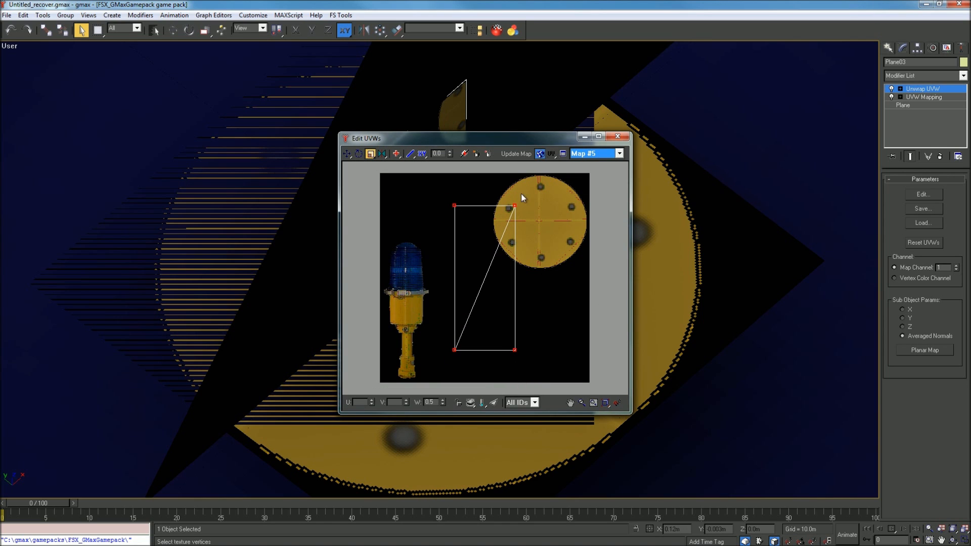
click(599, 137)
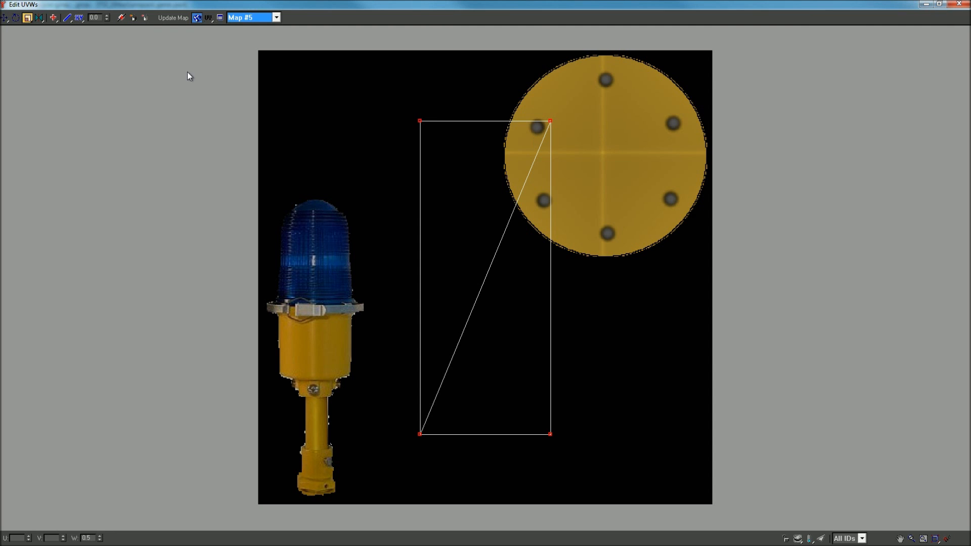
click(5, 17)
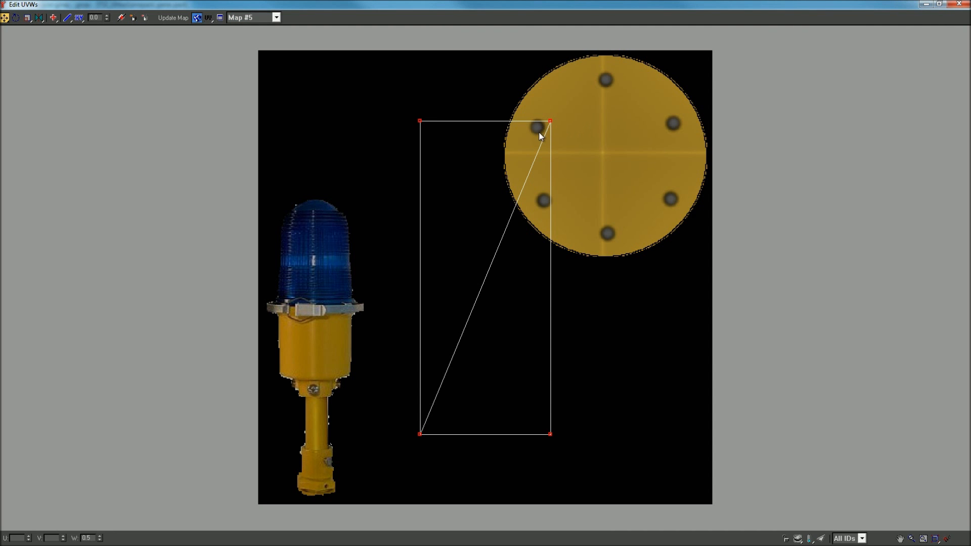
drag(548, 122, 386, 181)
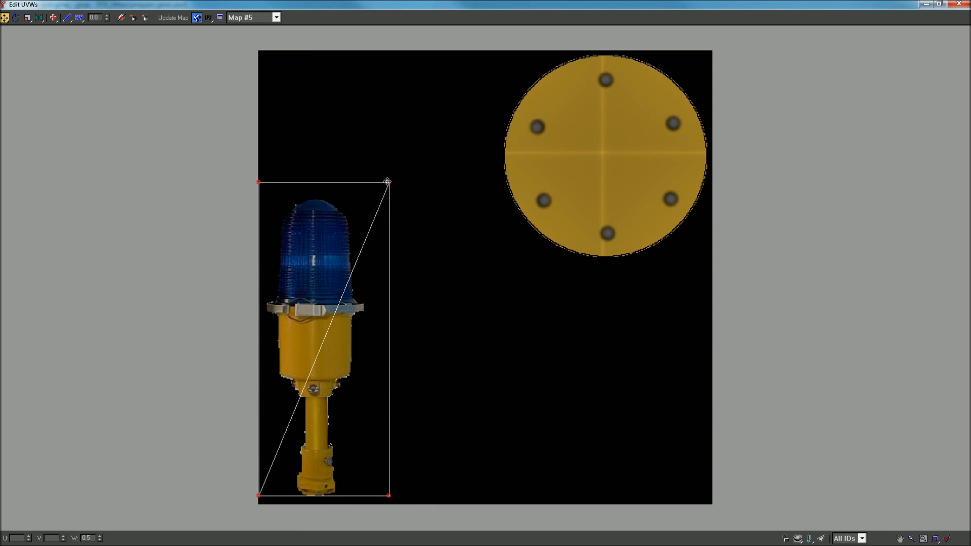
Step: Fine-tune the UV rectangle's scale and position so its top and base enclose the lamp image closely, and close the editor
drag(387, 182, 381, 182)
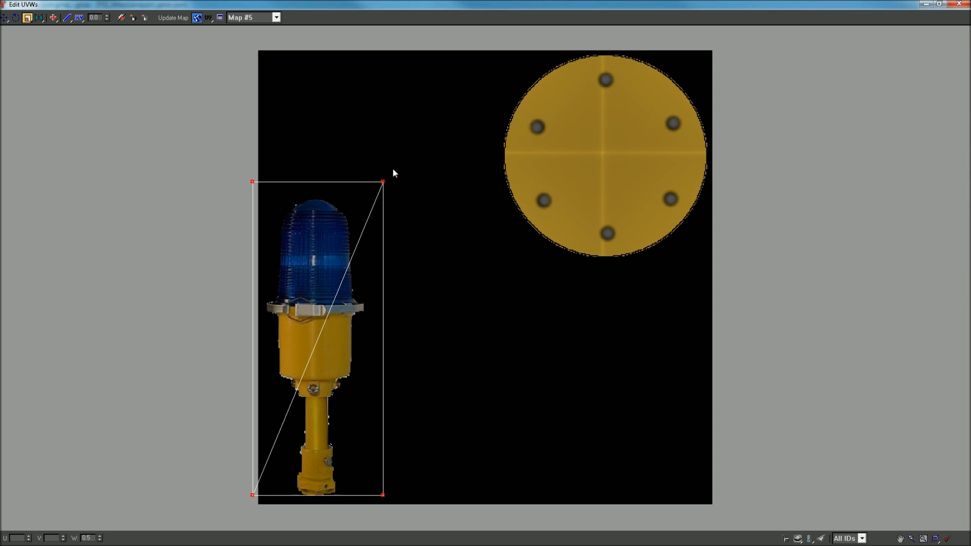
drag(381, 183, 369, 187)
click(17, 19)
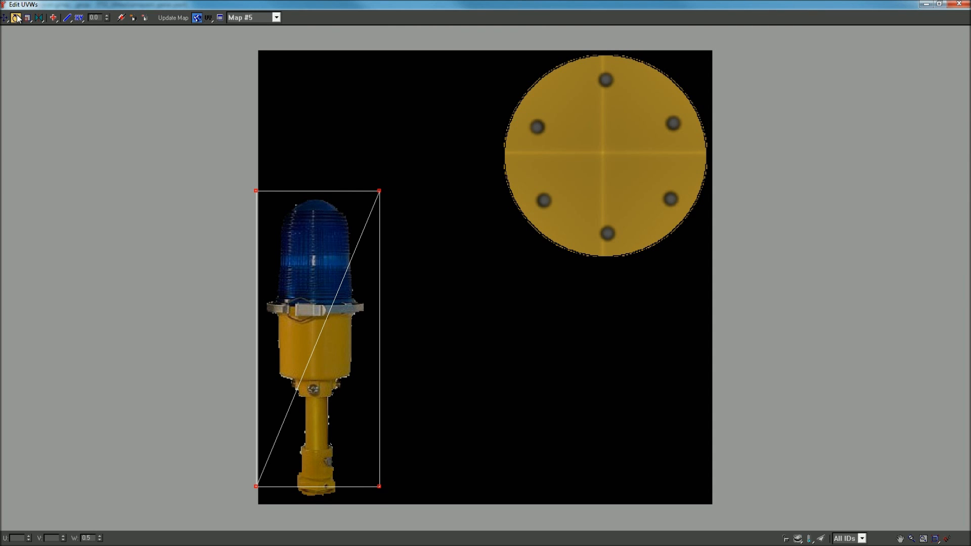
click(4, 18)
drag(378, 192, 380, 200)
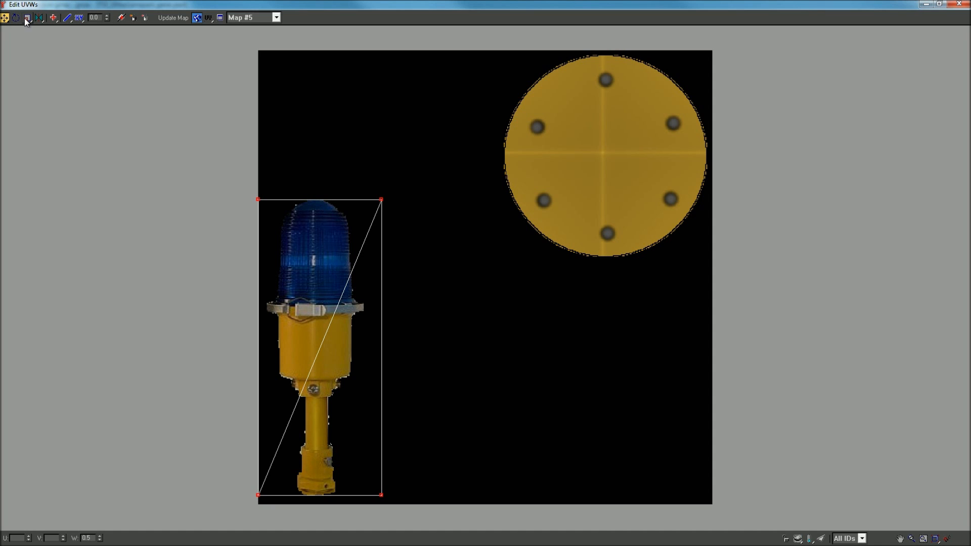
drag(379, 202, 379, 201)
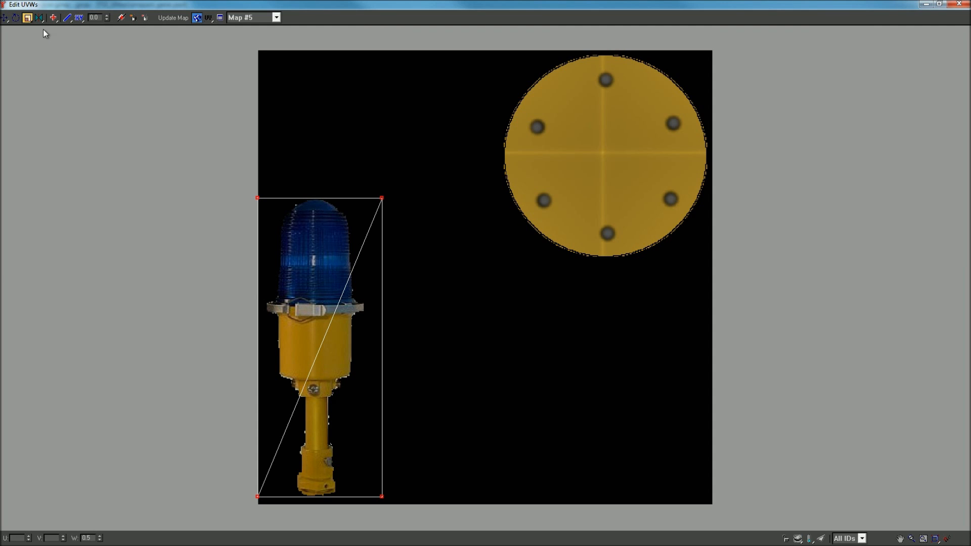
click(5, 17)
drag(381, 494, 379, 494)
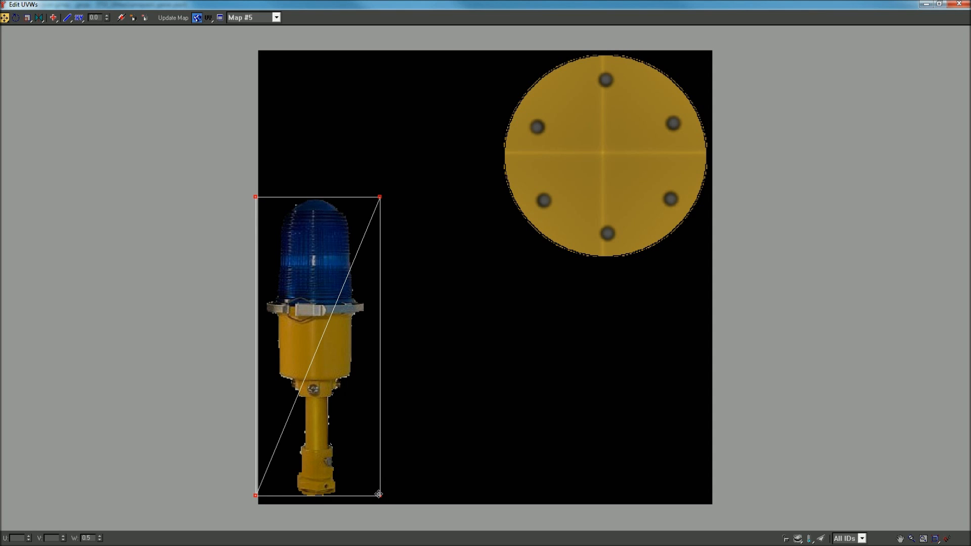
click(959, 5)
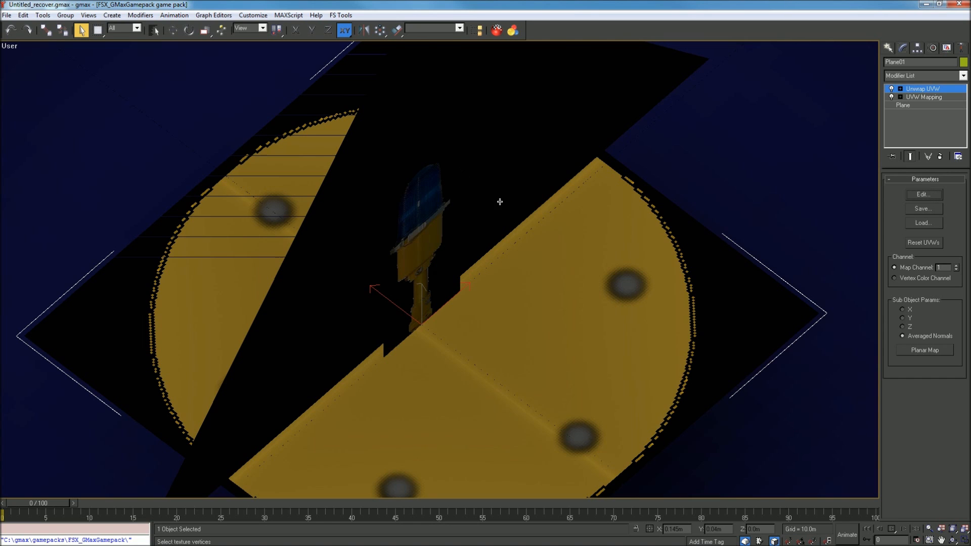
Step: Save the scene
click(608, 242)
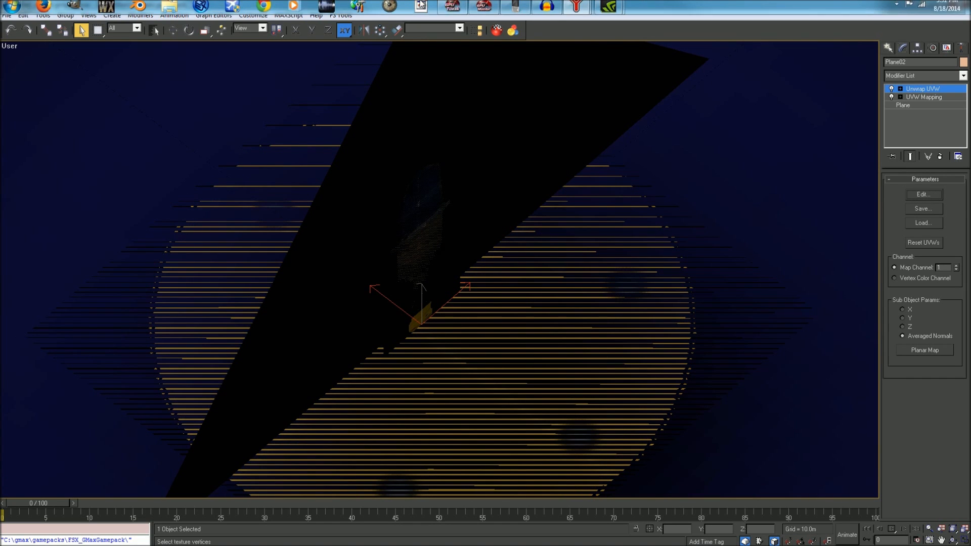
click(8, 15)
click(38, 65)
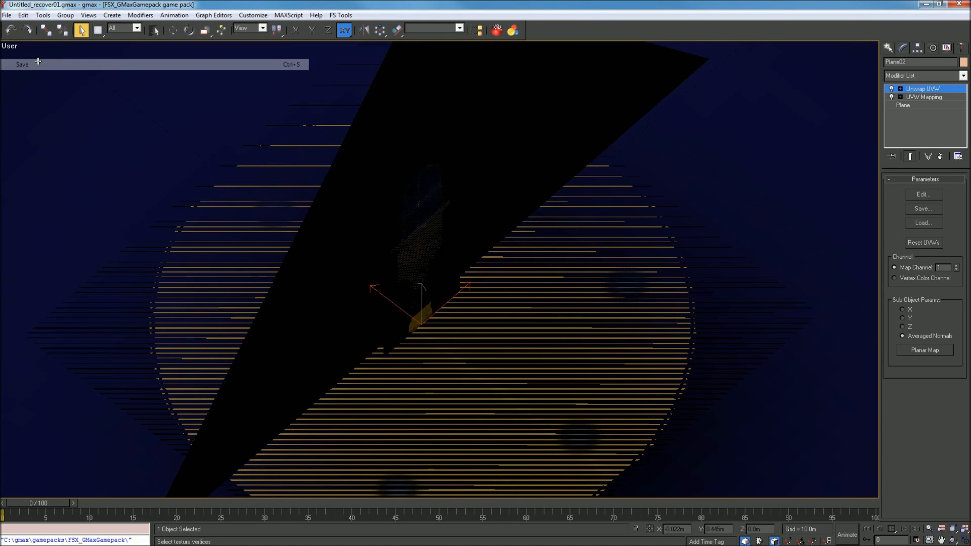
Step: Select the large black upright triangle standing at the centre of the yellow base plate
click(941, 540)
drag(543, 348, 471, 279)
scroll(470, 280, down, 5)
scroll(470, 280, up, 3)
scroll(470, 280, down, 3)
click(82, 30)
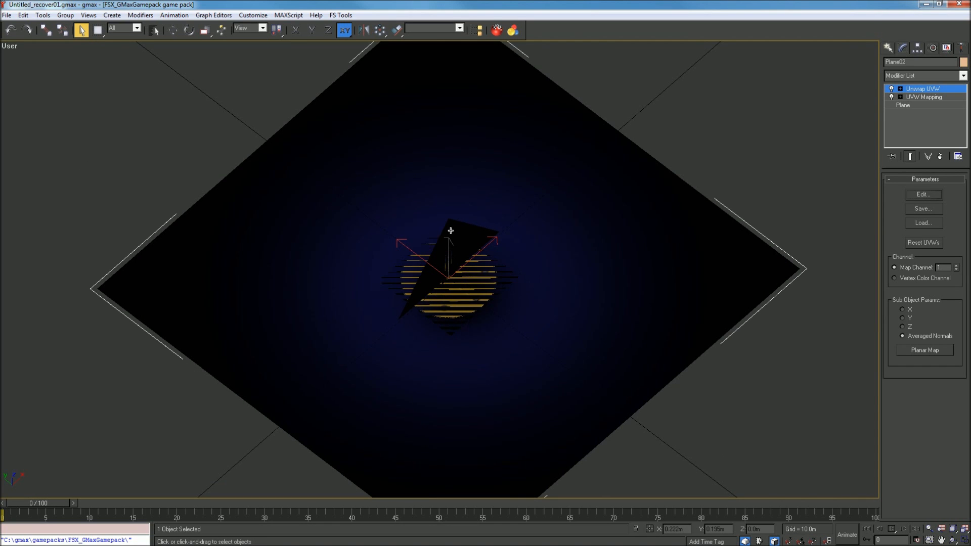
click(472, 230)
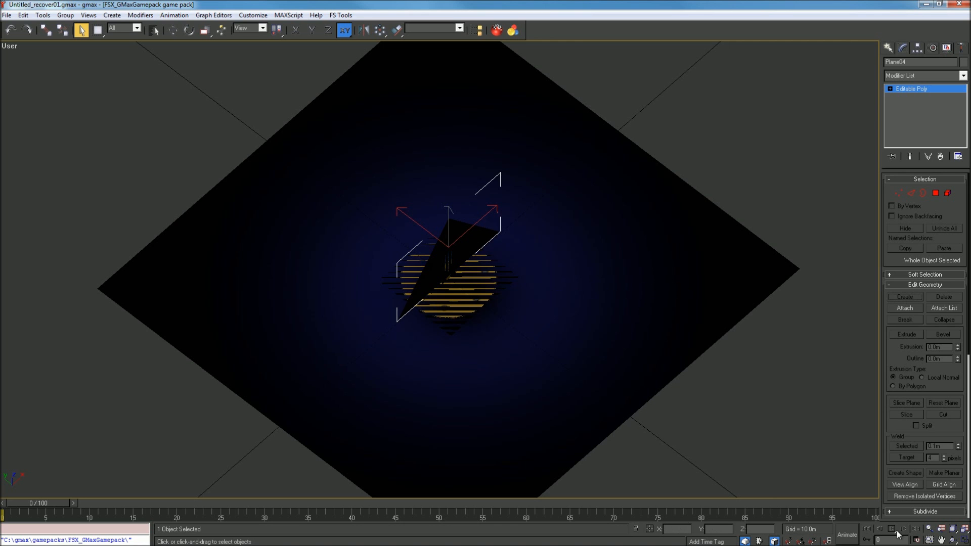
Step: Add a UVW Map modifier to the upright triangle and set its mapping width to 0.5 m
key(ctrl+r)
drag(477, 312, 496, 250)
drag(412, 254, 744, 169)
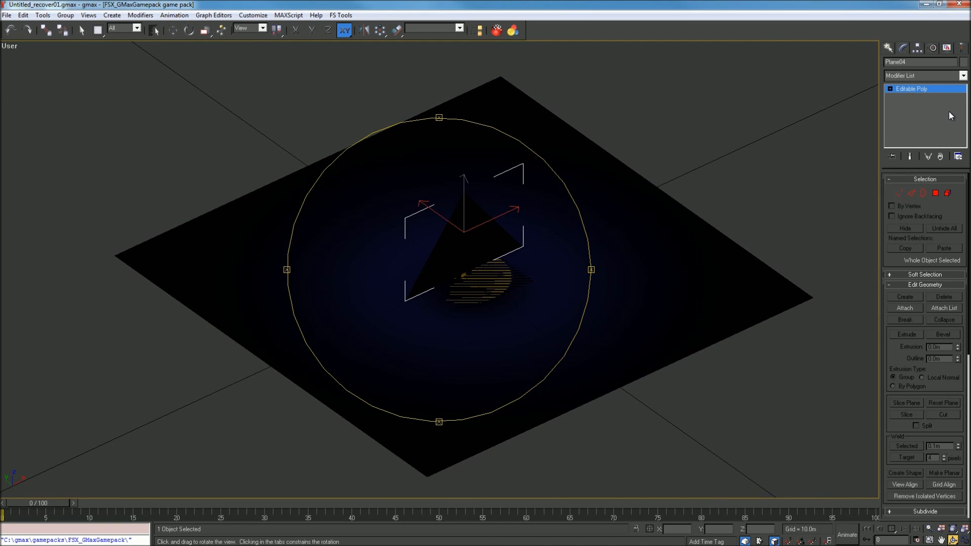
click(910, 77)
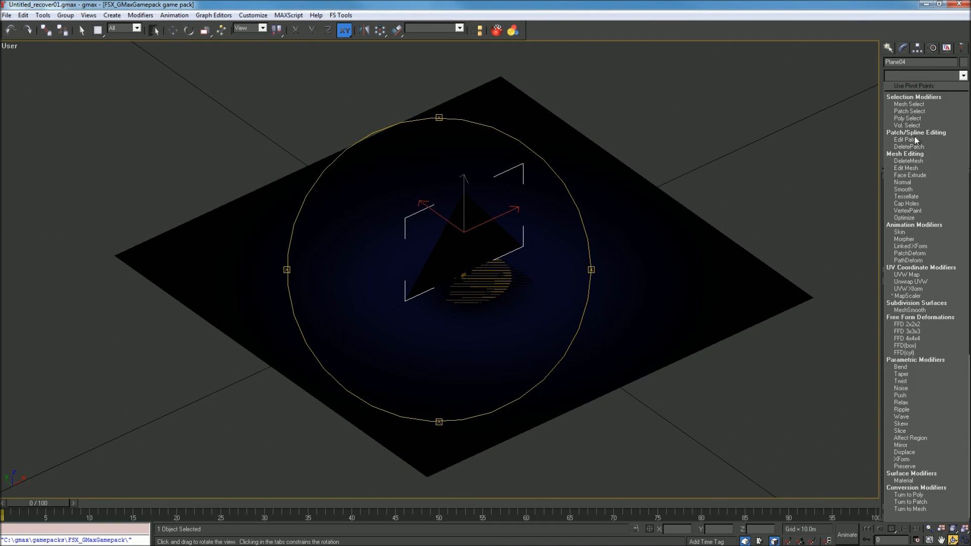
click(938, 273)
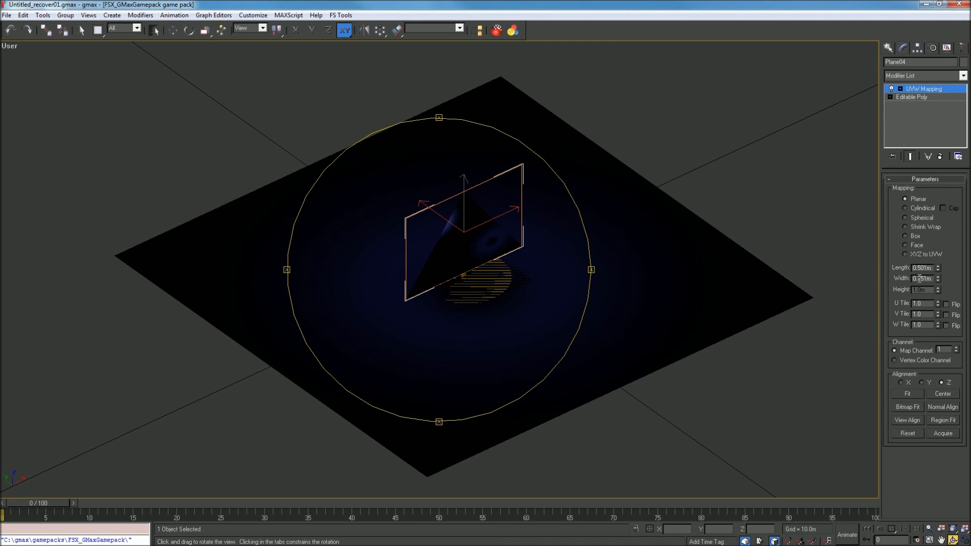
double_click(929, 279)
key(BackSpace)
text(.5)
key(Return)
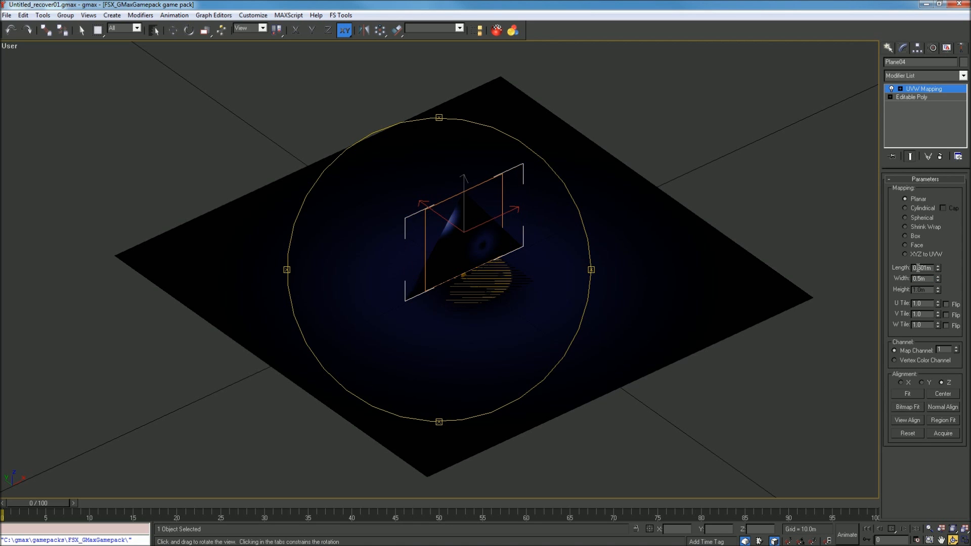
Step: Add an Unwrap UVW modifier to the triangle and open its UVW editor
click(923, 75)
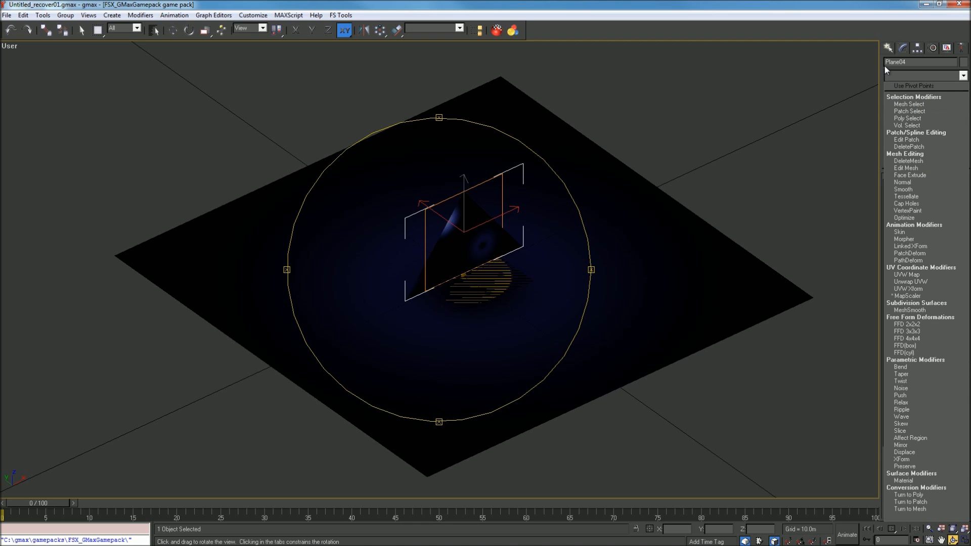
click(860, 7)
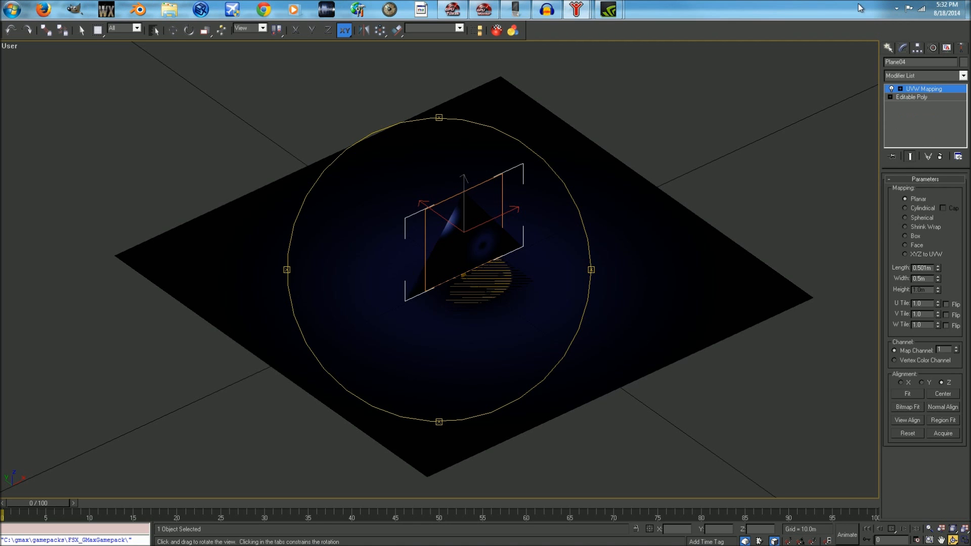
click(911, 76)
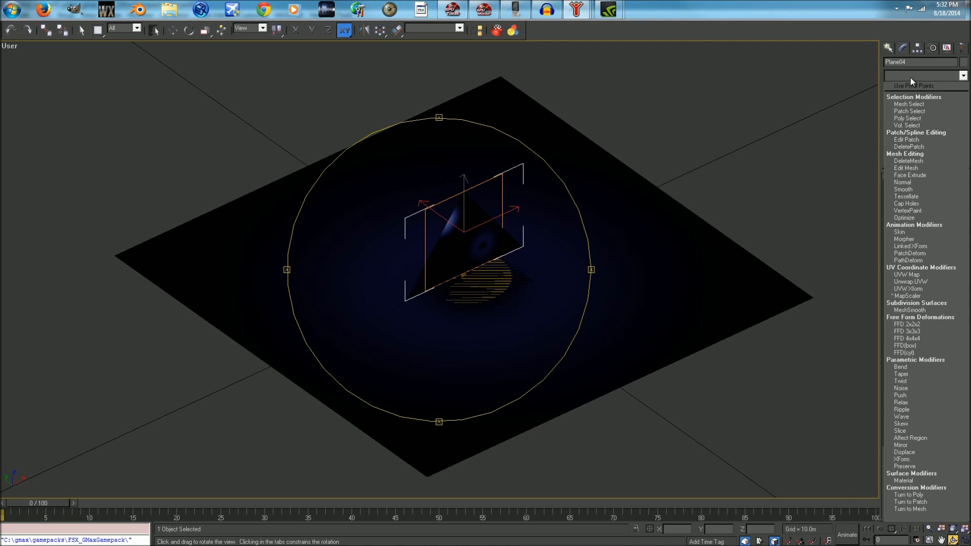
click(940, 281)
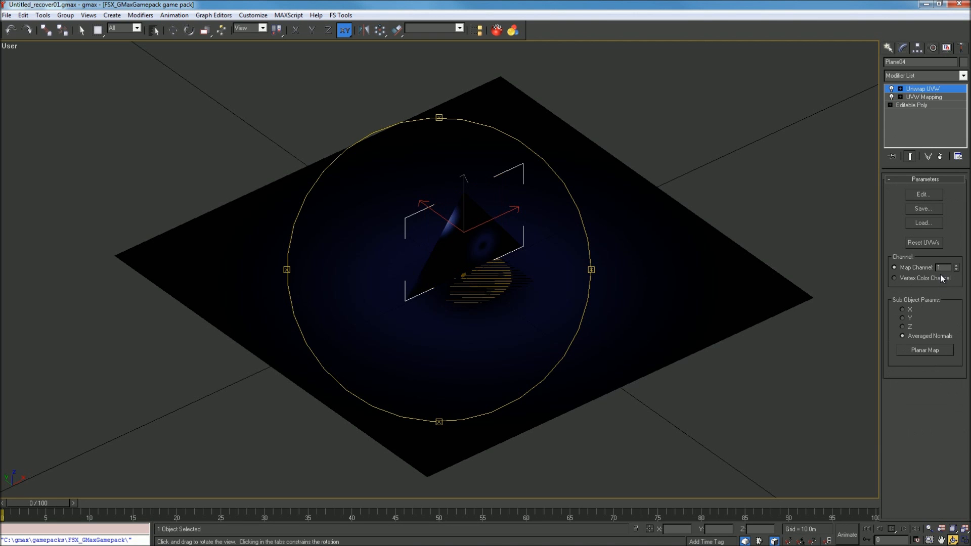
click(924, 194)
Step: Load the 256 x 256 light bitmap with the blue glow as the background texture for the triangle's UVs
click(590, 152)
click(588, 168)
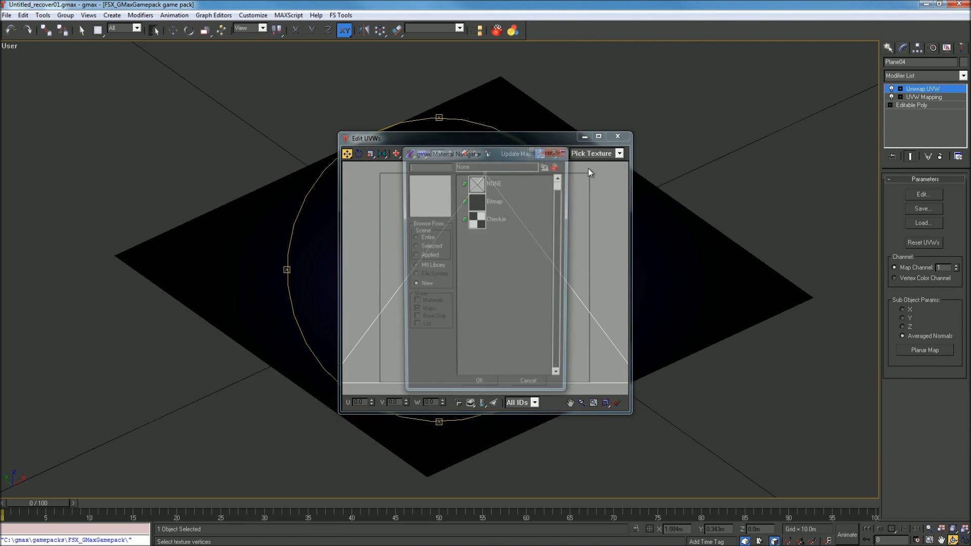
double_click(493, 206)
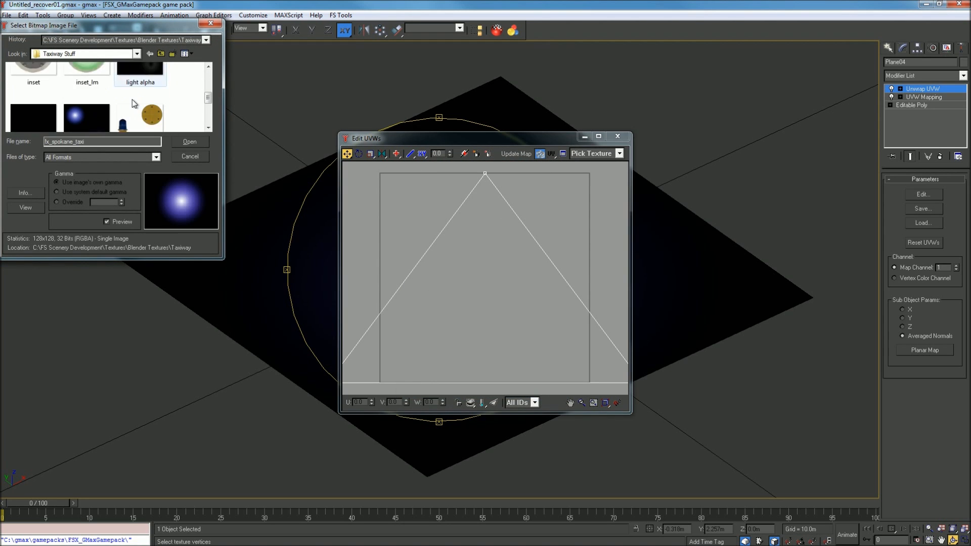
click(79, 108)
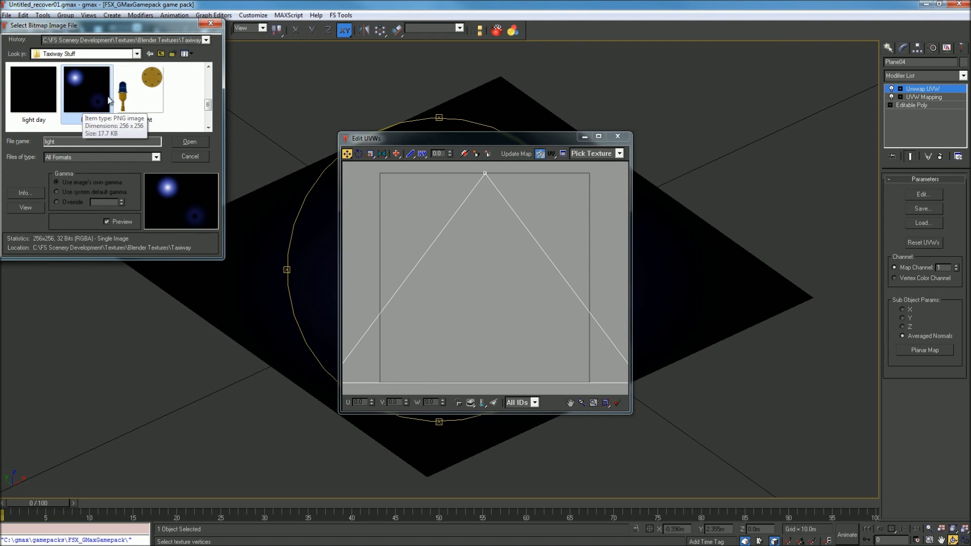
double_click(85, 110)
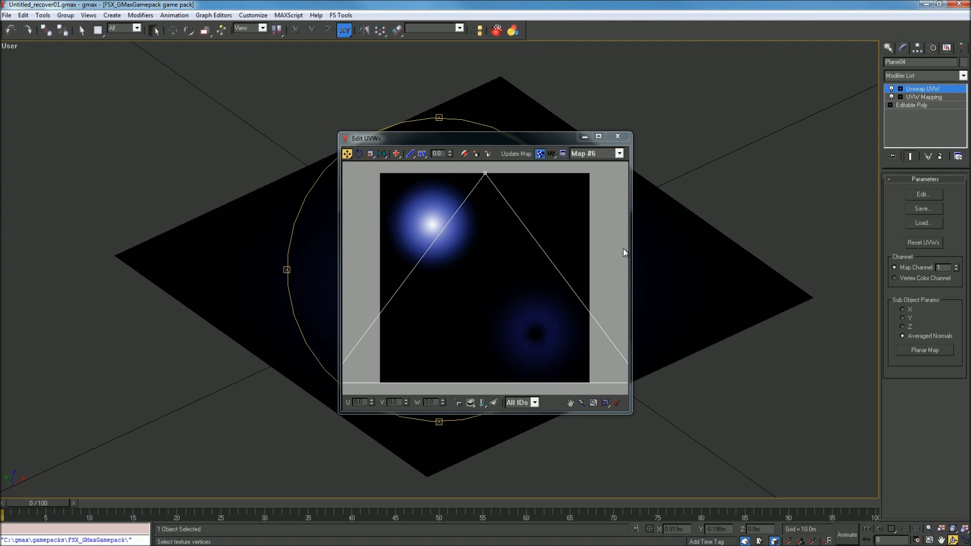
click(505, 216)
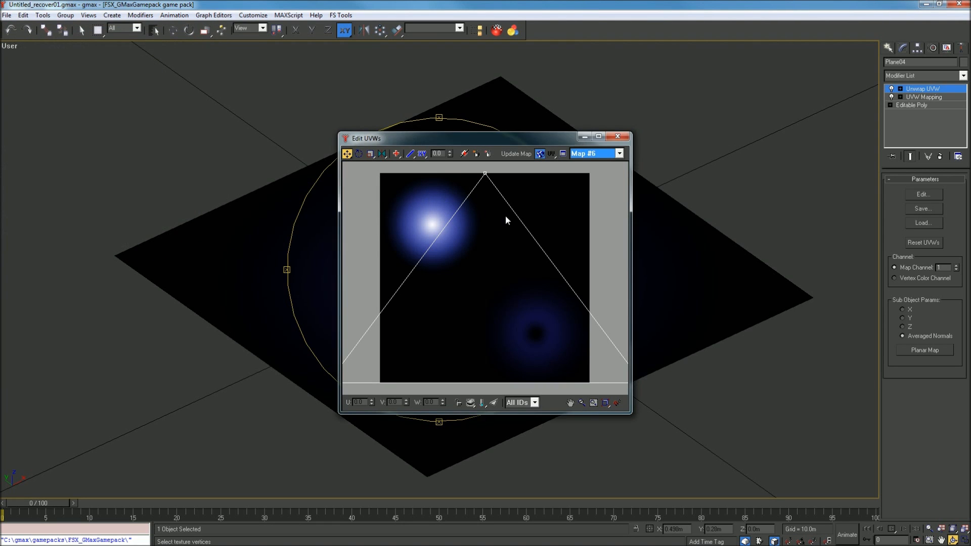
Step: Dismiss the texture picker without choosing a map and maximize the UVW editor window
scroll(505, 215, down, 1)
click(531, 392)
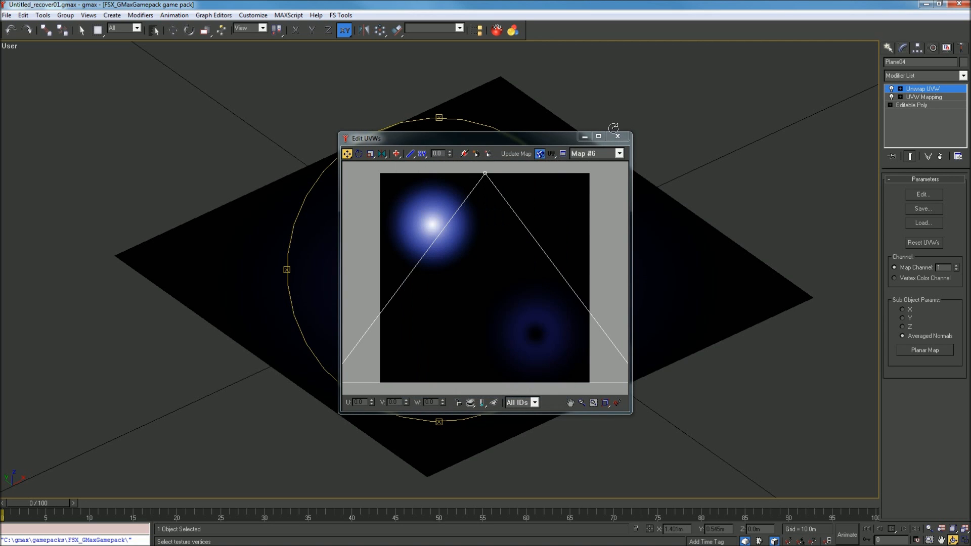
click(598, 136)
scroll(748, 224, down, 1)
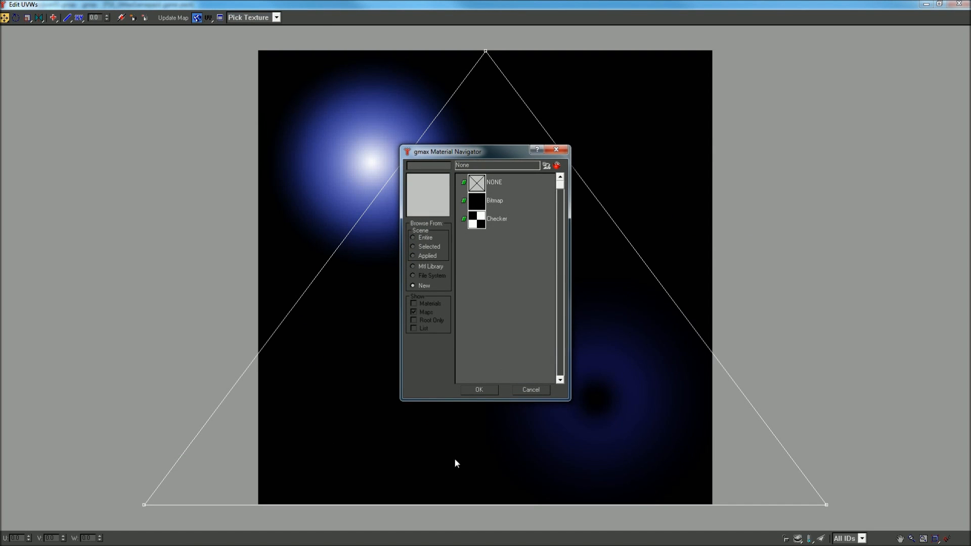
click(528, 389)
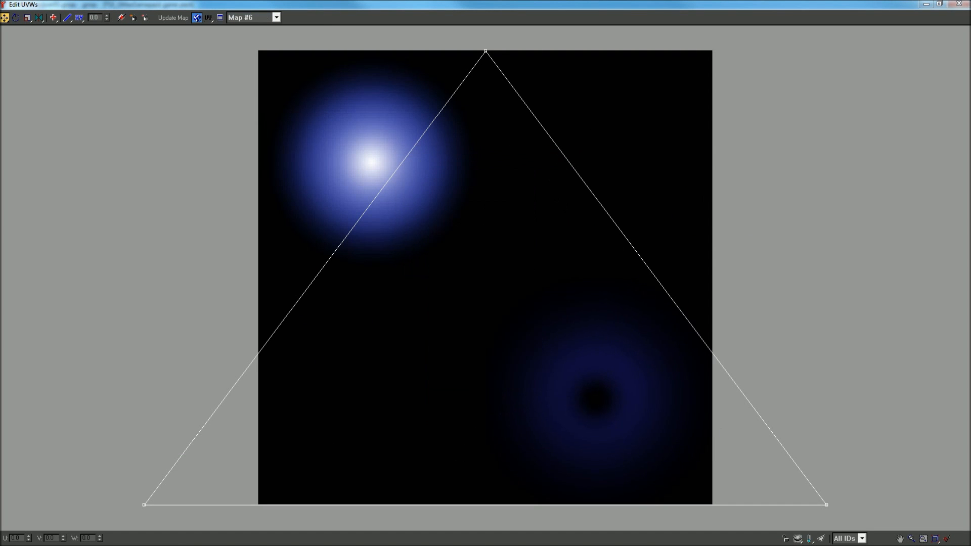
Step: Move the whole triangle's UVs over the bright blue glow and scale them down to roughly frame it
click(900, 538)
drag(659, 377, 693, 336)
scroll(496, 274, down, 5)
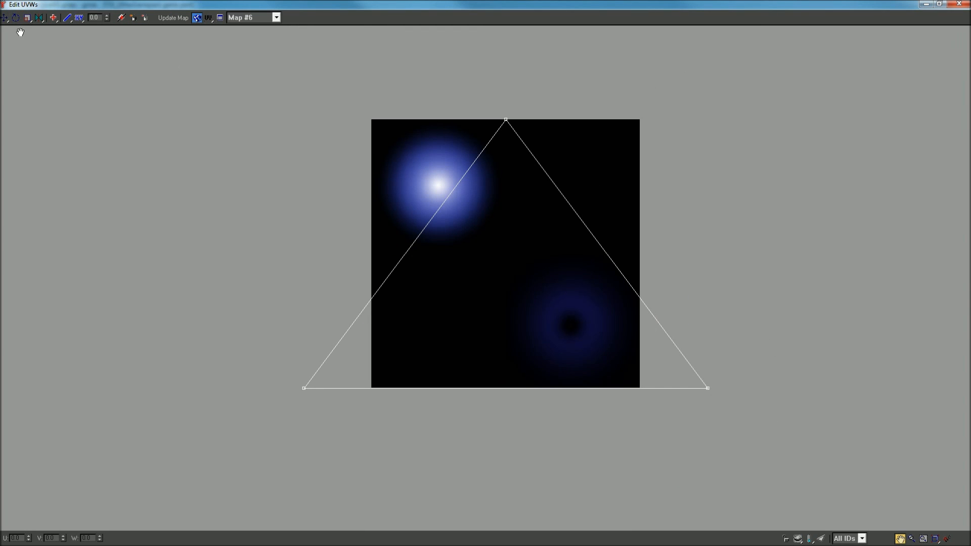
click(4, 17)
drag(237, 103, 630, 284)
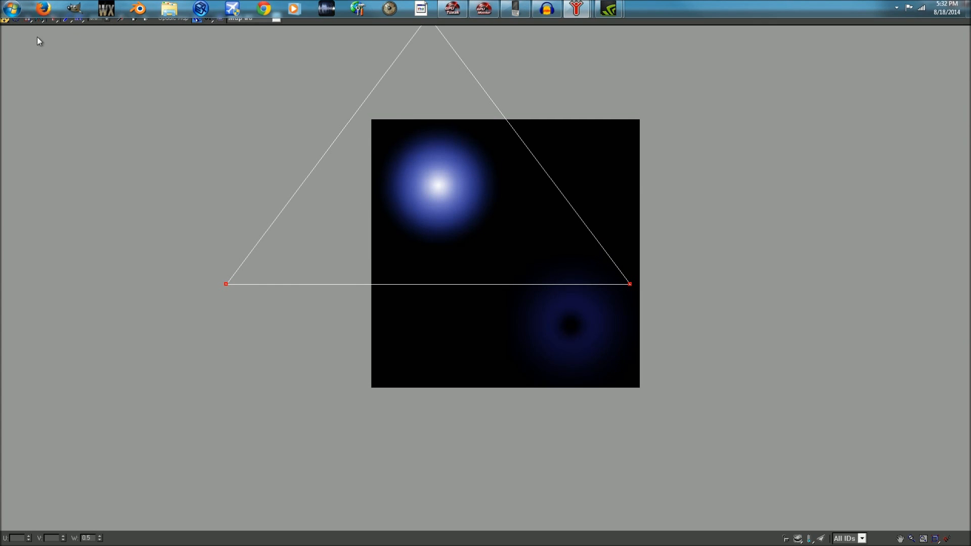
drag(636, 293, 681, 319)
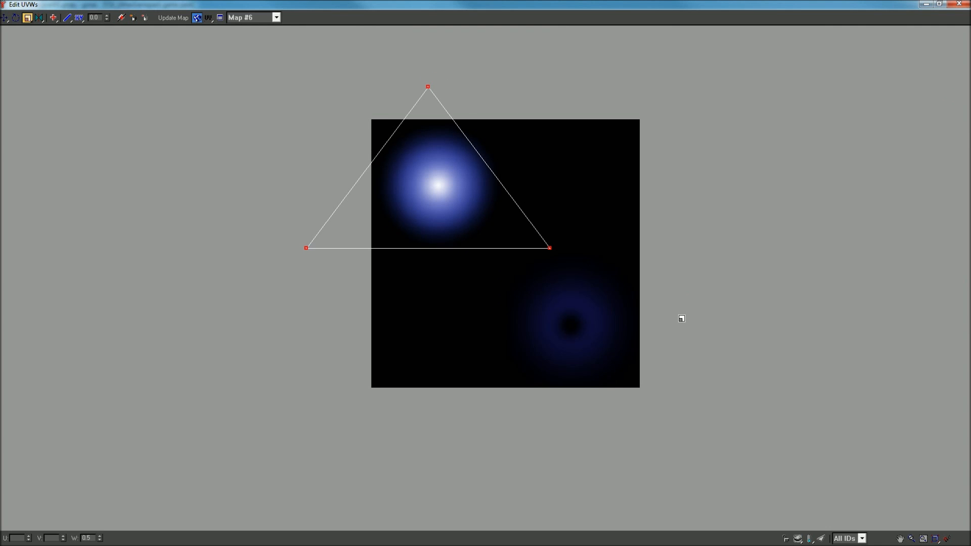
Step: Scale the triangle's UVs up slightly and shift them to centre around the bright blue glow
scroll(502, 201, up, 2)
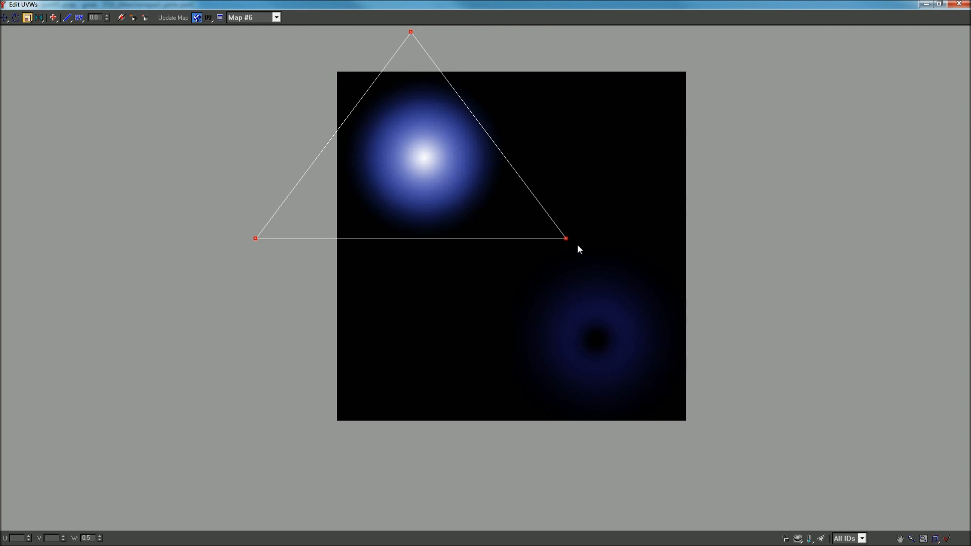
drag(569, 236, 573, 234)
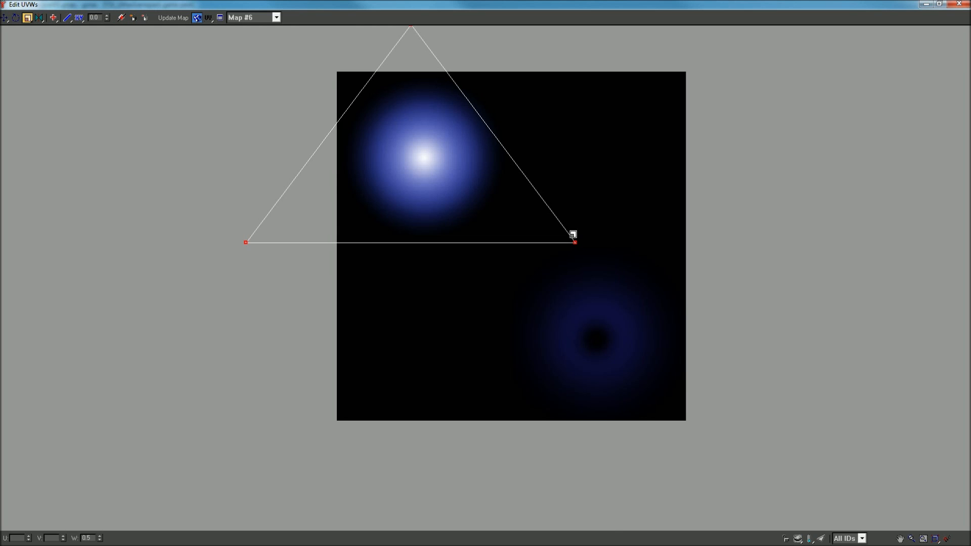
click(5, 18)
drag(575, 240, 587, 236)
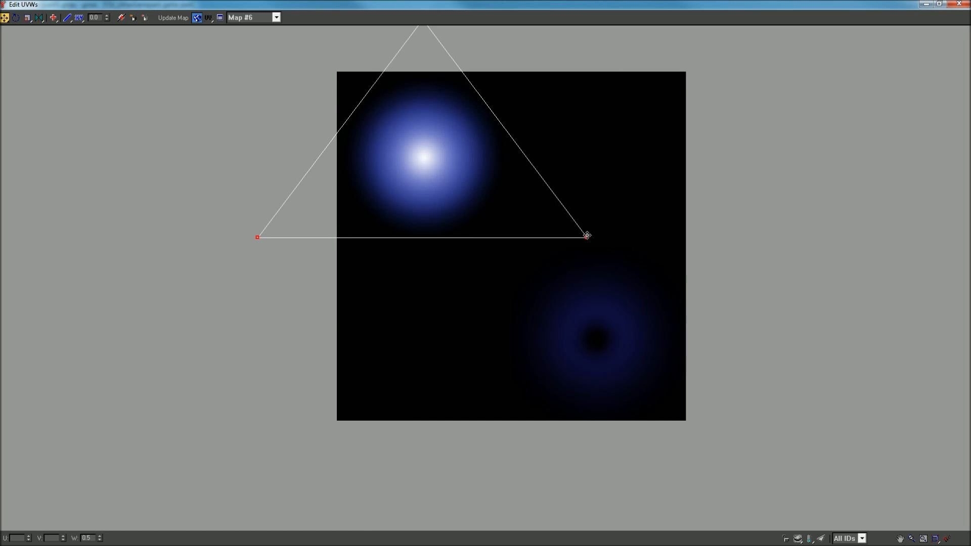
Step: Inspect the clearance between the triangle's UV edges and the bright glow on all sides
click(900, 539)
drag(505, 267, 546, 346)
scroll(499, 206, up, 4)
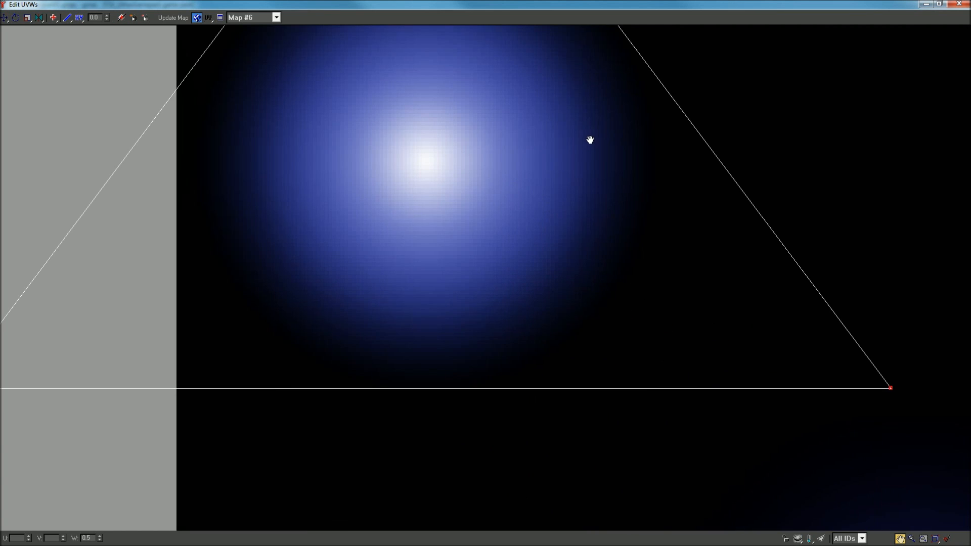
drag(672, 187, 687, 314)
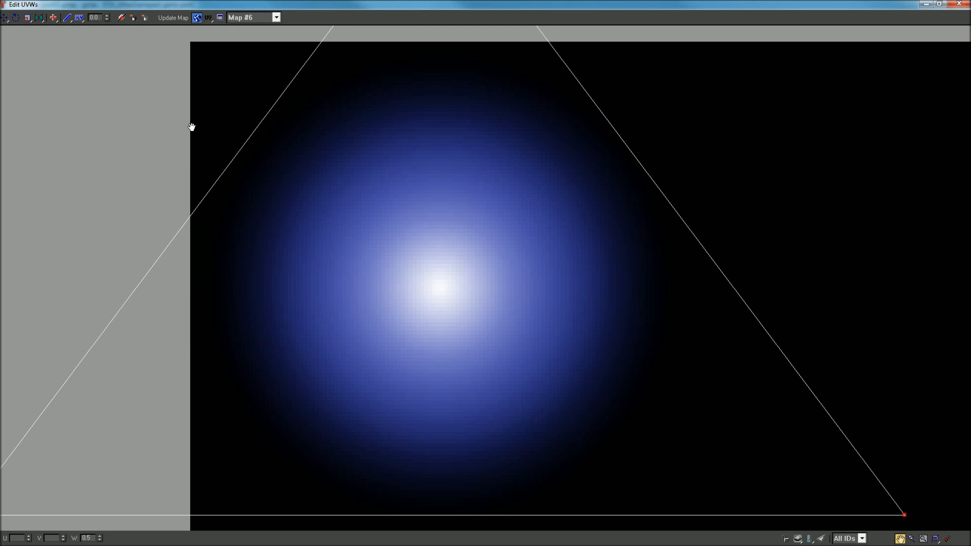
drag(283, 122, 273, 189)
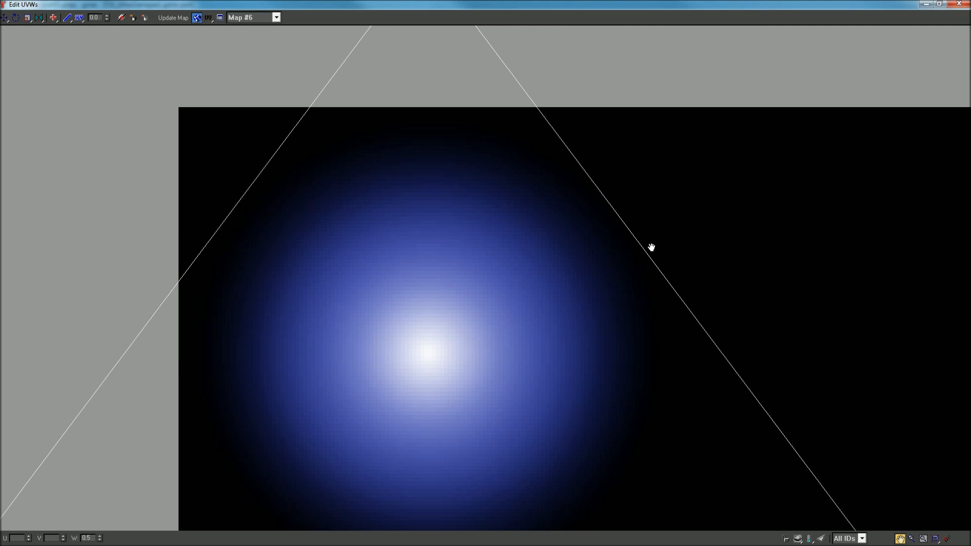
drag(633, 249, 635, 145)
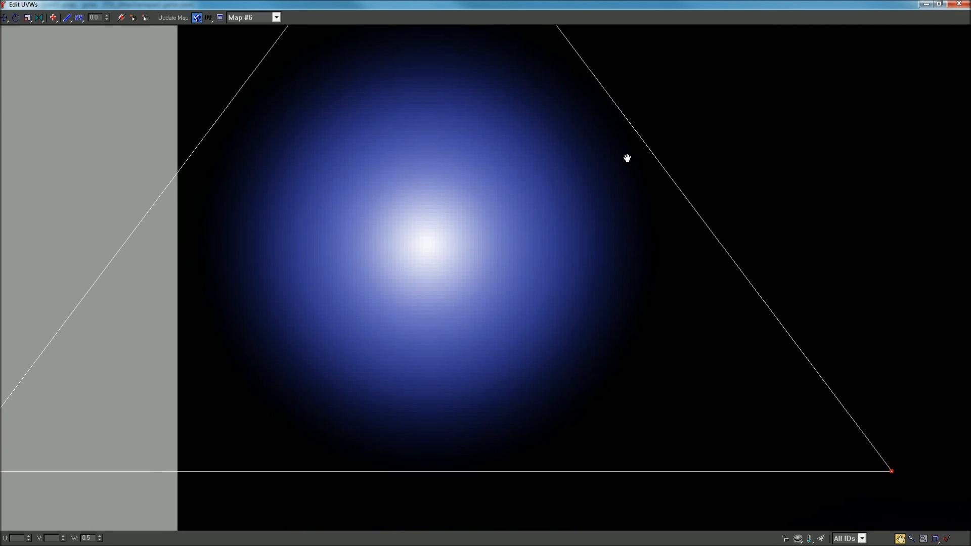
scroll(603, 247, down, 5)
scroll(524, 227, up, 5)
drag(653, 262, 659, 296)
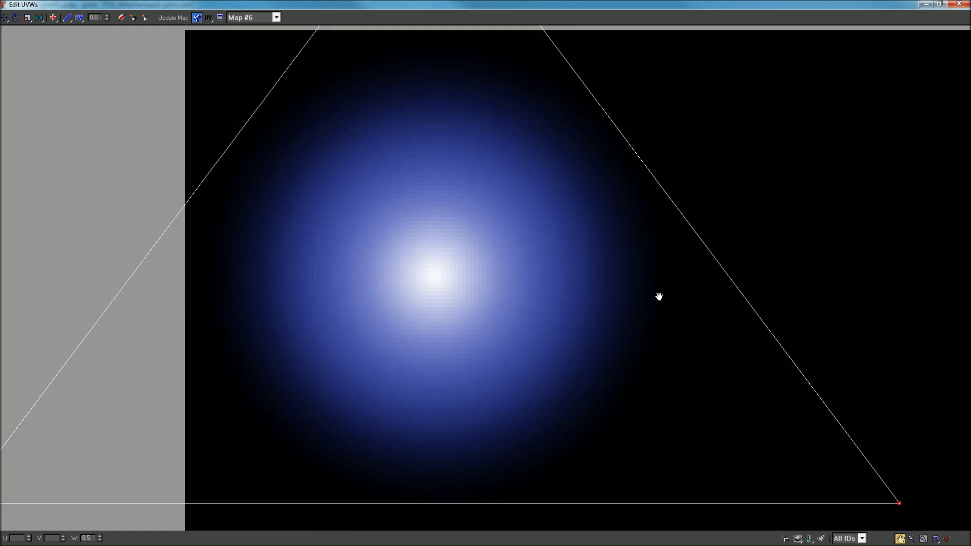
scroll(632, 244, down, 4)
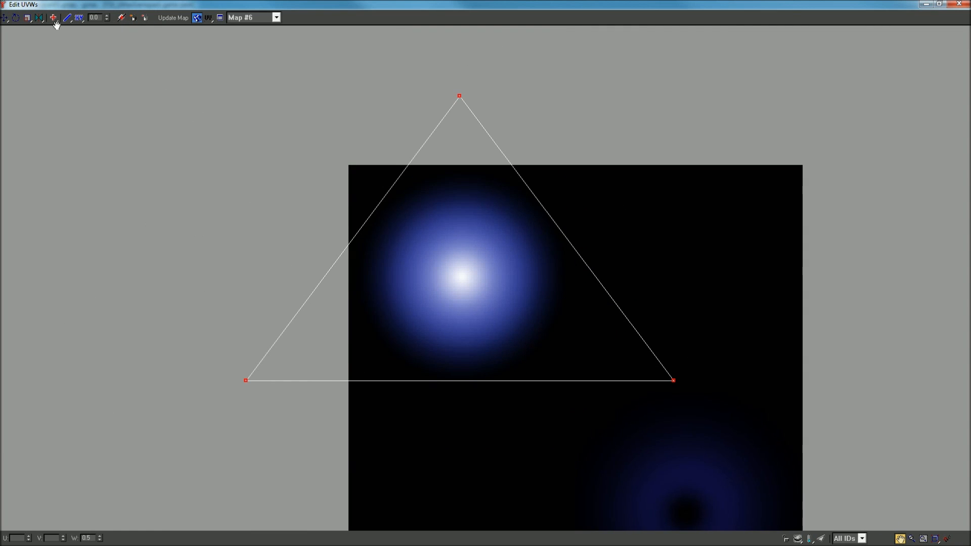
Step: Enlarge the triangle's UVs a little more and move them slightly down so the glow fits fully inside
click(25, 18)
drag(459, 95, 460, 92)
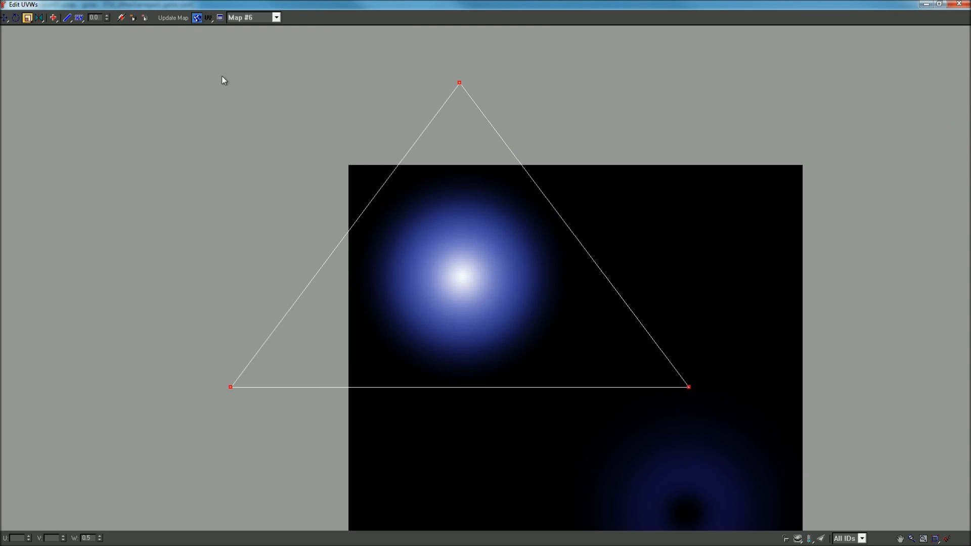
click(3, 18)
drag(688, 385, 688, 387)
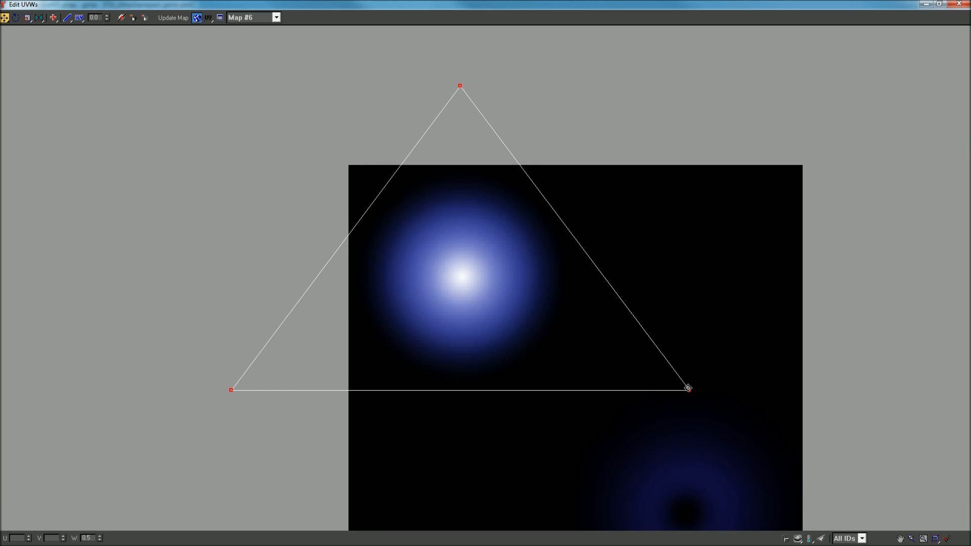
Step: Check the triangle's lower UV corner against the edge of the dark blue ring glow
scroll(700, 393, up, 5)
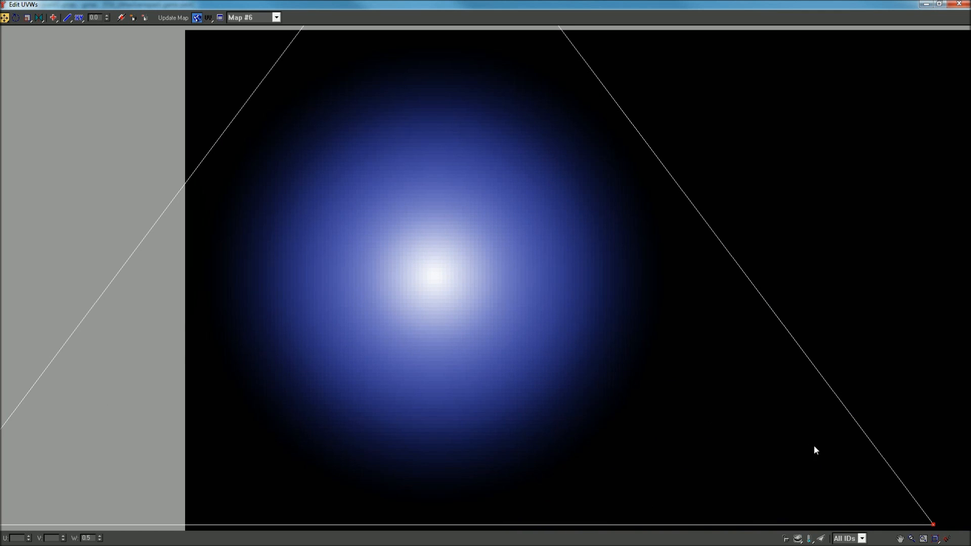
click(900, 539)
drag(839, 451, 504, 193)
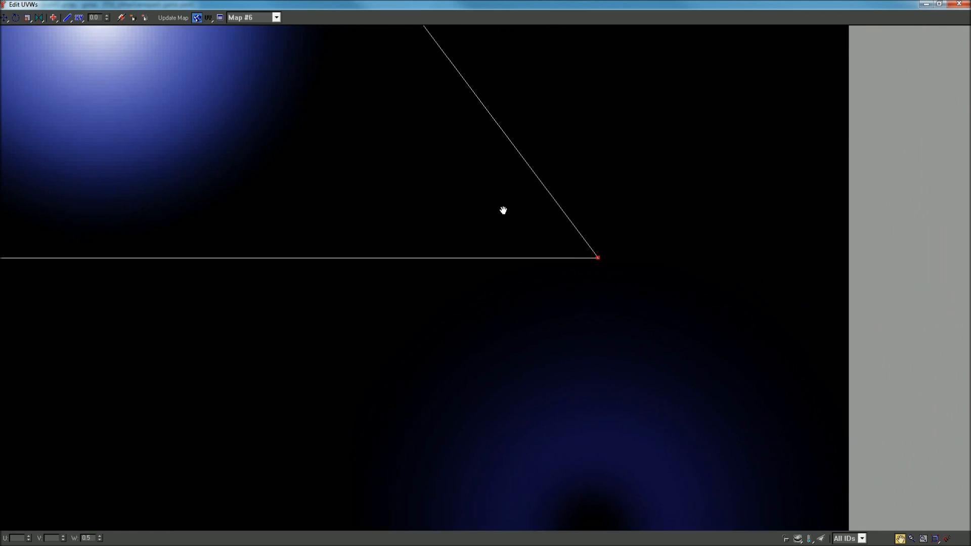
scroll(585, 321, up, 3)
drag(585, 322, 659, 289)
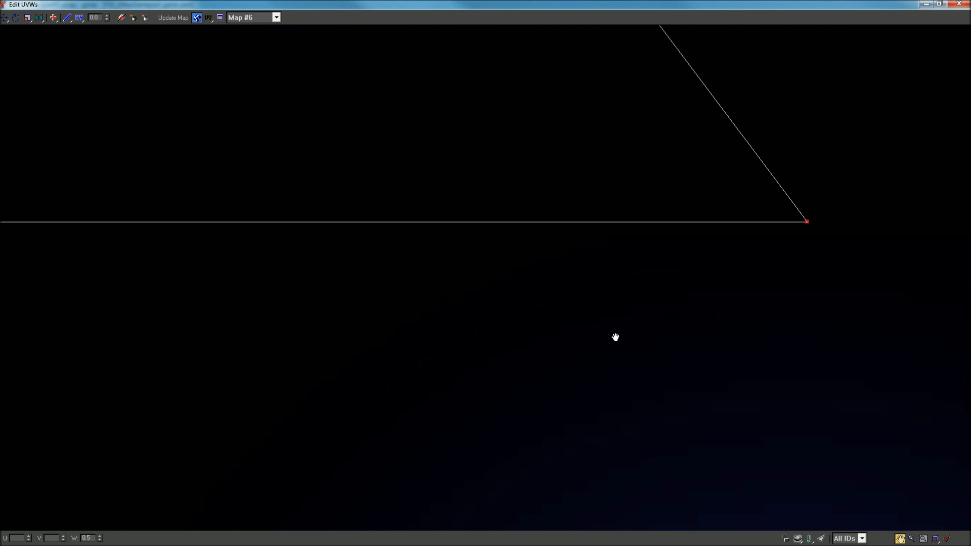
scroll(798, 334, down, 4)
drag(628, 274, 631, 383)
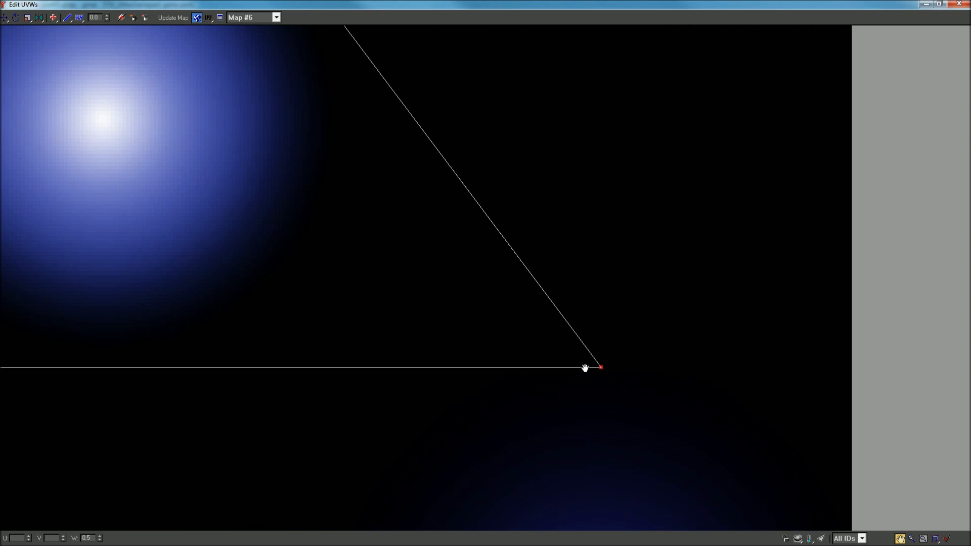
scroll(578, 342, down, 1)
scroll(579, 342, down, 3)
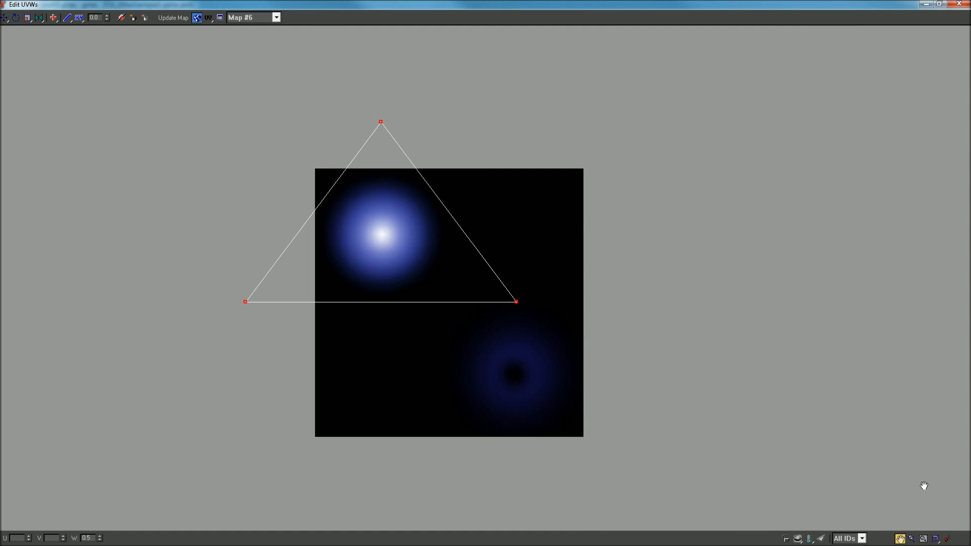
Step: Close the UVW editor and examine how the glow sits on the upright triangle in the model
click(959, 6)
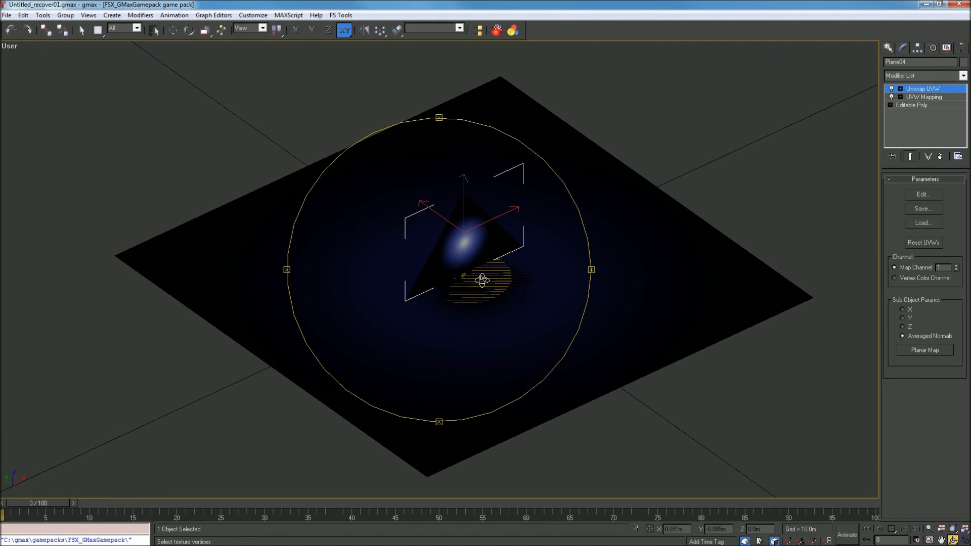
scroll(483, 281, up, 3)
scroll(487, 250, up, 3)
scroll(484, 295, down, 3)
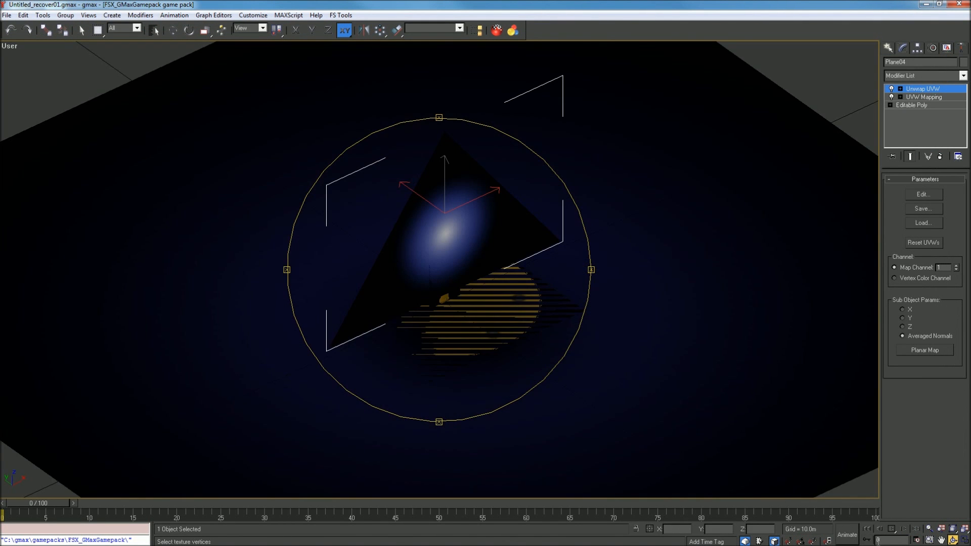
click(953, 540)
mouse_move(434, 234)
mouse_down()
mouse_move(379, 210)
mouse_move(390, 202)
mouse_move(414, 238)
mouse_move(444, 256)
mouse_move(432, 226)
mouse_move(421, 246)
mouse_move(436, 248)
mouse_up()
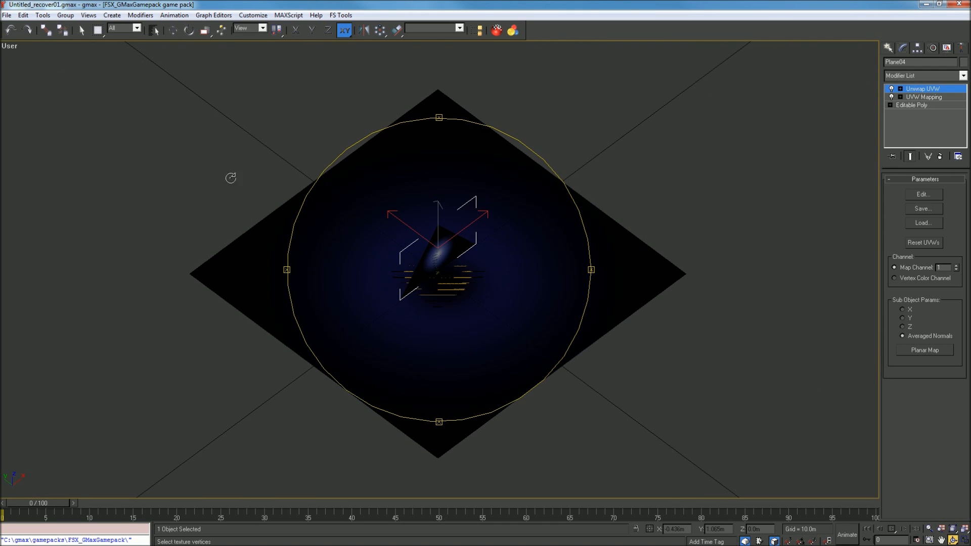
drag(464, 287, 419, 260)
Step: Select the upright glow triangle and rotate it 45 degrees about the Z axis
click(81, 31)
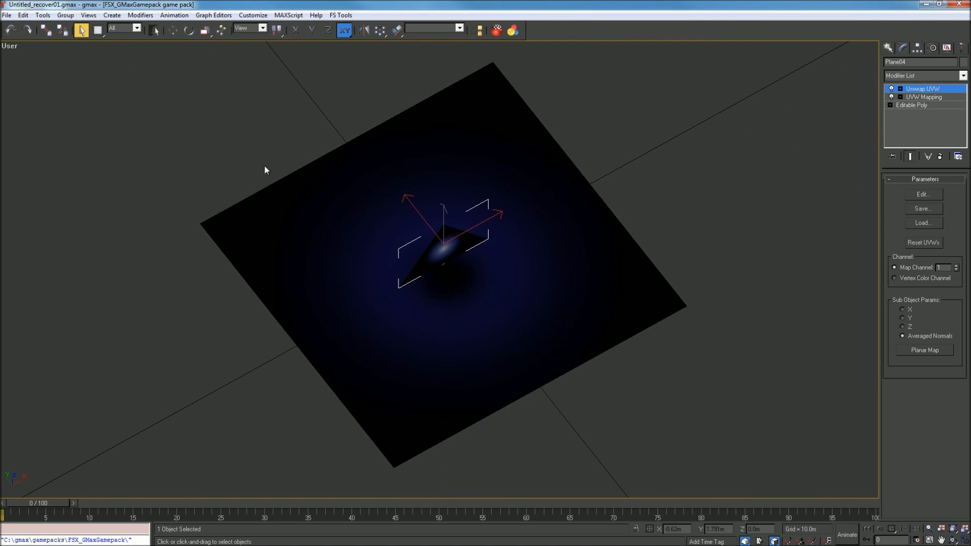
click(448, 248)
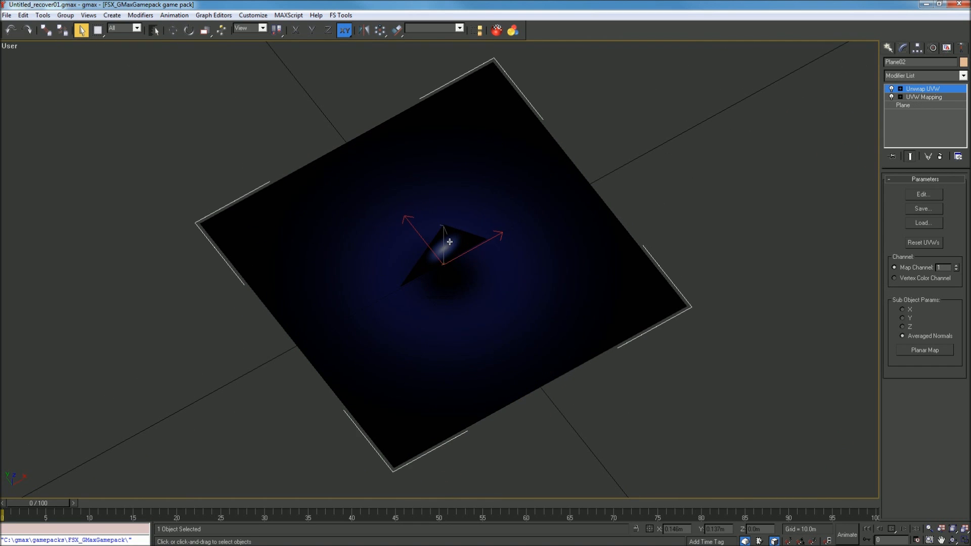
click(457, 240)
click(189, 31)
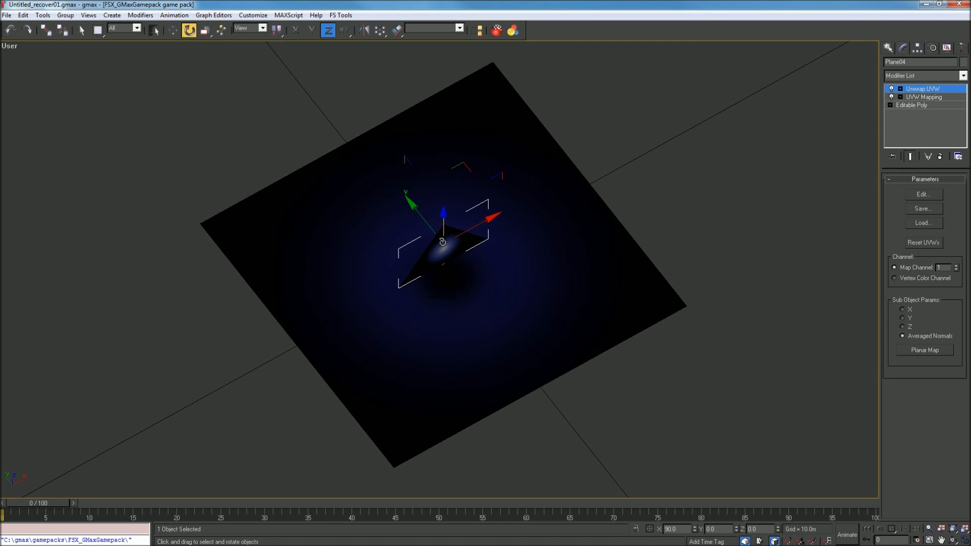
drag(443, 232, 479, 278)
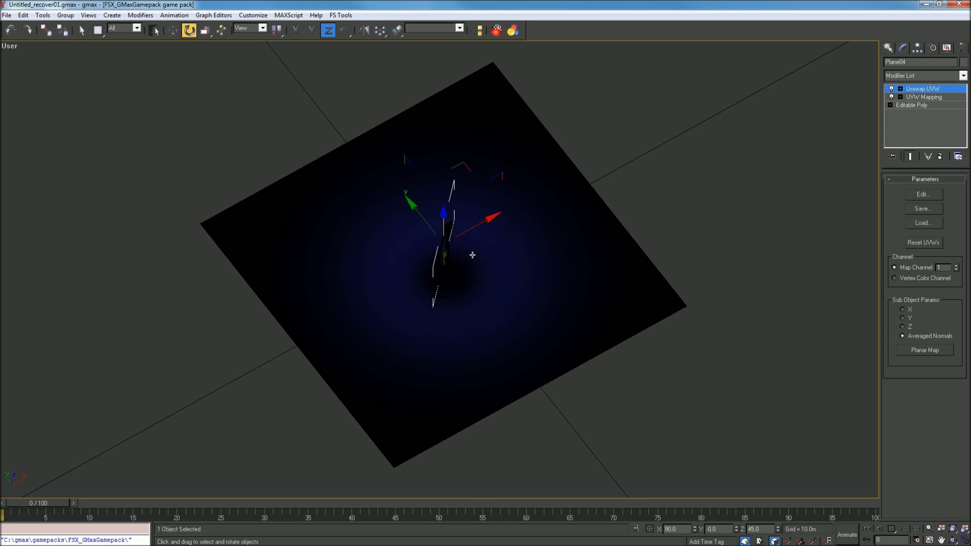
Step: Select the yellow base plate and scale it down uniformly to about 33 percent
scroll(473, 255, up, 3)
click(438, 338)
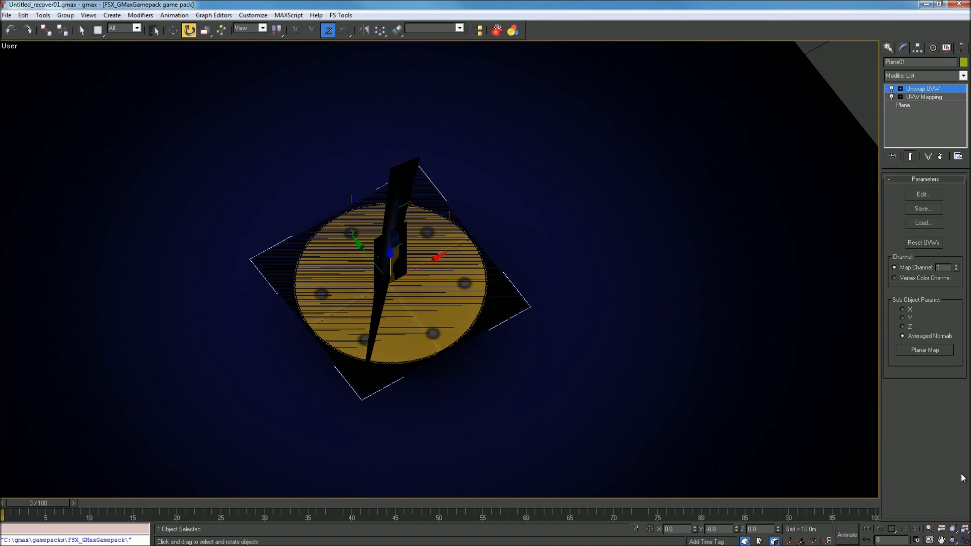
drag(477, 291, 452, 275)
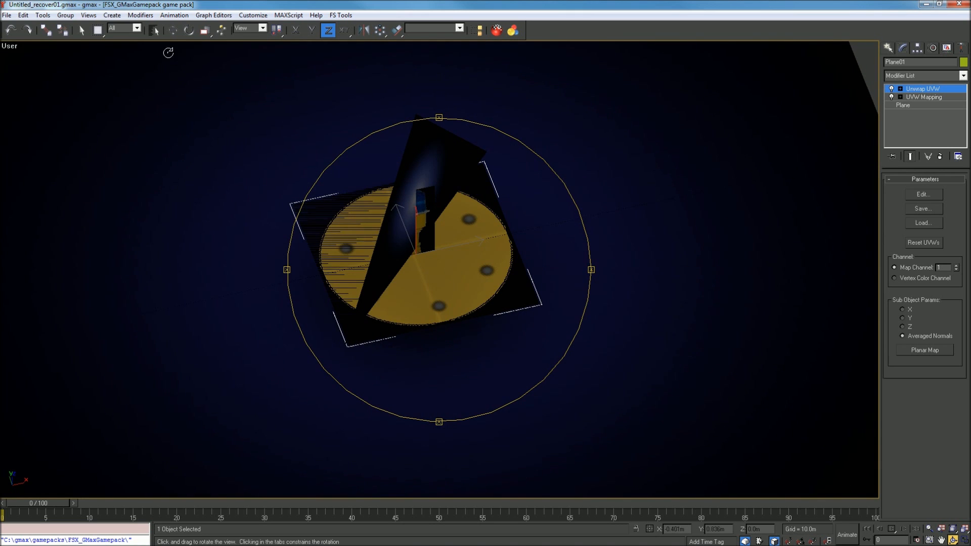
click(205, 30)
drag(203, 49, 205, 47)
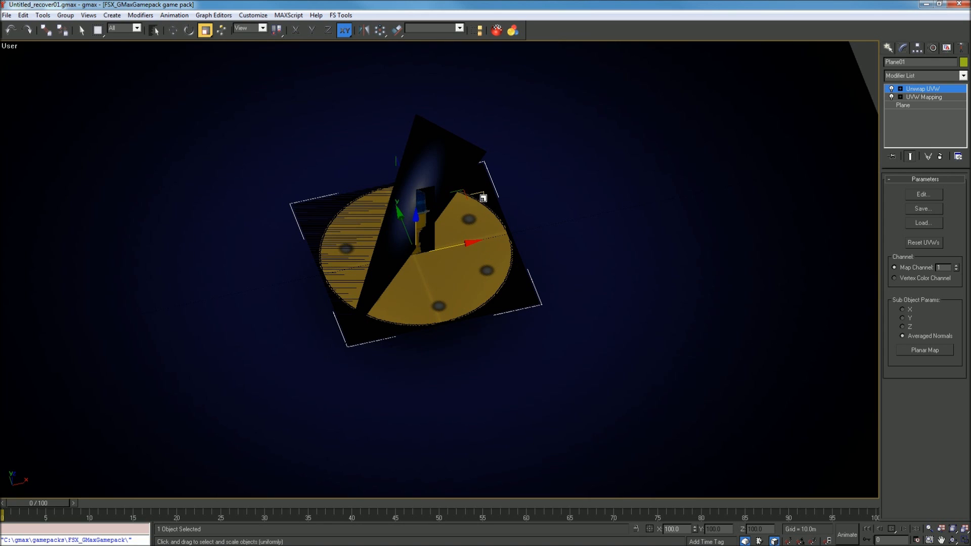
drag(483, 196, 455, 329)
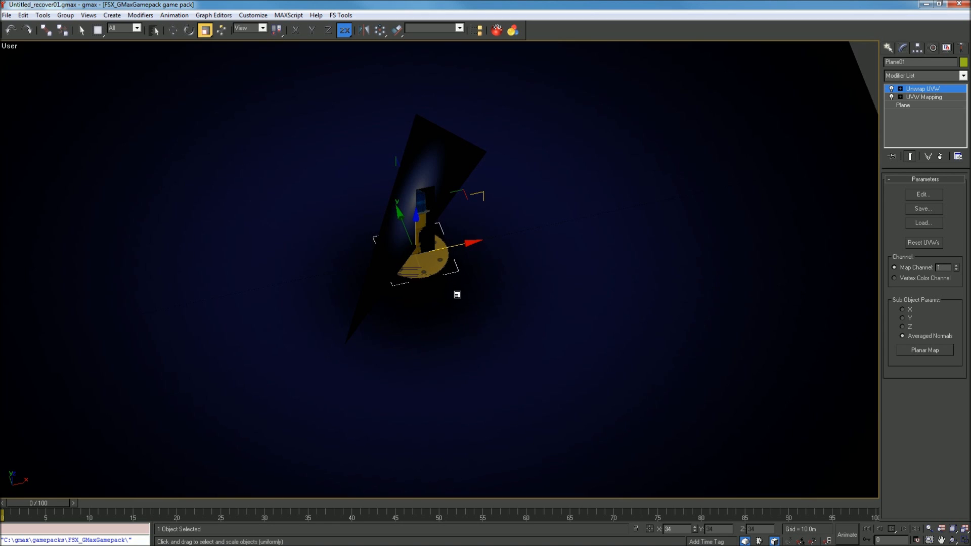
drag(455, 298, 455, 299)
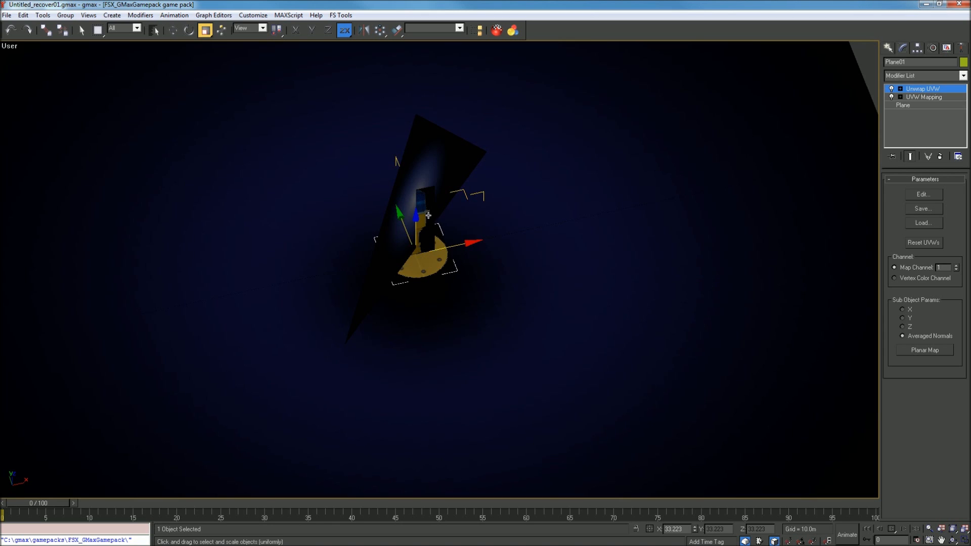
scroll(426, 221, up, 7)
scroll(408, 263, down, 6)
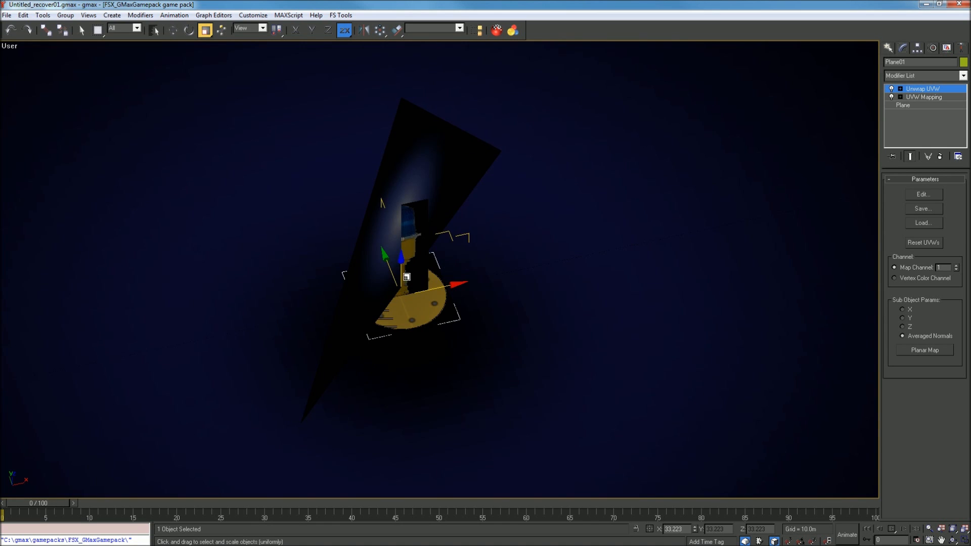
Step: Scale the yellow base plate down uniformly to about 25 percent
scroll(406, 277, up, 5)
scroll(399, 336, down, 4)
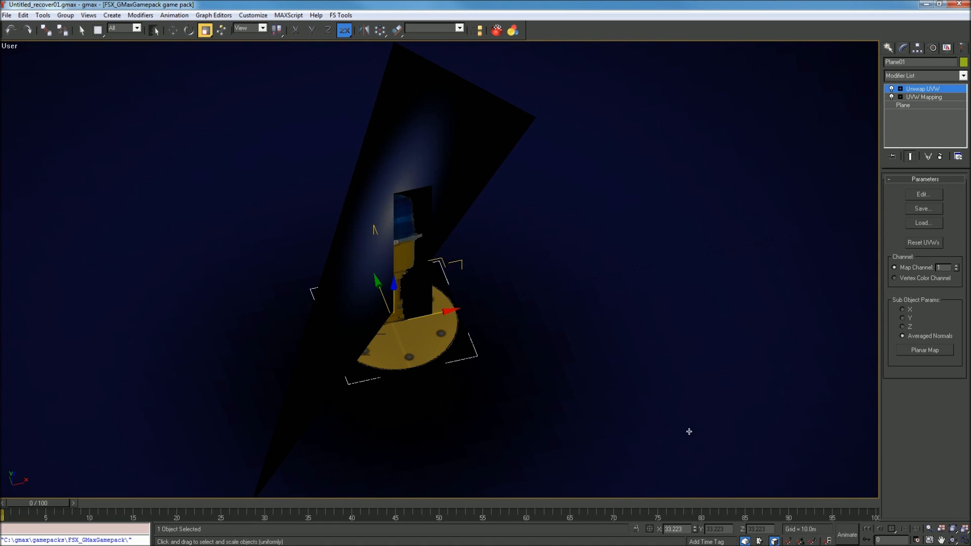
click(952, 540)
drag(360, 301, 401, 291)
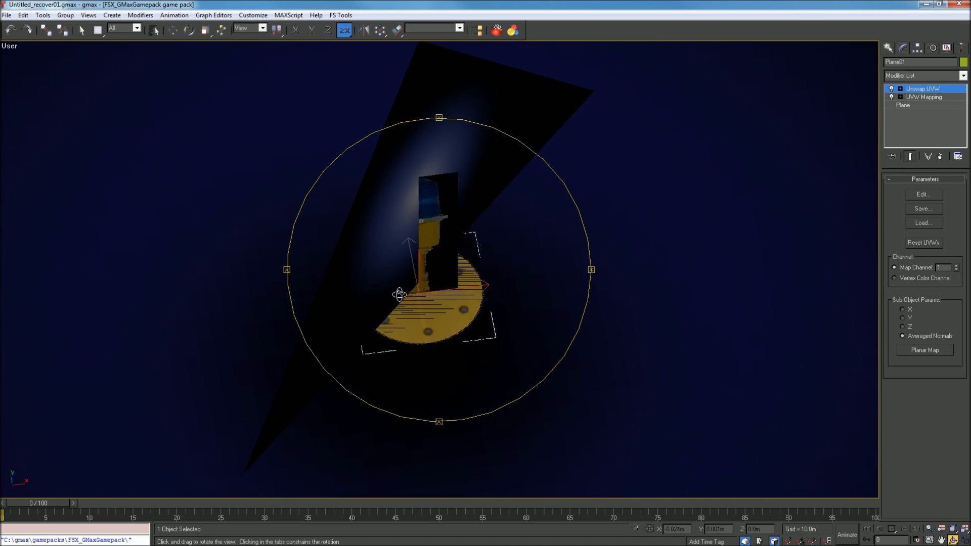
click(204, 31)
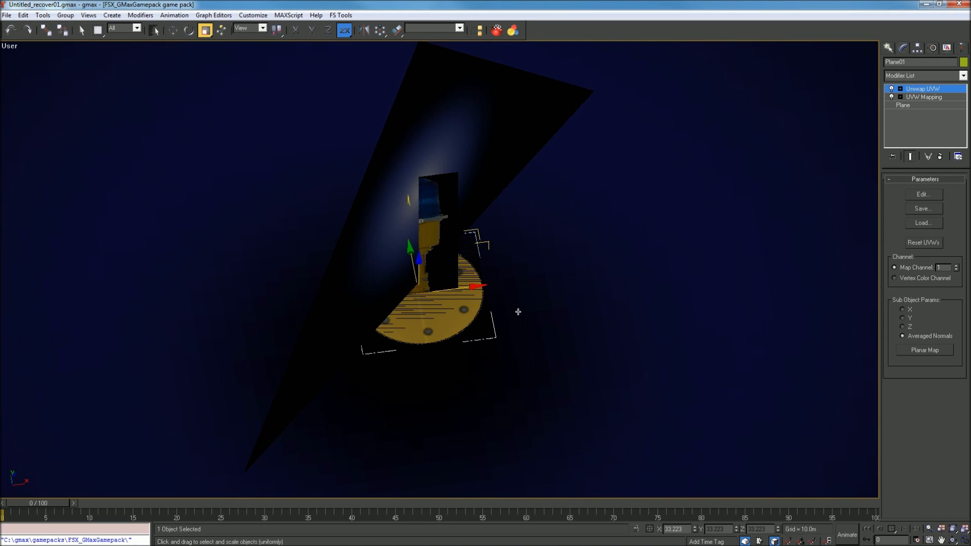
drag(477, 230, 468, 246)
click(467, 116)
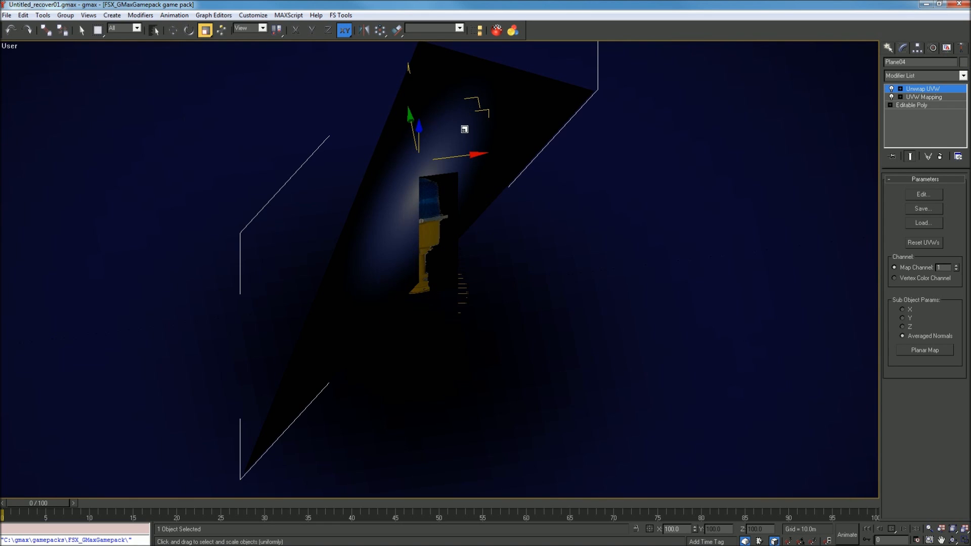
click(456, 277)
click(451, 260)
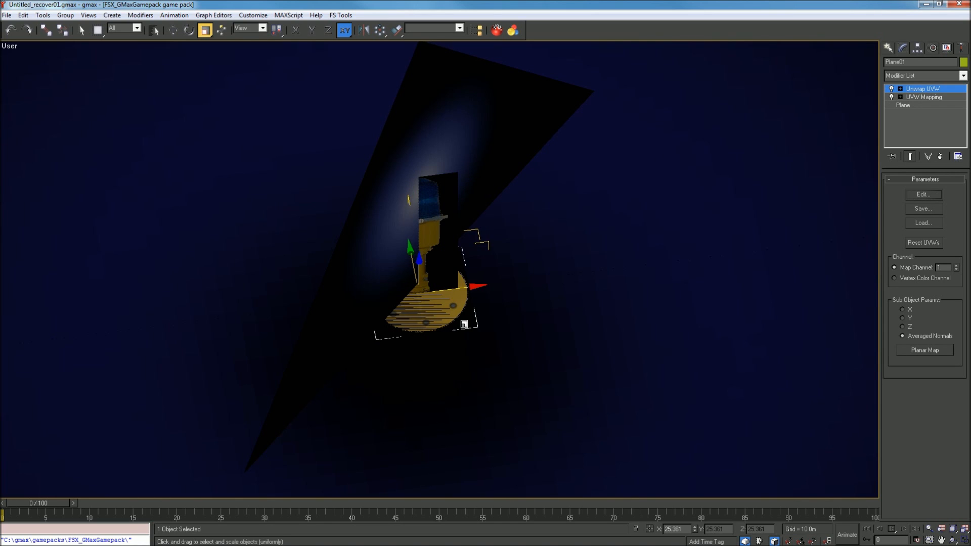
click(448, 322)
Step: Select the large blue ground glow plane and examine its full extent around the light and upright triangle
click(438, 242)
click(438, 241)
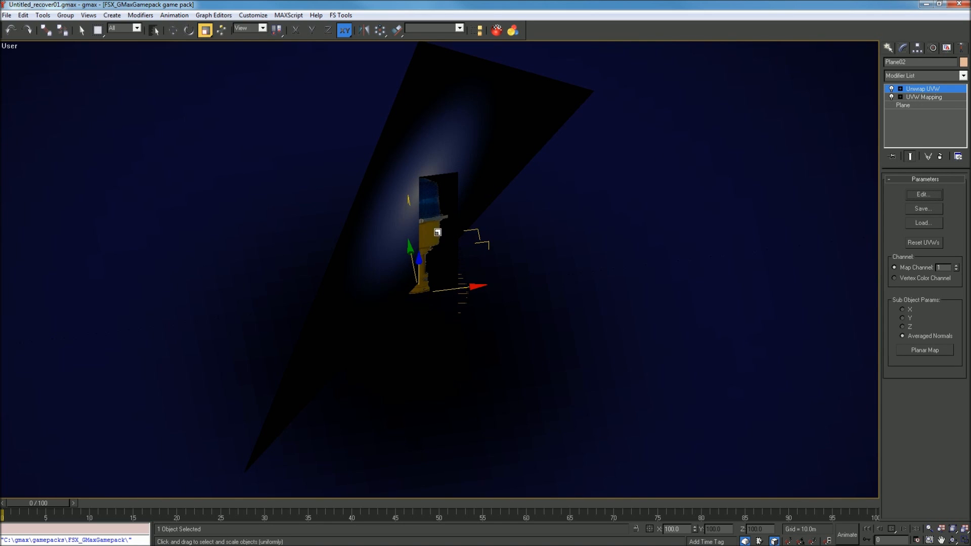
click(173, 30)
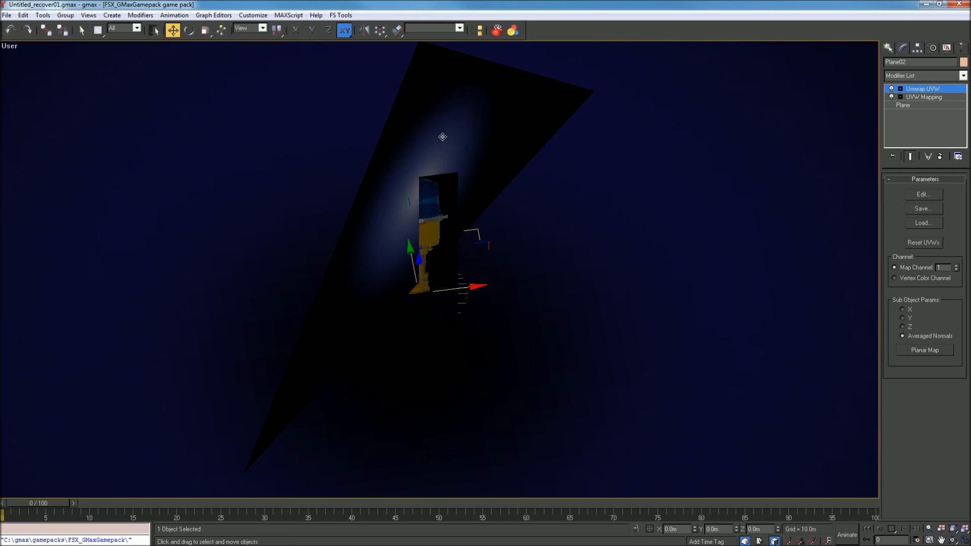
click(457, 205)
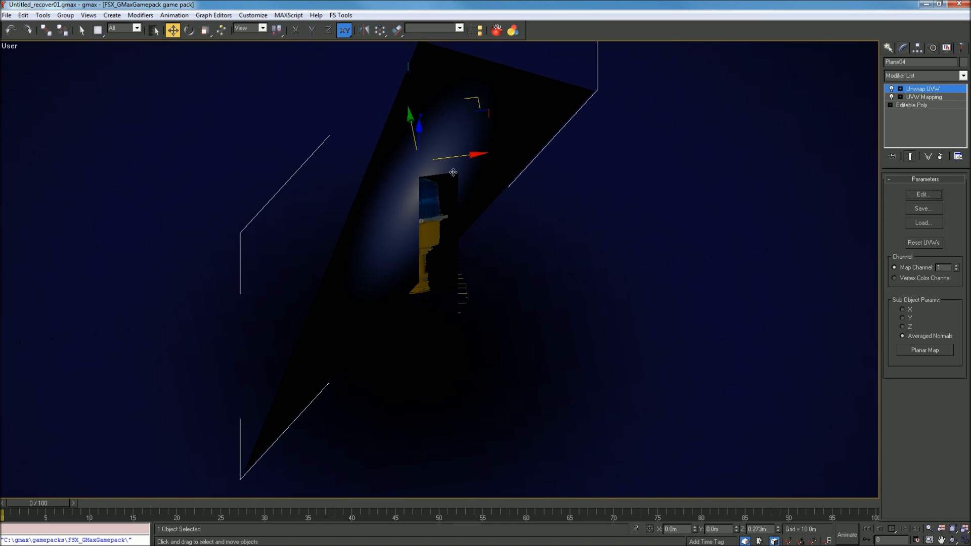
click(566, 173)
scroll(566, 173, down, 8)
scroll(565, 181, up, 6)
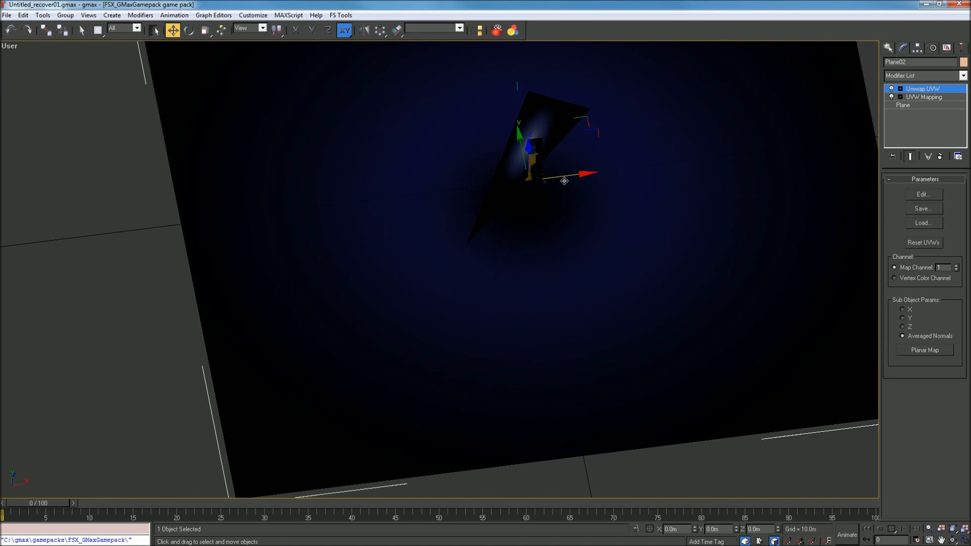
scroll(564, 181, down, 4)
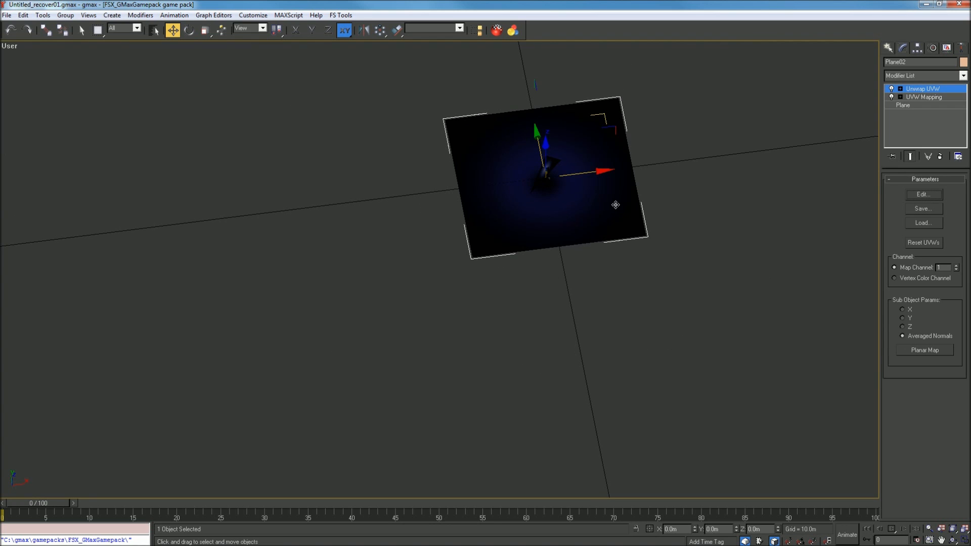
click(663, 182)
scroll(663, 183, up, 3)
click(535, 208)
scroll(535, 209, down, 3)
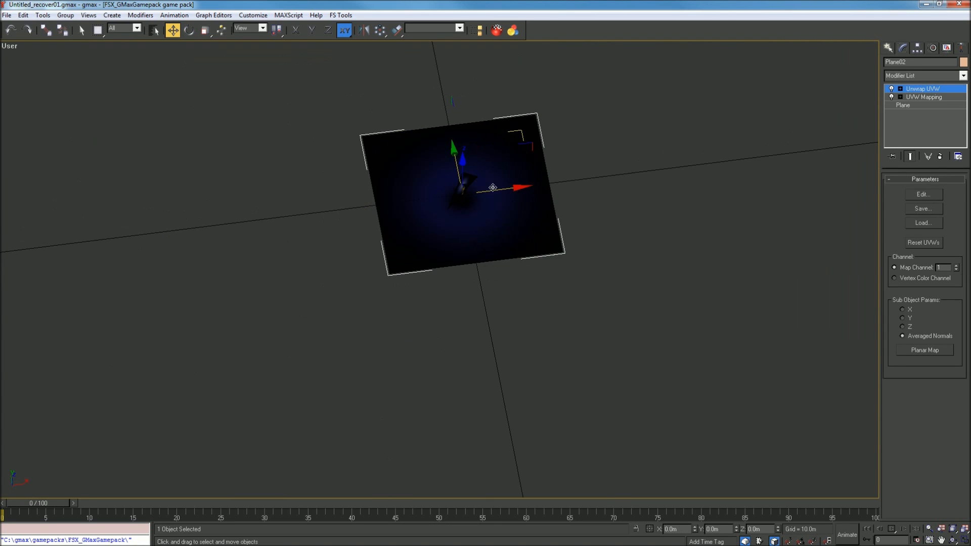
Step: Scale the ground glow plane down uniformly to about 40 percent
scroll(457, 130, up, 2)
click(205, 30)
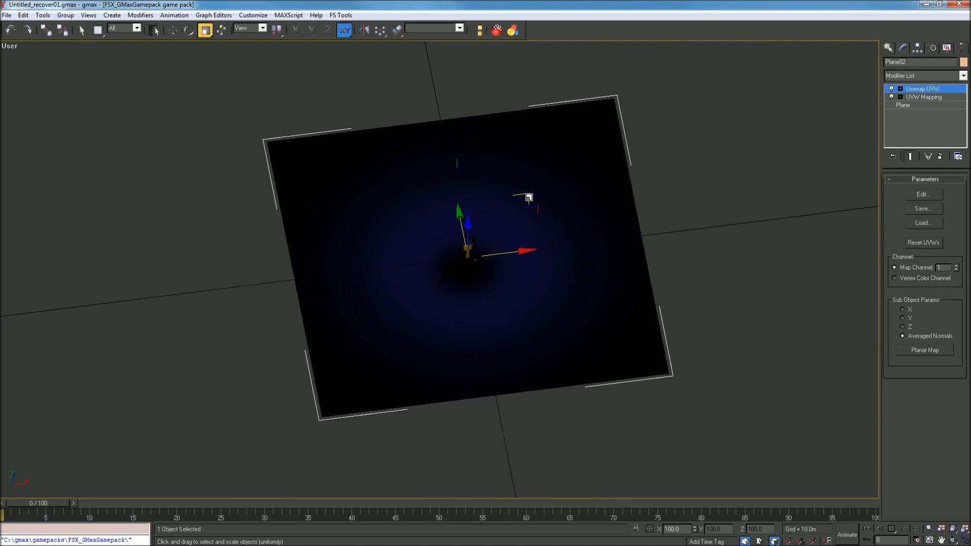
drag(523, 194, 505, 271)
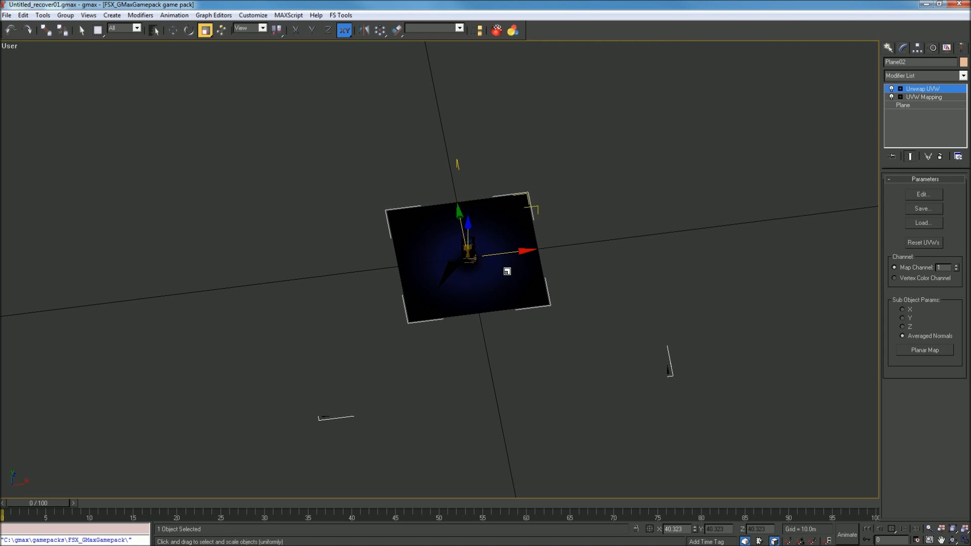
scroll(508, 268, up, 4)
scroll(507, 268, up, 2)
scroll(508, 258, up, 2)
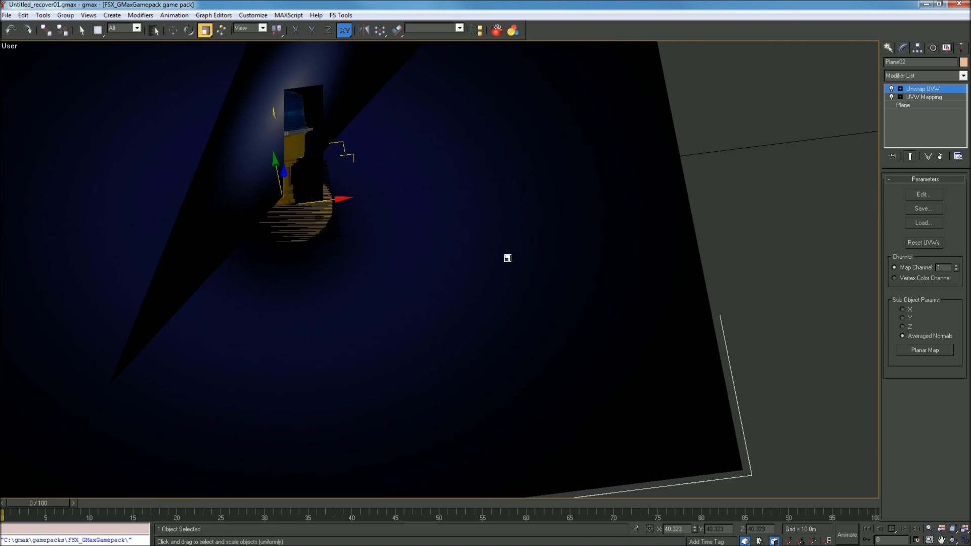
scroll(507, 258, down, 5)
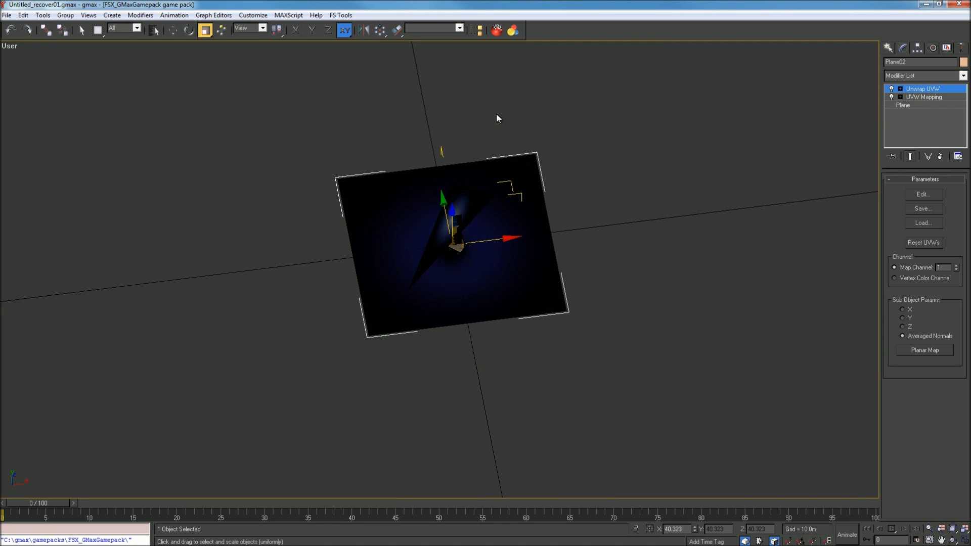
scroll(500, 202, up, 2)
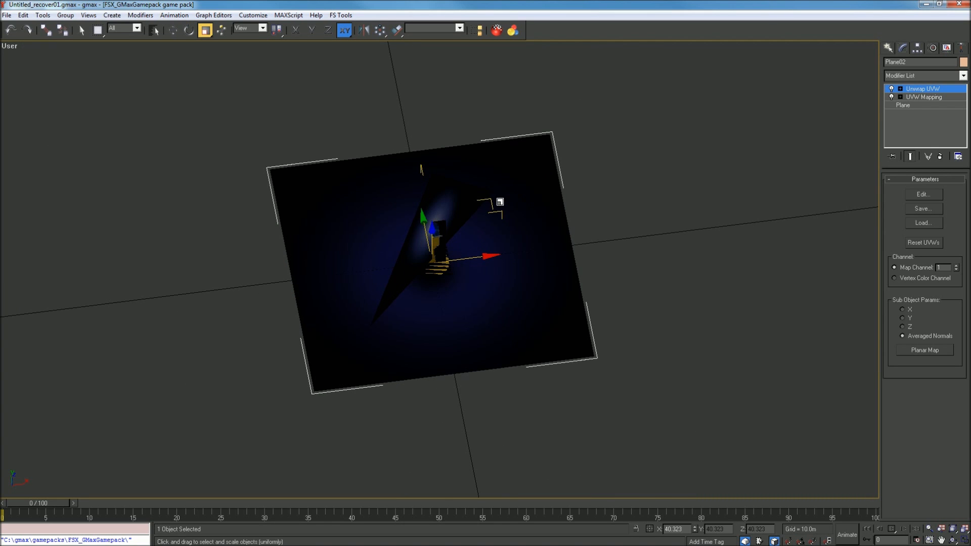
scroll(500, 202, up, 1)
drag(457, 225, 377, 264)
Step: Deselect the ground plane and switch the viewport to the Top view with Smooth + Highlights shading
click(173, 30)
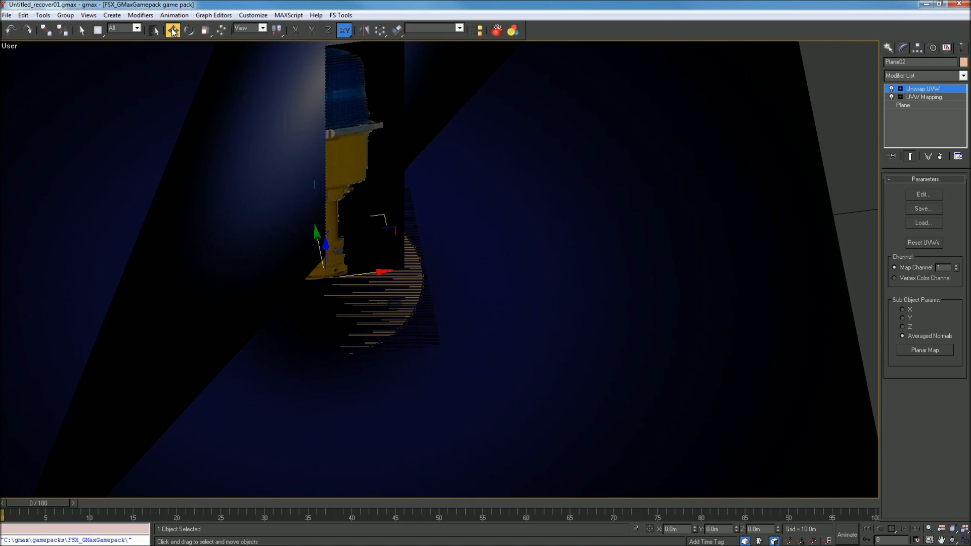
right_click(15, 46)
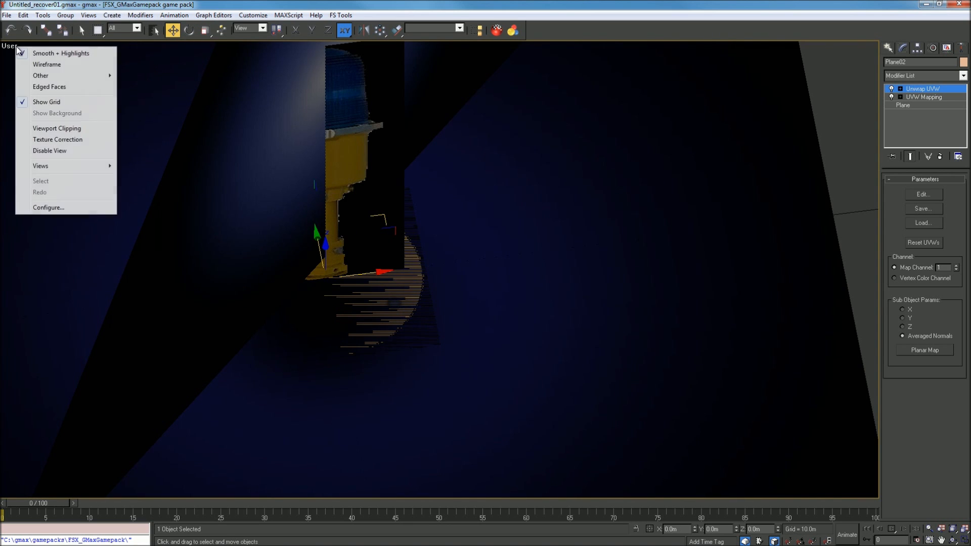
click(600, 45)
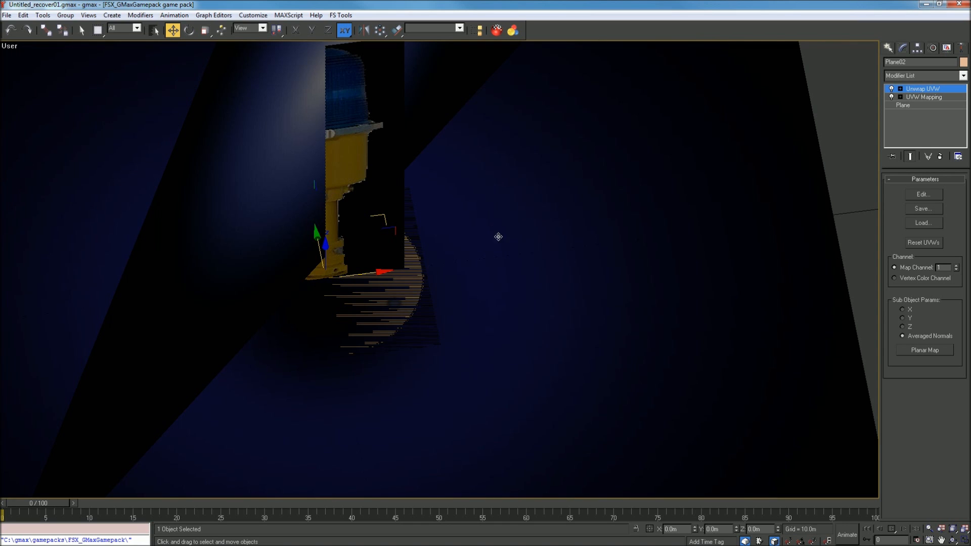
click(622, 111)
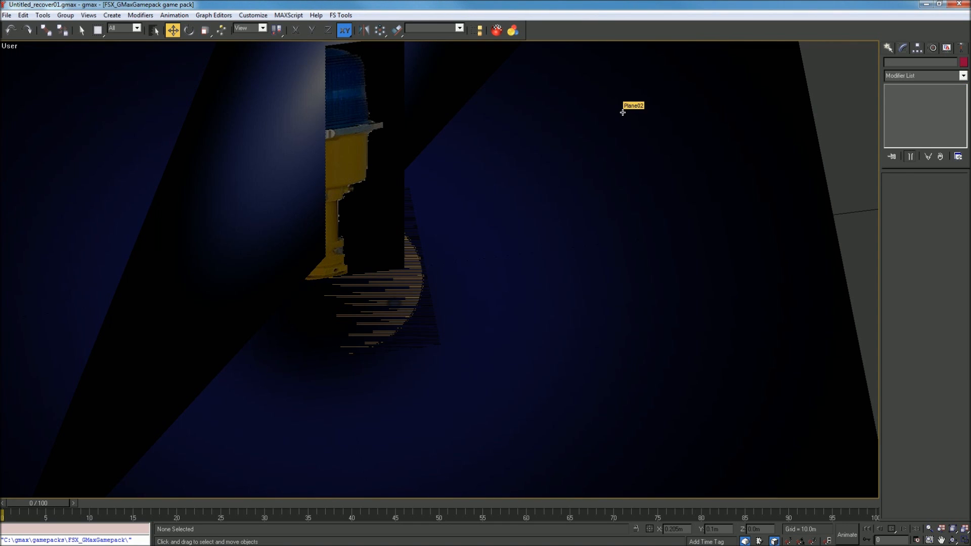
right_click(12, 46)
mouse_move(72, 164)
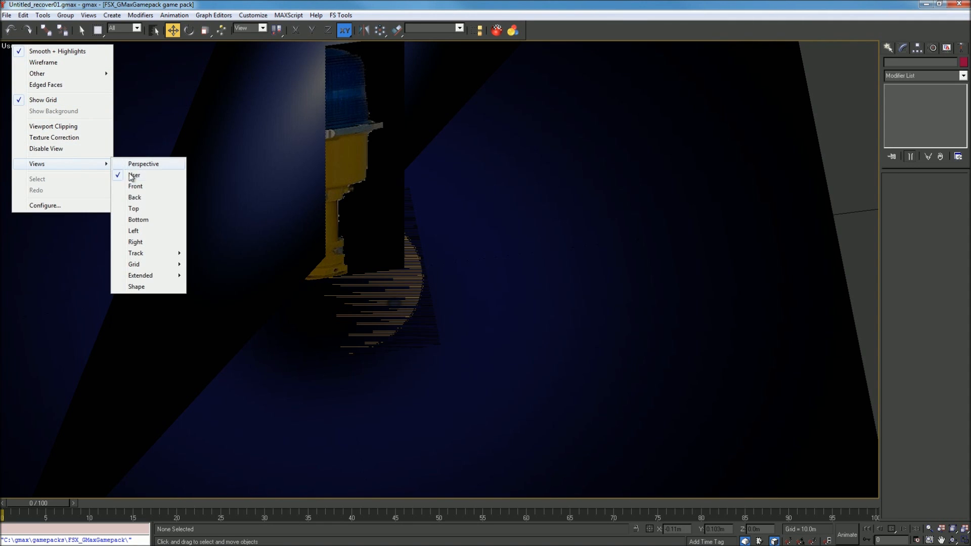
click(154, 207)
scroll(392, 304, up, 4)
right_click(8, 46)
click(30, 49)
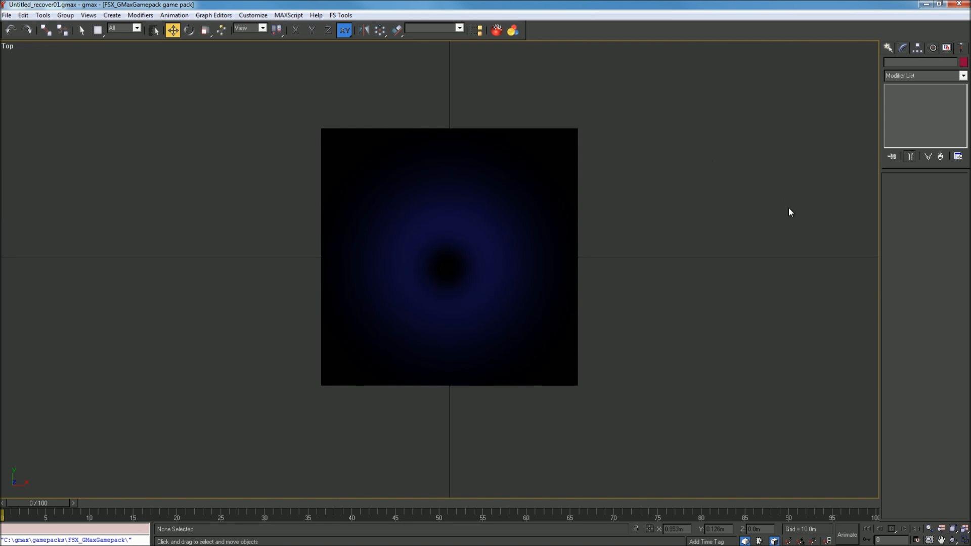
Step: Move the ground glow plane slightly in the Top view to about X 0.005 m, Y 0.006 m
click(461, 263)
scroll(460, 263, up, 4)
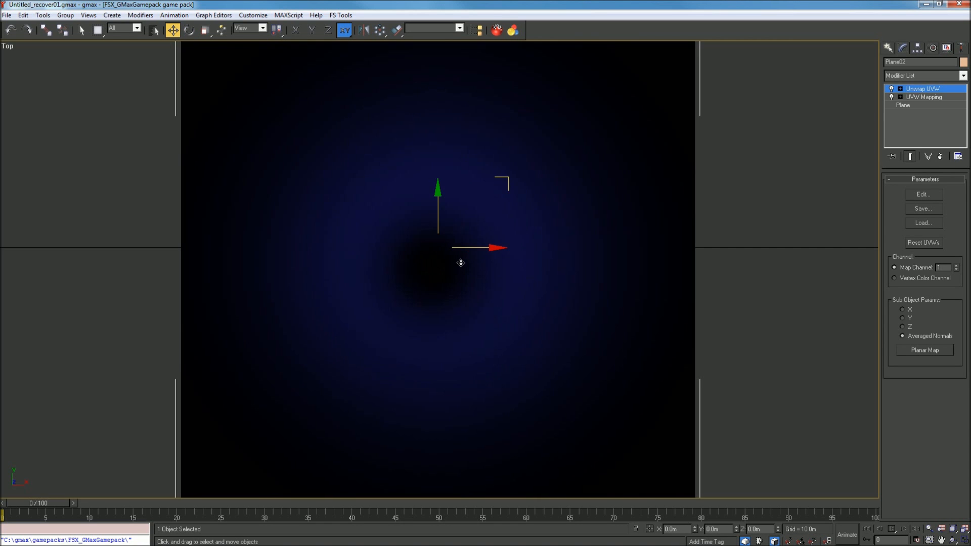
scroll(460, 263, down, 2)
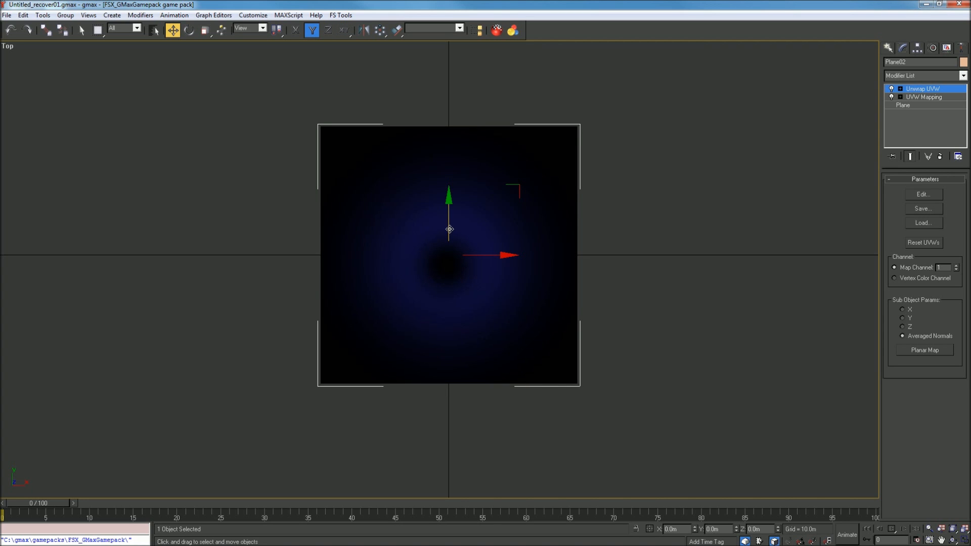
drag(449, 230, 450, 228)
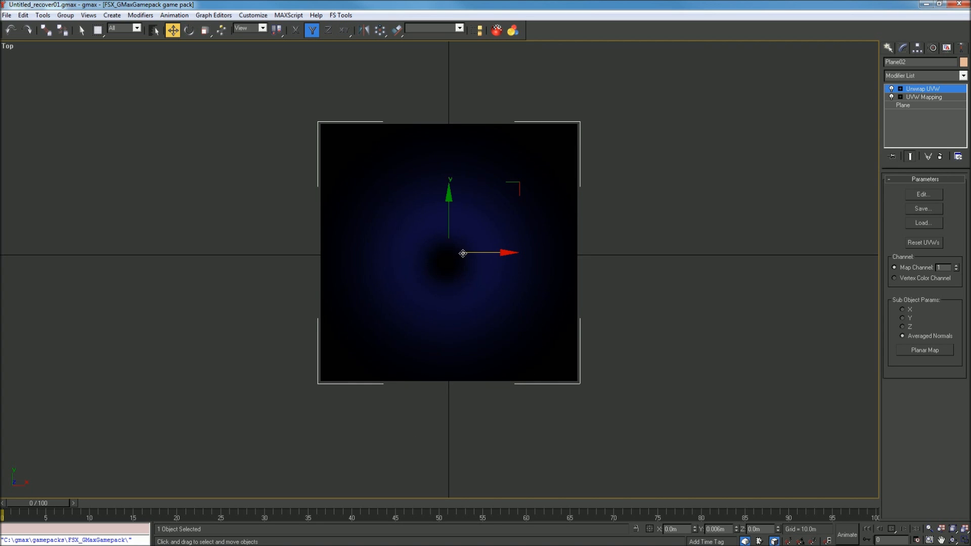
drag(472, 253, 474, 253)
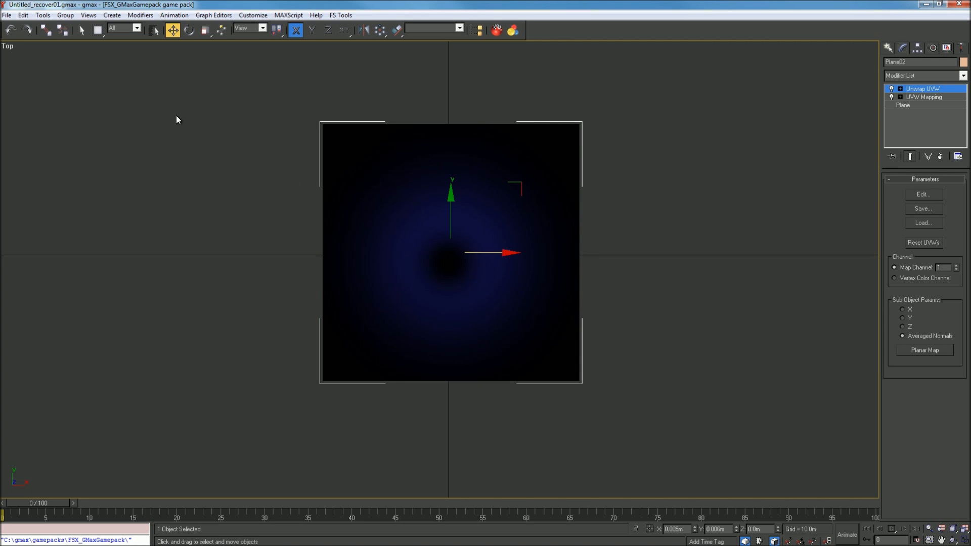
Step: Examine the ground plane's alignment in Lit Wireframes display, restoring Smooth + Highlights shading
right_click(11, 47)
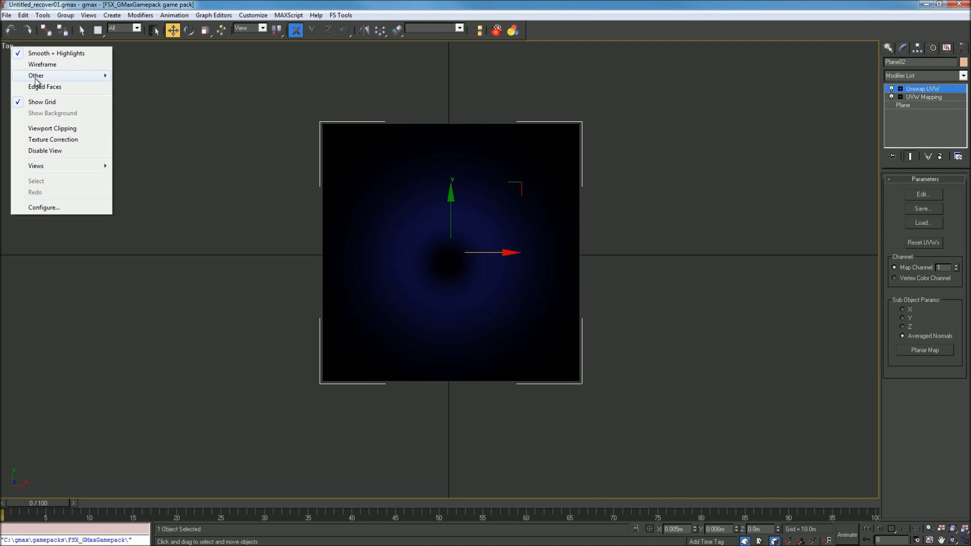
mouse_move(36, 80)
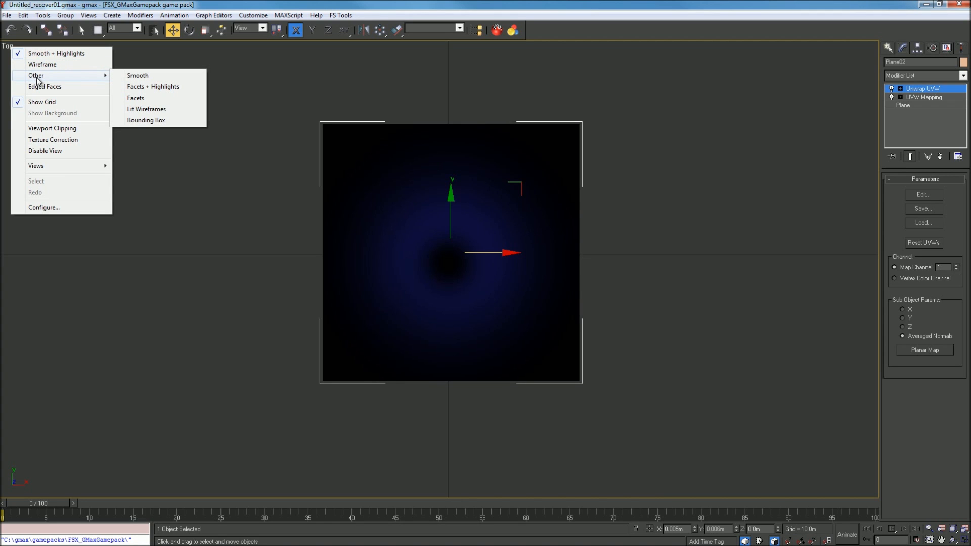
click(155, 111)
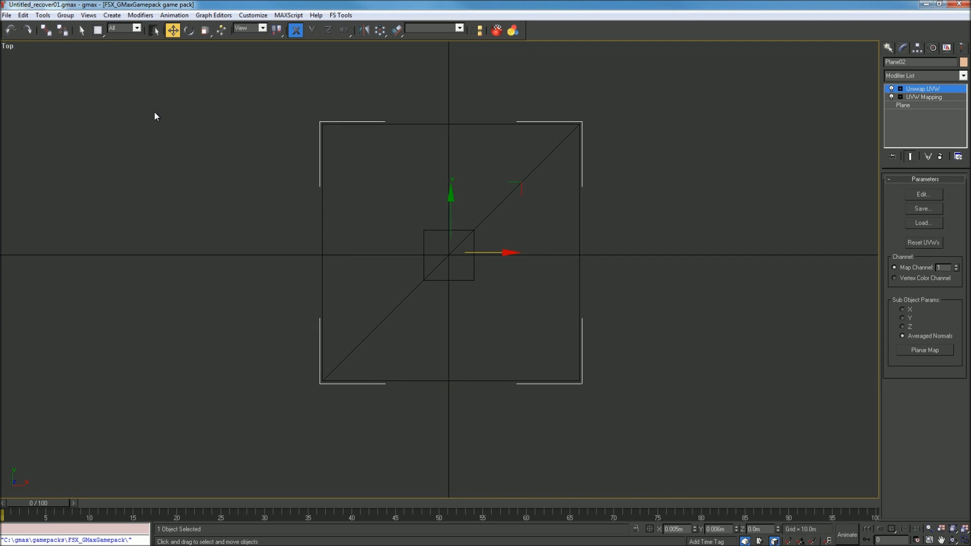
click(408, 94)
right_click(7, 53)
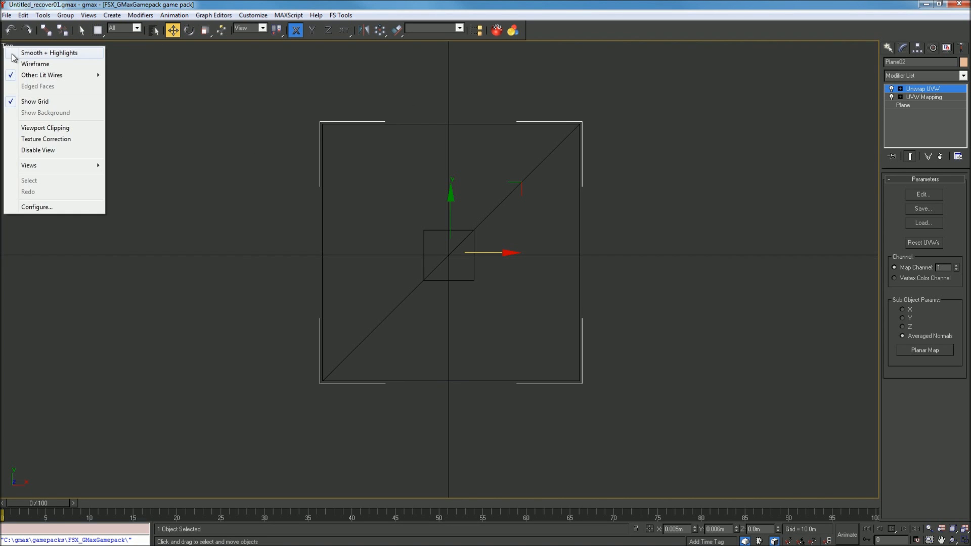
click(20, 53)
Step: Raise the ground glow plane along Z to about 0.011 m at the base of the light fixture
click(951, 540)
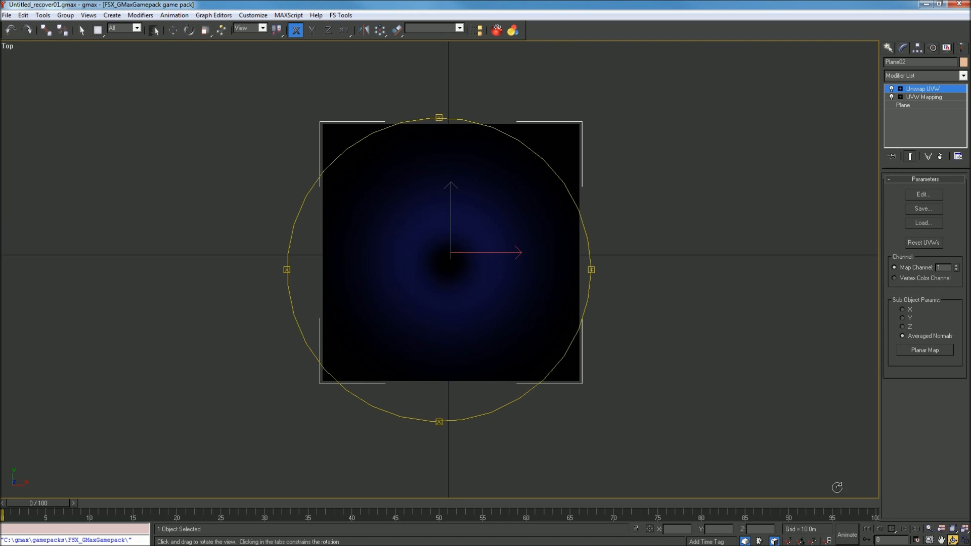
drag(473, 260, 459, 209)
click(173, 31)
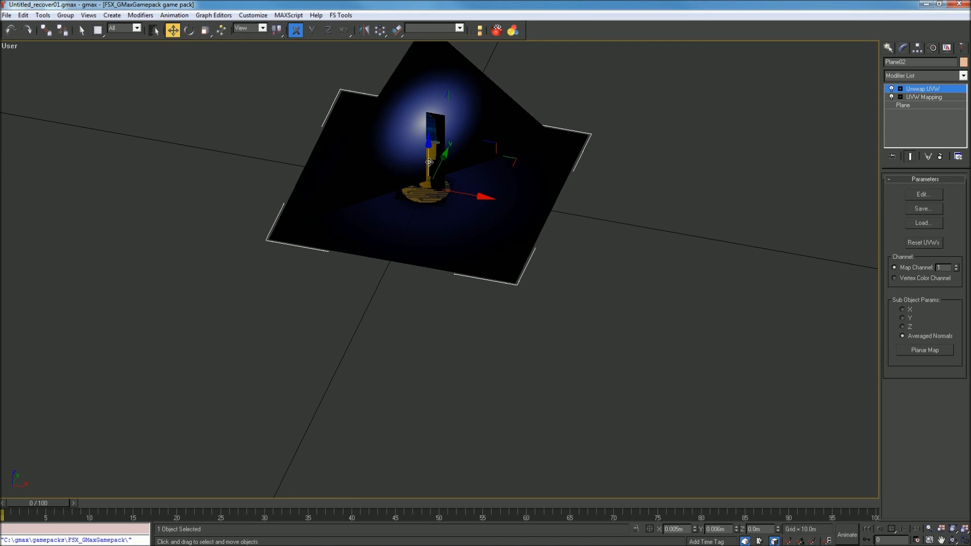
click(428, 160)
drag(428, 160, 428, 157)
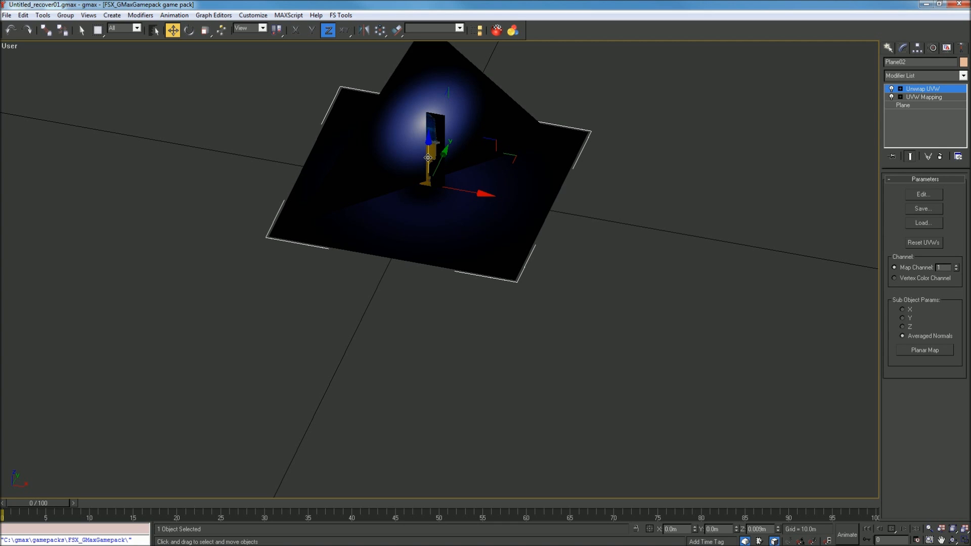
drag(427, 157, 427, 157)
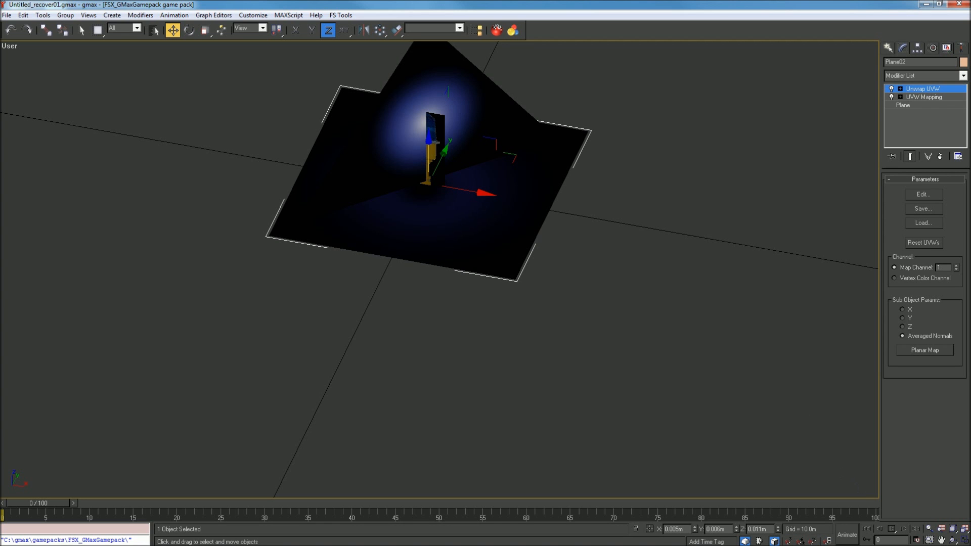
Step: Shift the ground glow plane along Y to about 0.021 m
click(953, 540)
drag(485, 264, 574, 320)
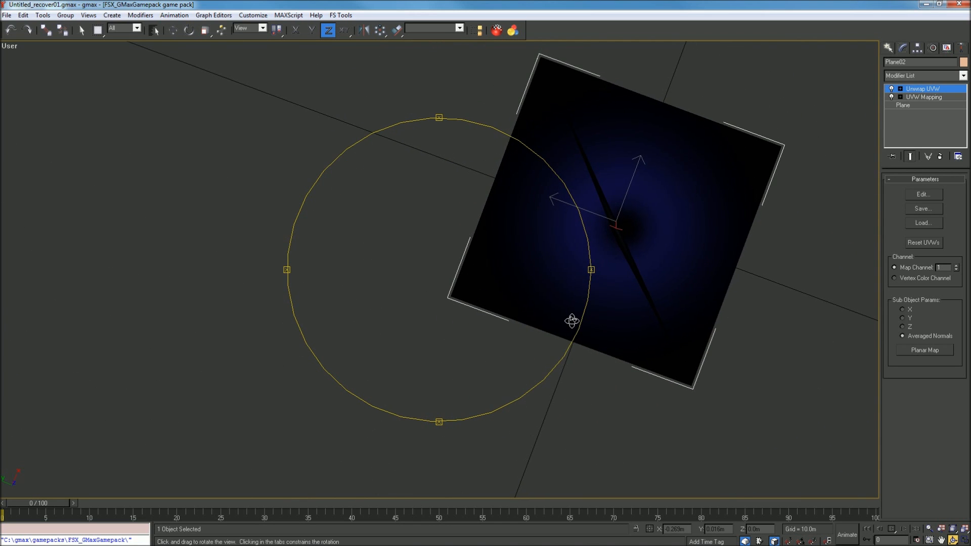
click(173, 32)
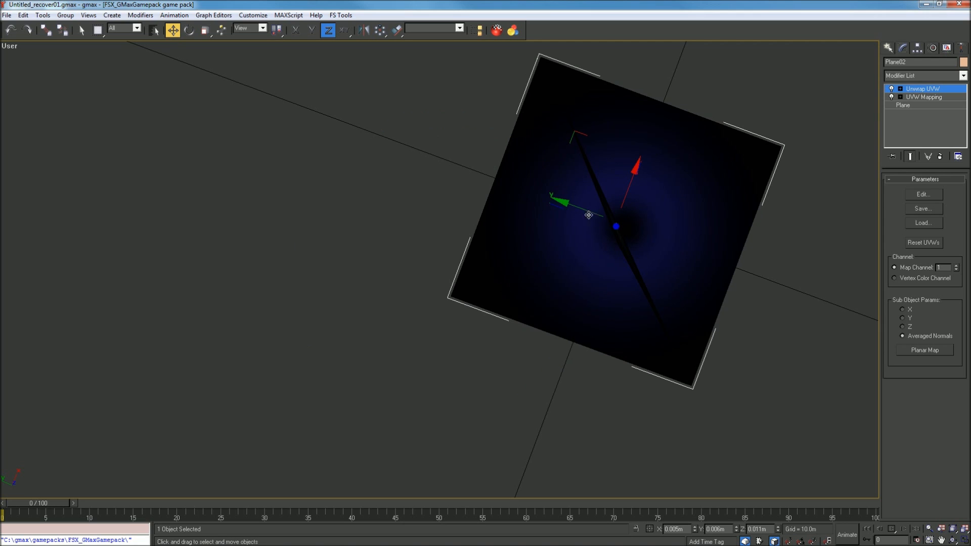
drag(582, 210, 598, 208)
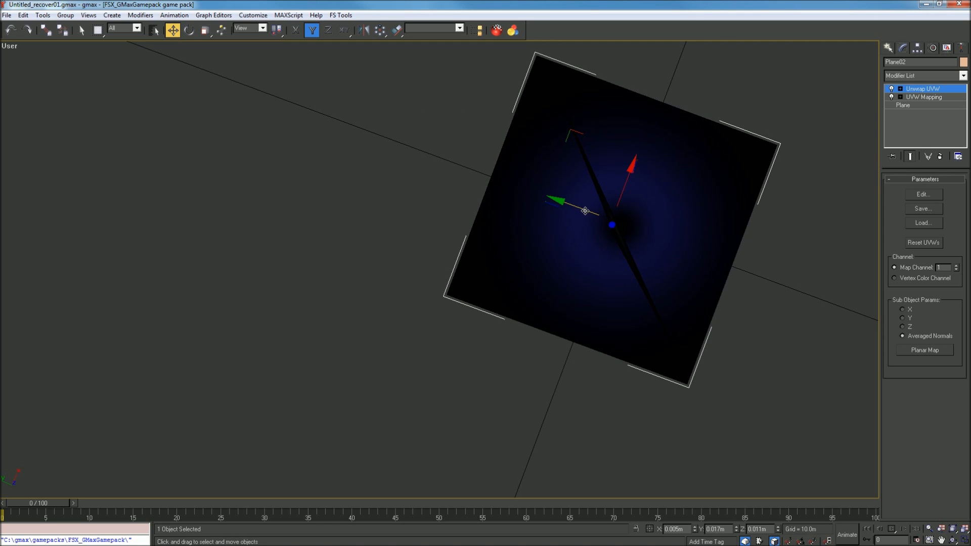
drag(584, 210, 582, 209)
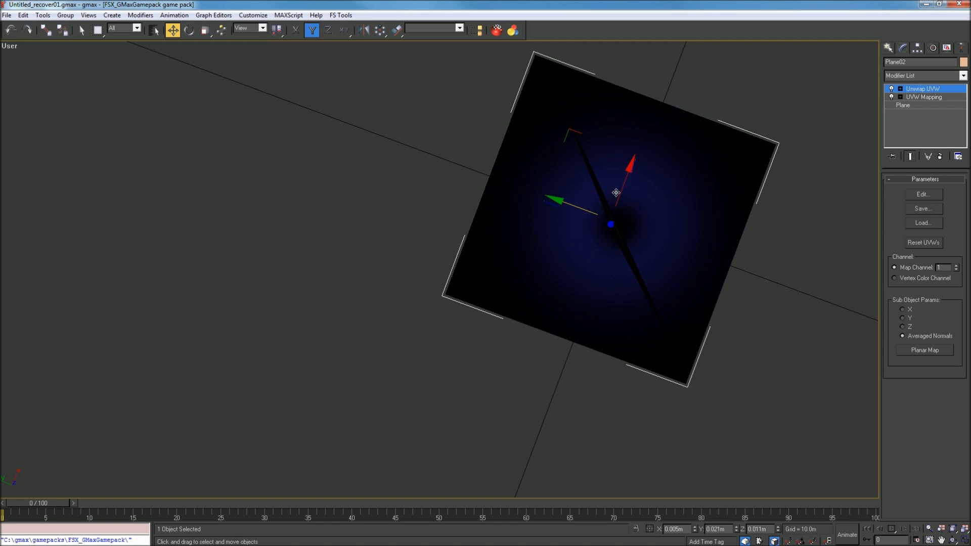
Step: Clone the upright light-fixture plane Plane03 once, rotated -90 degrees about Z, so two planes cross
click(953, 540)
drag(460, 280, 352, 238)
drag(467, 278, 546, 206)
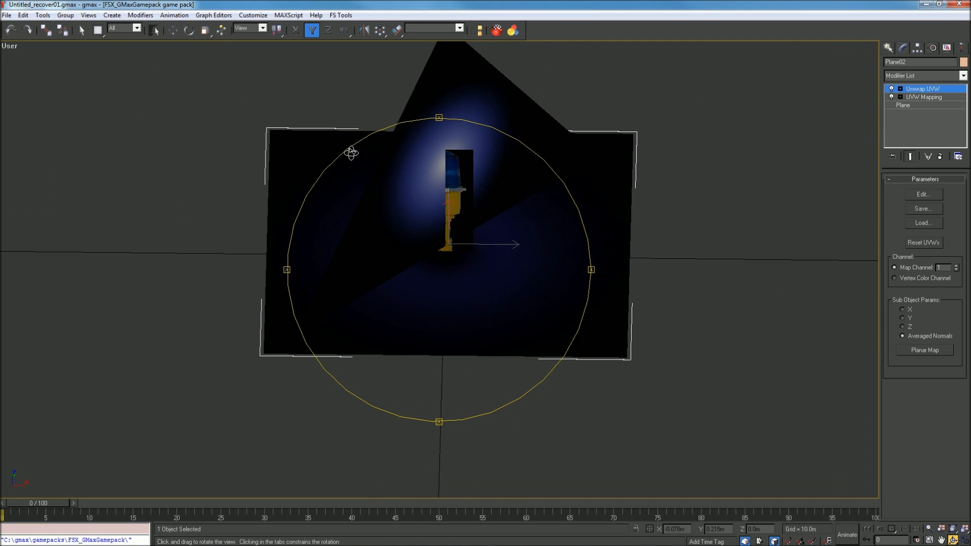
click(81, 30)
click(456, 169)
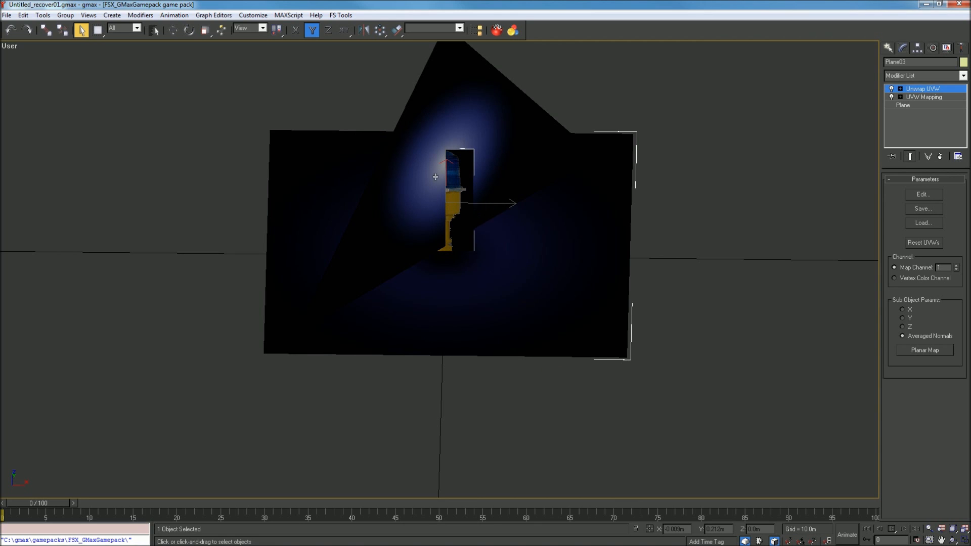
click(189, 30)
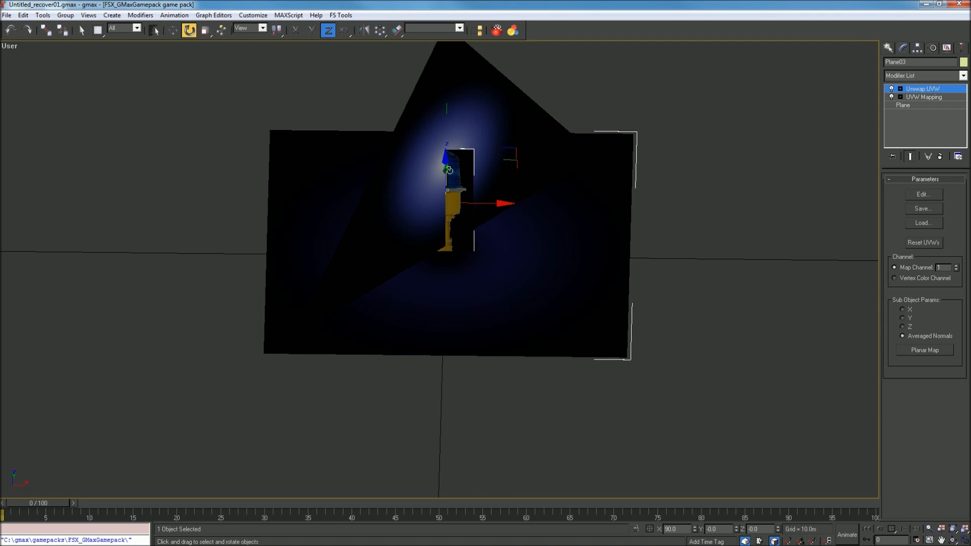
shift+drag(449, 170, 504, 201)
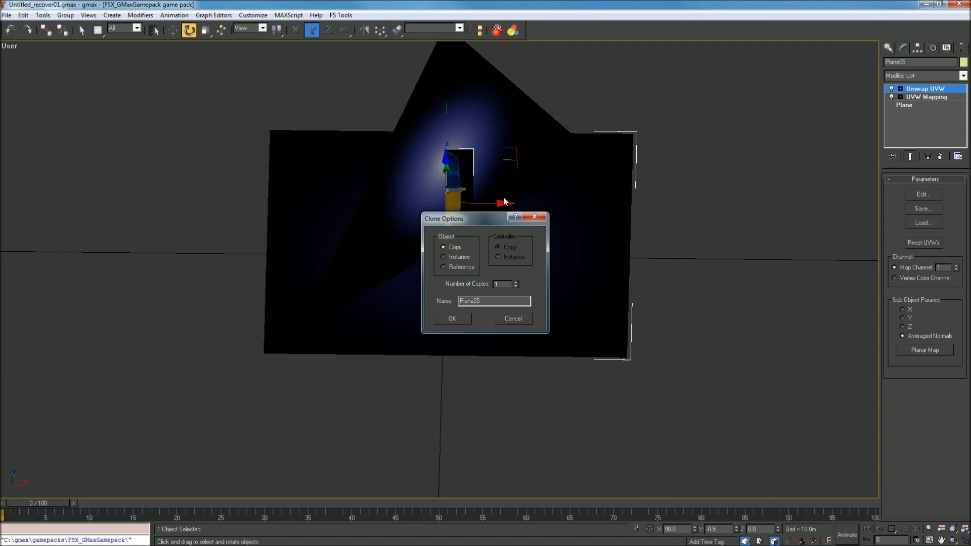
click(514, 322)
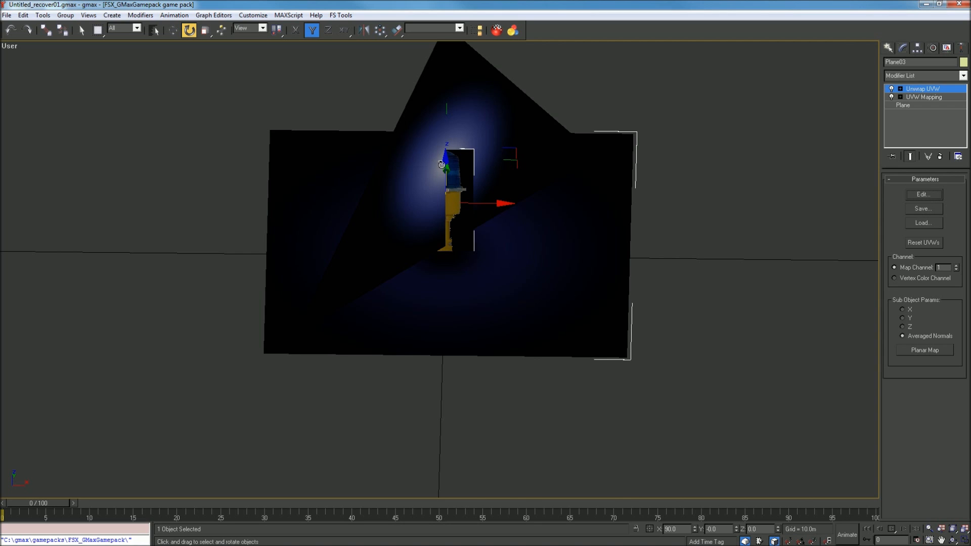
key(F7)
mouse_move(446, 164)
mouse_down()
mouse_move(458, 154)
mouse_move(530, 194)
mouse_move(646, 182)
mouse_move(630, 81)
mouse_move(618, 74)
mouse_up()
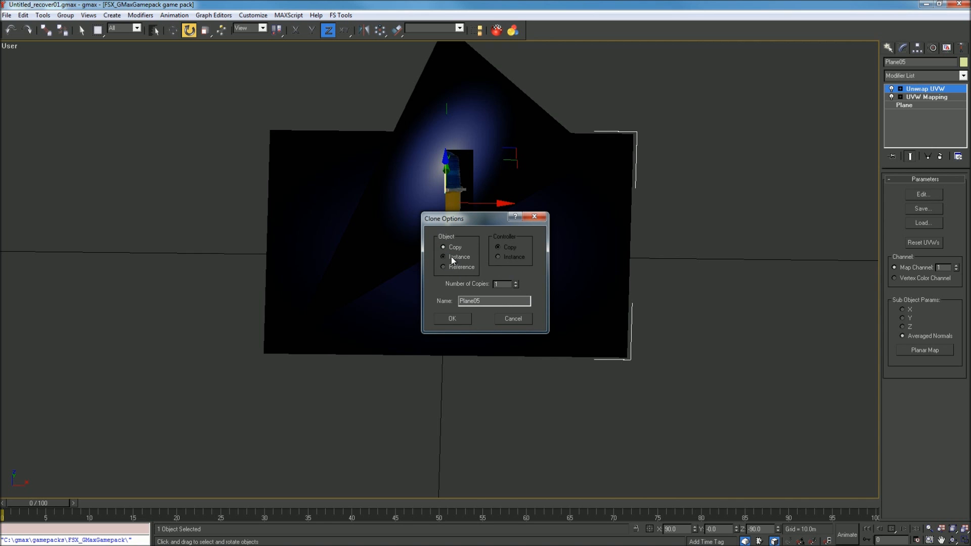
click(458, 320)
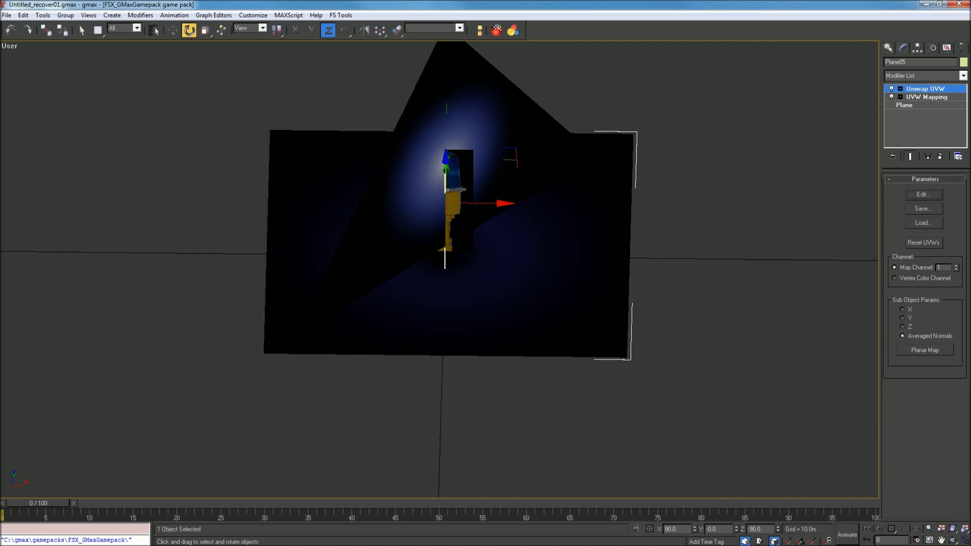
click(953, 540)
drag(442, 318, 440, 288)
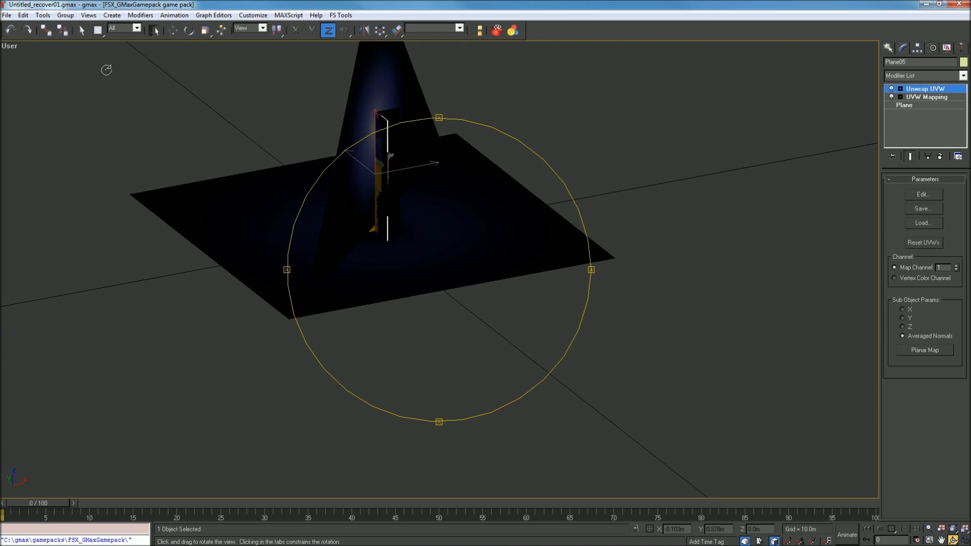
Step: Clone the large upright glow plane Plane04 once as an instance, rotated -90 degrees about Z, so the two cross
click(82, 31)
click(360, 165)
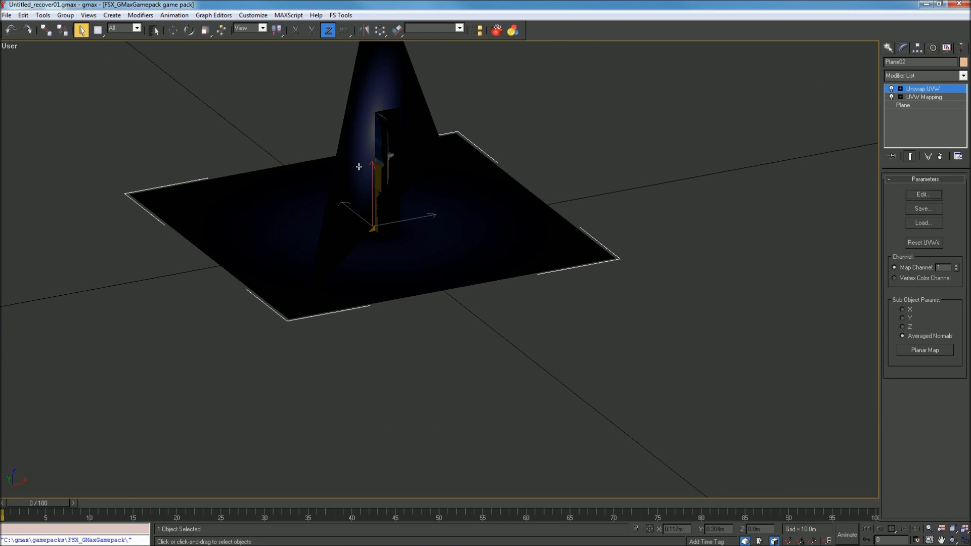
click(353, 104)
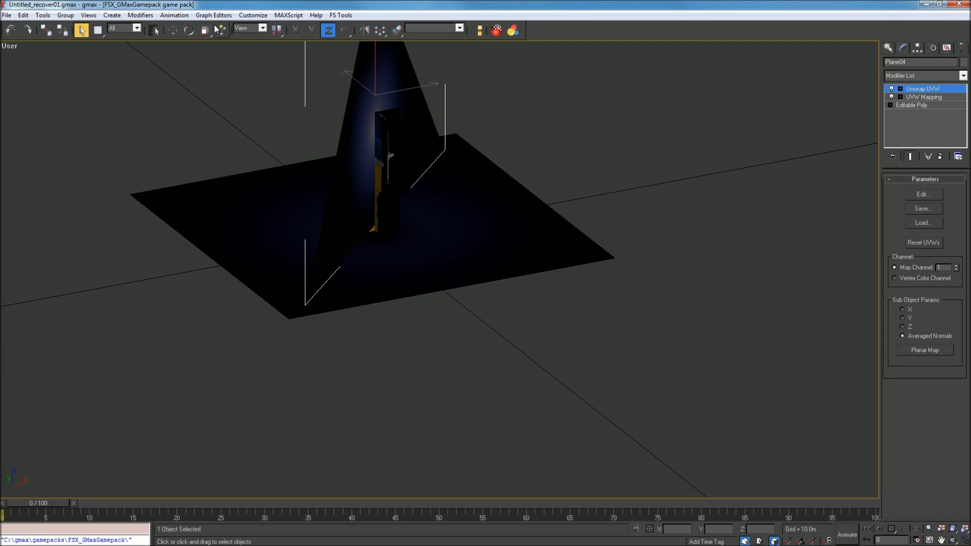
click(189, 29)
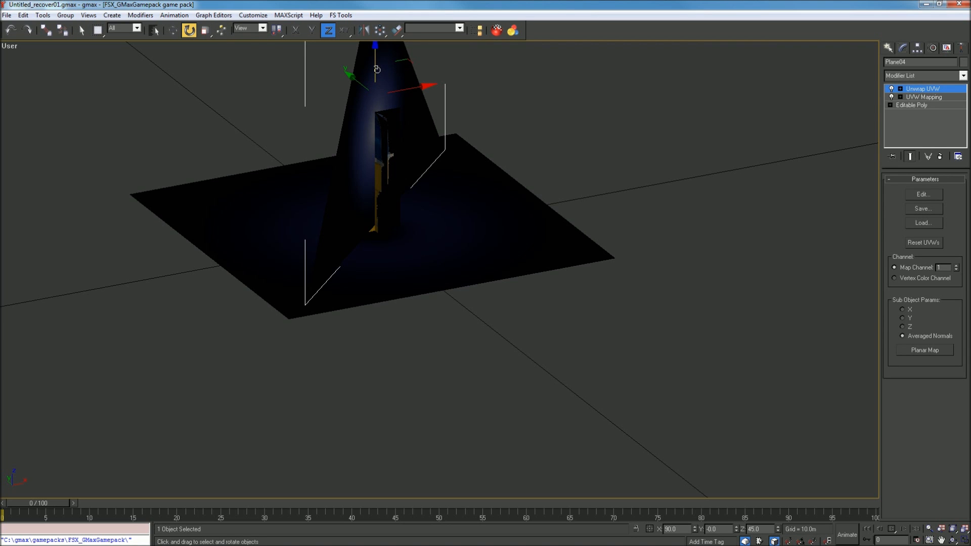
shift+drag(376, 69, 448, 506)
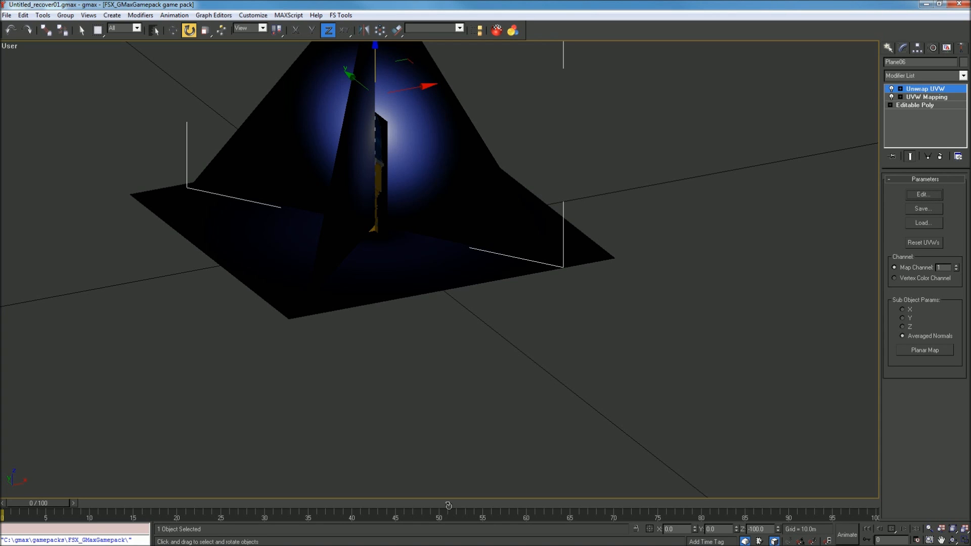
shift+drag(449, 506, 433, 516)
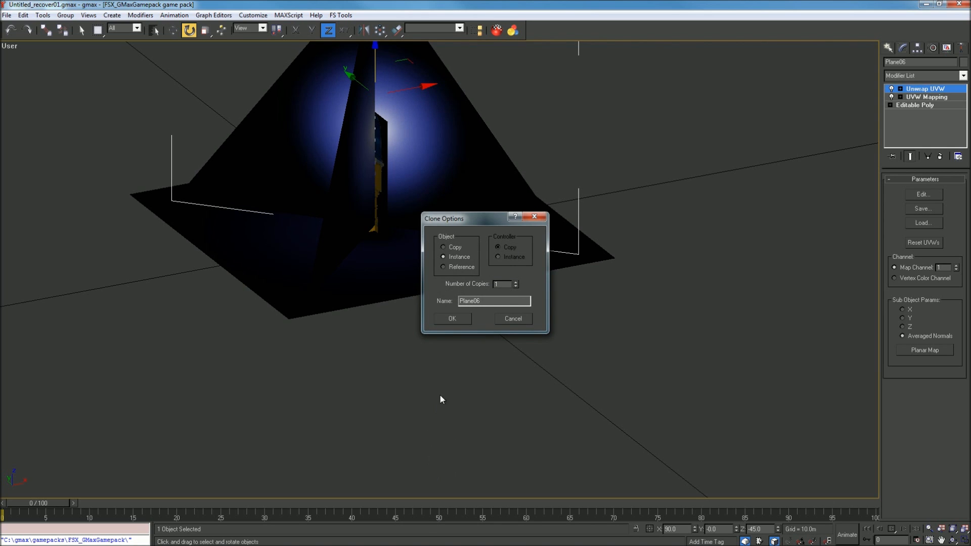
click(448, 324)
Step: Clone the new glow plane Plane06 once as an instance, rotated -45 degrees about Z
click(953, 540)
drag(516, 288, 436, 316)
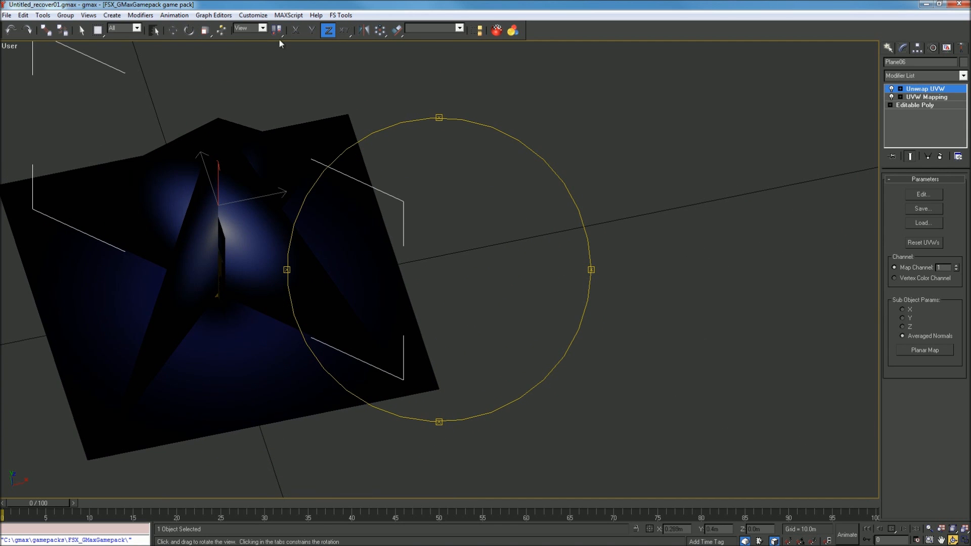
mouse_move(256, 4)
click(941, 541)
drag(294, 352, 360, 339)
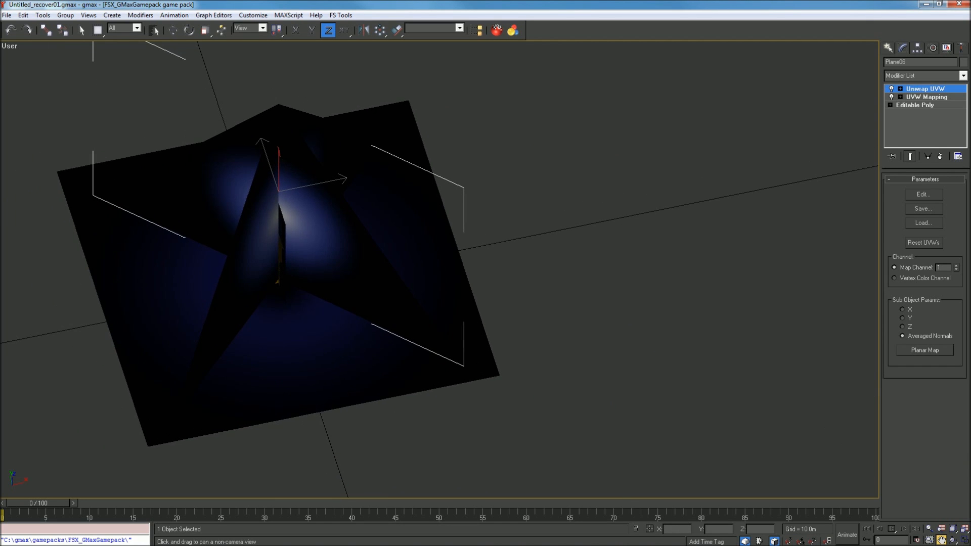
click(953, 540)
drag(412, 288, 377, 255)
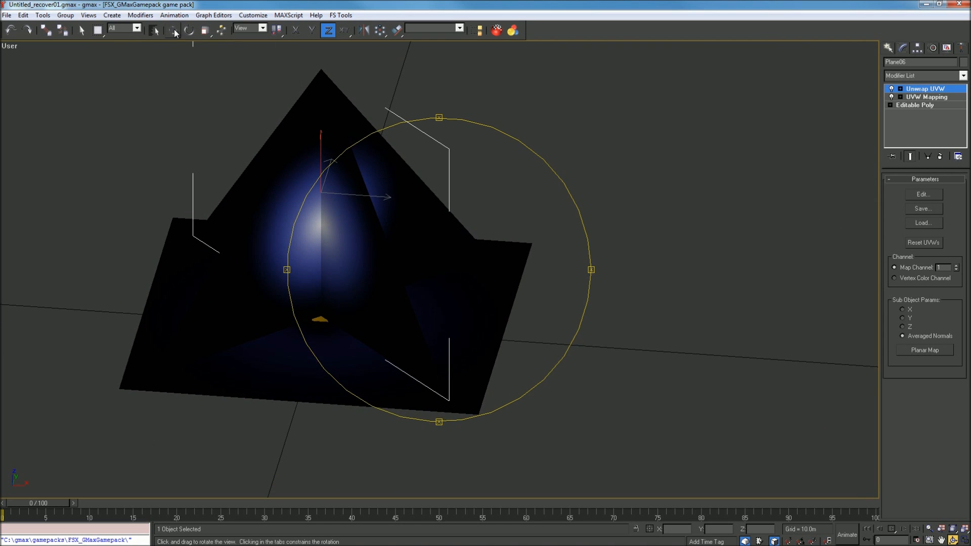
click(174, 28)
click(188, 30)
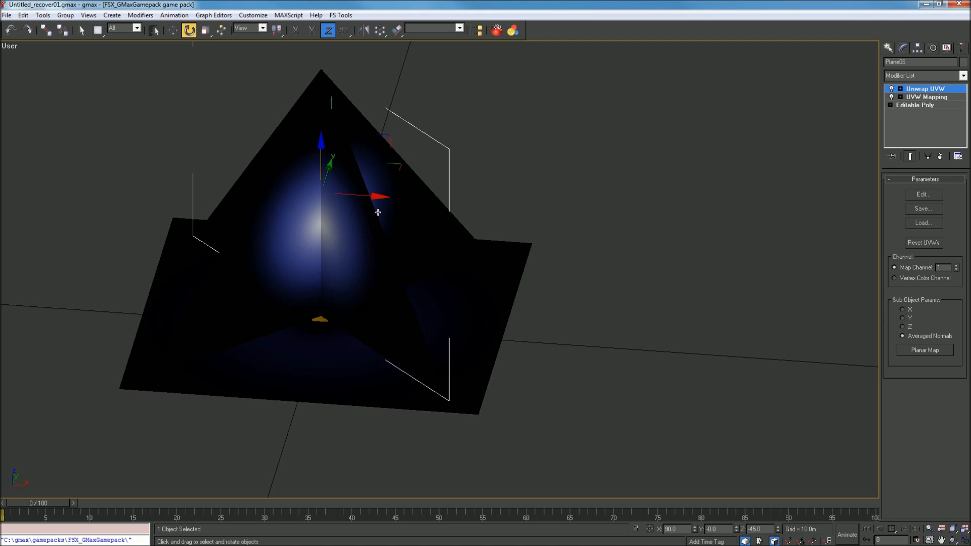
mouse_move(348, 233)
shift+mouse_down()
mouse_move(310, 205)
mouse_move(343, 229)
mouse_move(211, 204)
mouse_move(199, 232)
mouse_move(167, 211)
mouse_move(158, 180)
mouse_move(156, 187)
shift+mouse_up()
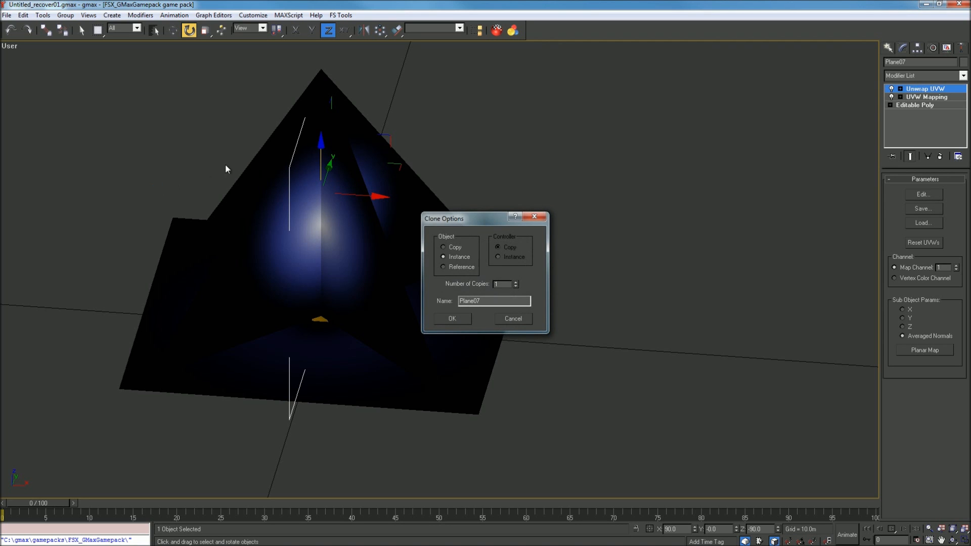
click(452, 319)
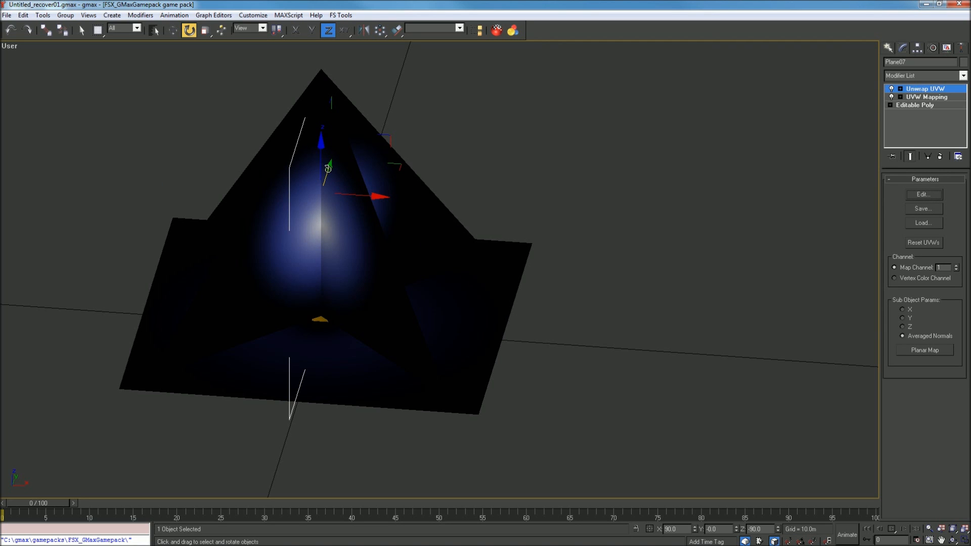
Step: Rotate the newest glow plane 90 degrees about Y so it lies flat, and shift it along X to about 0.062 m
drag(329, 169, 433, 262)
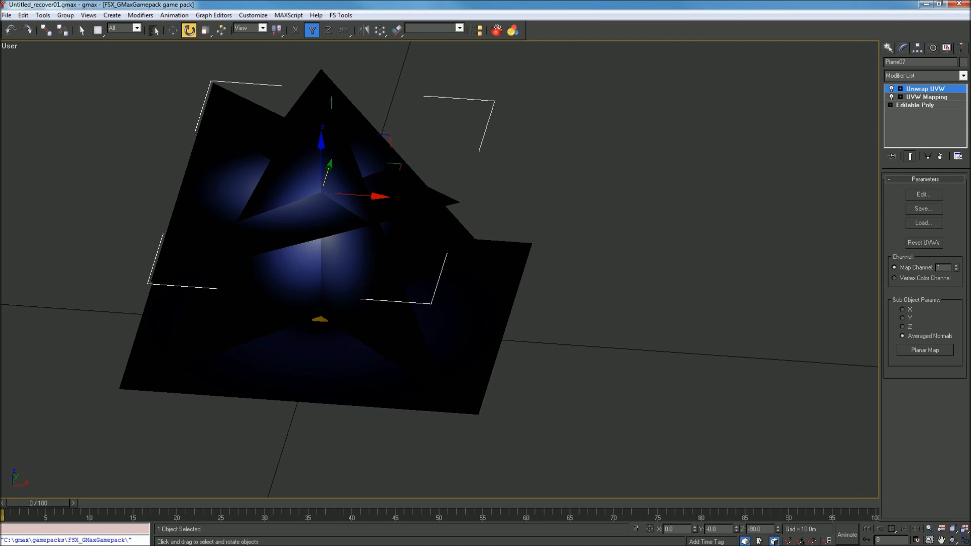
click(953, 540)
drag(442, 320, 442, 362)
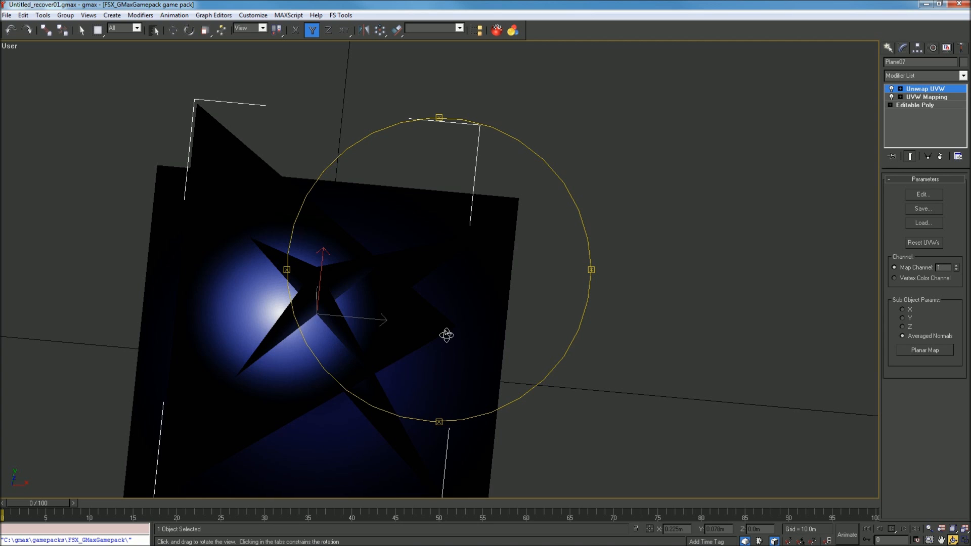
click(173, 30)
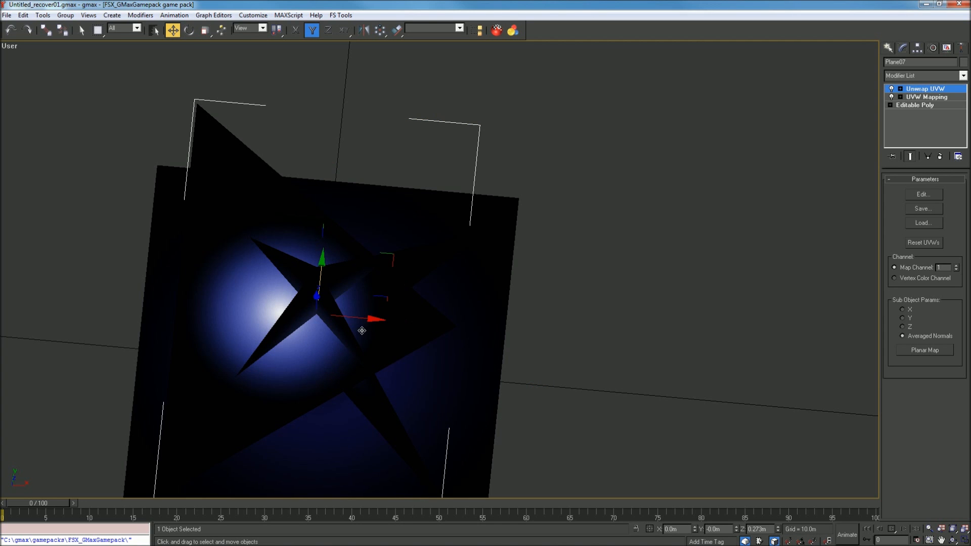
drag(351, 320, 385, 327)
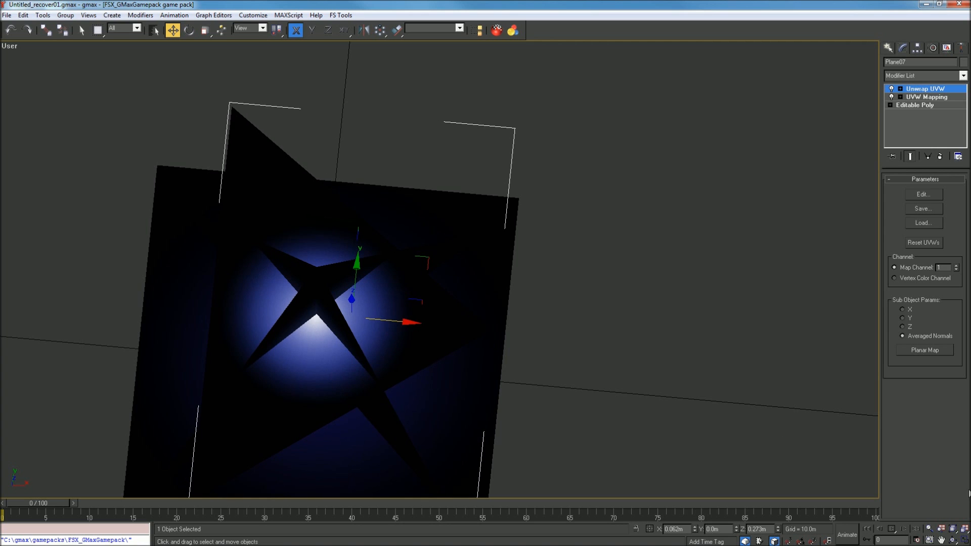
Step: Lower the horizontal glow plane along Z to about 0.202 m, level with the brightest part of the upright glow
click(953, 540)
drag(354, 324, 350, 275)
click(173, 30)
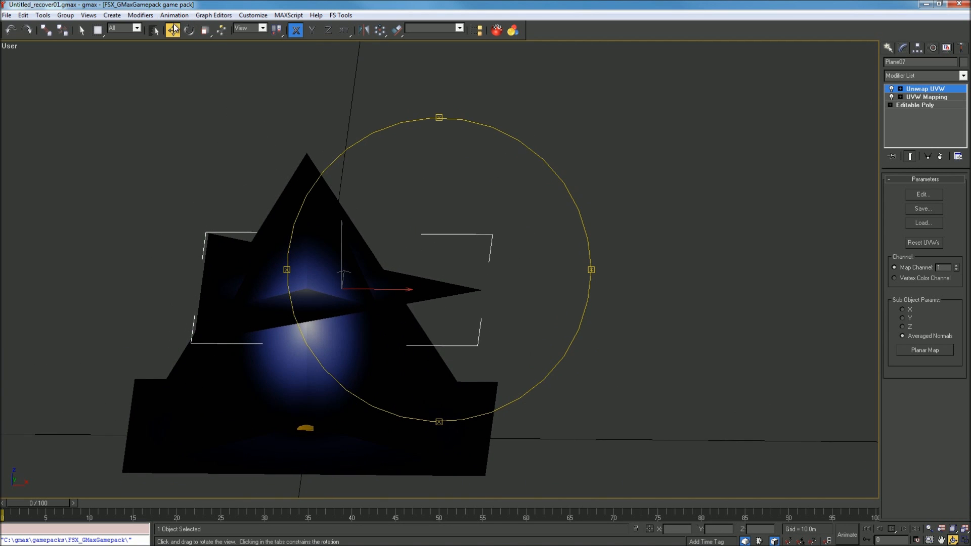
drag(342, 253, 343, 293)
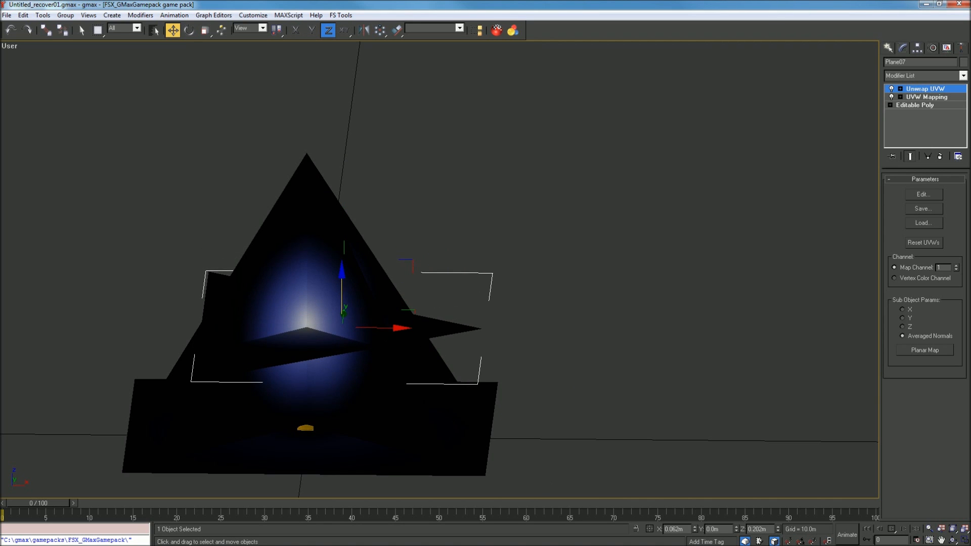
Step: Examine the assembled glow planes of the light fixture from above, near and far
click(953, 540)
drag(427, 349, 463, 350)
click(942, 540)
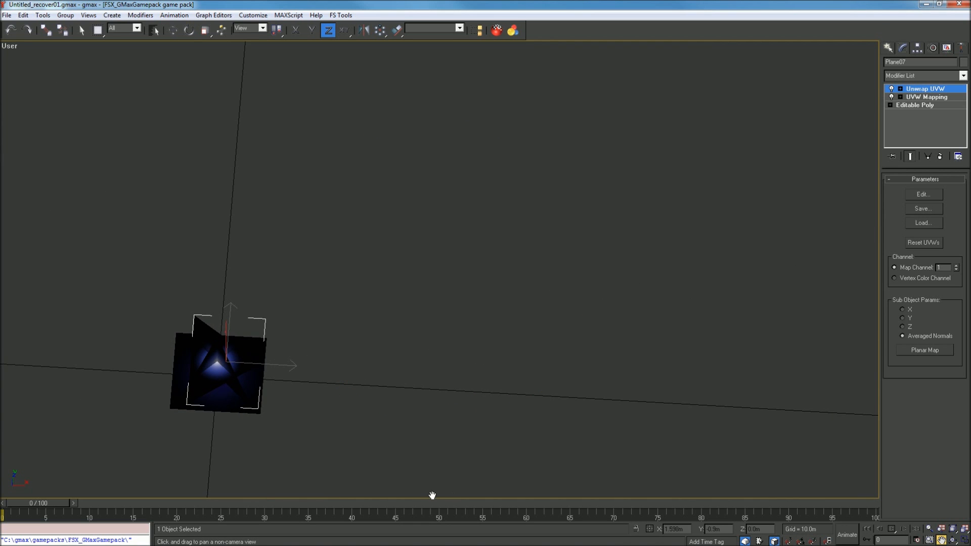
drag(204, 418, 409, 428)
scroll(432, 378, up, 6)
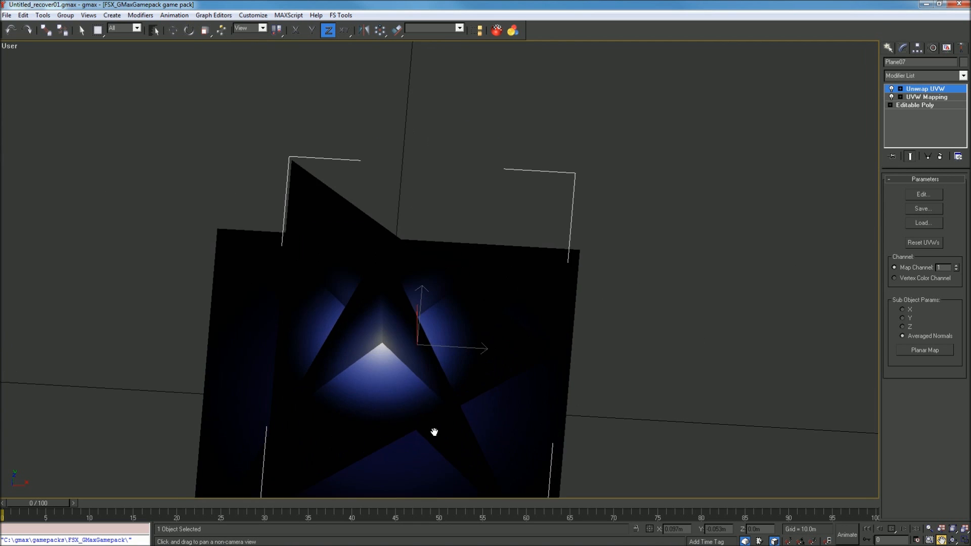
scroll(442, 376, down, 3)
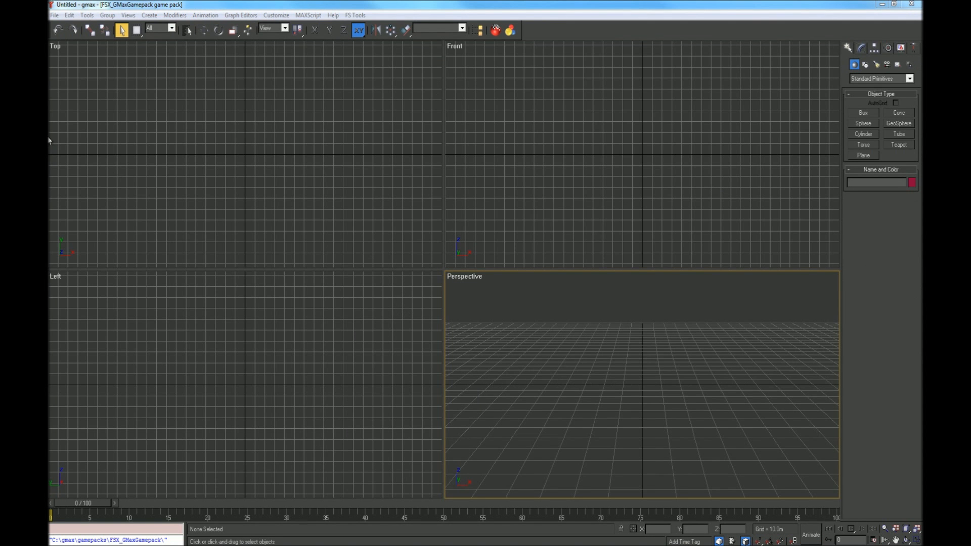
Step: Open the recent Taxi Light project Light_40.gmax and survey the overall layout of its placed lights
click(54, 15)
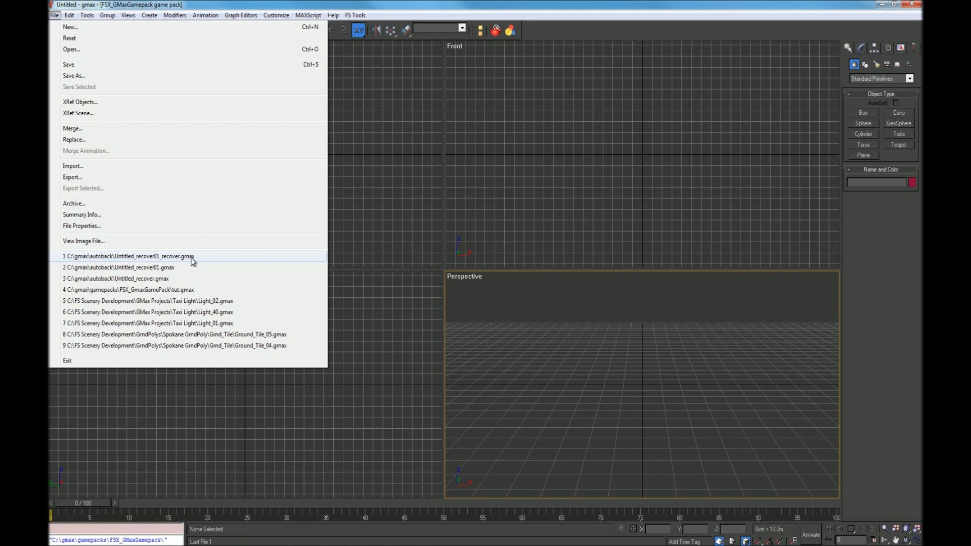
click(225, 312)
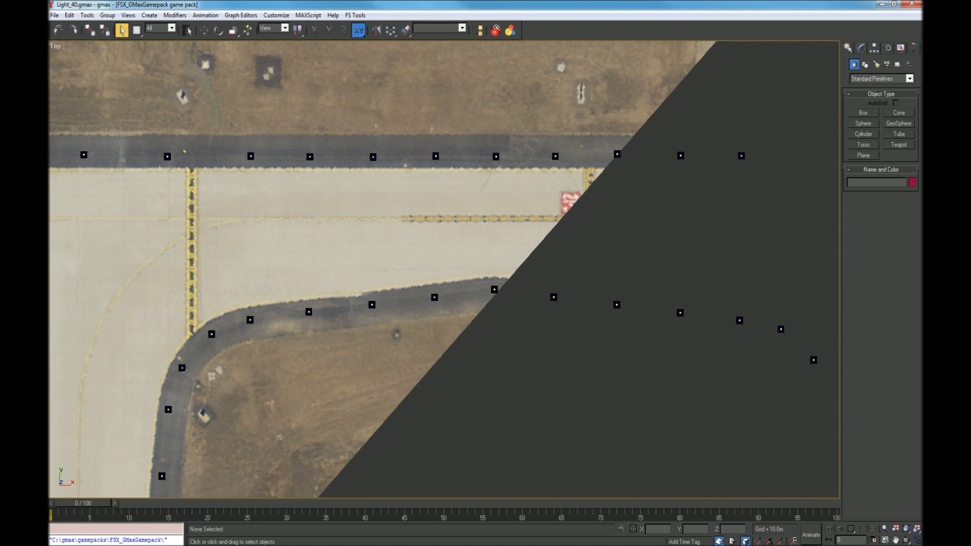
click(895, 540)
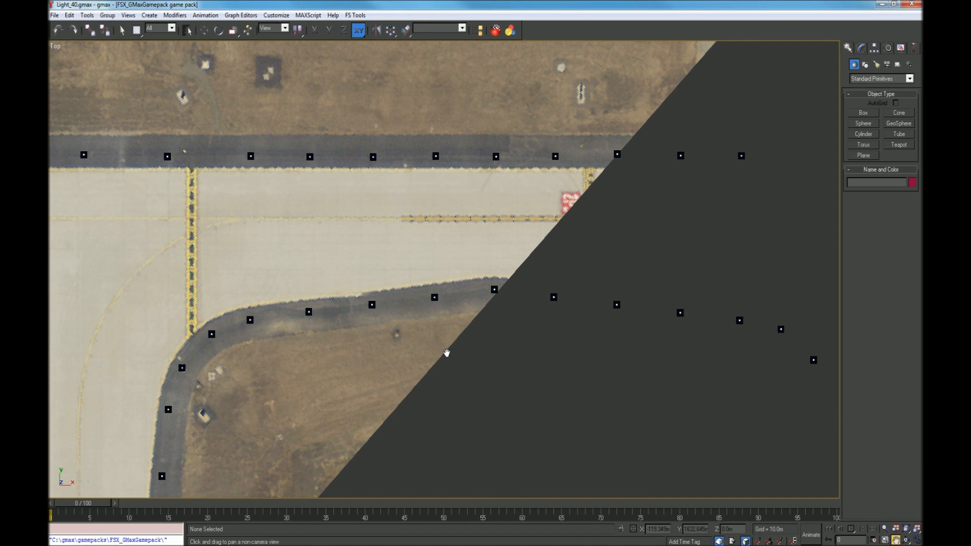
drag(741, 389, 490, 266)
scroll(440, 267, down, 12)
drag(460, 363, 459, 154)
drag(460, 287, 461, 152)
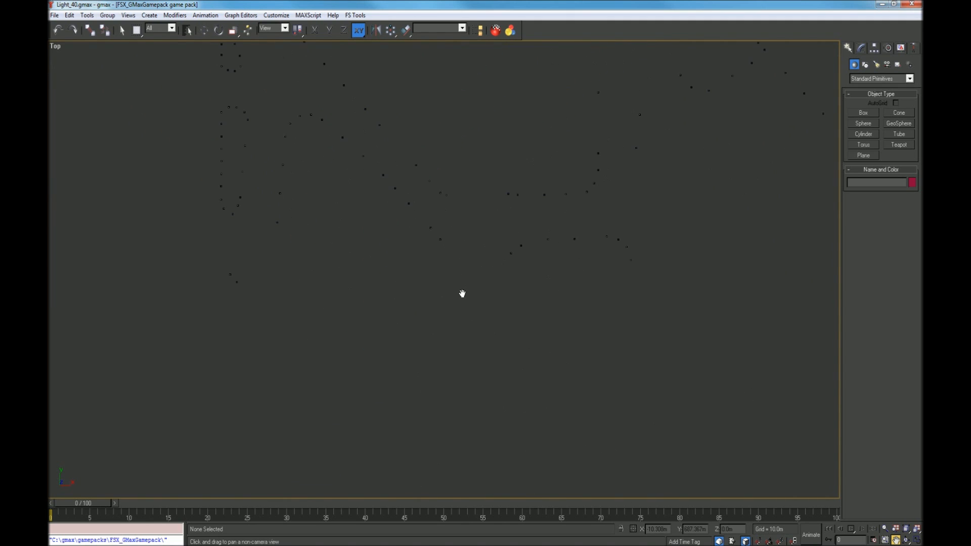
drag(386, 296, 469, 374)
drag(453, 231, 479, 438)
drag(459, 267, 447, 427)
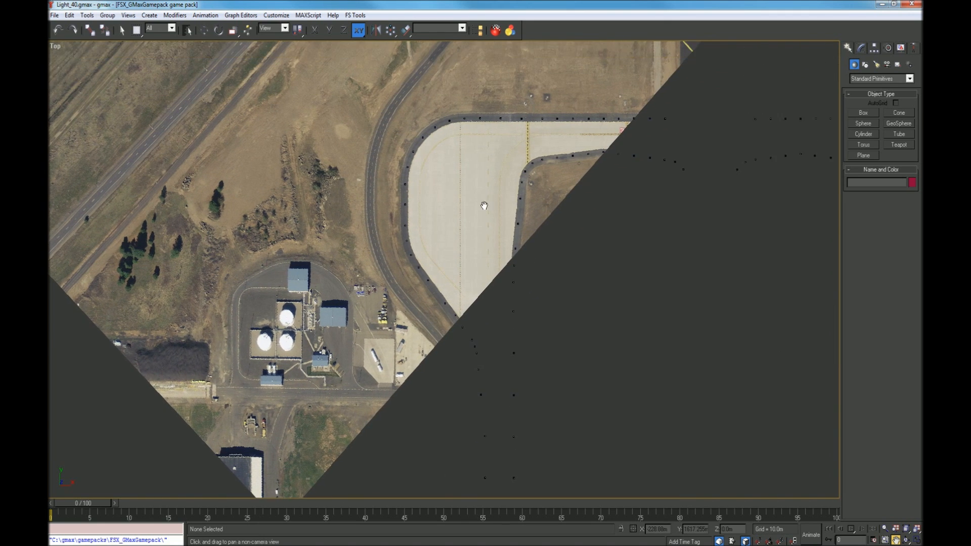
Step: Examine close up how the lights are placed along the straight and curved taxiway edges on the aerial image
scroll(408, 212, up, 10)
drag(740, 121, 229, 271)
drag(698, 104, 99, 234)
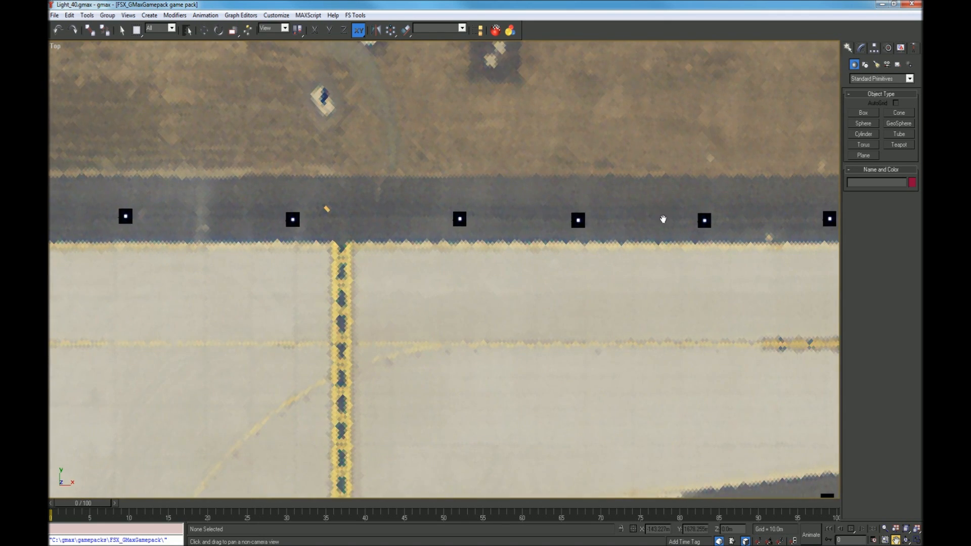
drag(664, 218, 213, 222)
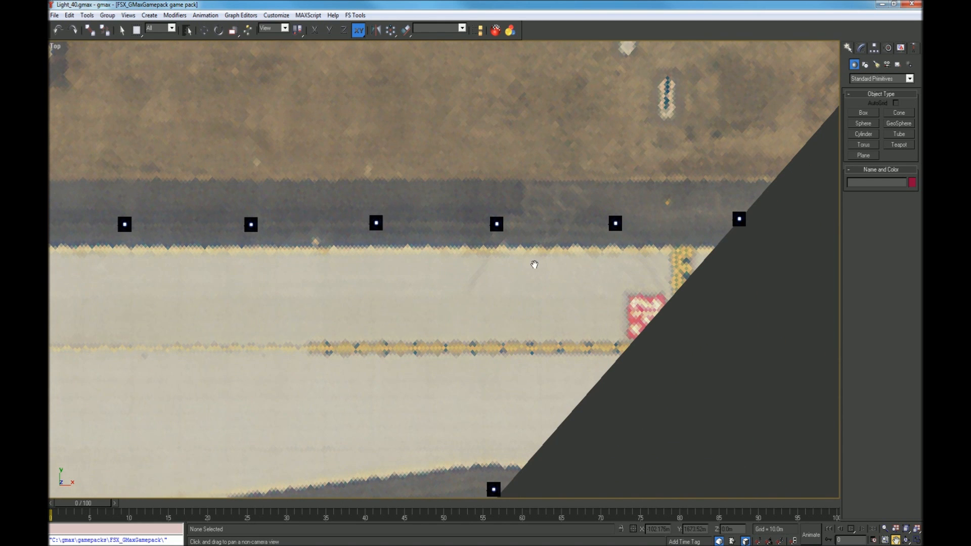
drag(733, 248, 724, 139)
drag(583, 476, 599, 349)
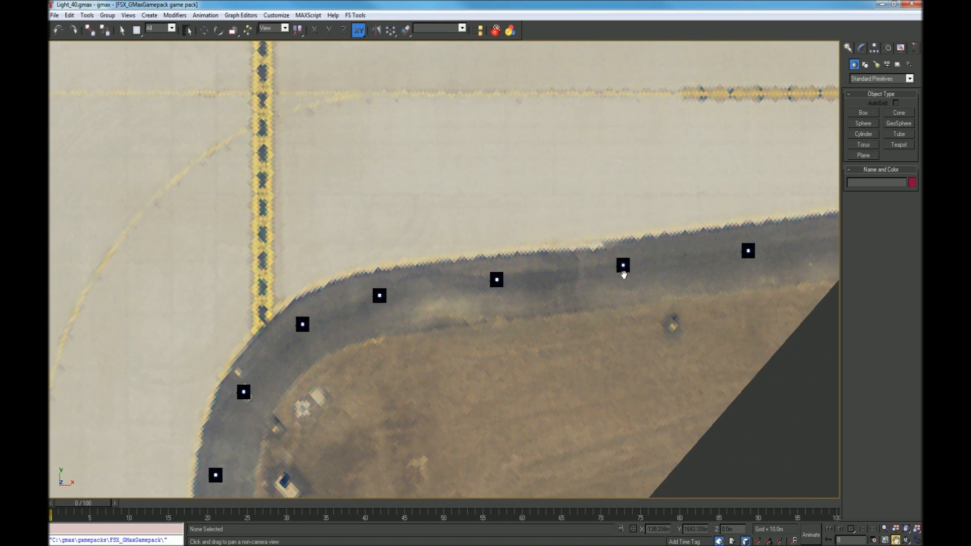
drag(413, 335, 594, 199)
drag(493, 241, 557, 217)
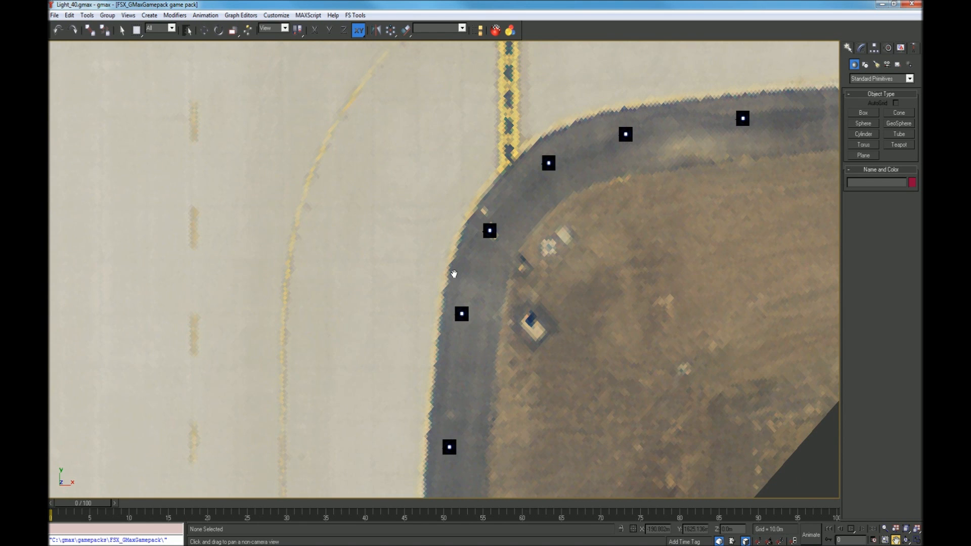
drag(507, 422, 473, 238)
scroll(472, 238, down, 5)
scroll(475, 255, down, 2)
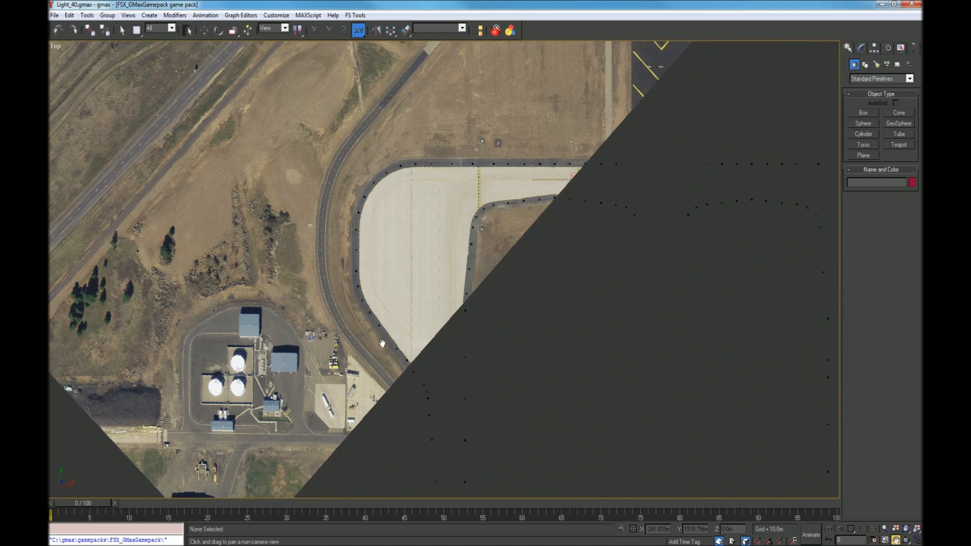
Step: Examine the rows of lights that extend beyond the edge of the aerial image
drag(566, 388, 633, 209)
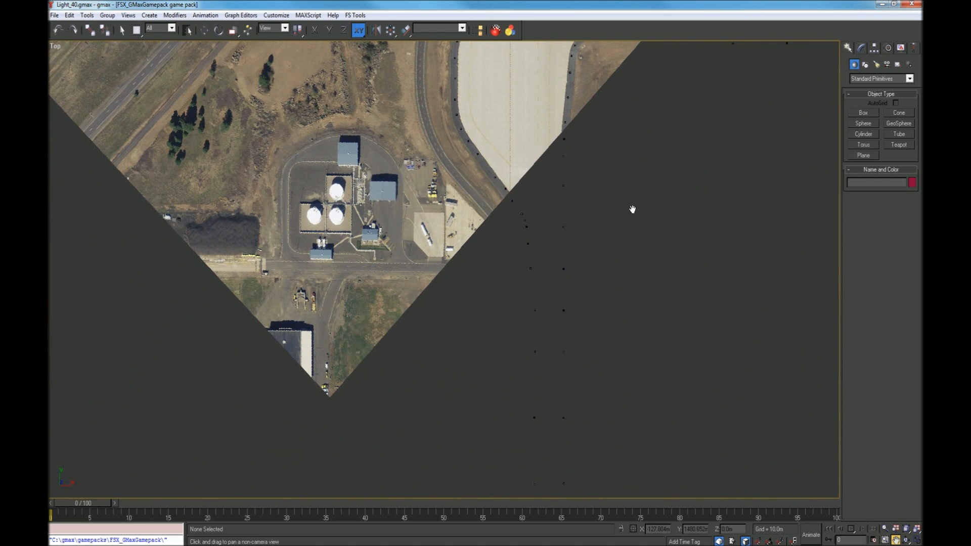
scroll(601, 240, up, 6)
drag(475, 174, 510, 545)
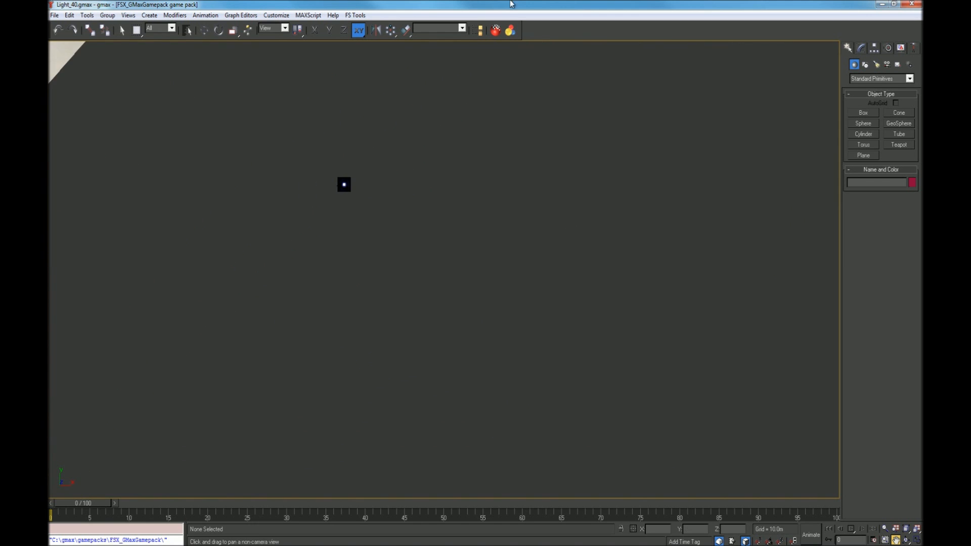
drag(375, 175, 425, 372)
drag(426, 198, 434, 398)
scroll(476, 199, down, 10)
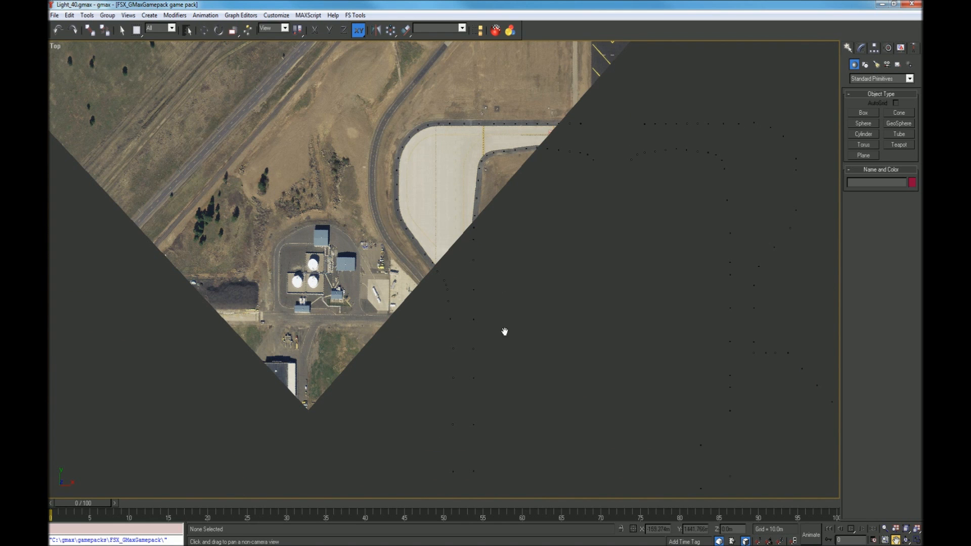
scroll(500, 401, up, 2)
scroll(500, 401, up, 3)
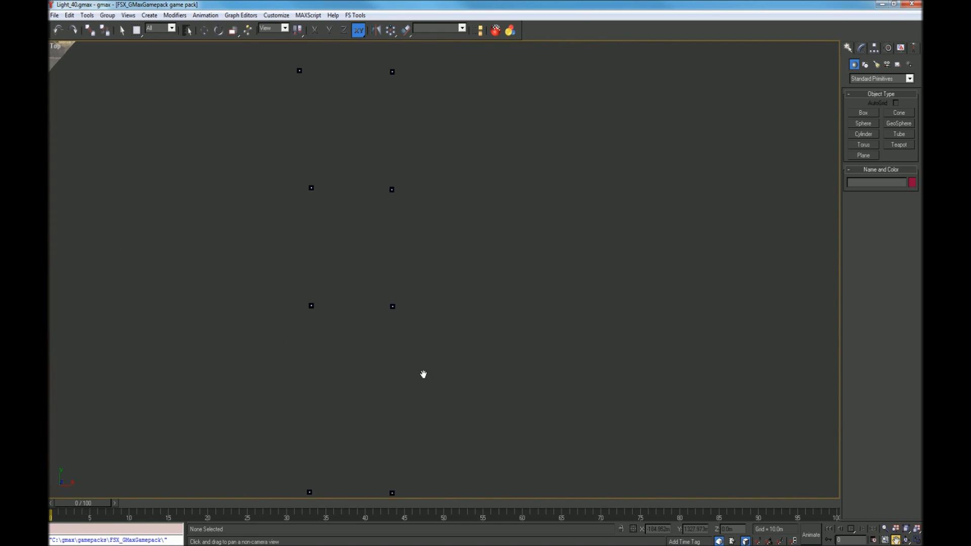
scroll(414, 302, down, 5)
scroll(423, 236, down, 2)
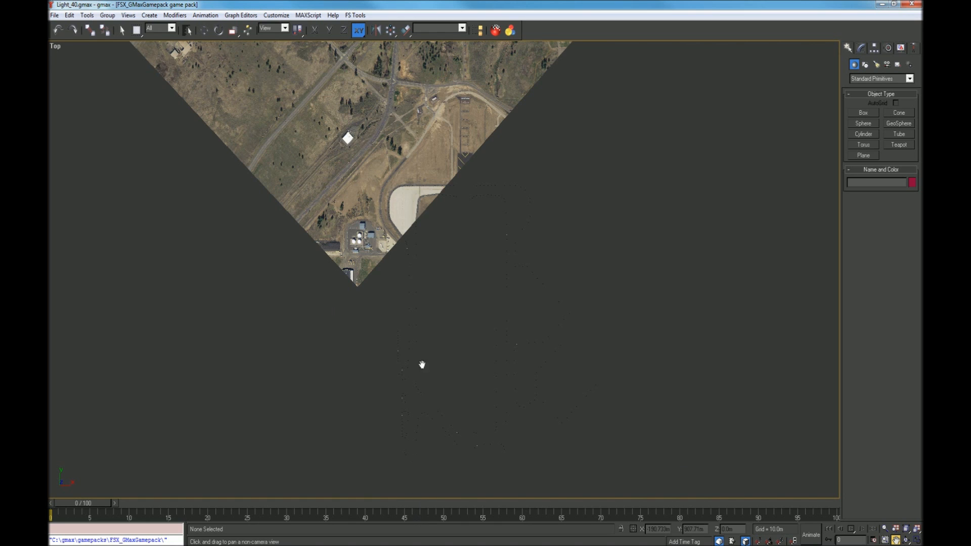
Step: Copy one complete taxi light from the outer row beyond the aerial image to an empty spot beside it along X, as a single copy
scroll(410, 374, up, 6)
scroll(419, 269, up, 3)
drag(459, 207, 444, 472)
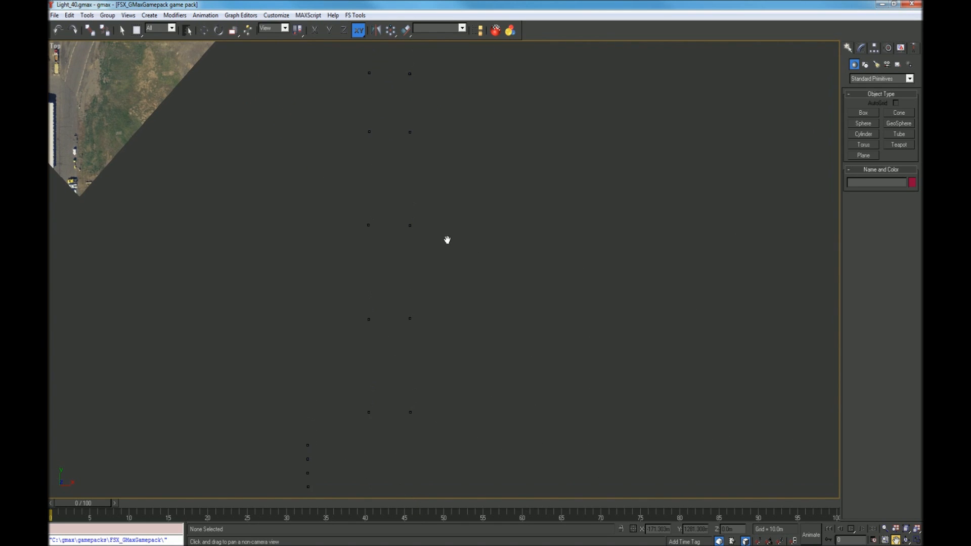
drag(447, 239, 403, 398)
click(122, 31)
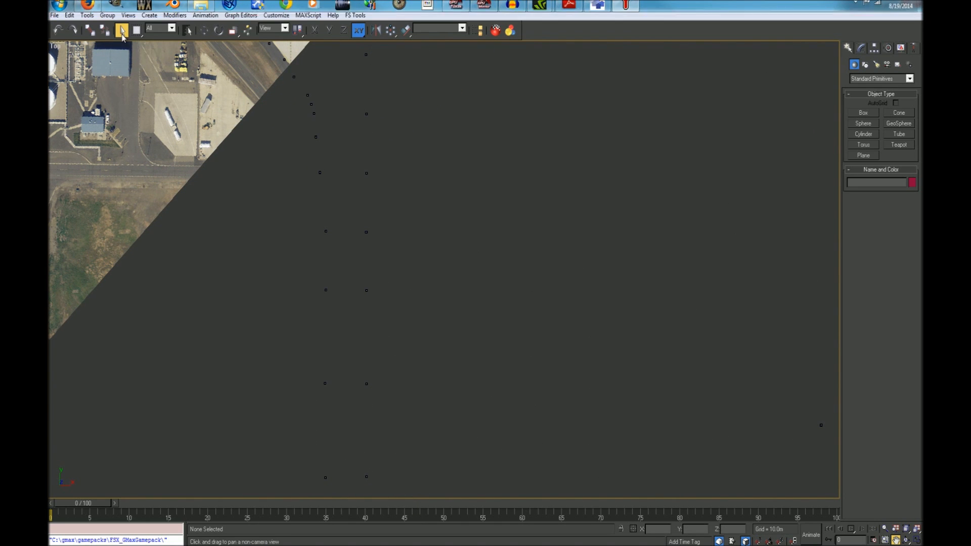
drag(389, 414, 355, 347)
scroll(369, 408, up, 5)
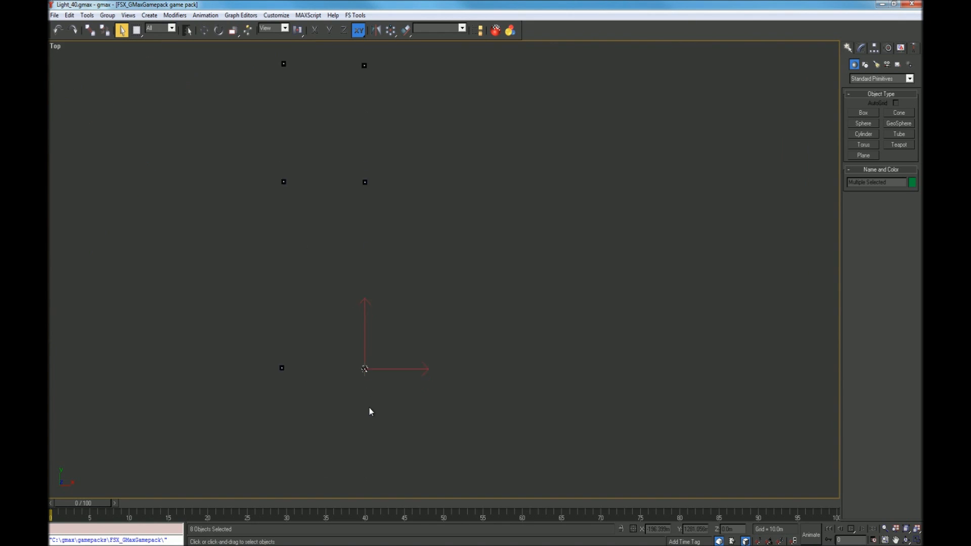
click(204, 30)
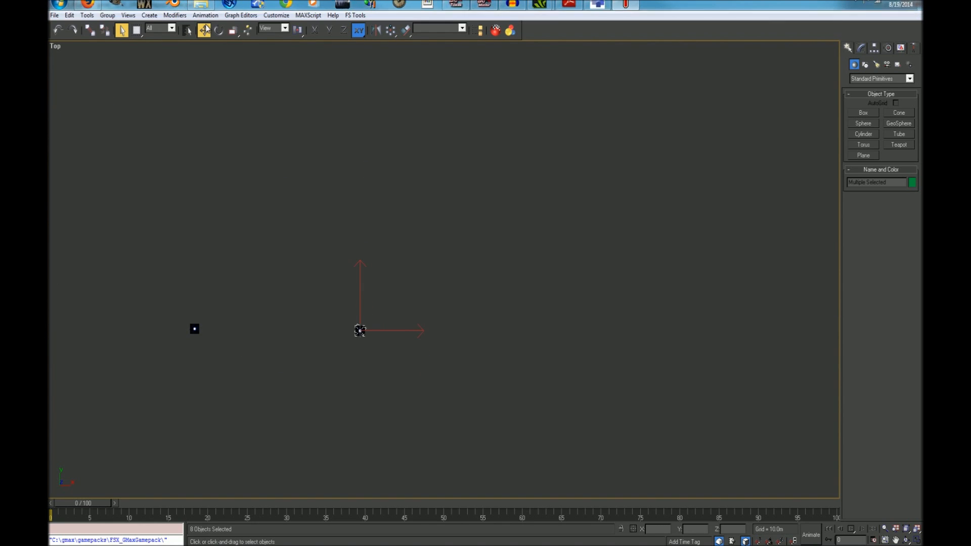
shift+drag(389, 331, 605, 323)
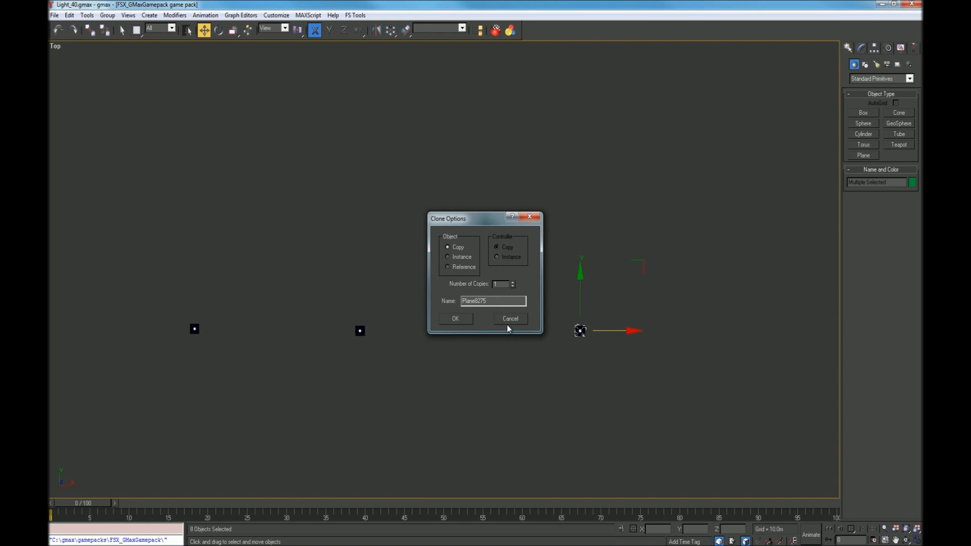
click(455, 318)
Step: Array the copied light into a straight row of 10 instances spaced 10 m apart along Y
click(721, 252)
scroll(566, 313, down, 6)
drag(548, 279, 650, 399)
scroll(559, 289, down, 4)
scroll(427, 340, down, 3)
scroll(650, 256, up, 3)
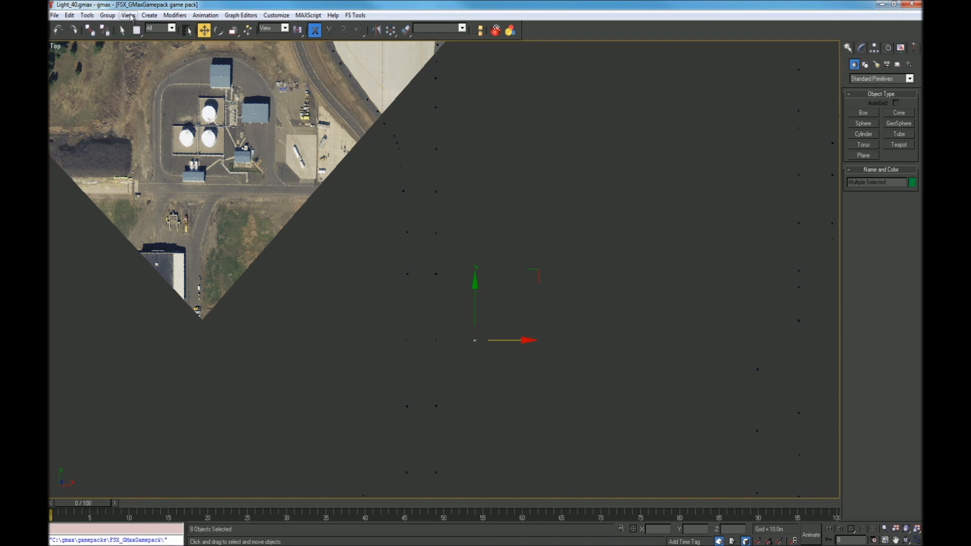
click(107, 16)
mouse_move(87, 16)
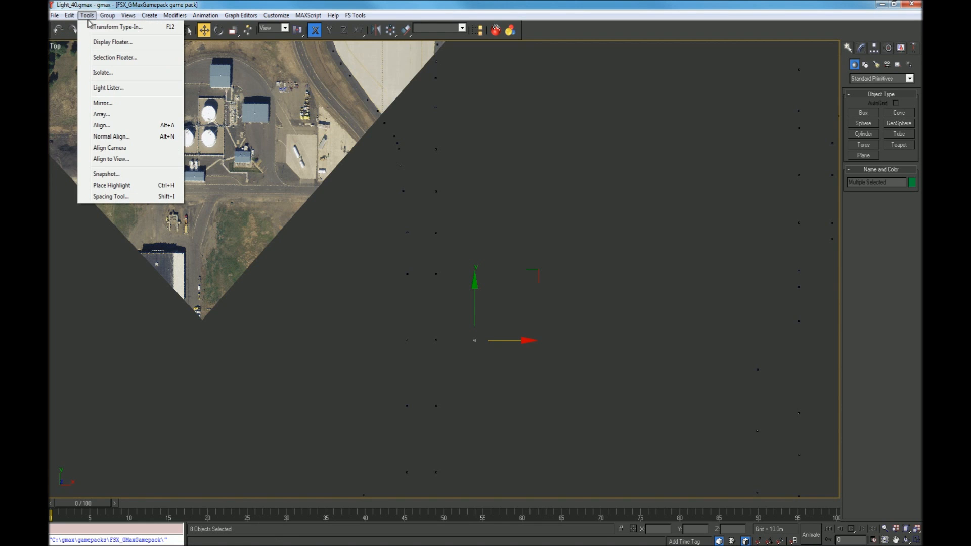
click(115, 116)
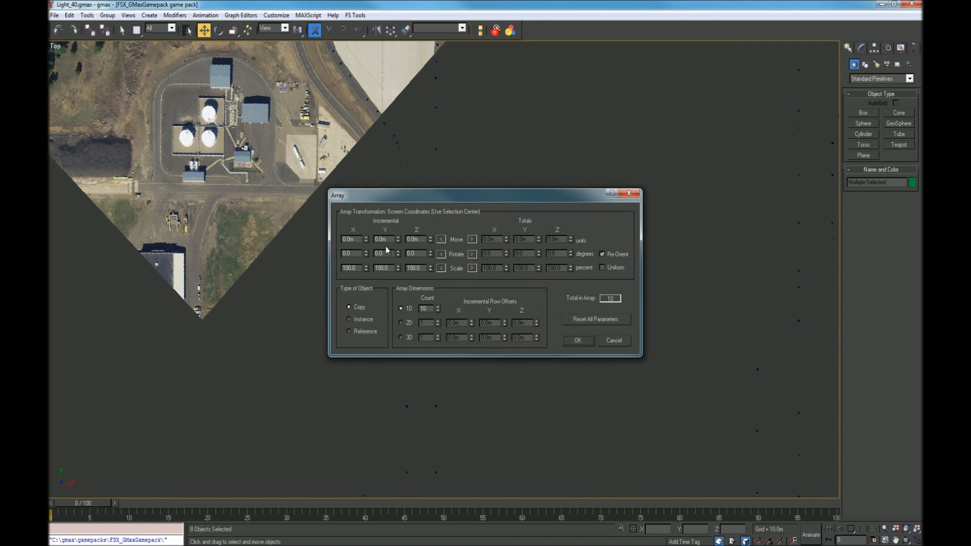
drag(511, 201, 748, 249)
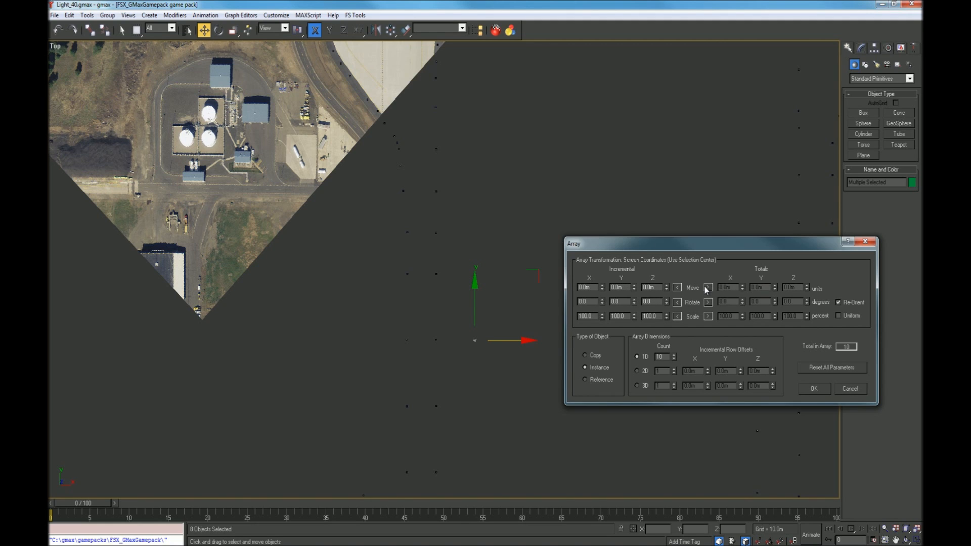
click(635, 286)
click(636, 287)
drag(775, 241, 780, 181)
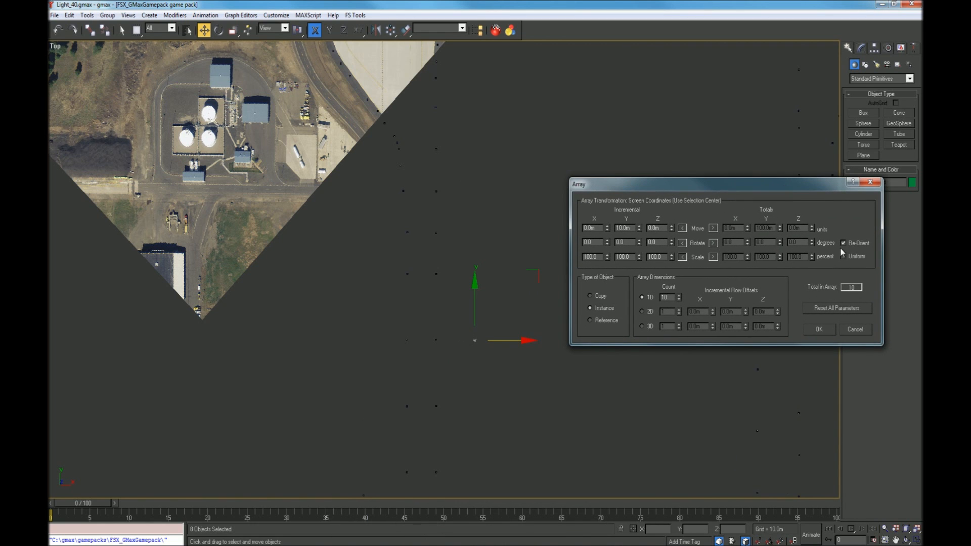
click(818, 329)
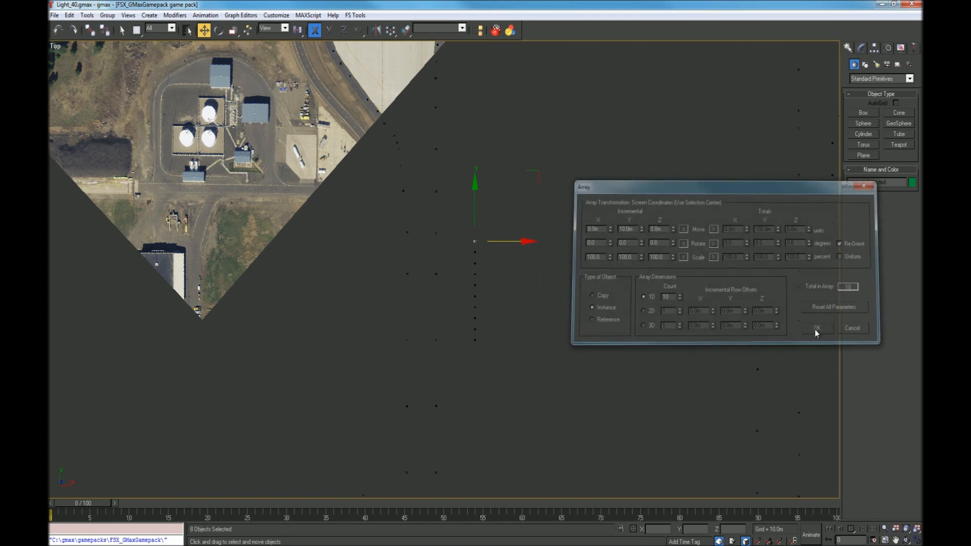
Step: Deselect the arrayed lights and examine one light of the new row close up
click(517, 345)
scroll(517, 345, up, 5)
scroll(402, 303, up, 10)
scroll(399, 270, down, 8)
scroll(425, 150, up, 5)
scroll(399, 200, up, 5)
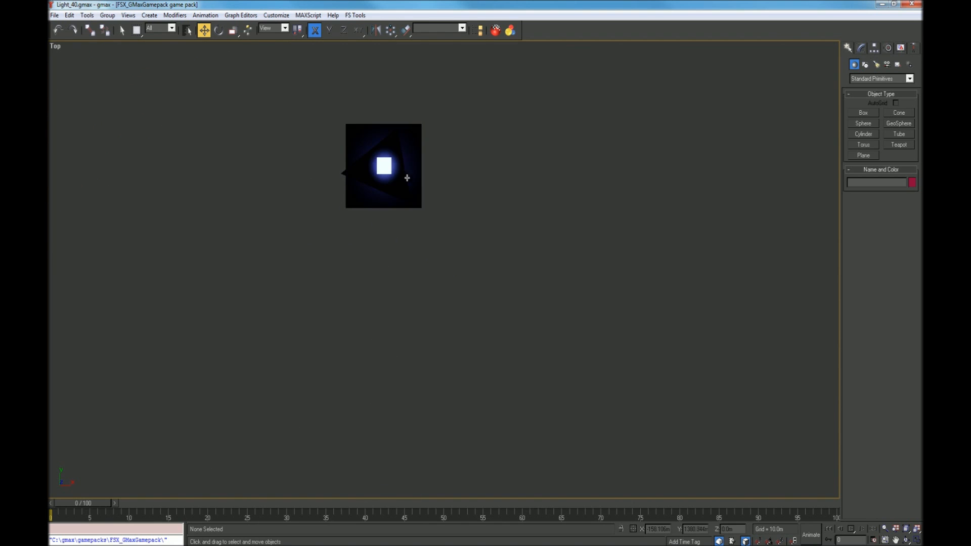
scroll(409, 192, down, 10)
scroll(410, 290, up, 8)
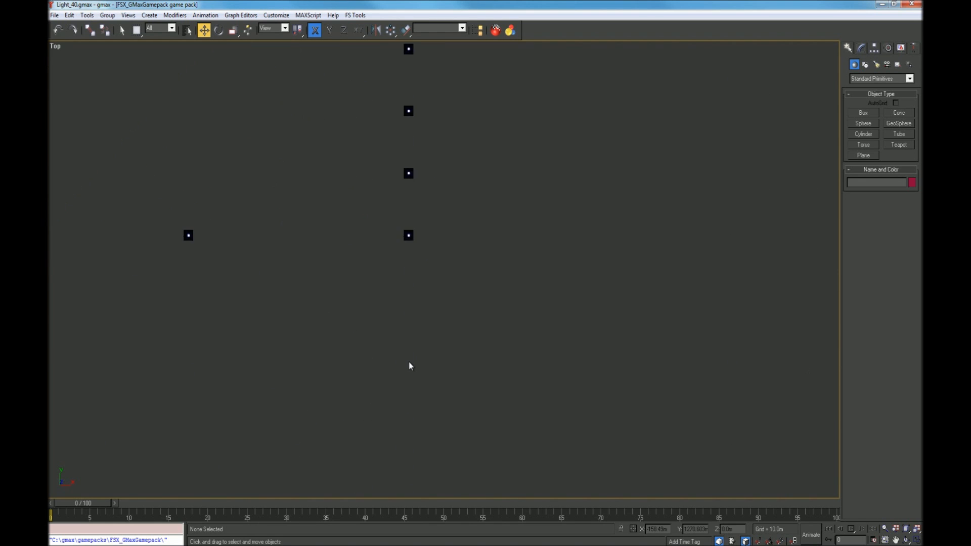
Step: Compare the spacing of the new arrayed row with the neighbouring taxiway light rows, near and far
scroll(410, 364, down, 4)
scroll(433, 198, up, 3)
scroll(410, 252, down, 6)
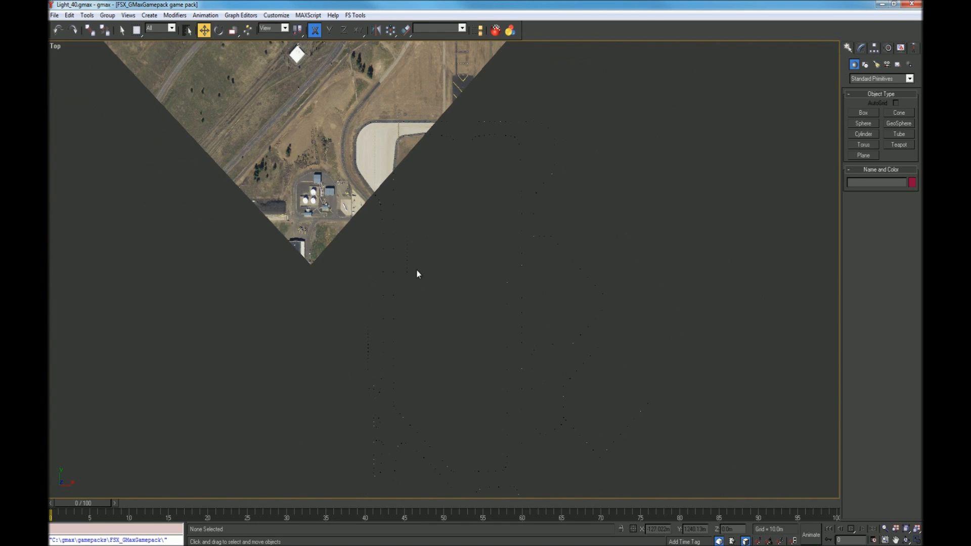
scroll(399, 262, up, 5)
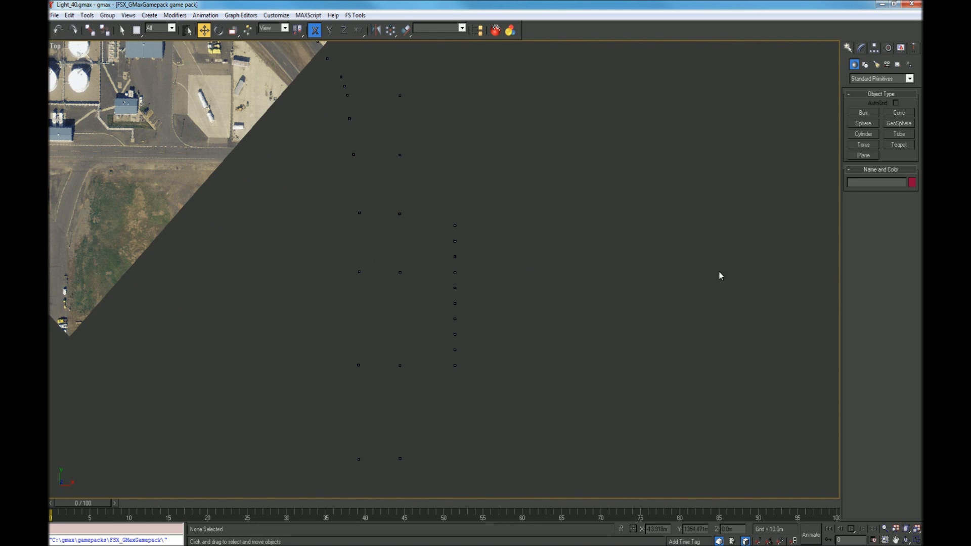
scroll(399, 324, up, 2)
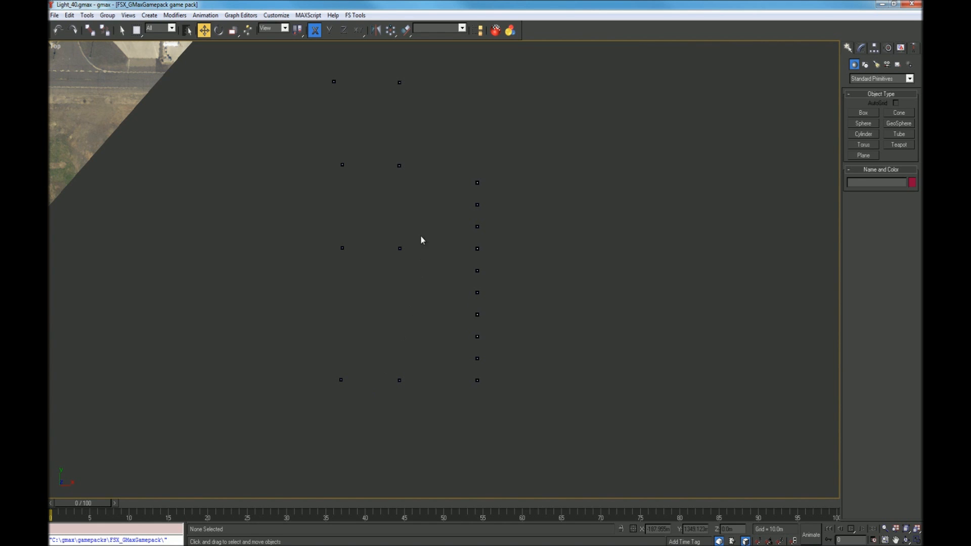
scroll(414, 278, down, 8)
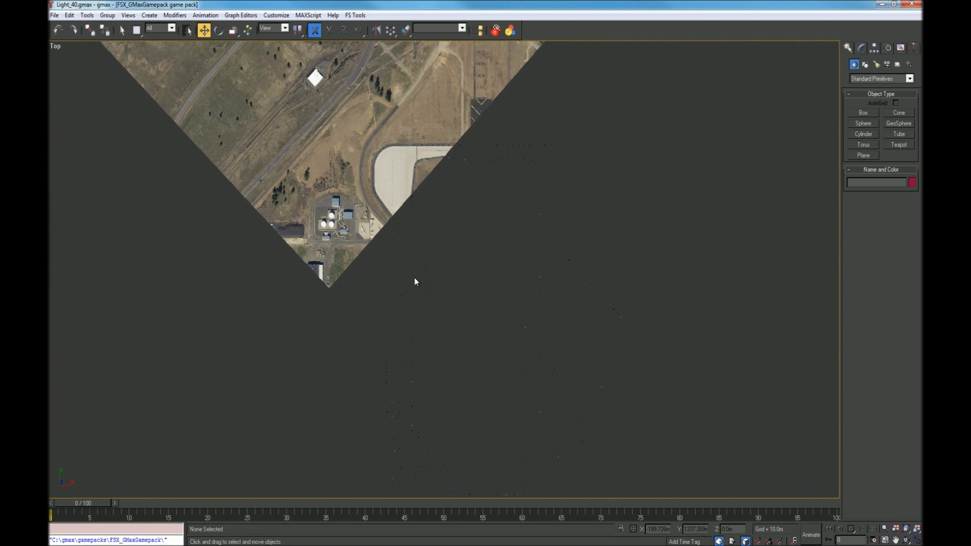
scroll(420, 321, up, 6)
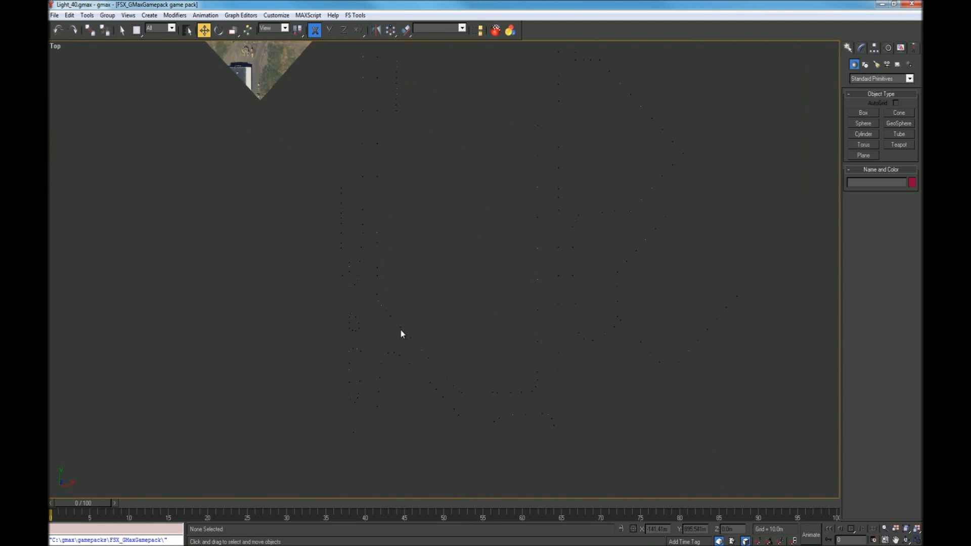
scroll(384, 381, down, 2)
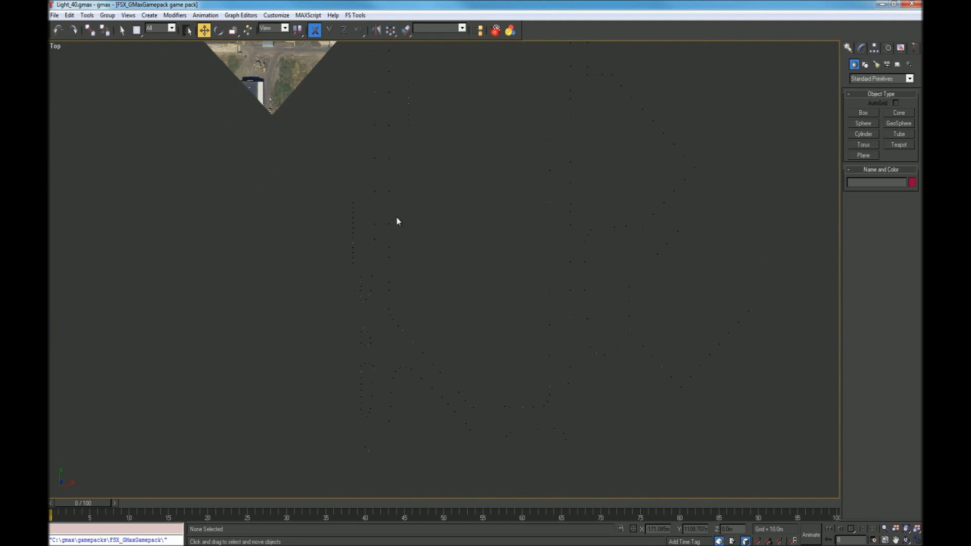
scroll(390, 190, up, 4)
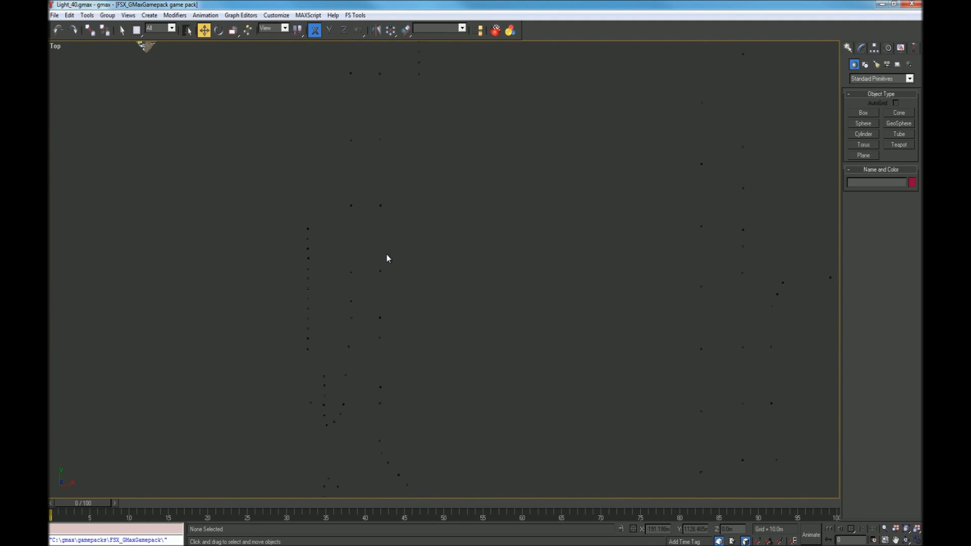
scroll(386, 258, down, 2)
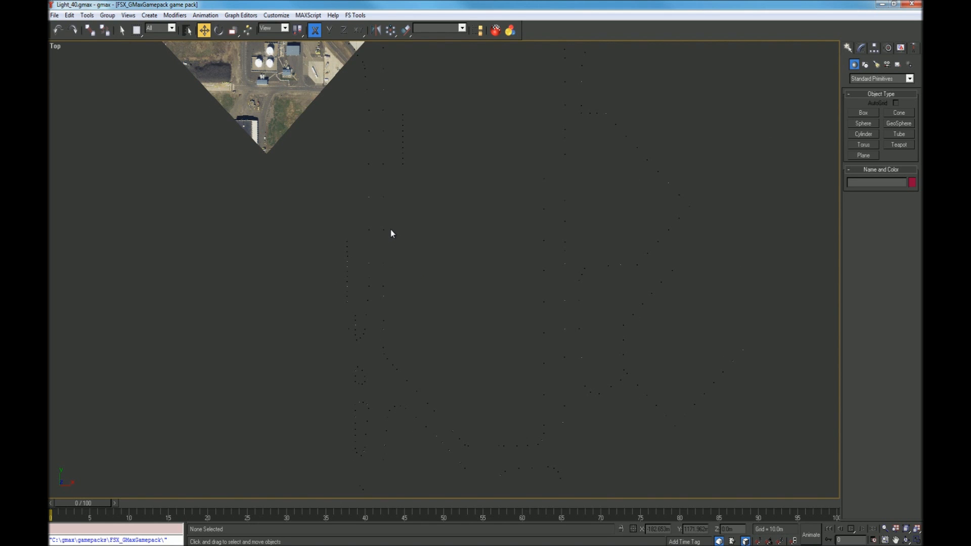
scroll(392, 148, up, 2)
scroll(390, 156, up, 4)
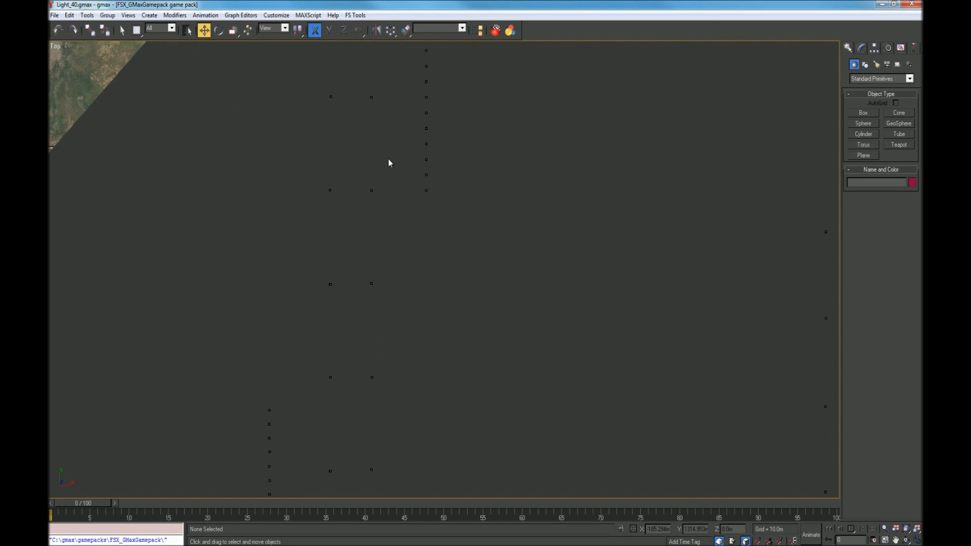
scroll(411, 283, down, 5)
scroll(403, 212, up, 1)
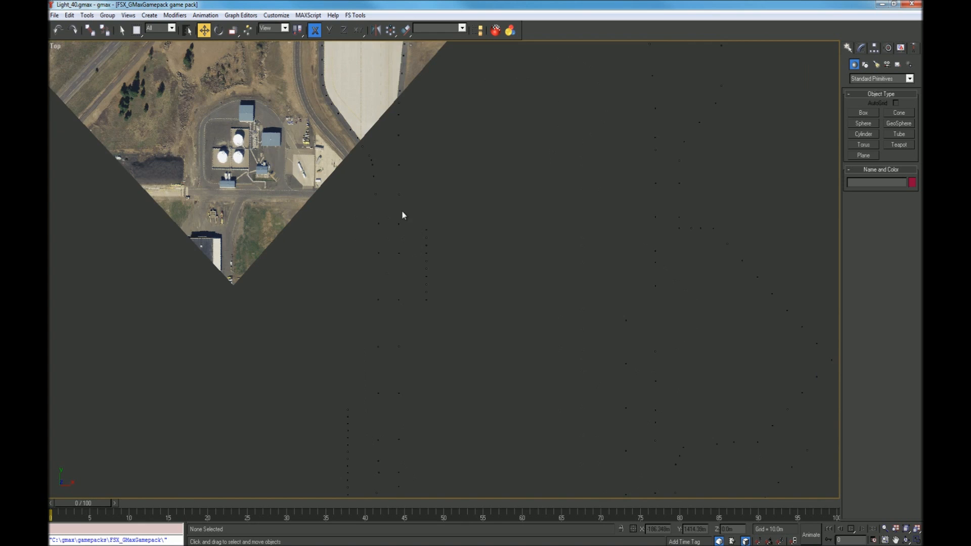
scroll(386, 414, up, 4)
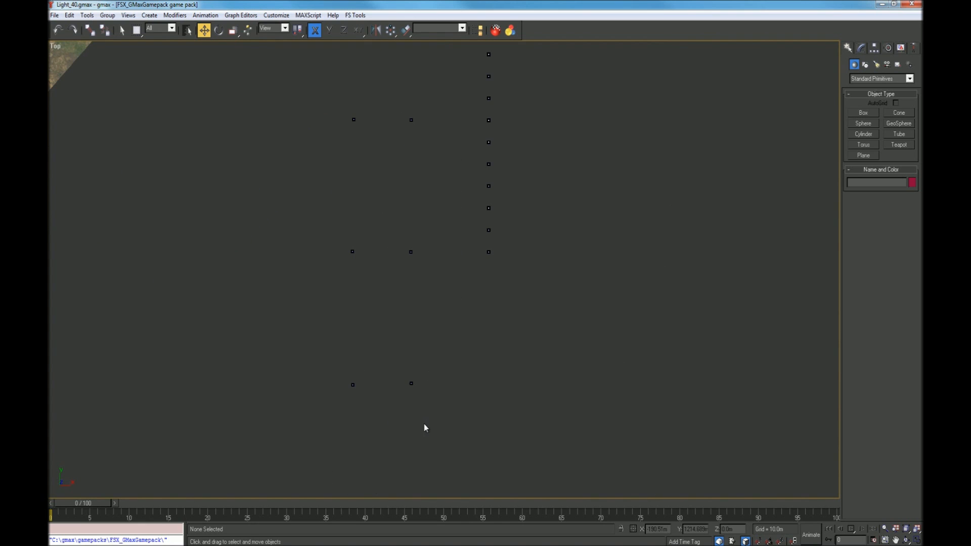
scroll(429, 365, down, 3)
scroll(431, 288, up, 1)
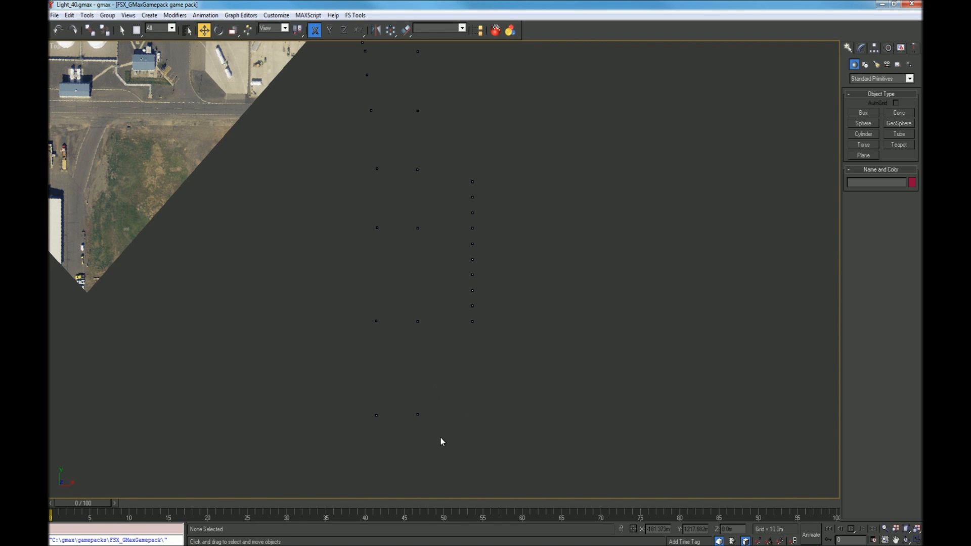
scroll(450, 289, down, 2)
scroll(428, 425, up, 3)
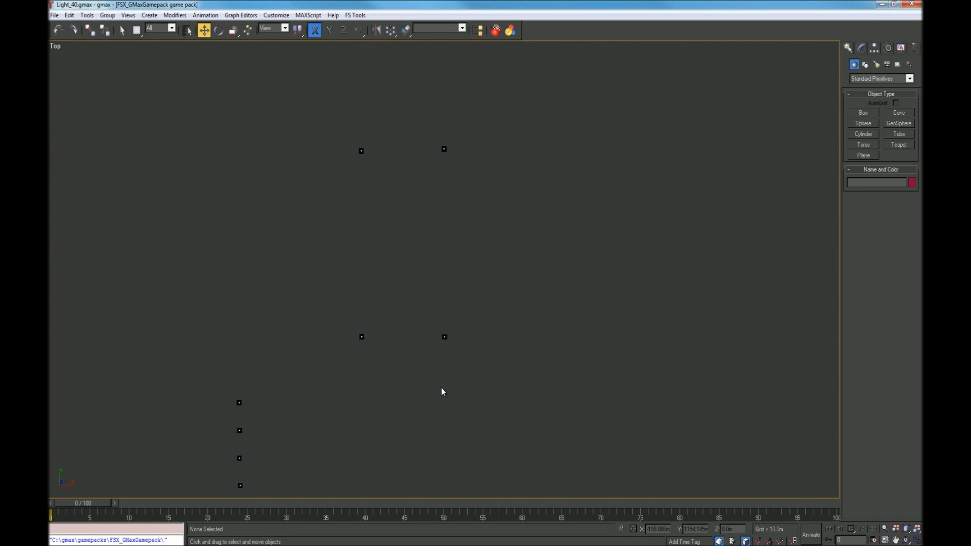
Step: Survey the wider layout of straight and curved light rows around the aerial image, returning to the new arrayed row
scroll(442, 392, down, 5)
scroll(444, 375, down, 3)
scroll(453, 451, up, 5)
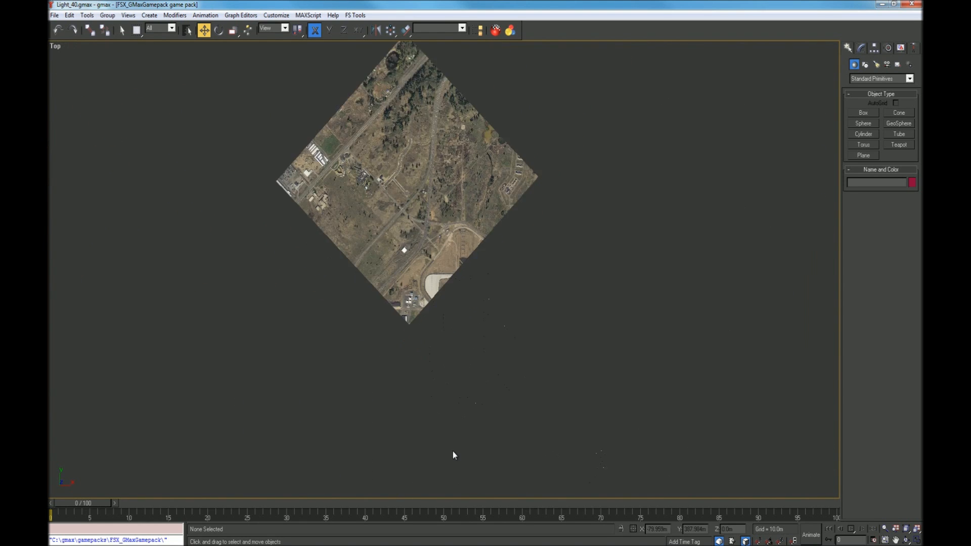
scroll(434, 225, down, 4)
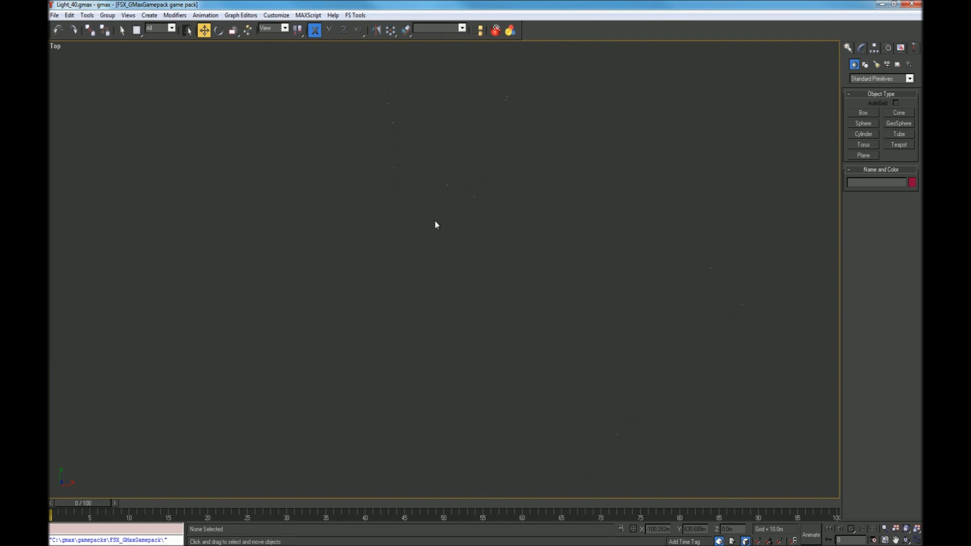
scroll(403, 288, up, 2)
scroll(417, 286, up, 2)
scroll(475, 357, down, 3)
scroll(520, 235, up, 3)
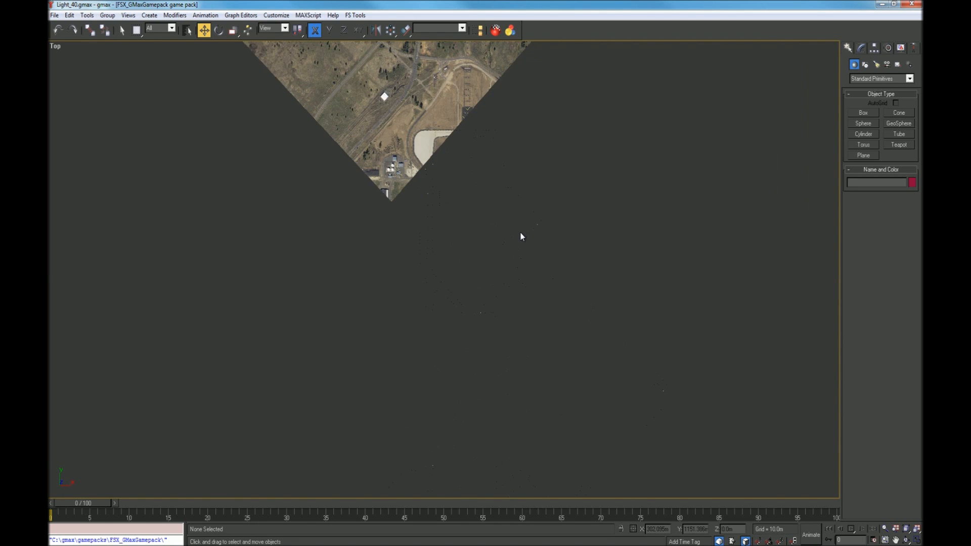
scroll(514, 281, up, 2)
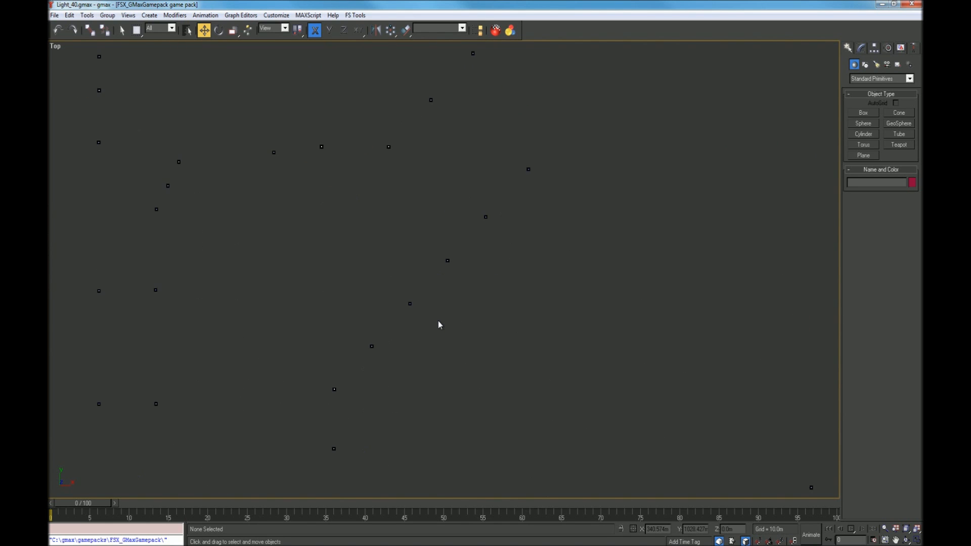
scroll(458, 281, down, 5)
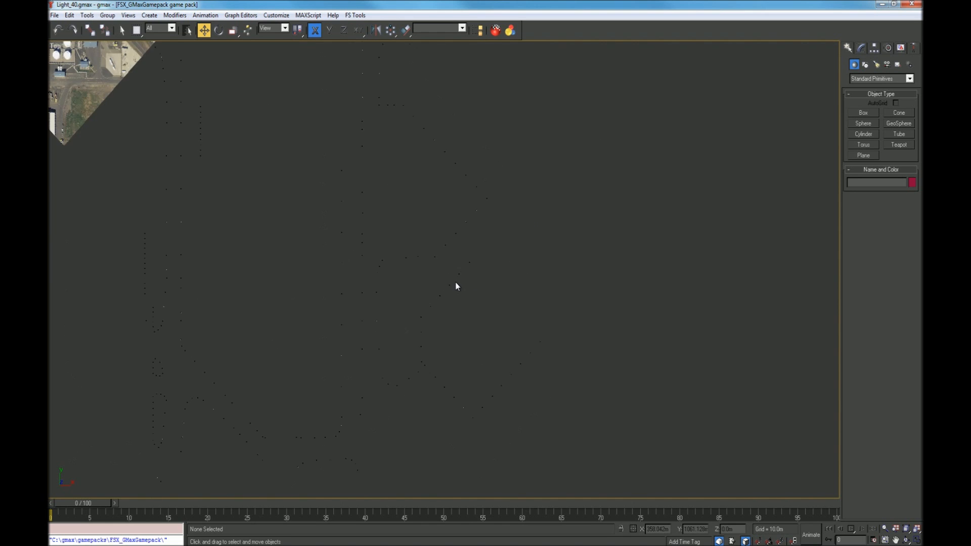
scroll(370, 248, up, 2)
scroll(387, 203, up, 5)
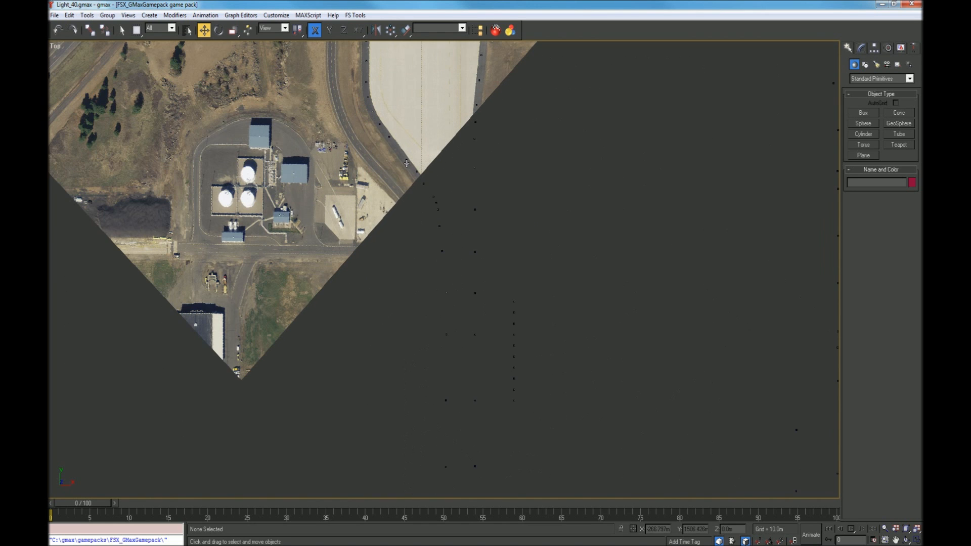
scroll(521, 306, up, 3)
scroll(493, 153, down, 3)
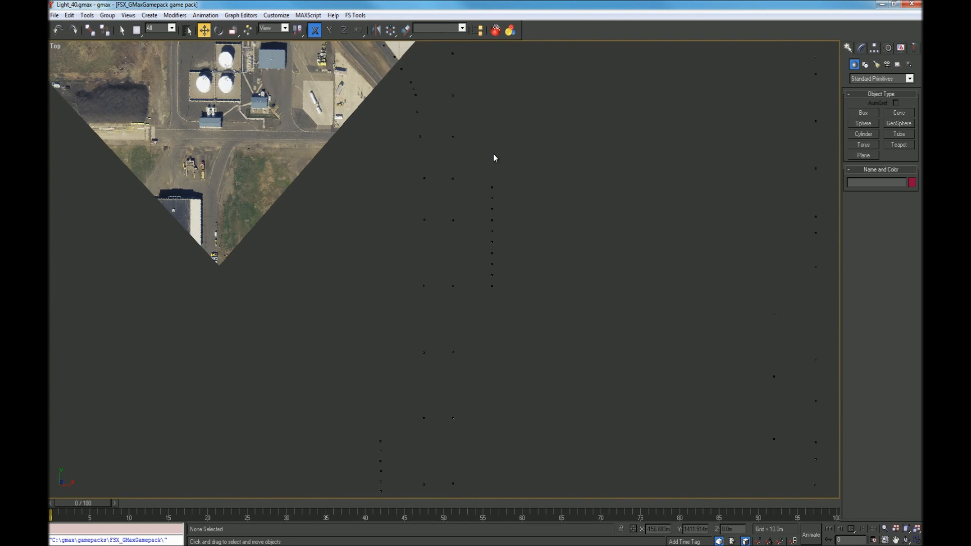
scroll(493, 295, up, 1)
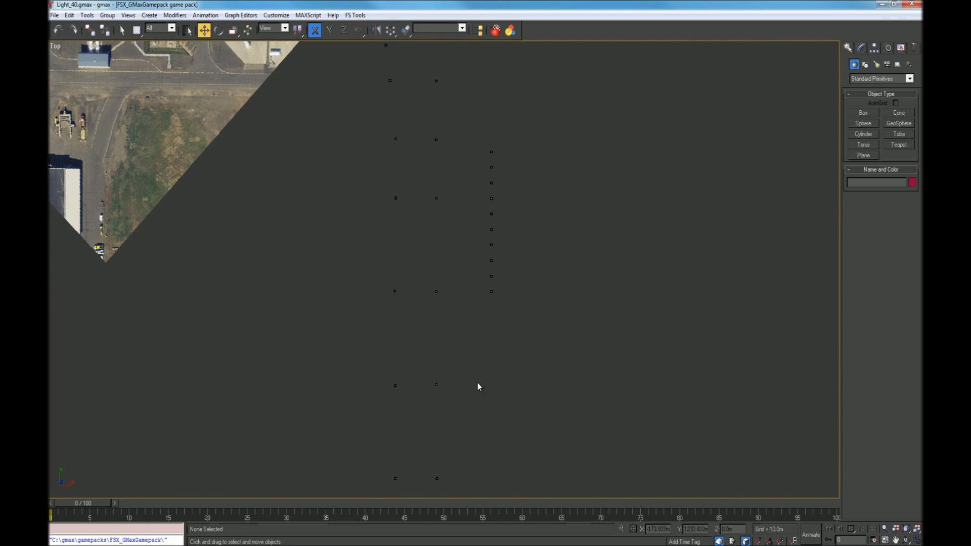
scroll(430, 173, down, 5)
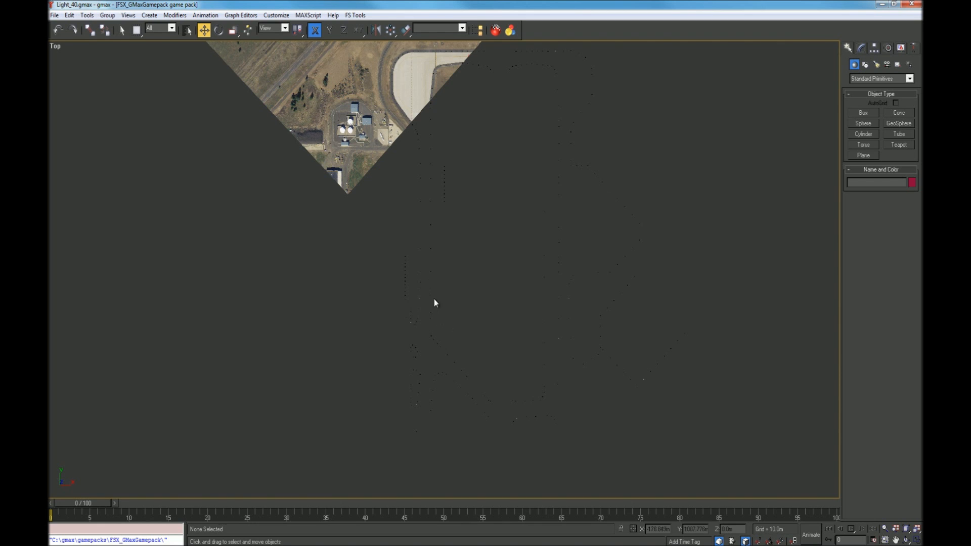
Step: Delete the newly arrayed row of lights beside the existing taxiway rows
scroll(434, 238, up, 6)
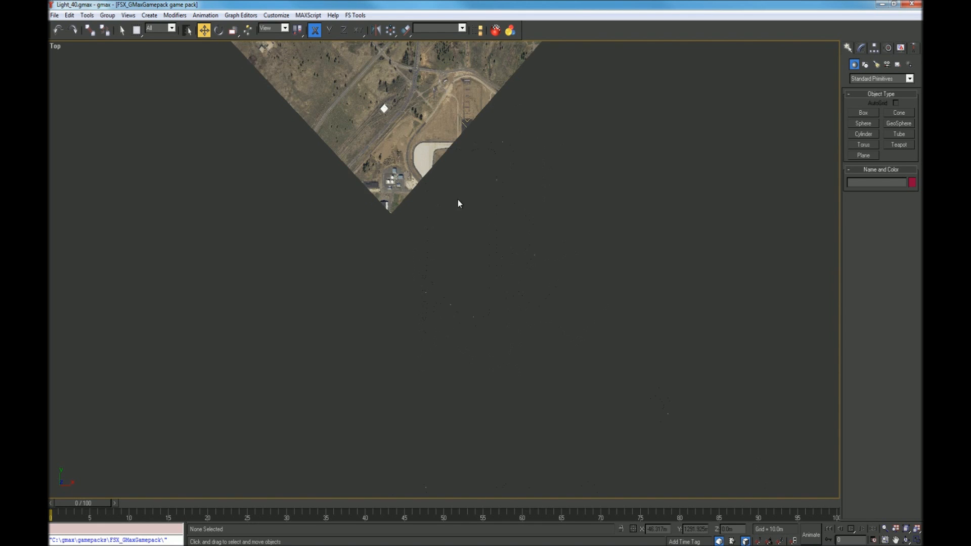
drag(458, 380, 412, 135)
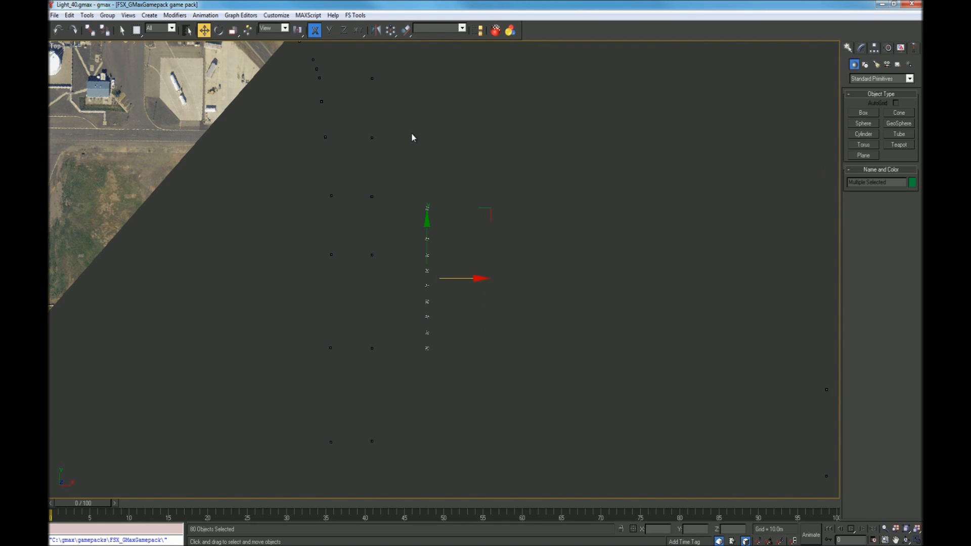
key(Delete)
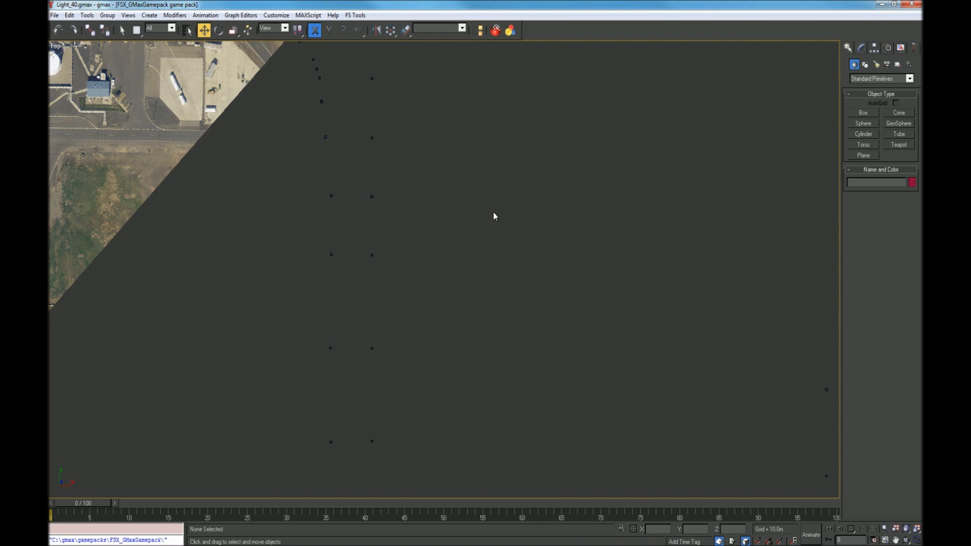
Step: Copy one existing taxiway light sideways along X as a single copy, and delete that copy again
scroll(378, 354, up, 4)
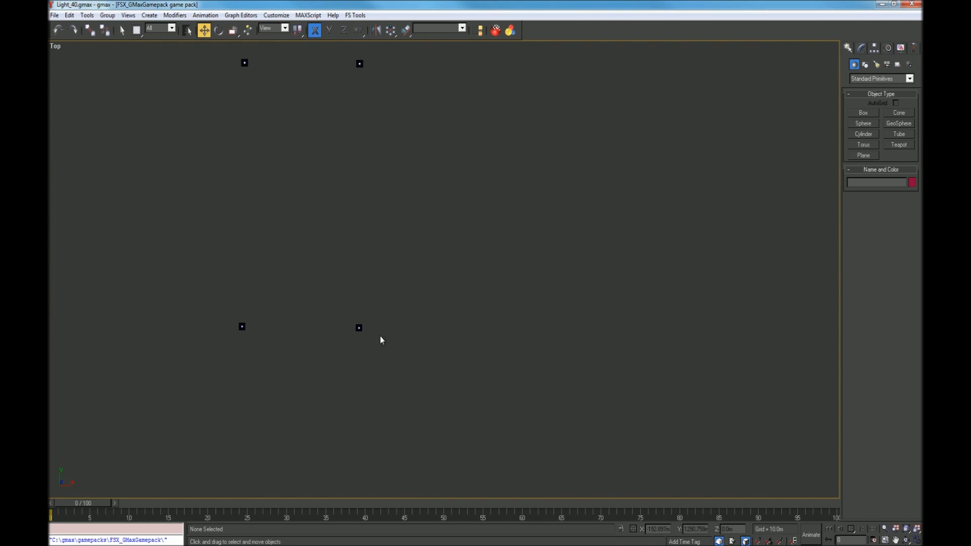
drag(324, 311, 393, 352)
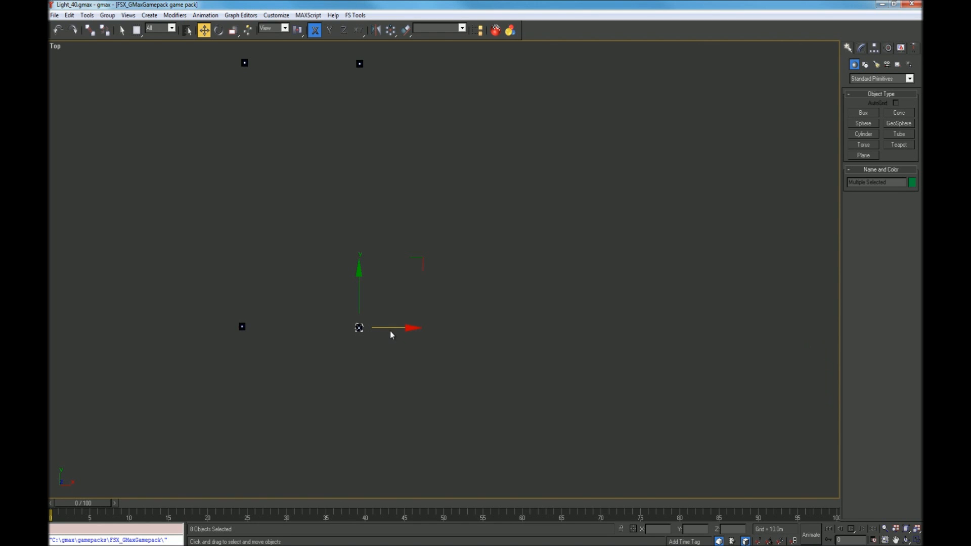
mouse_move(390, 330)
shift+mouse_down()
mouse_move(637, 338)
mouse_move(737, 330)
shift+mouse_up()
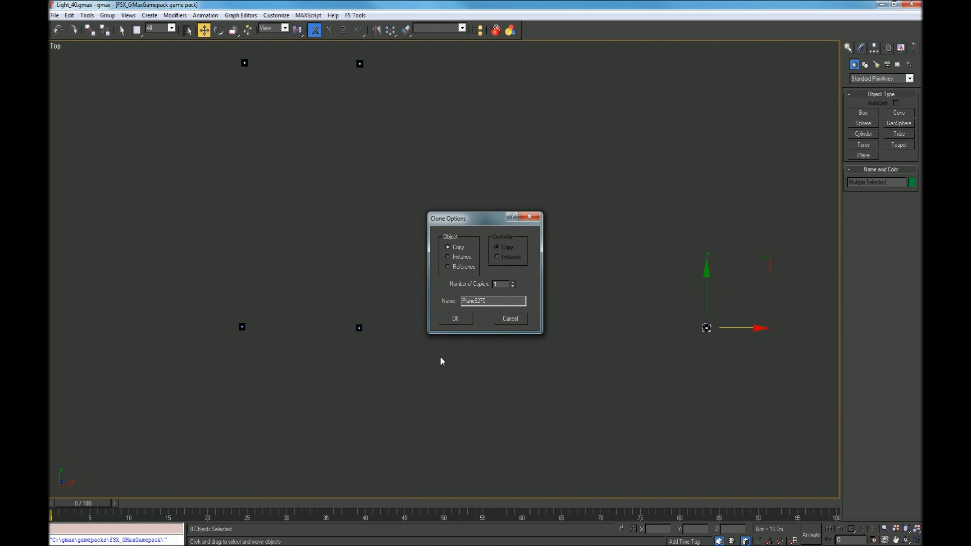
click(452, 317)
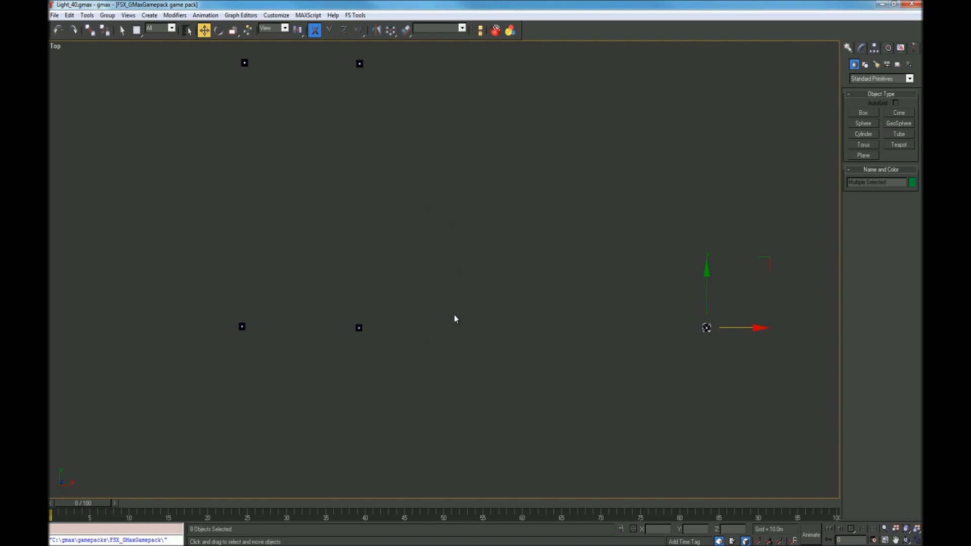
click(480, 298)
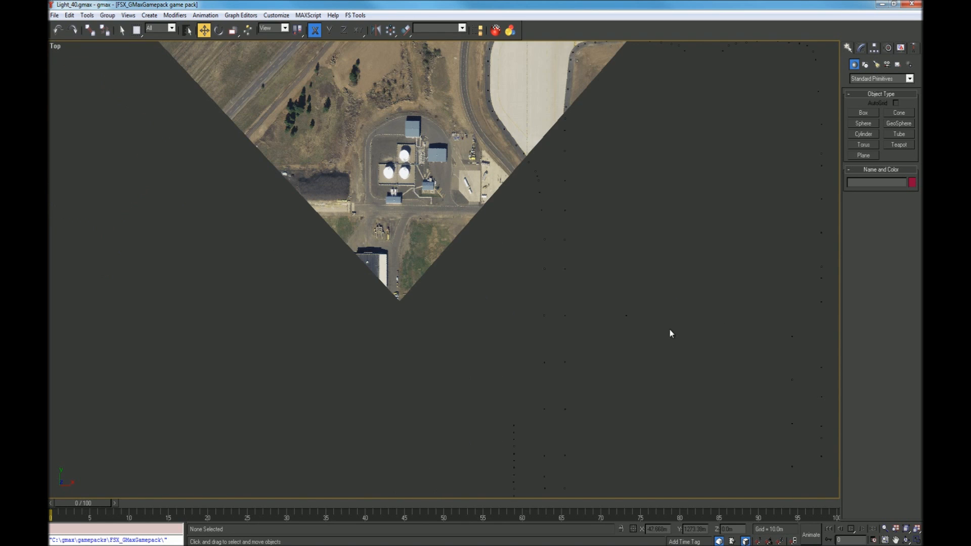
drag(688, 342, 607, 281)
click(607, 281)
Step: Survey the taxiway light layout around the aerial image, both close up and from far out
scroll(593, 350, down, 3)
scroll(601, 435, up, 3)
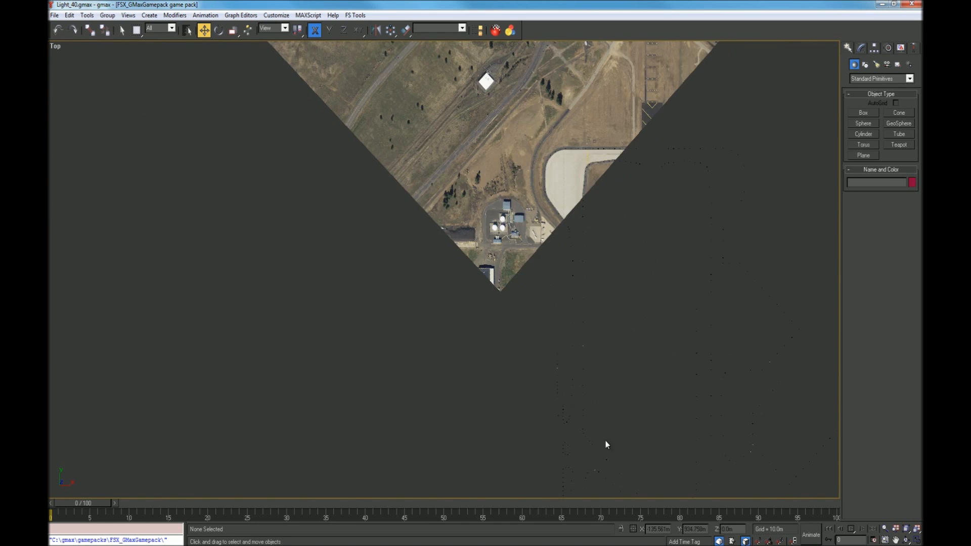
scroll(570, 463, up, 3)
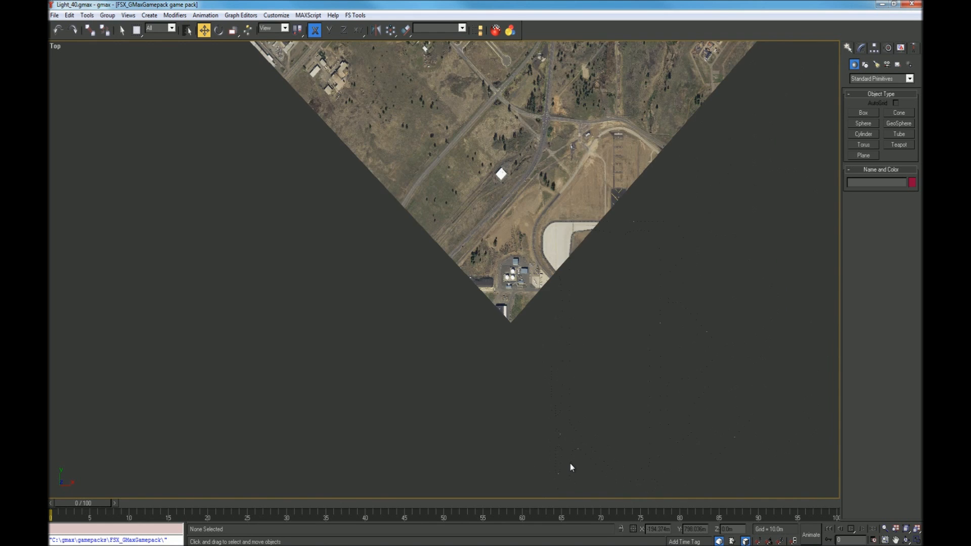
scroll(552, 409, down, 3)
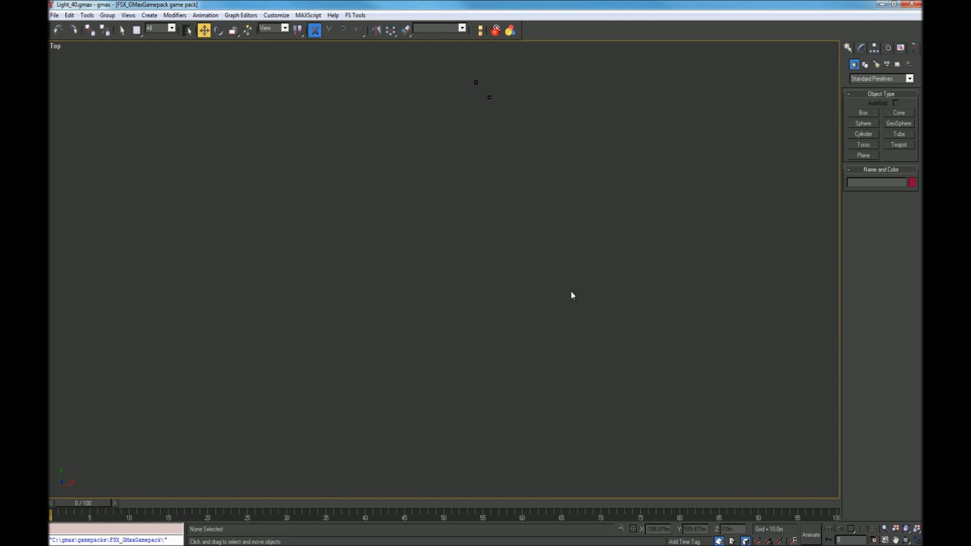
scroll(574, 272, down, 4)
scroll(589, 425, up, 2)
scroll(556, 273, down, 3)
scroll(668, 453, up, 3)
scroll(560, 412, up, 4)
scroll(579, 403, down, 3)
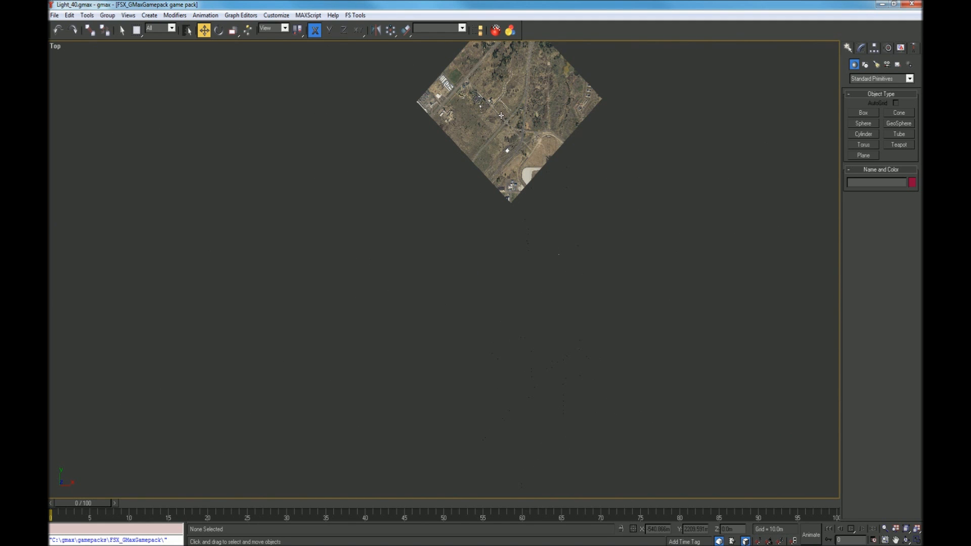
Step: Open the list of selectable scene objects and look through the box entries starting at Box19
click(187, 30)
mouse_move(494, 218)
mouse_down()
mouse_move(501, 327)
mouse_move(500, 212)
mouse_up()
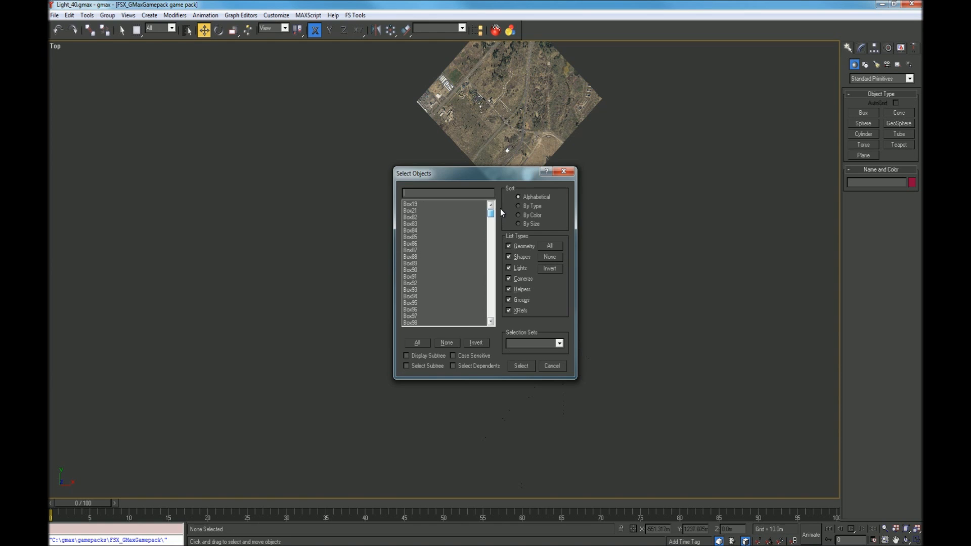
click(408, 205)
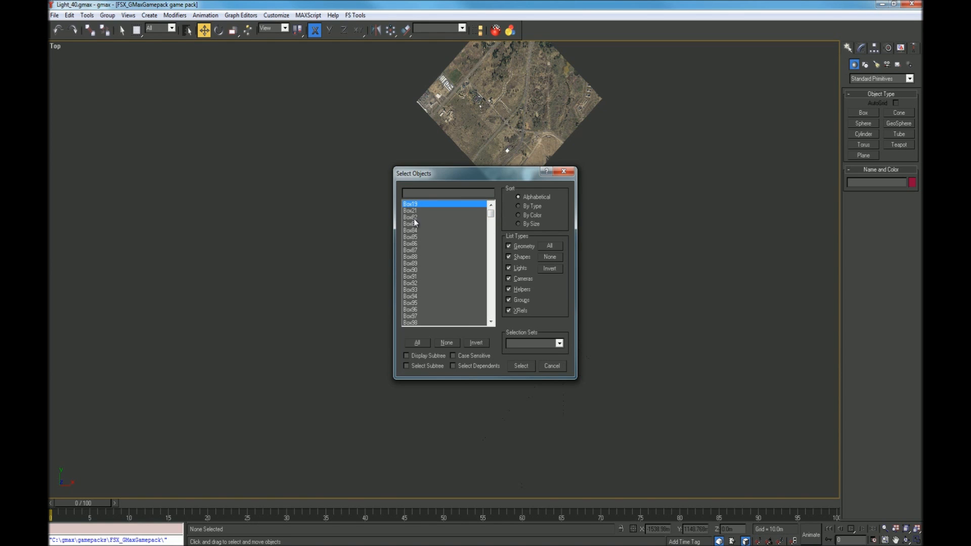
mouse_move(491, 211)
mouse_down()
mouse_move(500, 299)
mouse_move(501, 210)
mouse_move(496, 231)
mouse_move(495, 220)
mouse_up()
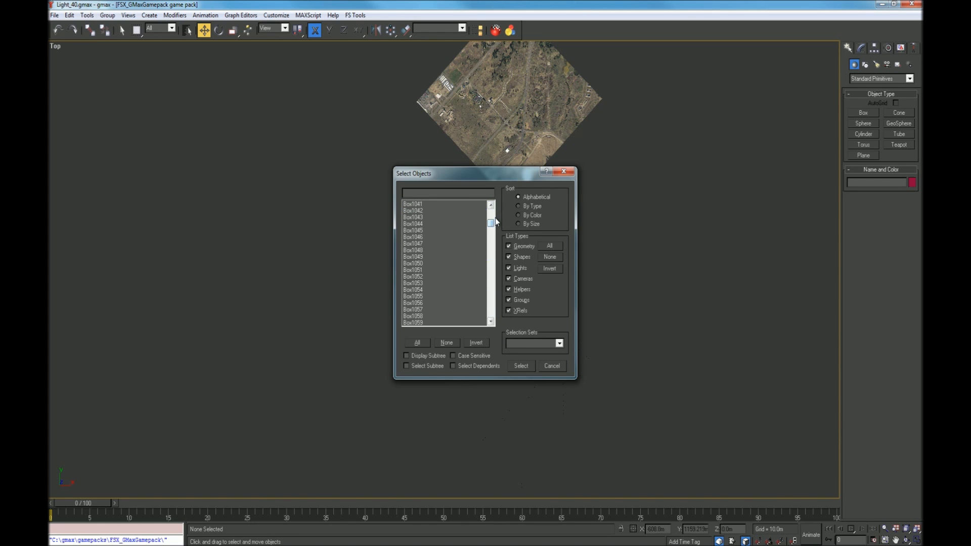
Step: Try selecting all listed objects, and pick out the last box entries, Box1167 to Box1177
click(418, 343)
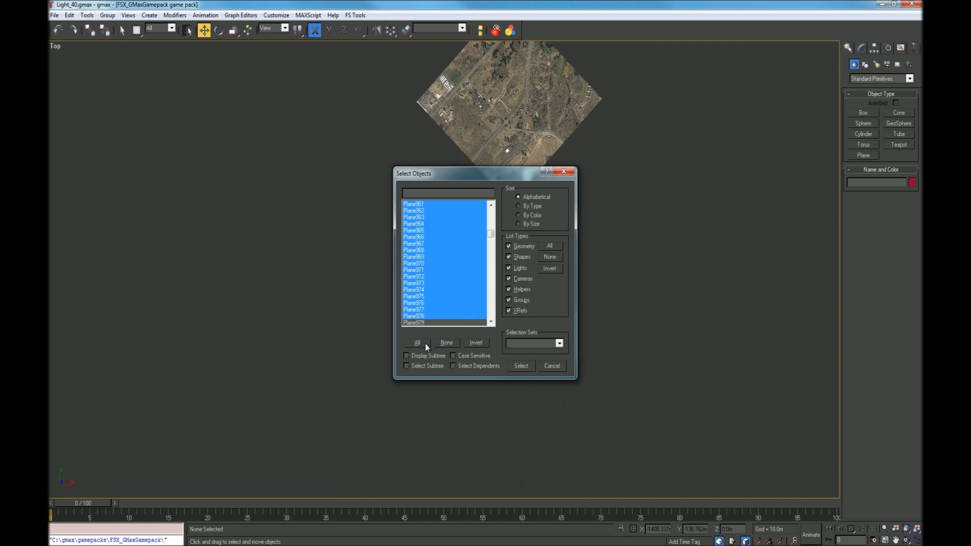
drag(490, 319, 500, 229)
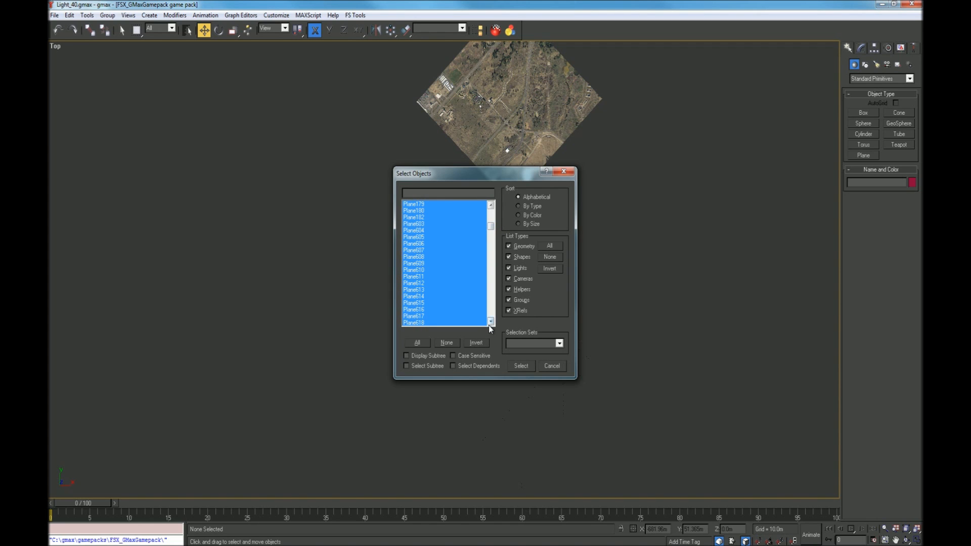
drag(491, 207, 492, 210)
drag(489, 326, 491, 321)
drag(407, 283, 437, 223)
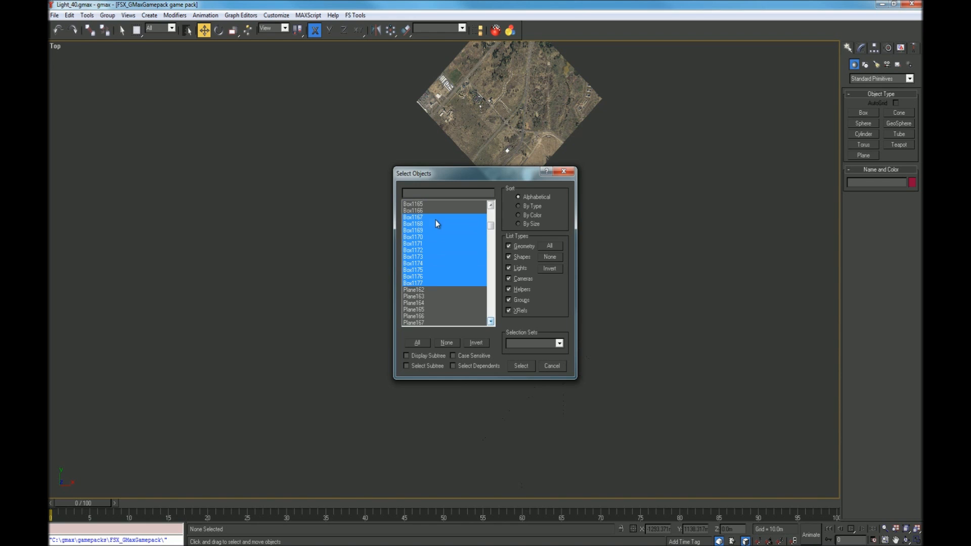
Step: Select all listed objects except the box entries, from Plane162 to the end of the list, and apply the selection
click(417, 343)
mouse_move(490, 226)
mouse_down()
mouse_move(490, 312)
mouse_move(499, 216)
mouse_up()
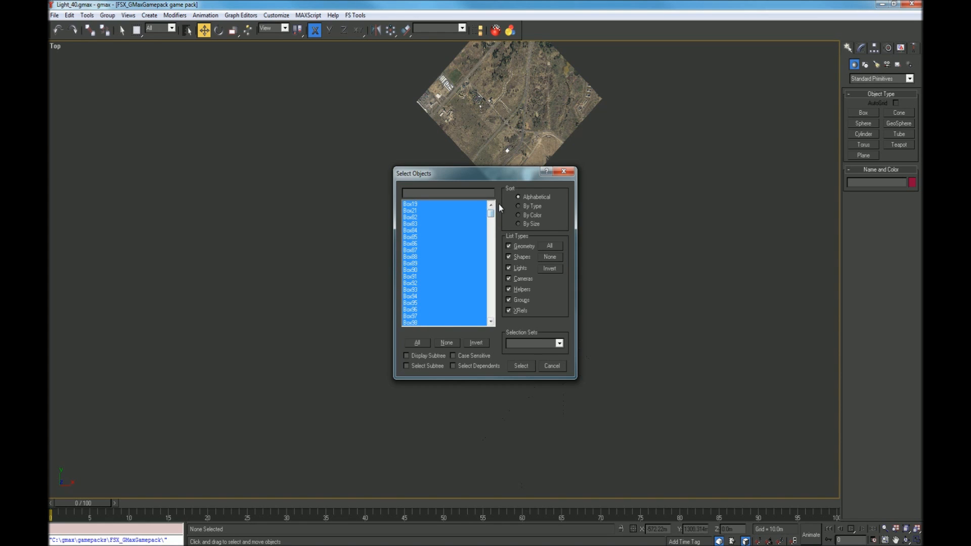
click(491, 321)
click(491, 322)
scroll(490, 324, down, 13)
scroll(491, 325, down, 5)
scroll(490, 325, down, 8)
scroll(491, 324, down, 9)
drag(492, 218, 494, 309)
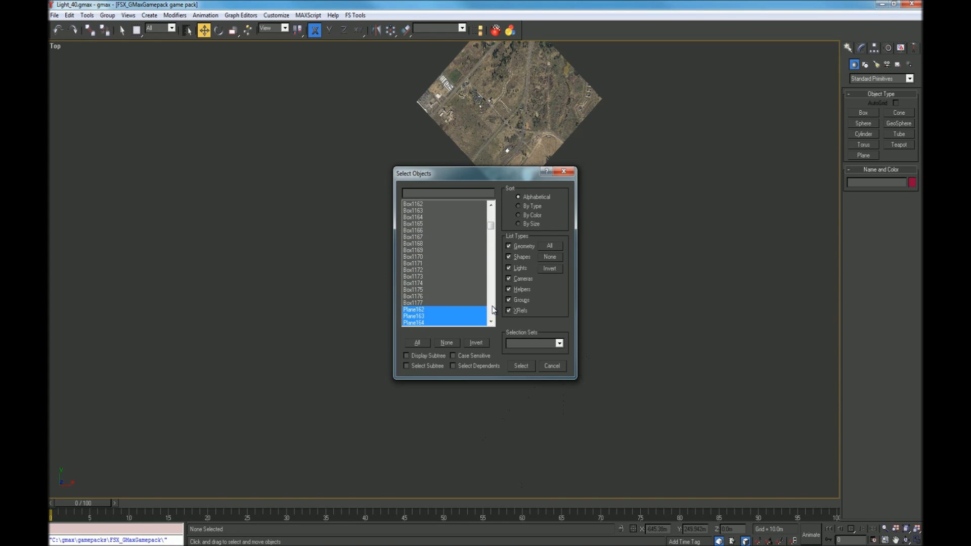
click(523, 369)
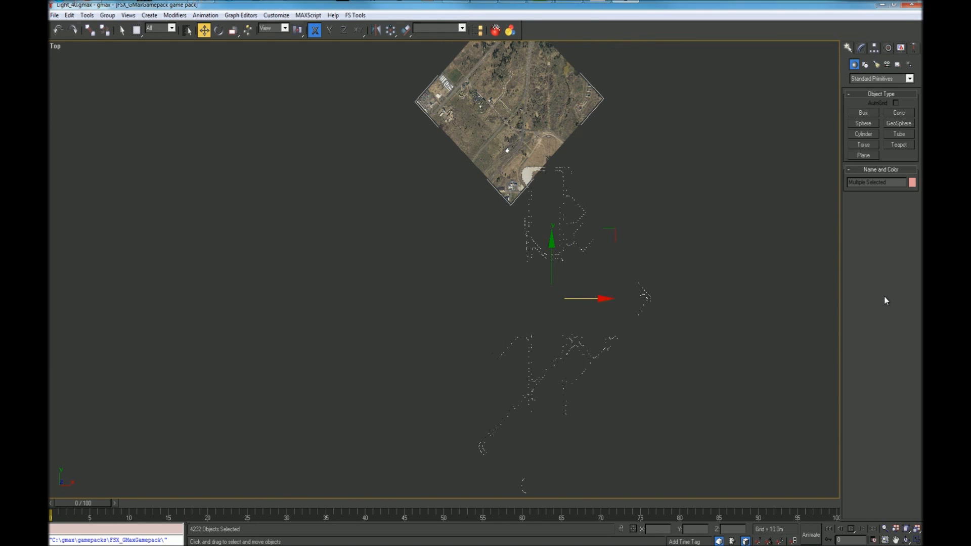
Step: Remove the aerial image tile from the current selection so that only the light planes are selected
key(ctrl+s)
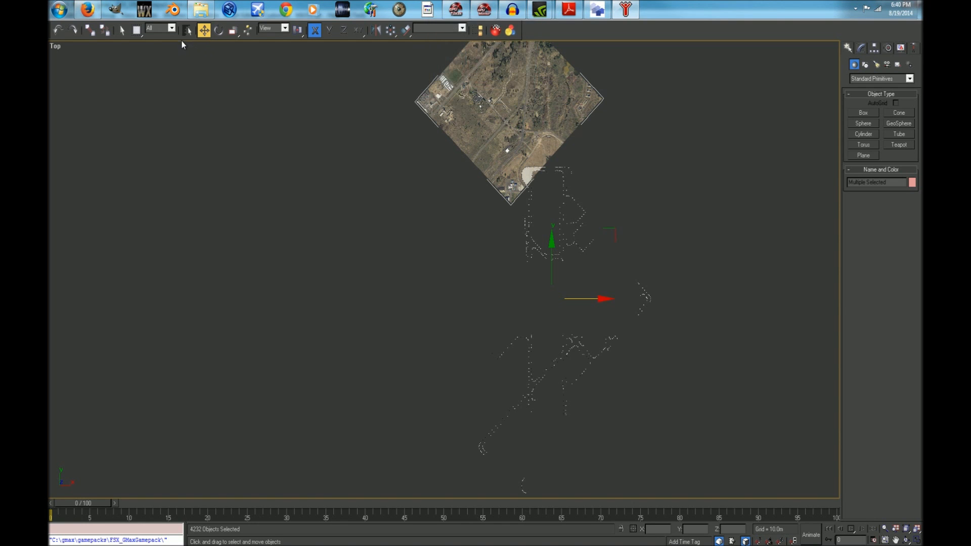
click(186, 30)
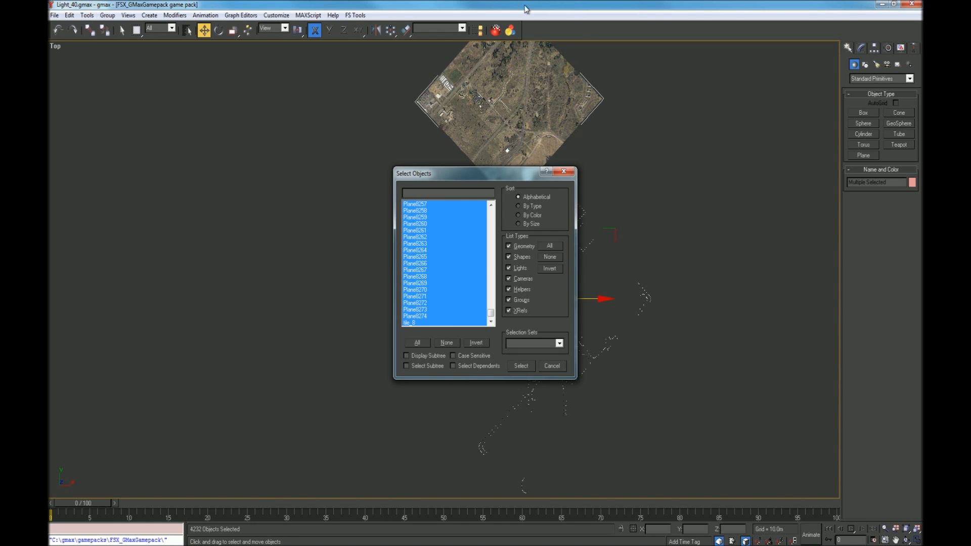
ctrl+click(415, 323)
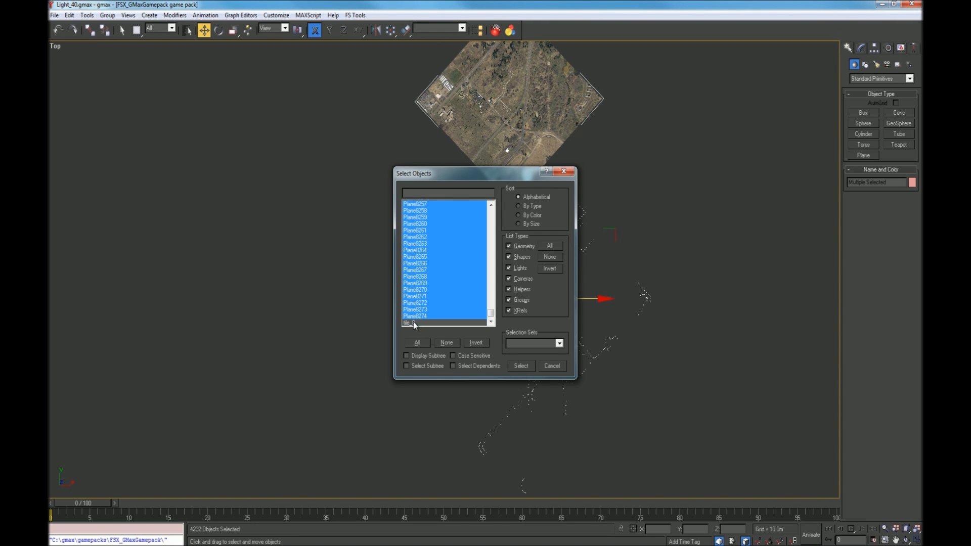
click(520, 366)
key(Delete)
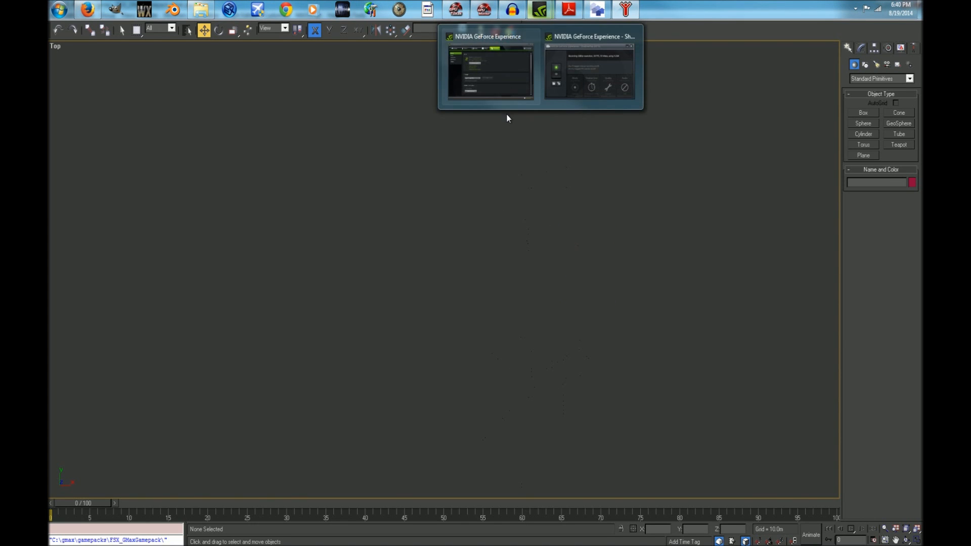
key(w)
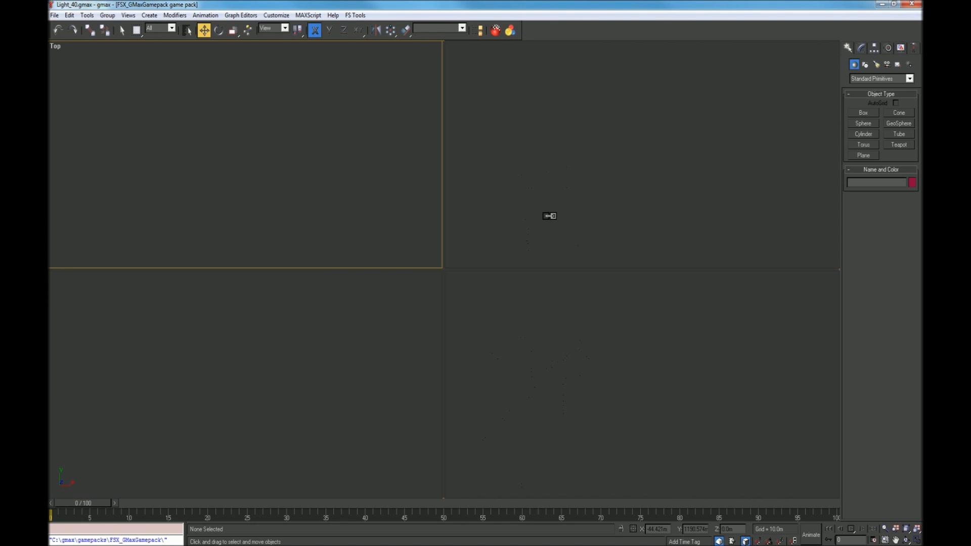
key(w)
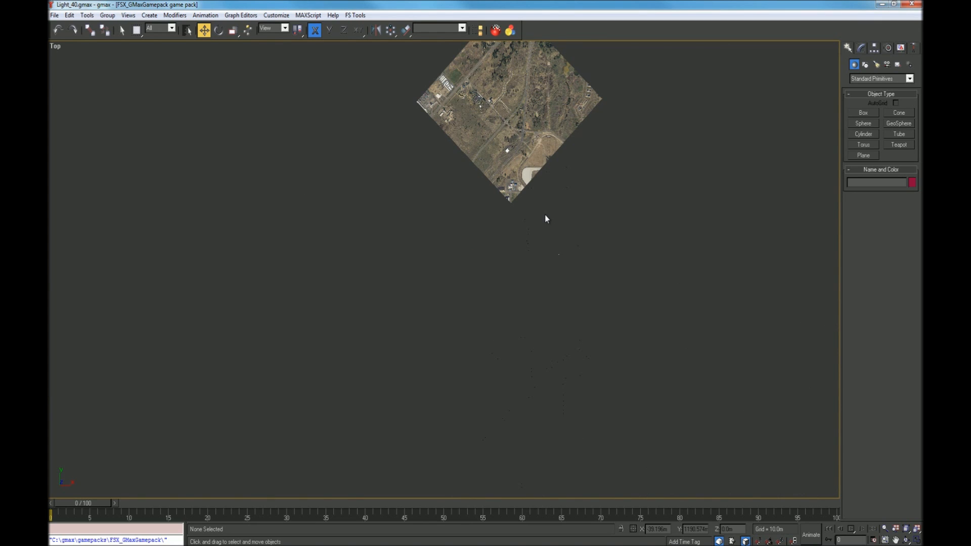
key(ctrl+a)
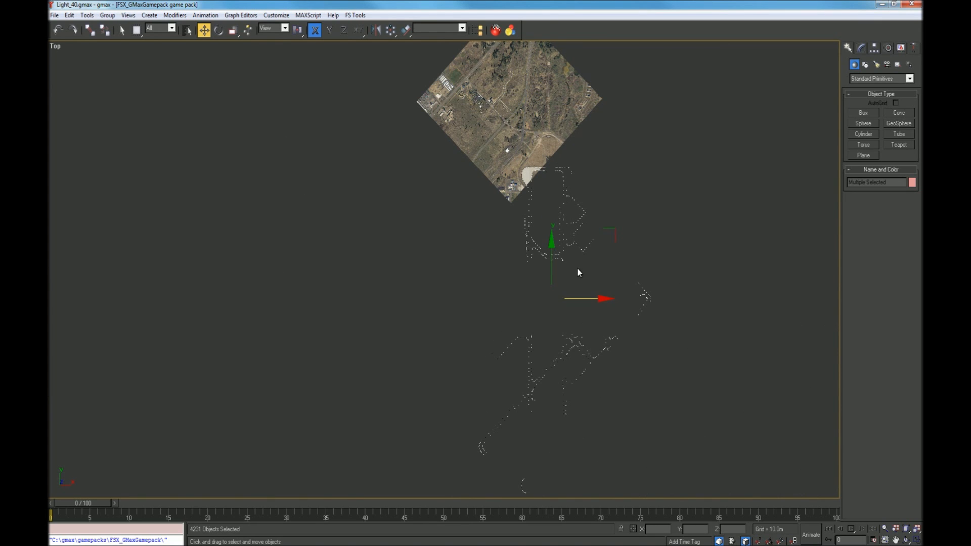
Step: Start exporting the selected light planes and set the export file type to Flightsim Model (*.MDL)
key(ctrl+p)
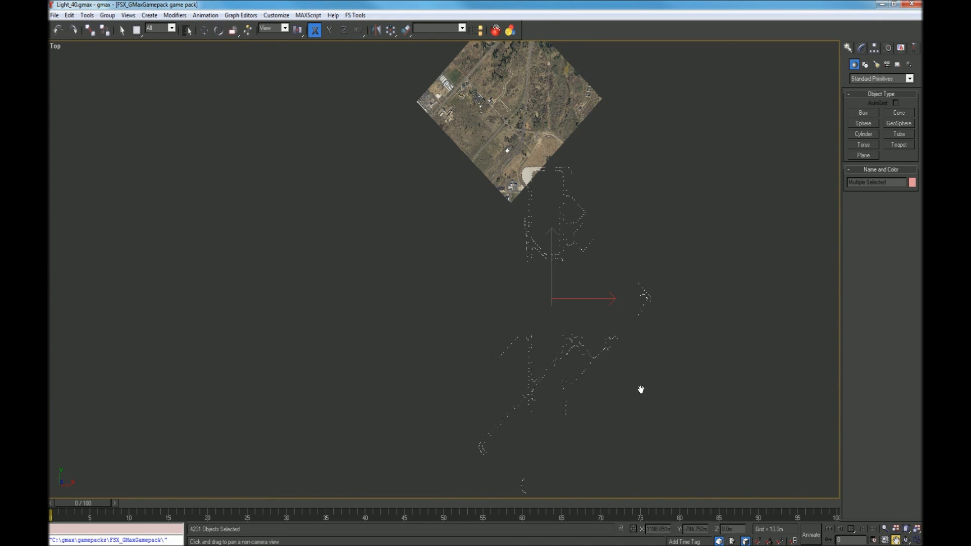
drag(544, 101, 508, 2)
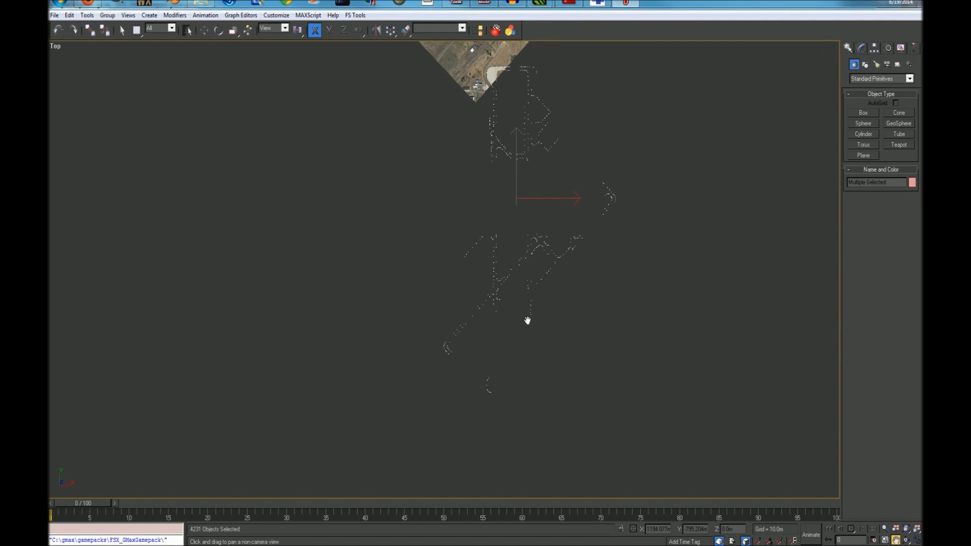
scroll(525, 320, up, 2)
scroll(526, 320, up, 3)
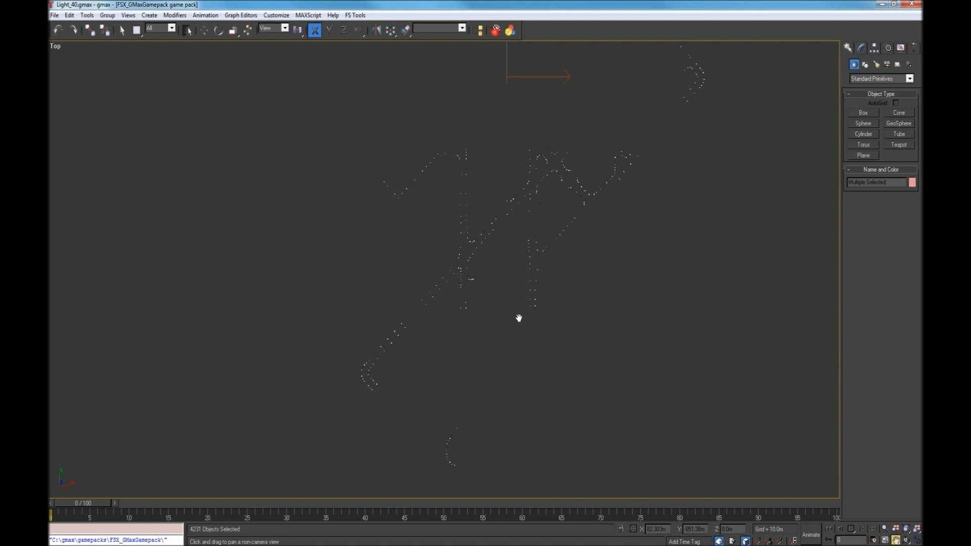
scroll(518, 318, down, 3)
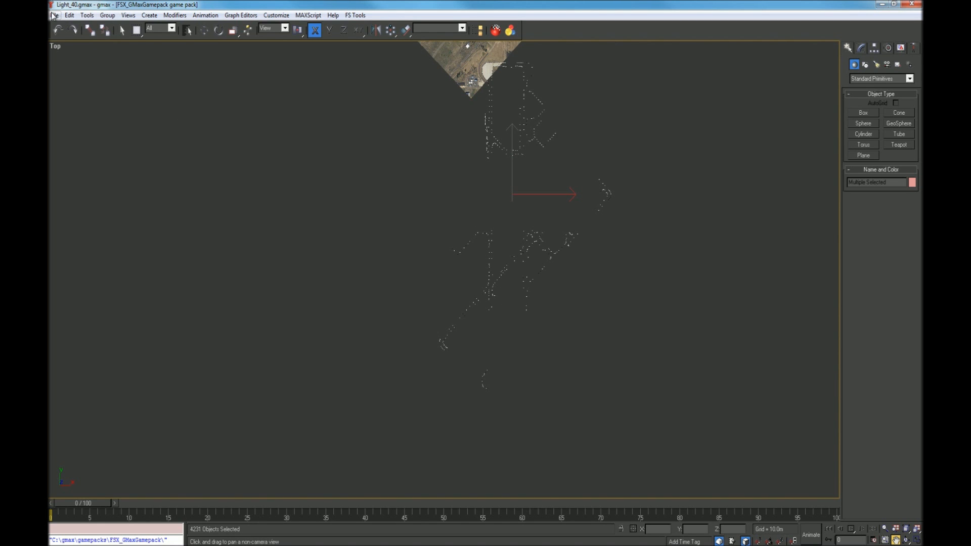
click(54, 15)
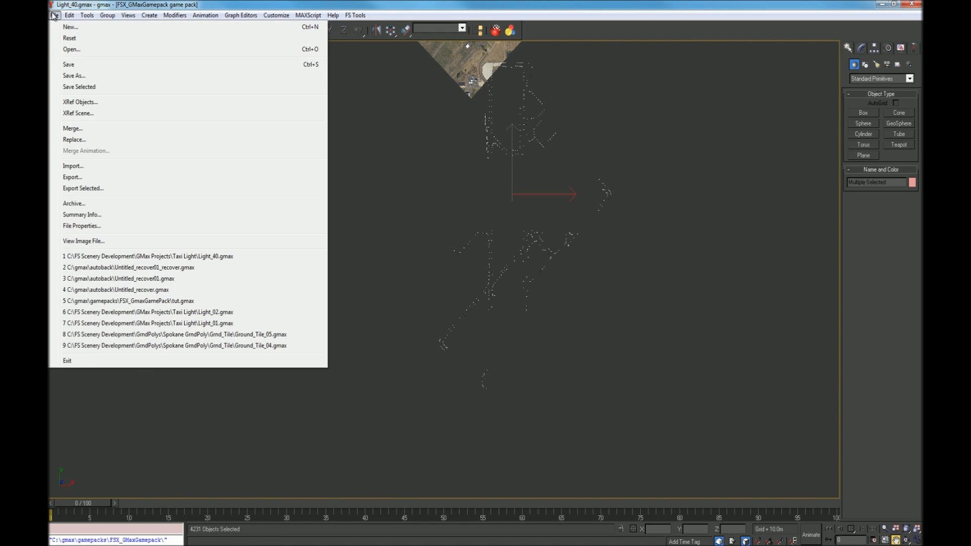
click(154, 189)
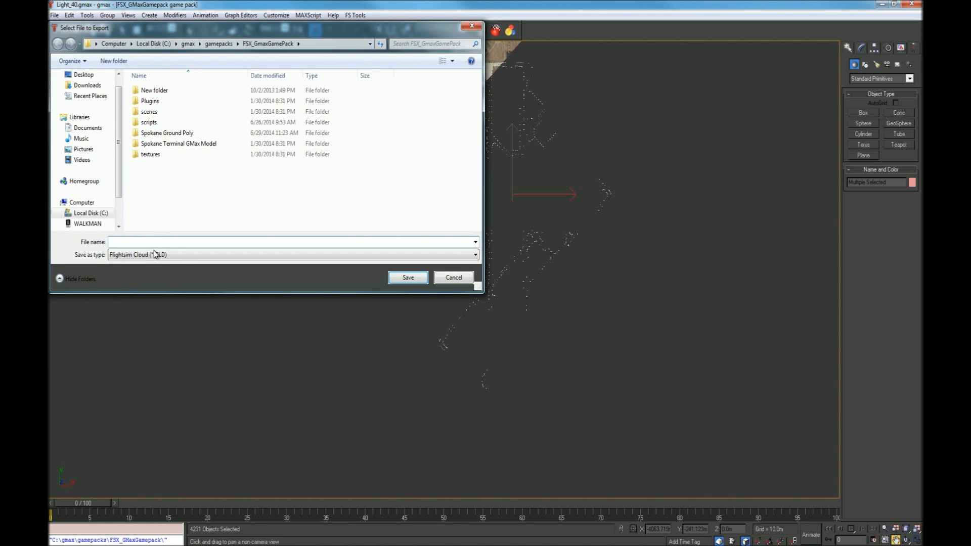
click(156, 255)
click(161, 273)
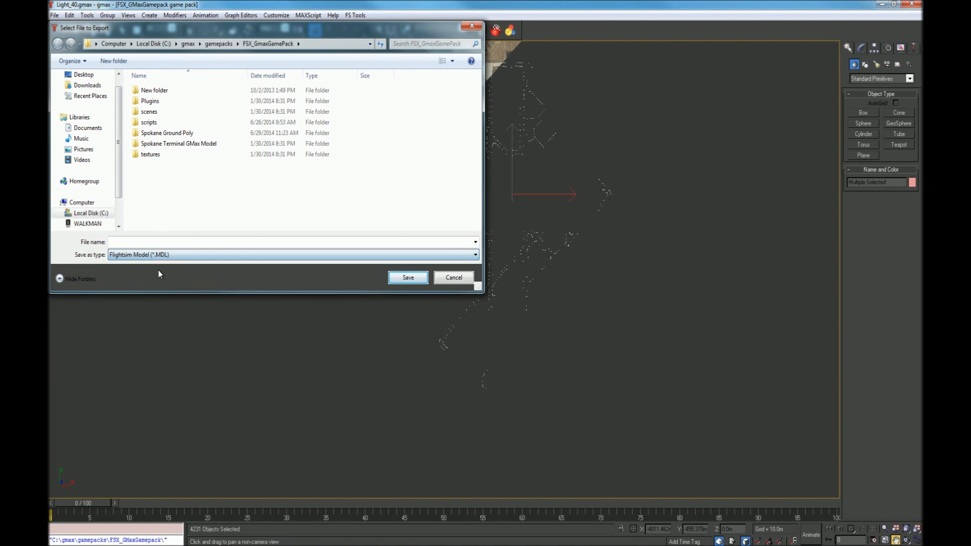
Step: Set the export location to C:\FS Scenery Development\Textures\Blender Textures\Taxiway Stuff
click(91, 213)
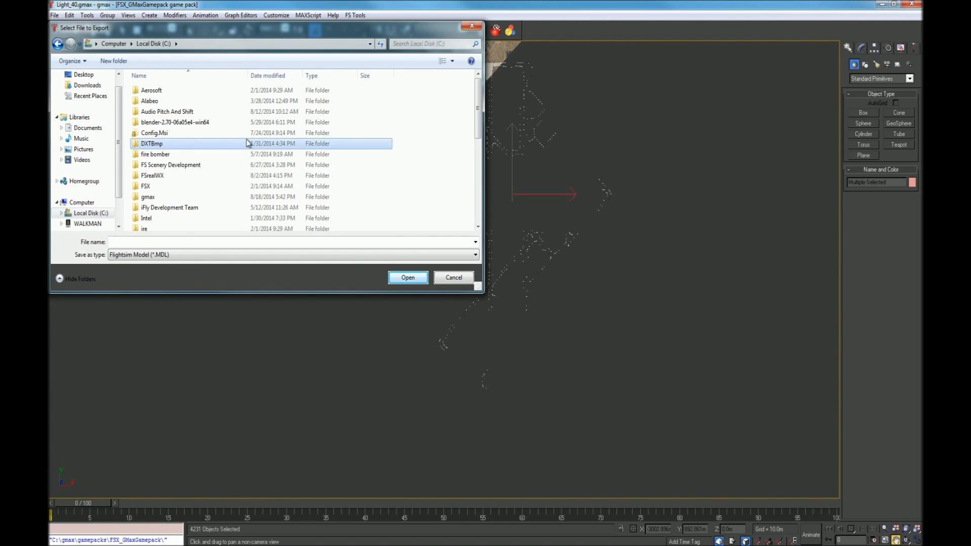
scroll(250, 163, down, 3)
scroll(217, 170, up, 5)
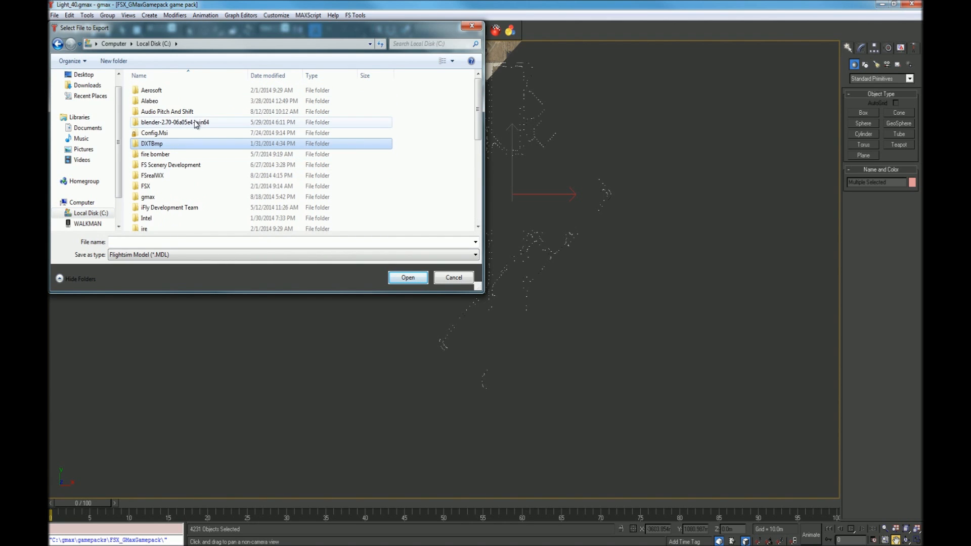
double_click(172, 165)
scroll(219, 186, down, 3)
scroll(217, 187, up, 3)
click(213, 144)
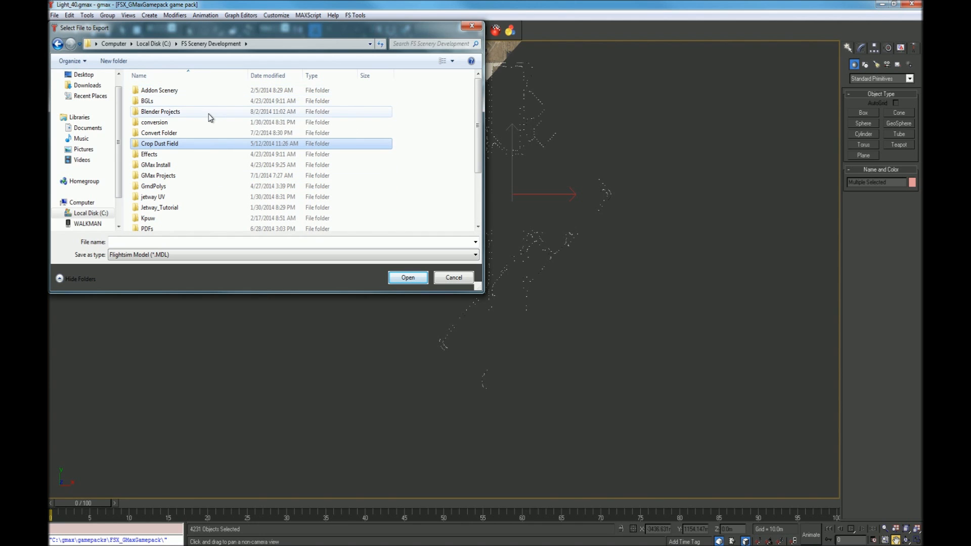
scroll(210, 122, down, 3)
double_click(160, 198)
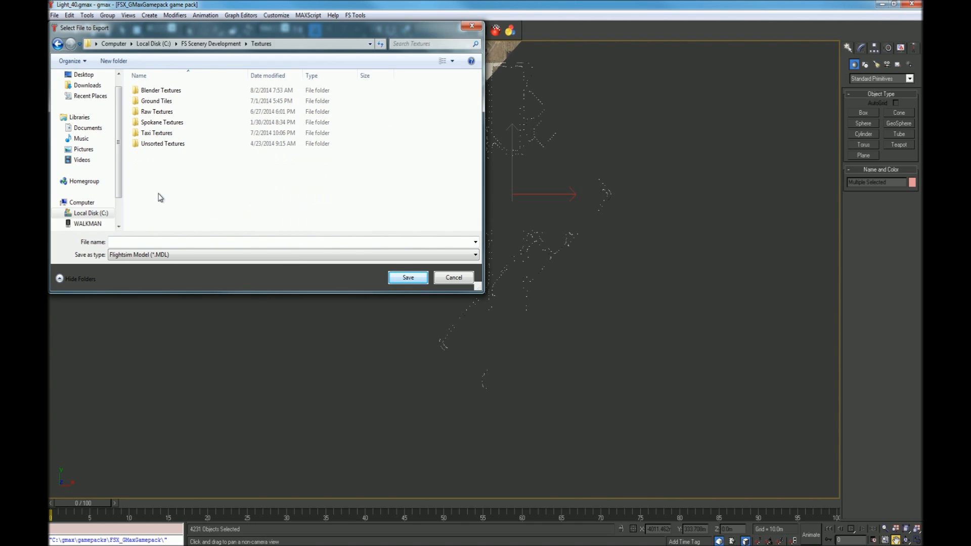
double_click(158, 90)
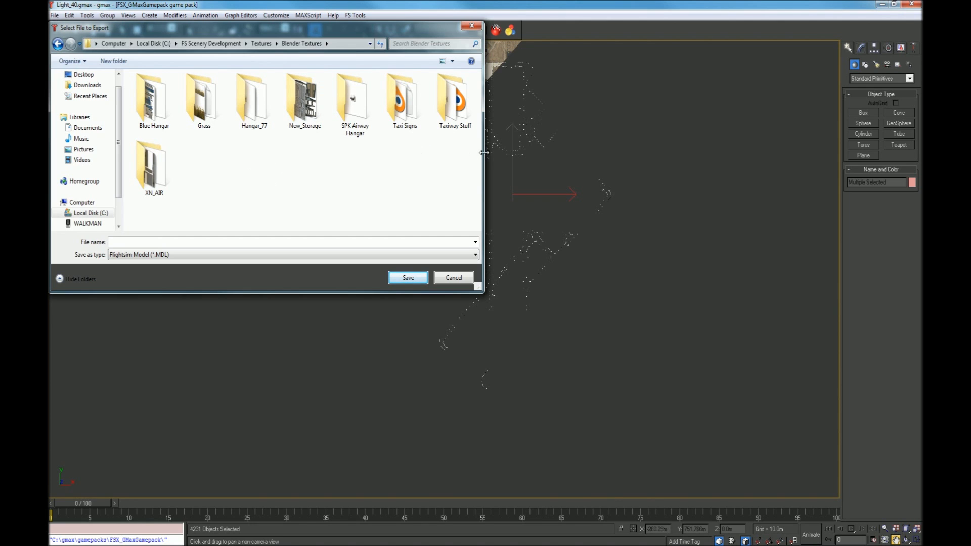
double_click(454, 124)
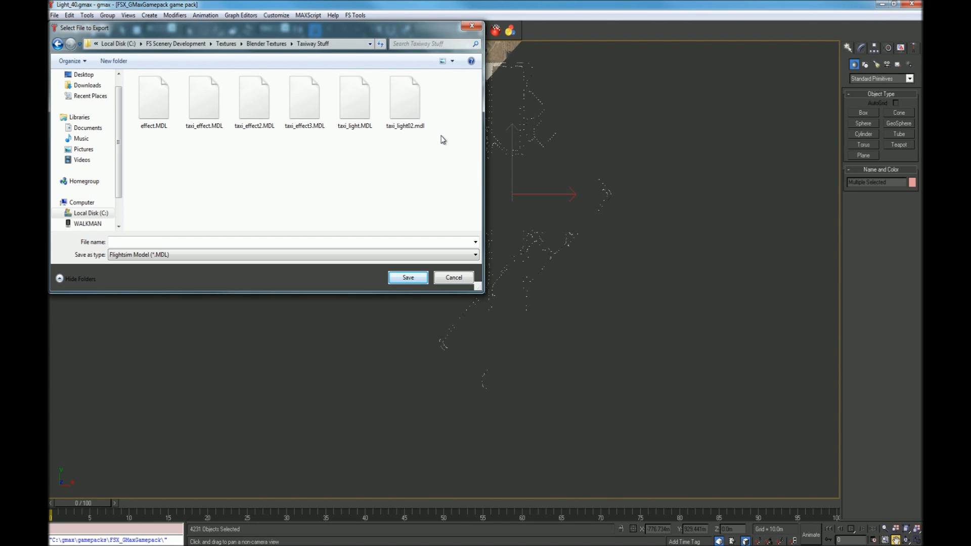
Step: Export the light planes as taxi_light02.mdl, replacing the existing file and accepting the current model export options
click(412, 108)
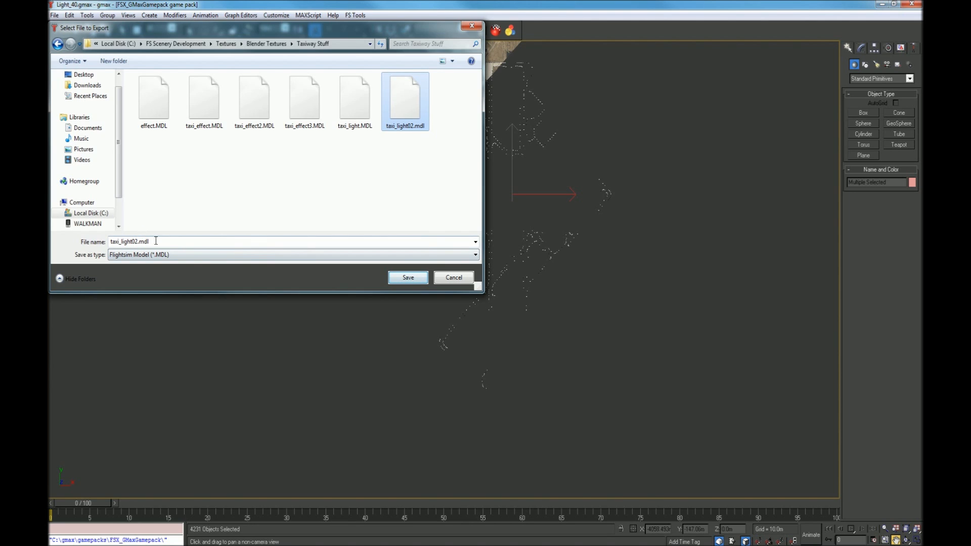
click(401, 280)
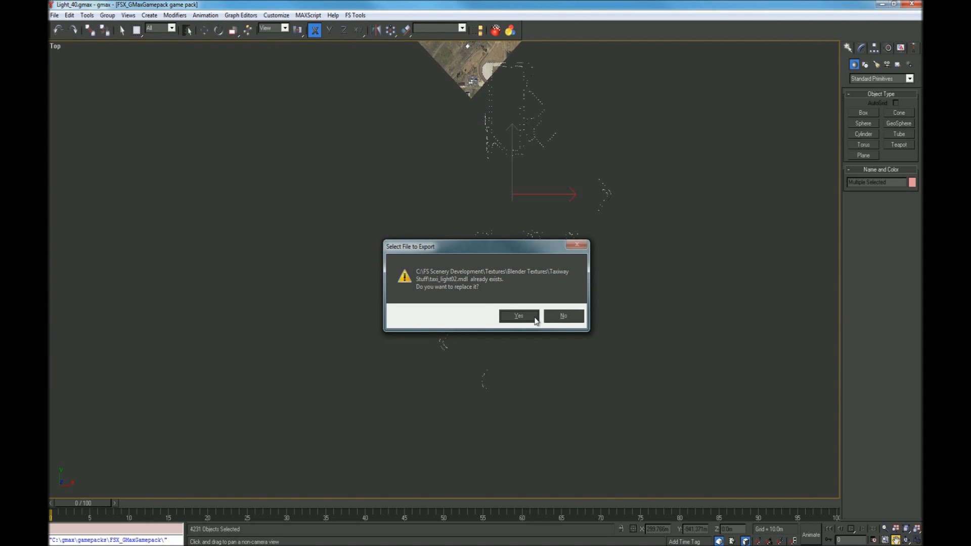
click(535, 318)
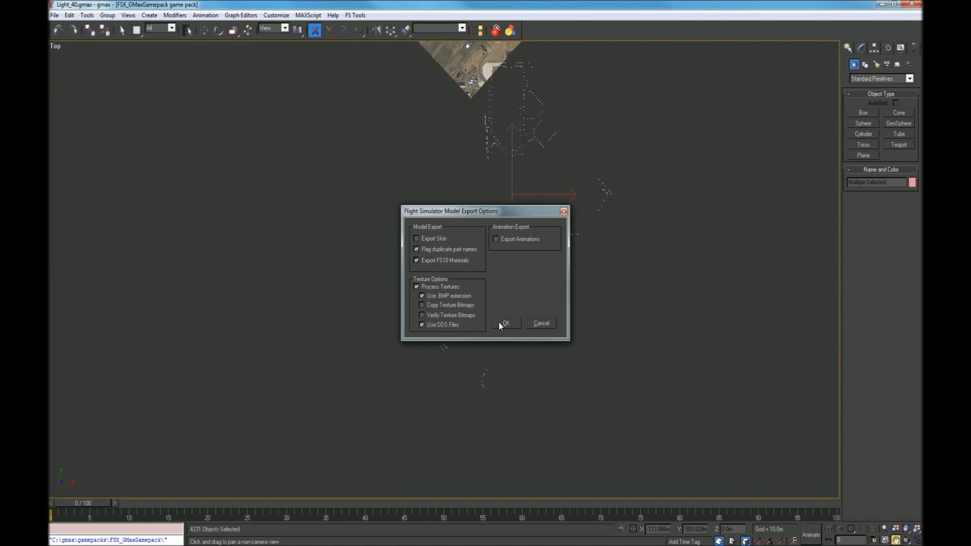
click(505, 323)
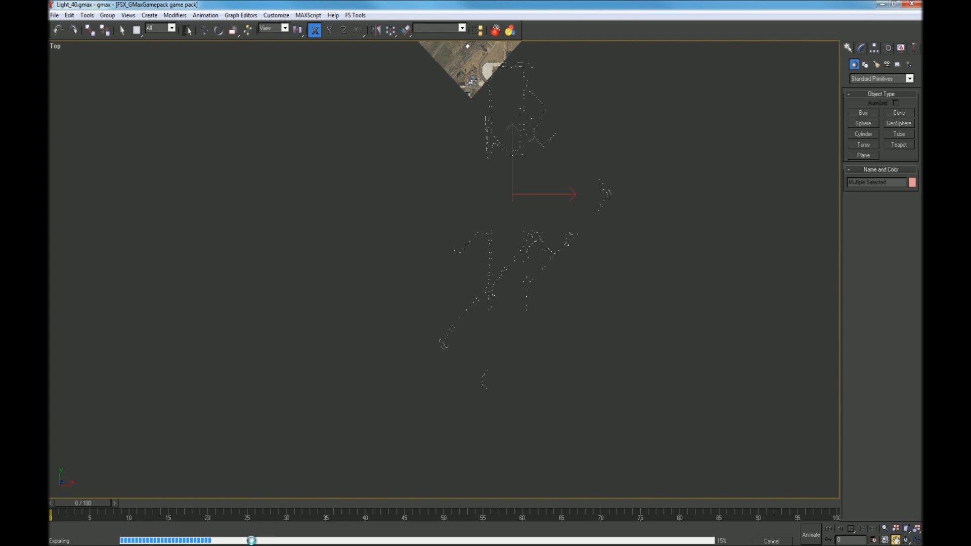
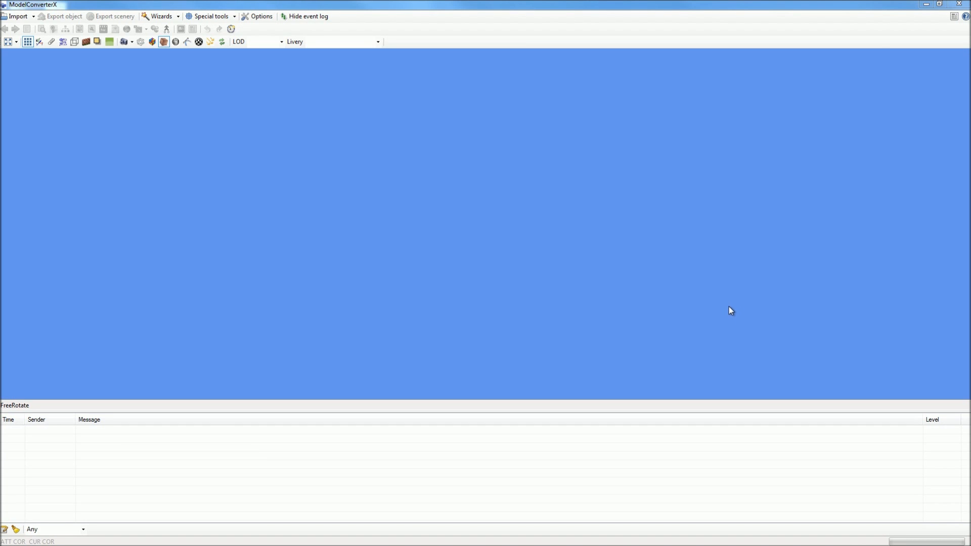
Step: In ModelConverterX, open the Convert and place object wizard and browse for the file to convert
click(178, 17)
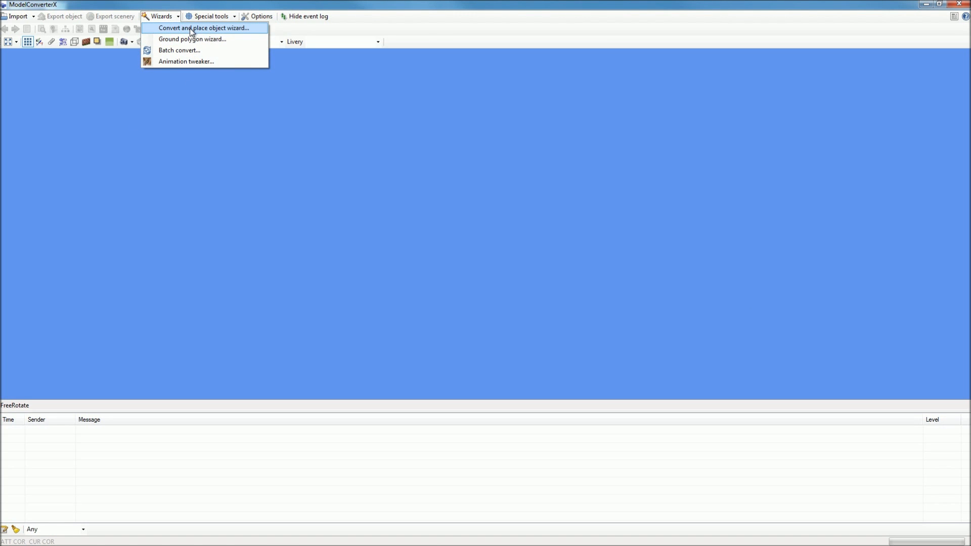
click(196, 29)
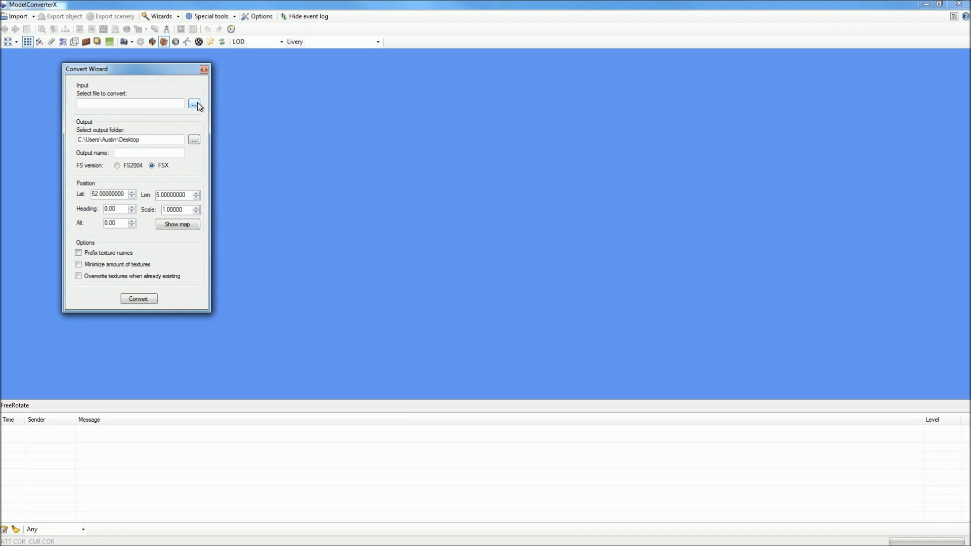
click(198, 103)
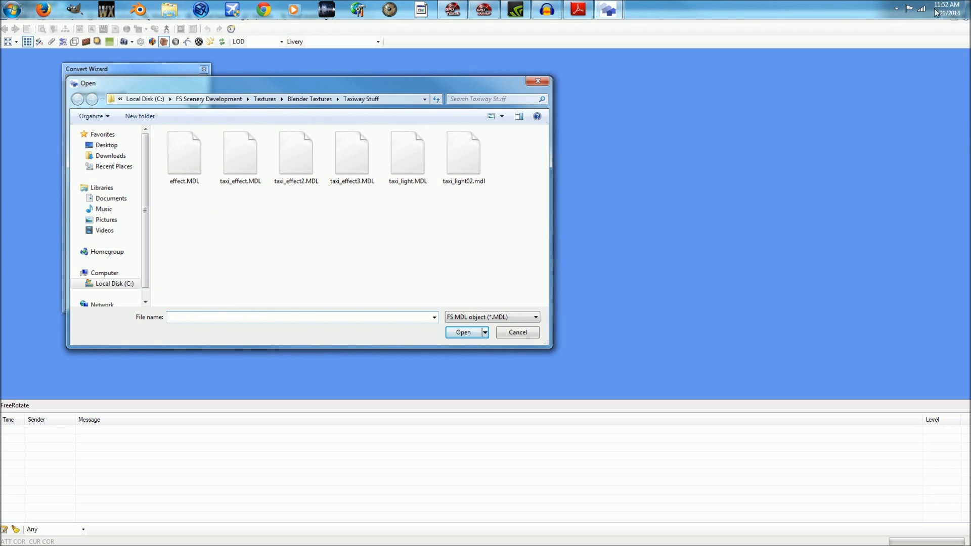
Step: Switch to Windows Explorer and open Local Disk (C:)
click(11, 9)
click(171, 149)
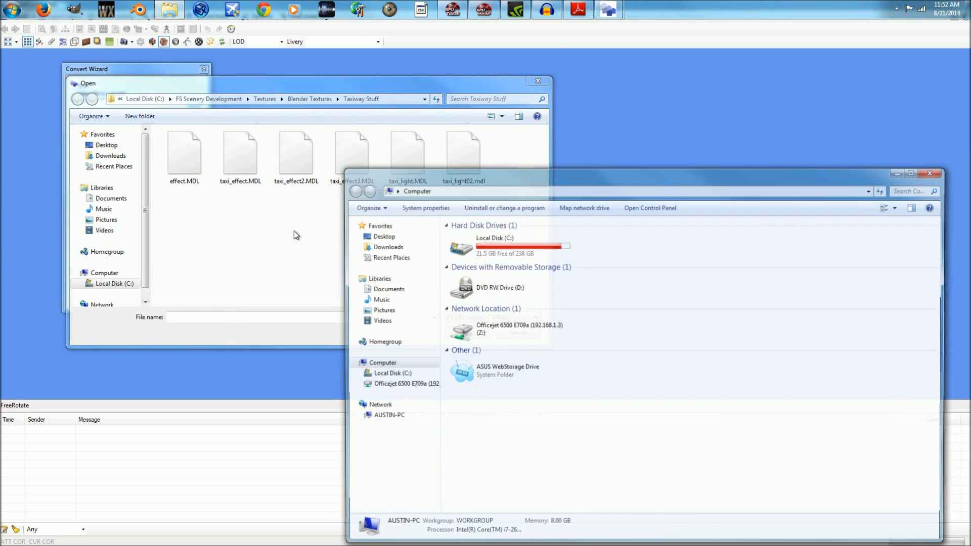
double_click(476, 253)
scroll(546, 390, down, 2)
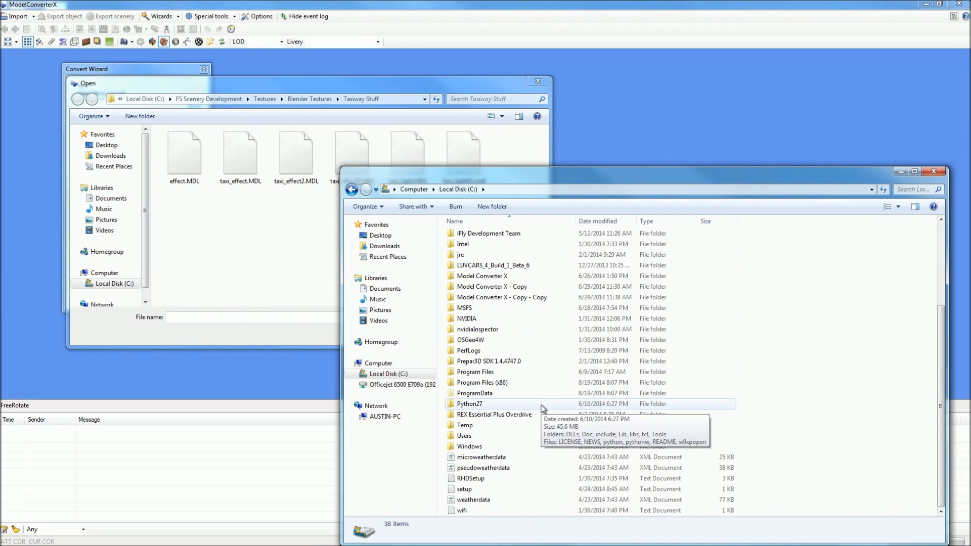
scroll(534, 347, up, 2)
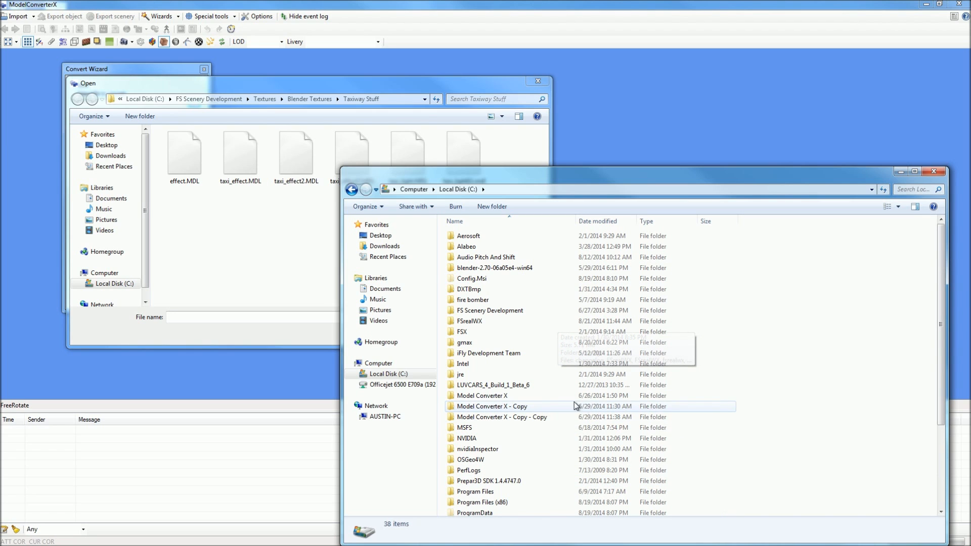
scroll(557, 398, down, 4)
scroll(487, 338, up, 4)
scroll(486, 336, down, 4)
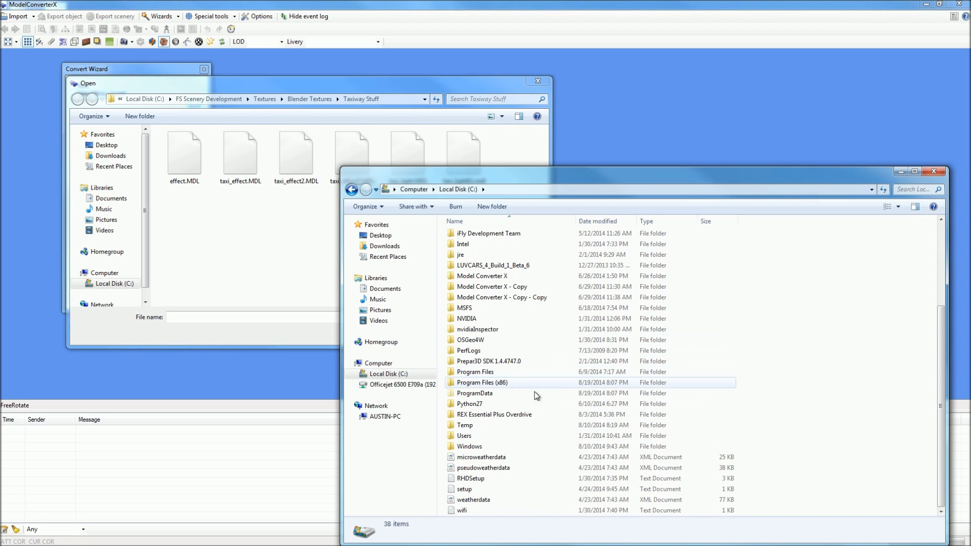
double_click(513, 385)
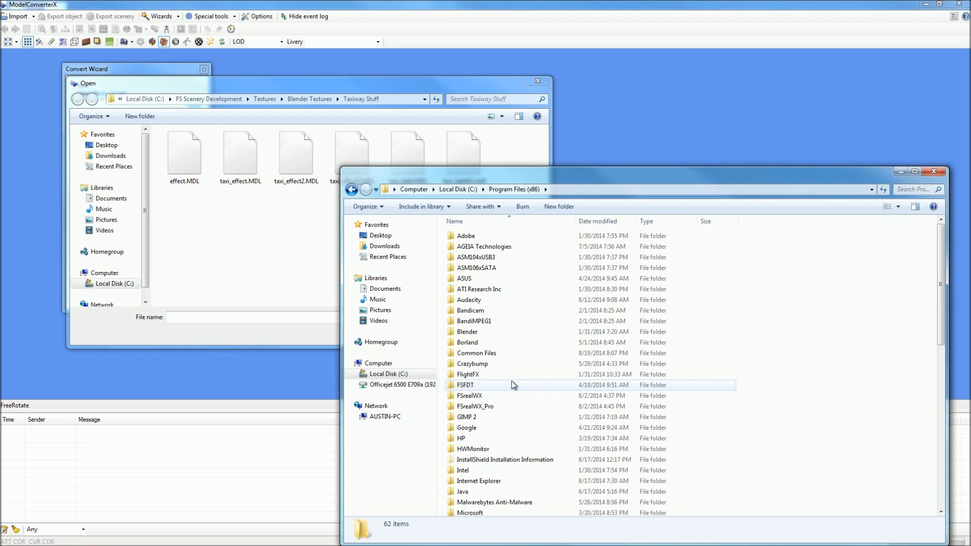
scroll(481, 426, down, 5)
scroll(511, 375, up, 5)
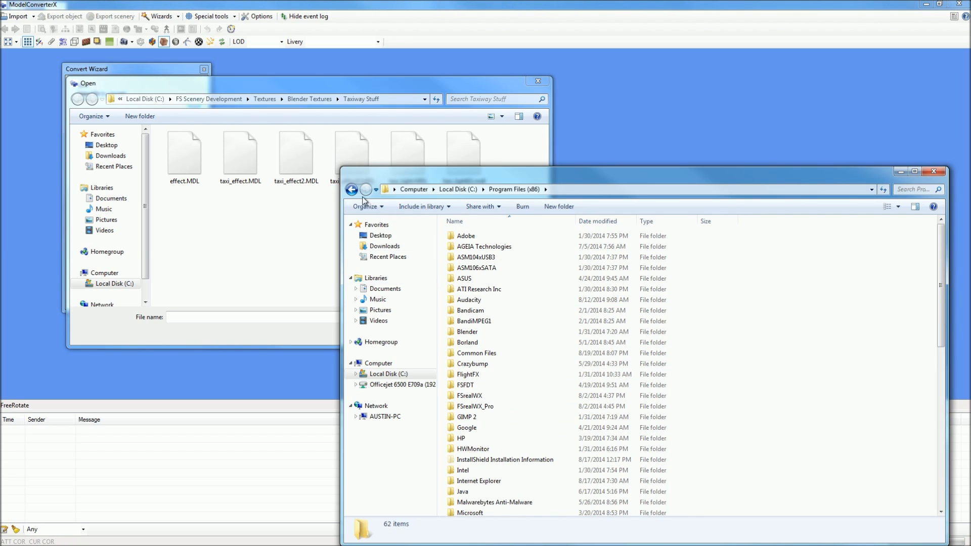
click(351, 189)
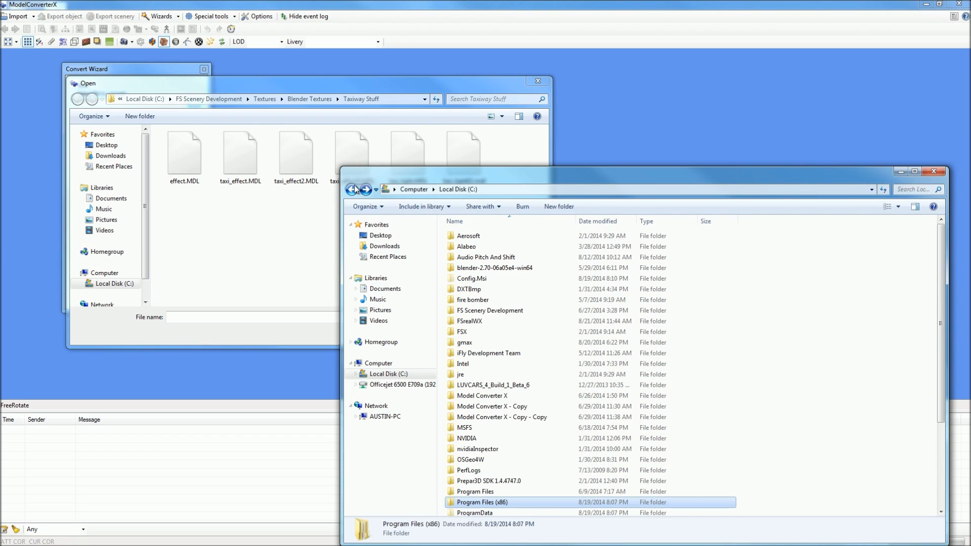
Step: Open the folder gmax\gamepacks\FSX_GmaxGamePack on Local Disk (C:)
double_click(493, 342)
click(500, 292)
double_click(500, 300)
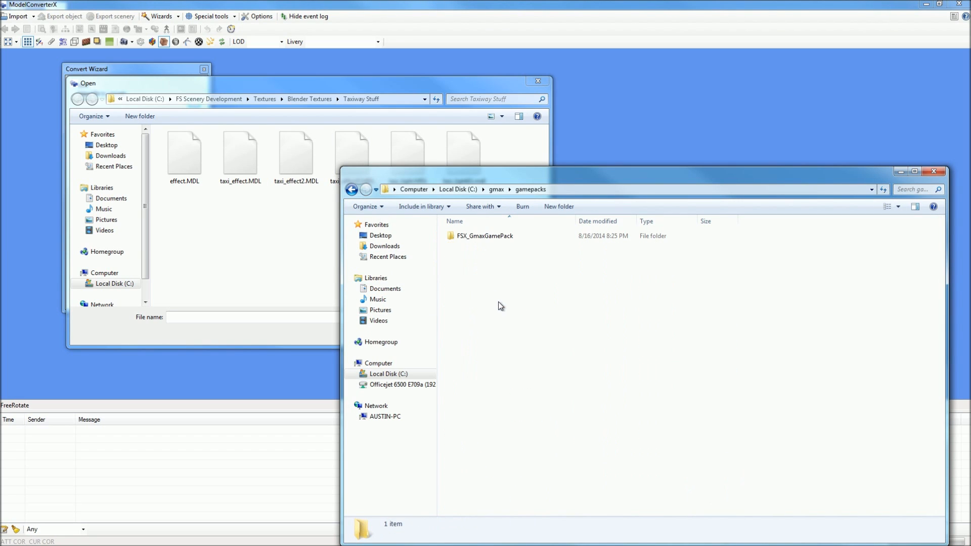
double_click(483, 236)
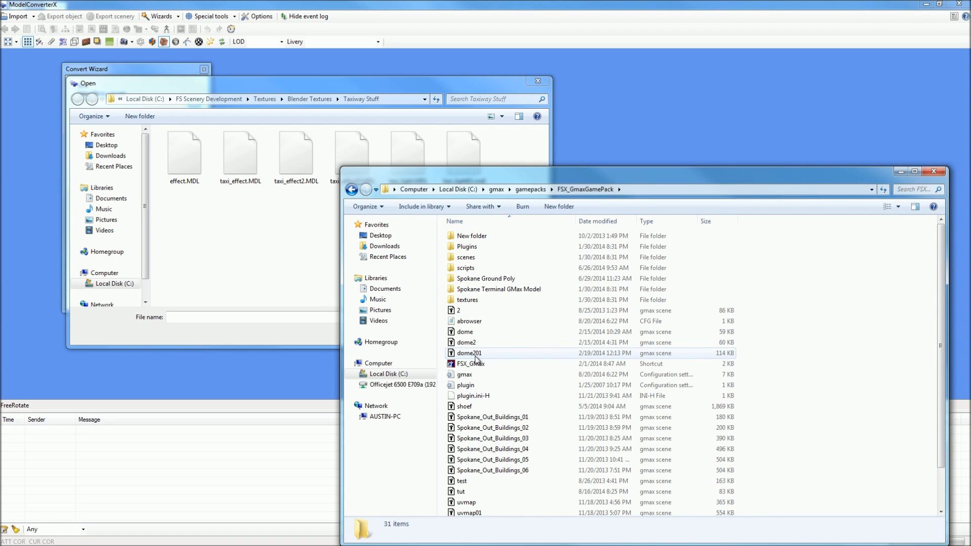
Step: Run the FSX_GMax shortcut as administrator and continue past the gmax news screen
right_click(470, 363)
click(535, 211)
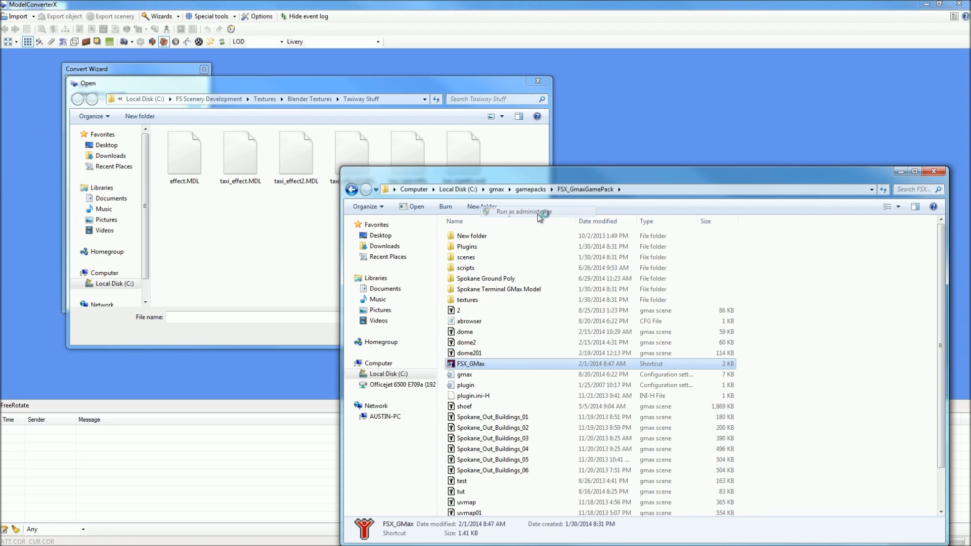
click(682, 387)
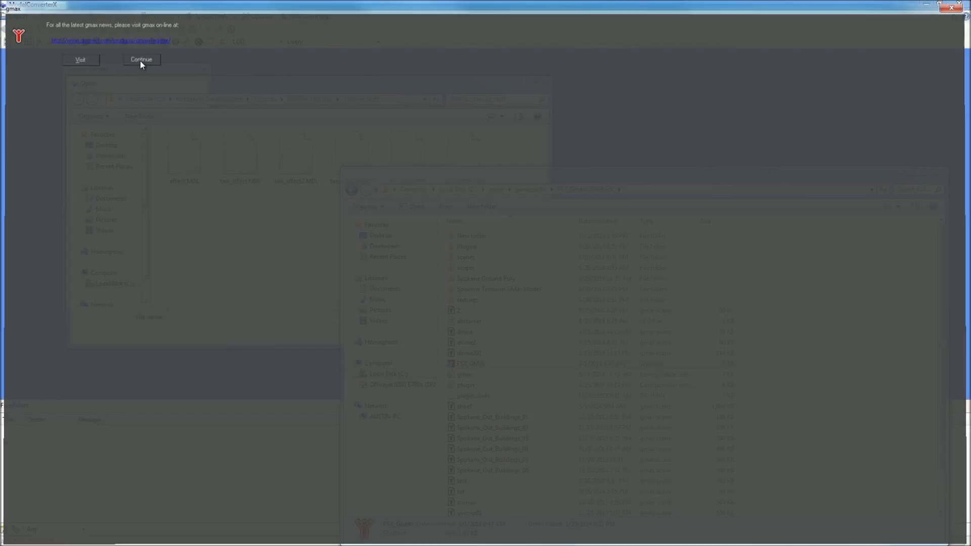
click(142, 63)
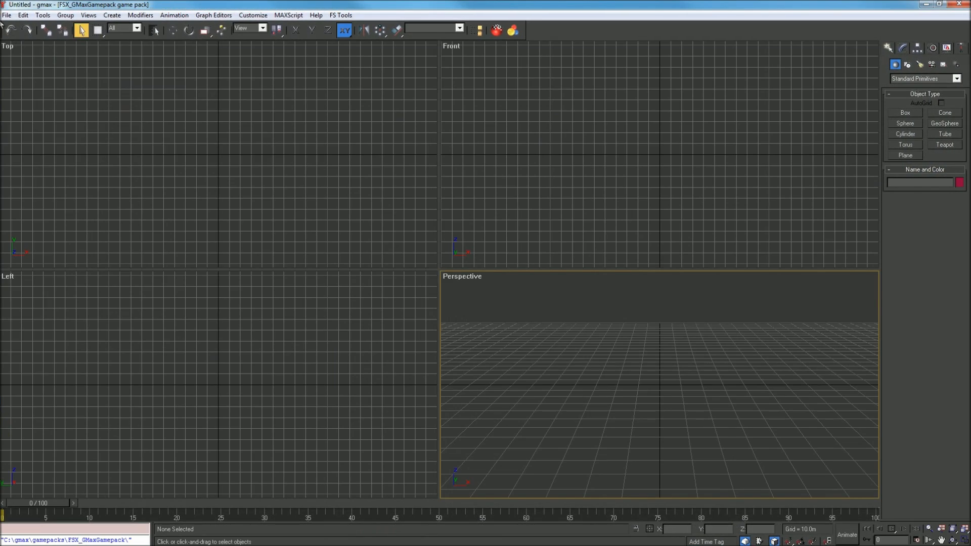
Step: Open the recent scene Untitled_recover01_recover.gmax and bring its crossed glow planes into view
click(7, 15)
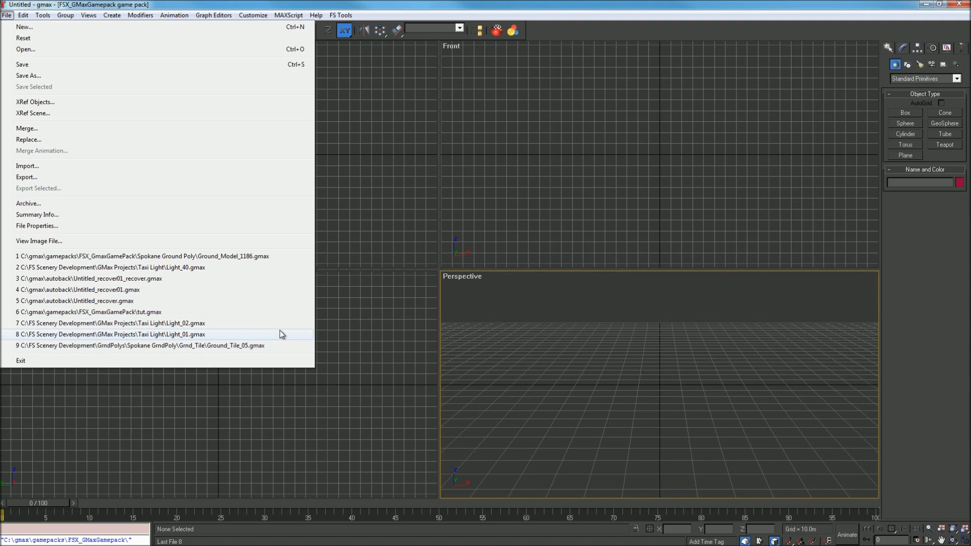
click(219, 281)
click(389, 339)
middle_drag(620, 275, 619, 211)
scroll(619, 210, up, 2)
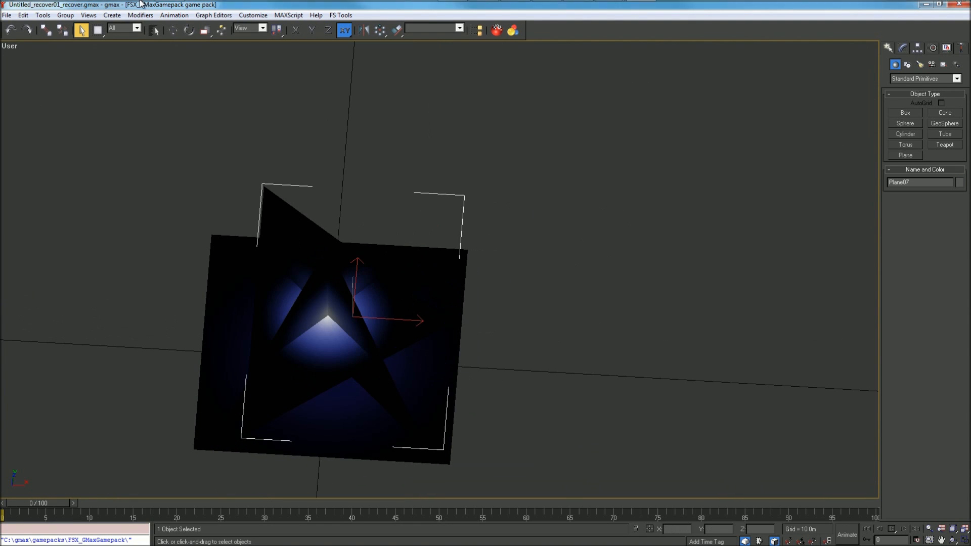
Step: Clear the current selection and select all seven planes, Plane01 to Plane07, by name
click(7, 16)
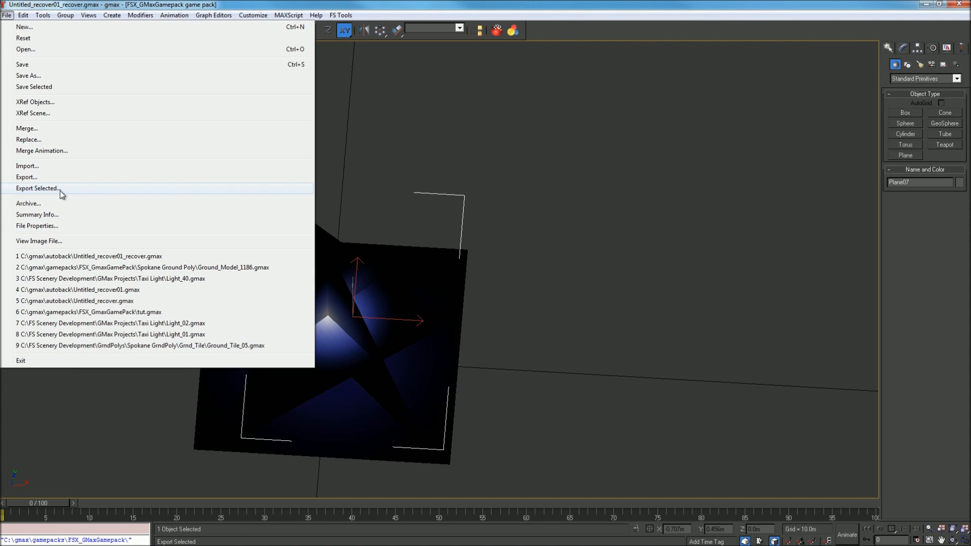
click(500, 181)
scroll(390, 223, down, 5)
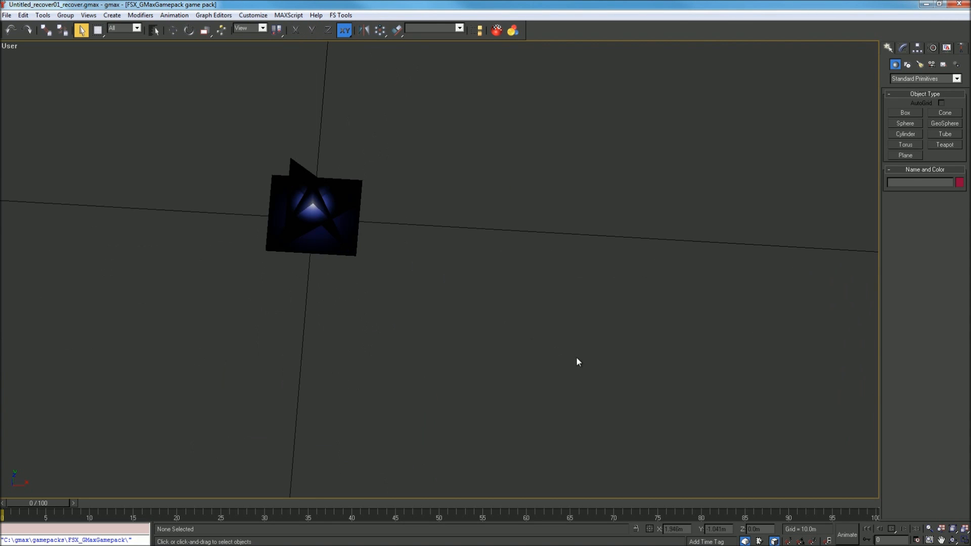
scroll(323, 276, up, 3)
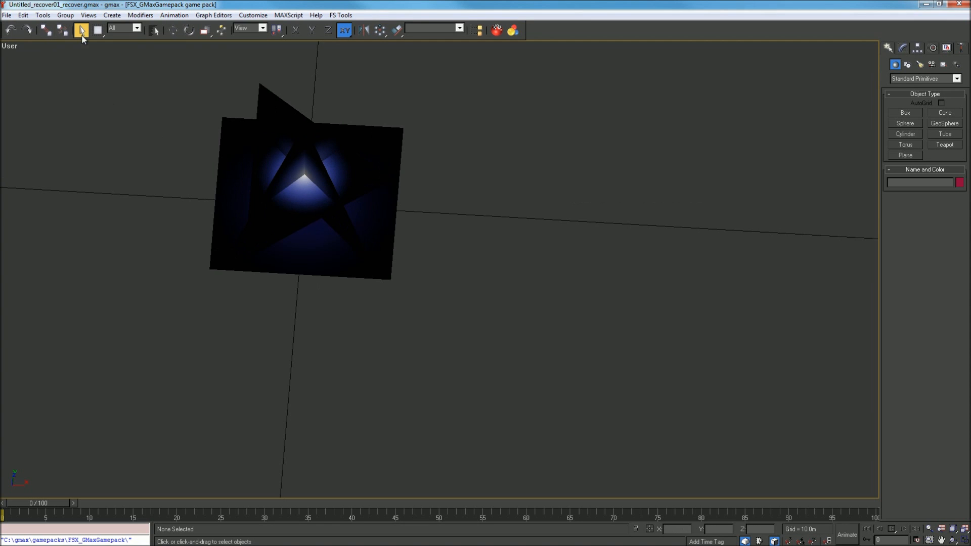
click(154, 30)
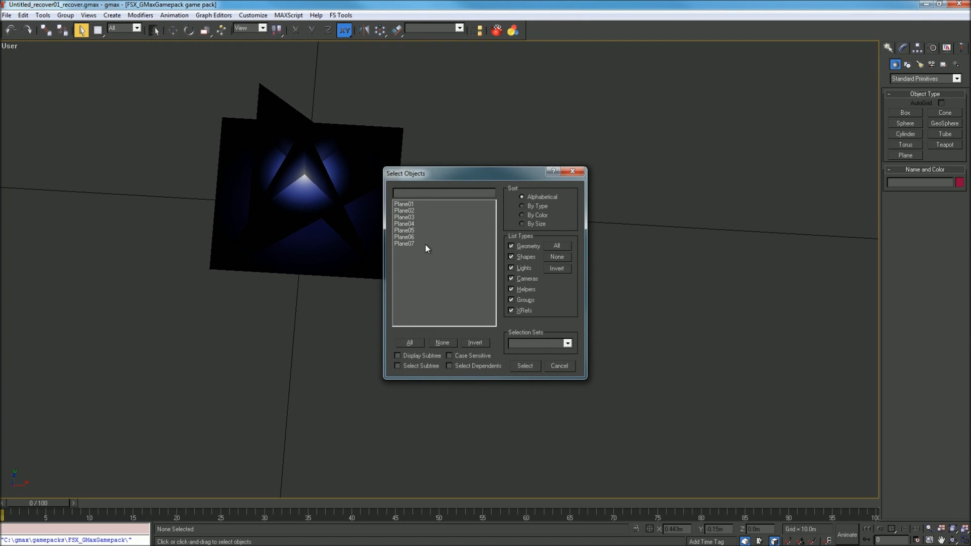
drag(401, 244, 409, 188)
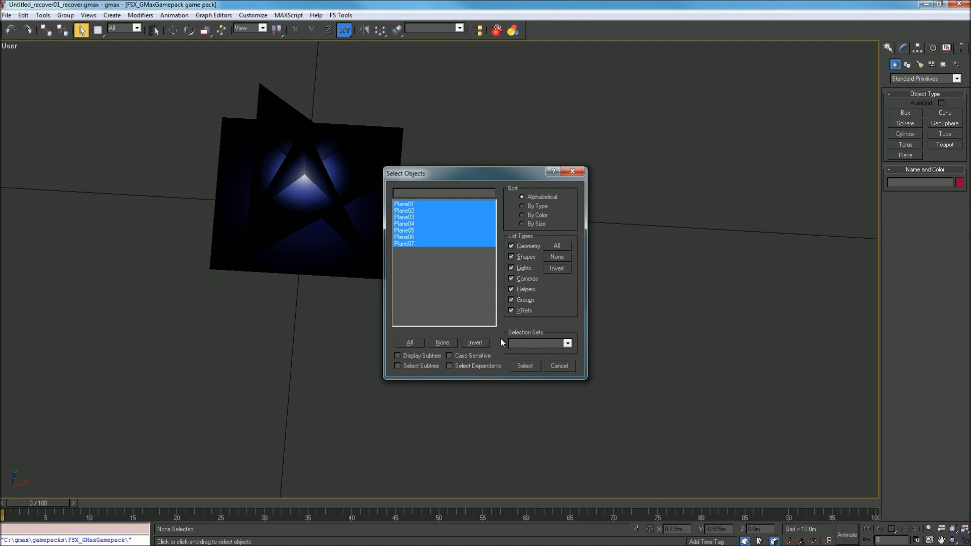
click(525, 366)
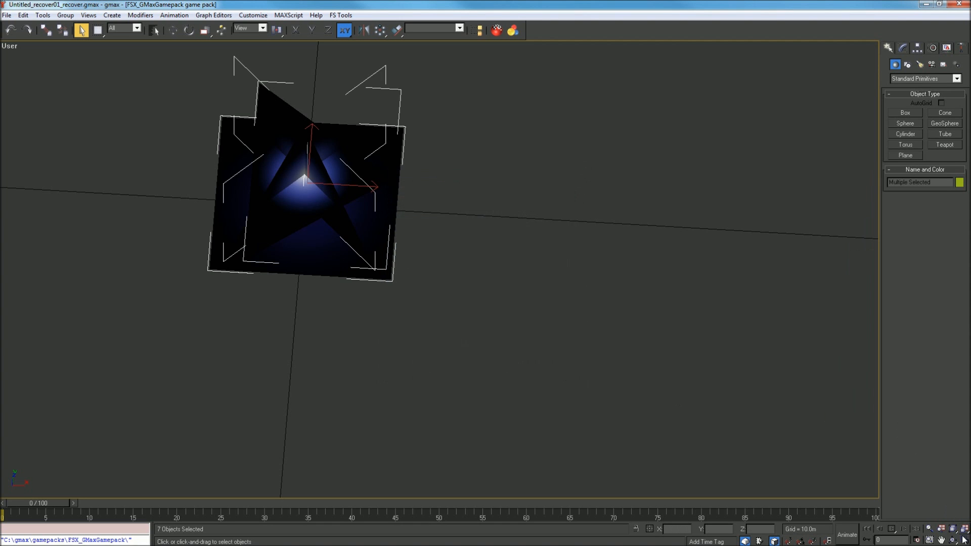
Step: Start exporting only the selected planes and browse the export location to Local Disk (C:)
key(ctrl+r)
drag(473, 357, 464, 283)
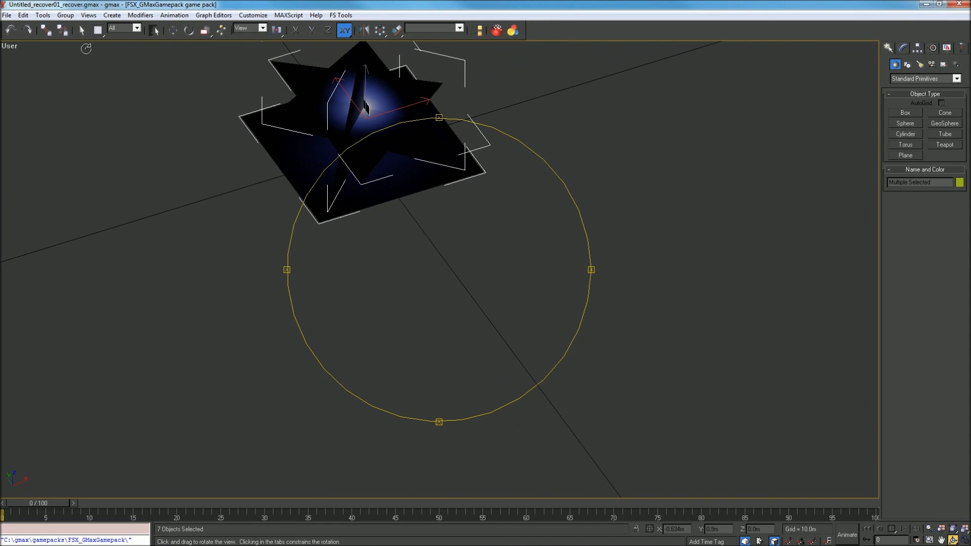
click(8, 15)
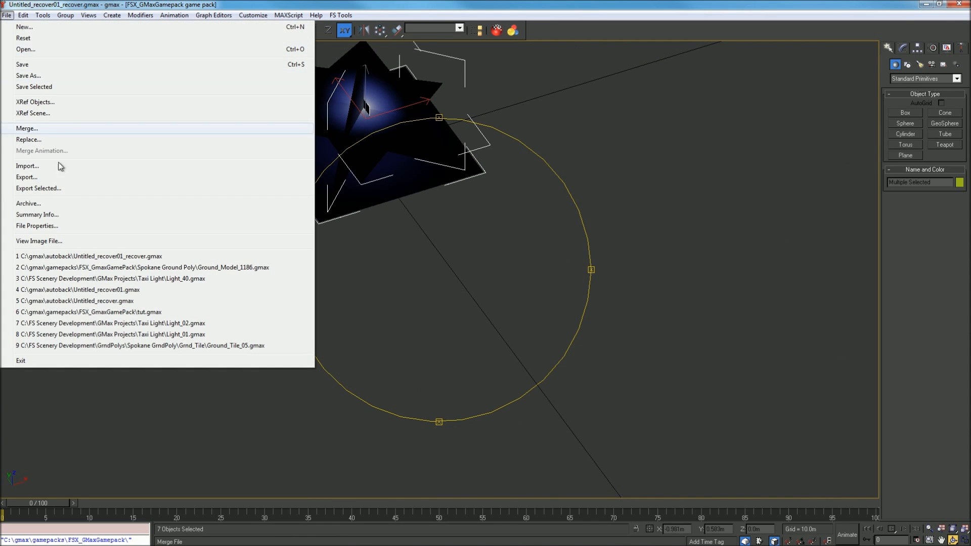
click(65, 187)
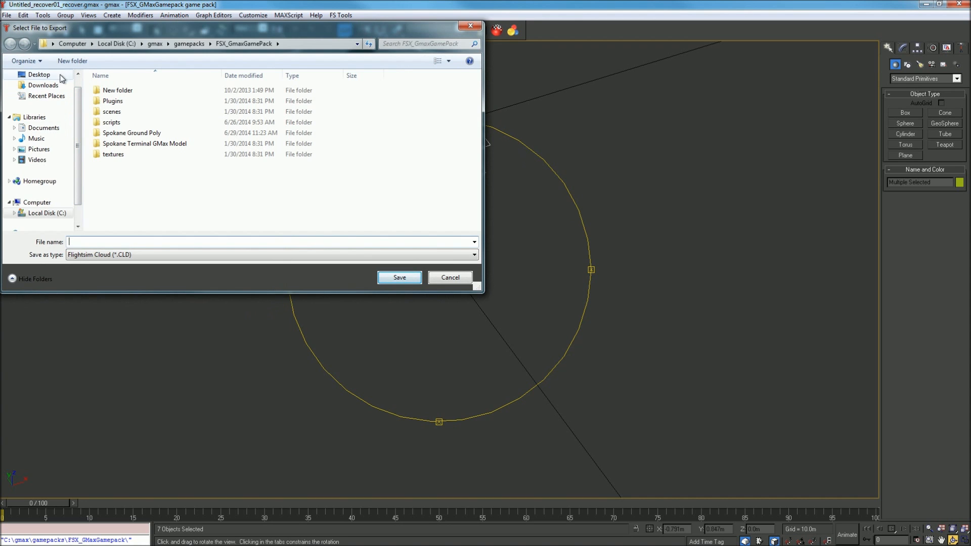
click(109, 43)
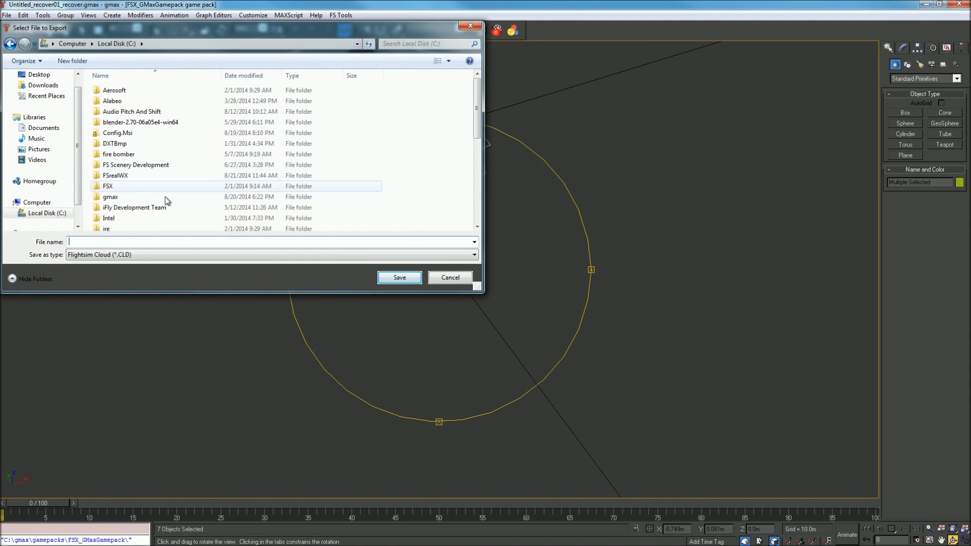
click(161, 180)
scroll(161, 183, down, 3)
scroll(162, 187, up, 3)
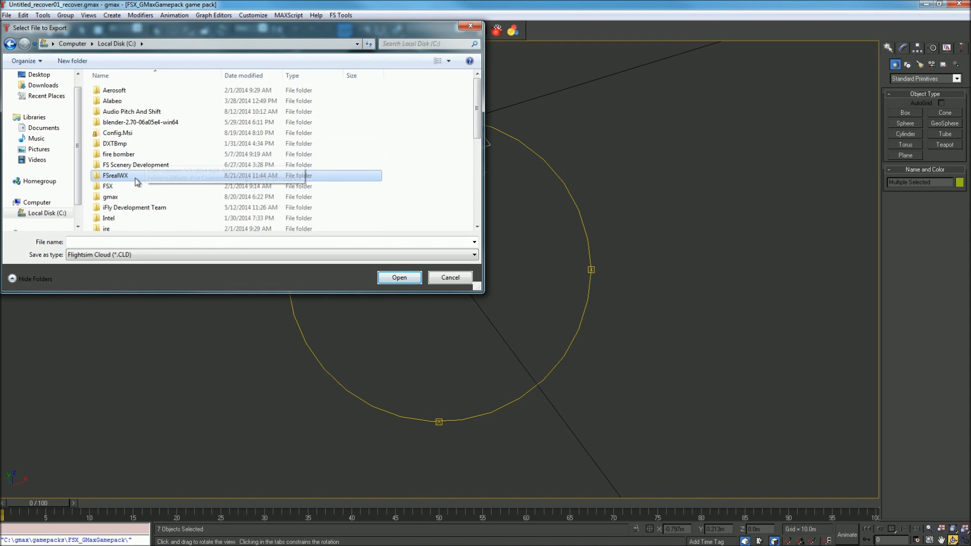
scroll(141, 182, down, 8)
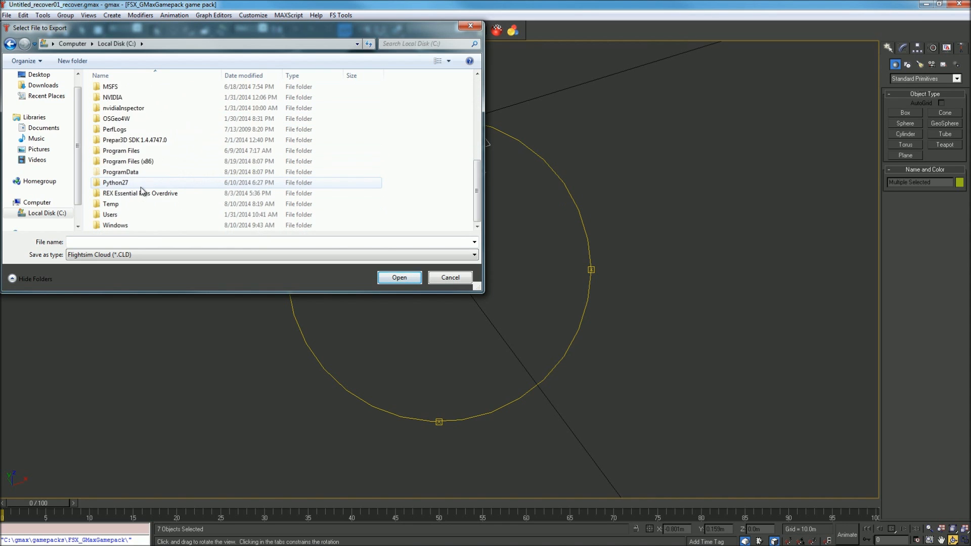
scroll(141, 190, up, 8)
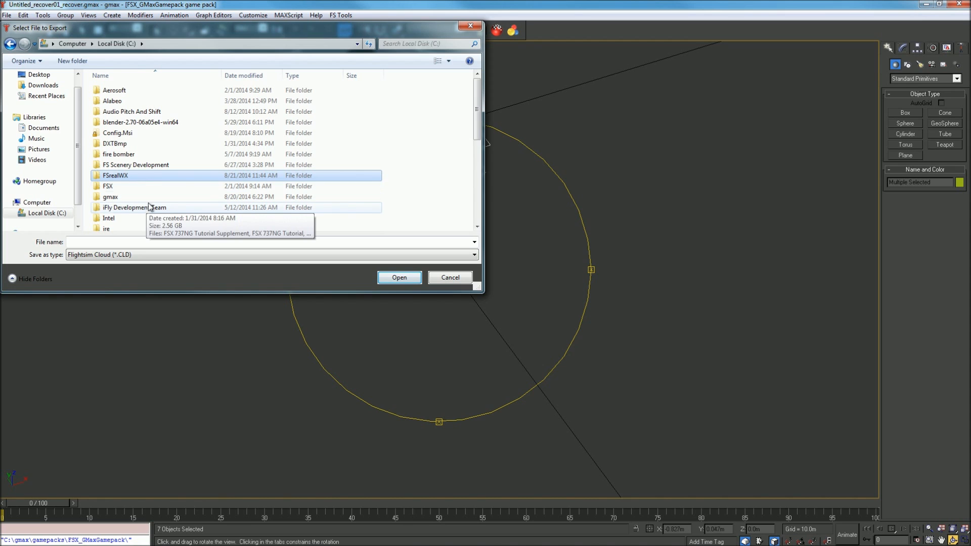
Step: Open the export folder FS Scenery Development\Textures\Blender Textures\Taxiway Stuff and set the file type to Flightsim Model (*.MDL)
click(145, 168)
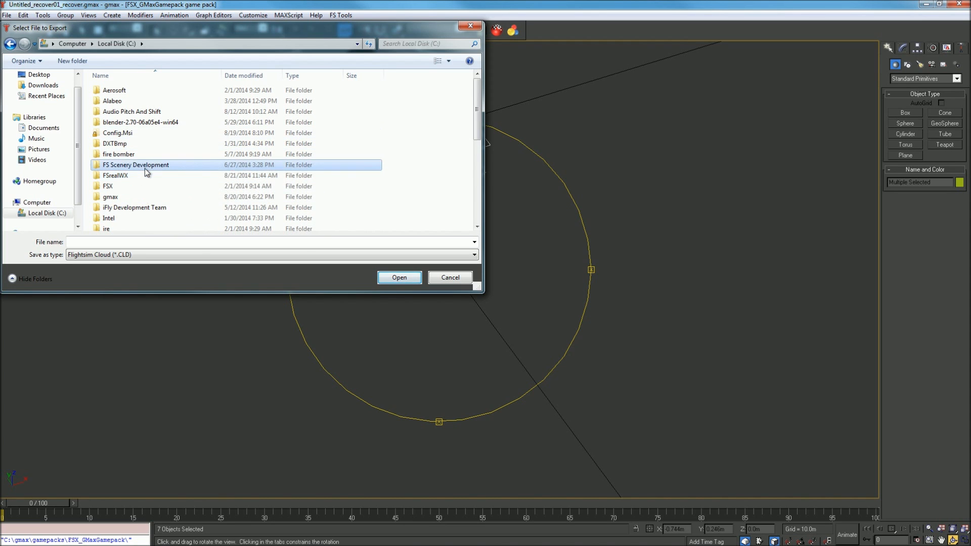
double_click(144, 172)
double_click(129, 191)
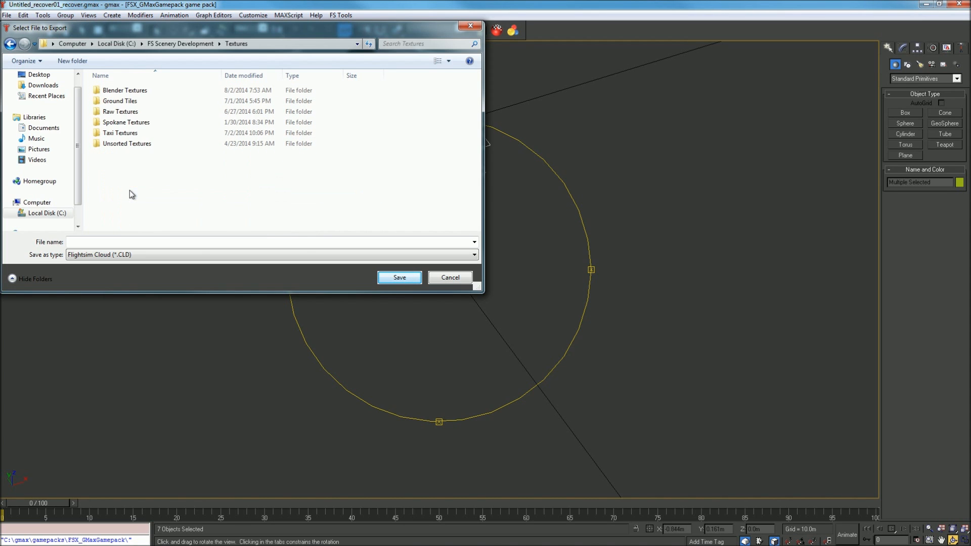
double_click(147, 93)
double_click(451, 102)
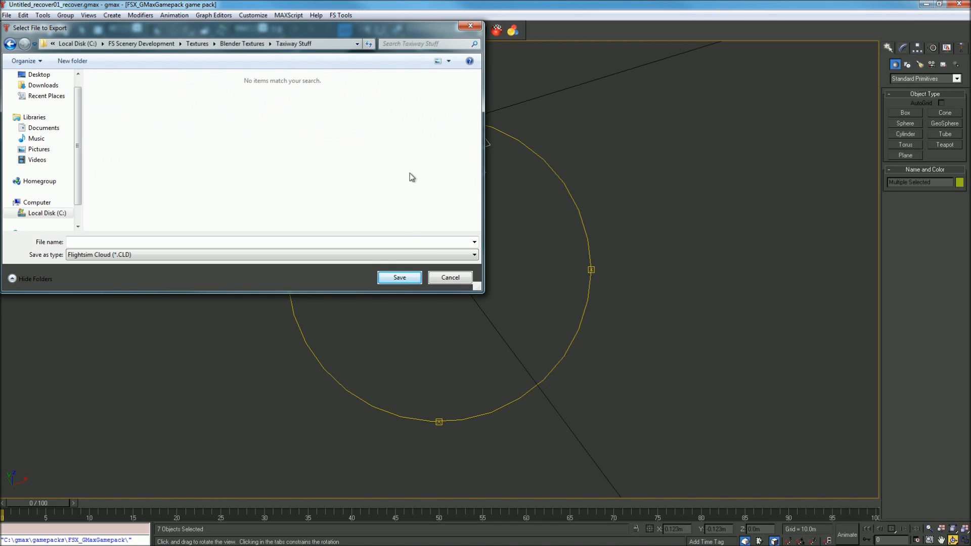
click(367, 259)
click(283, 272)
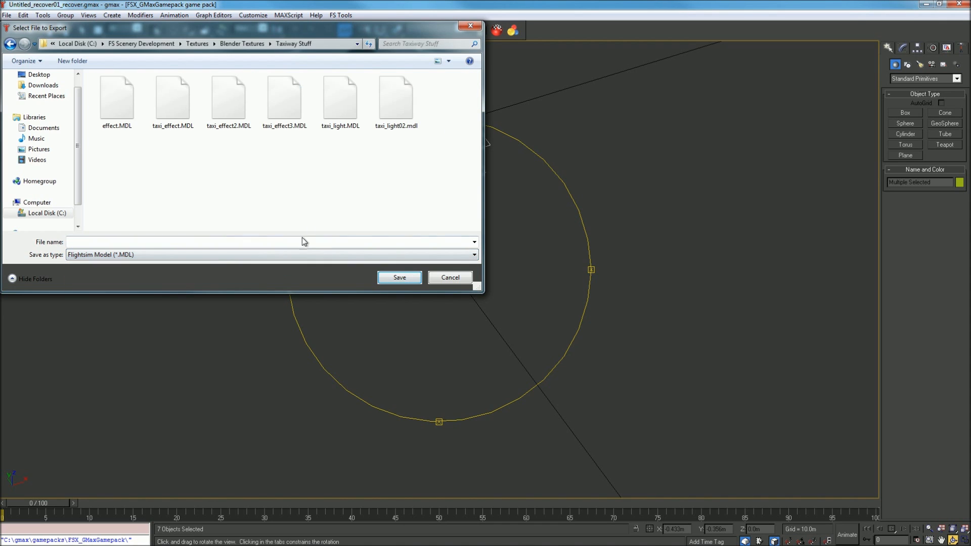
Step: Try to export the selected planes over the existing taxi_light02.mdl using the current model export options
click(293, 115)
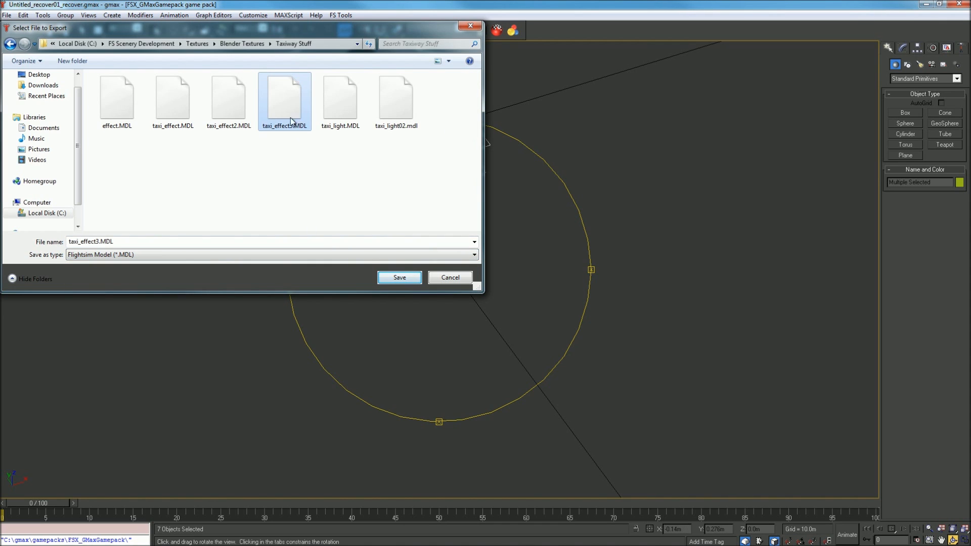
click(225, 127)
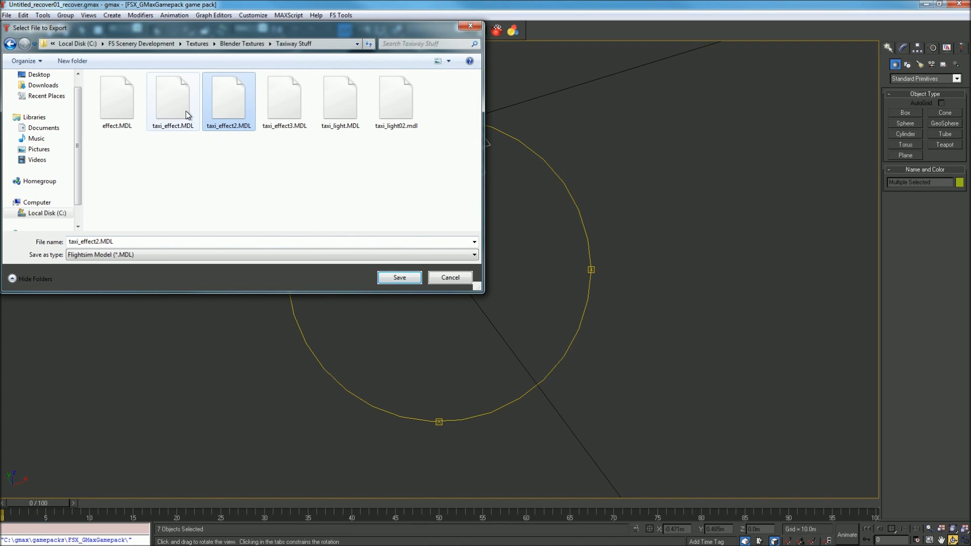
click(417, 95)
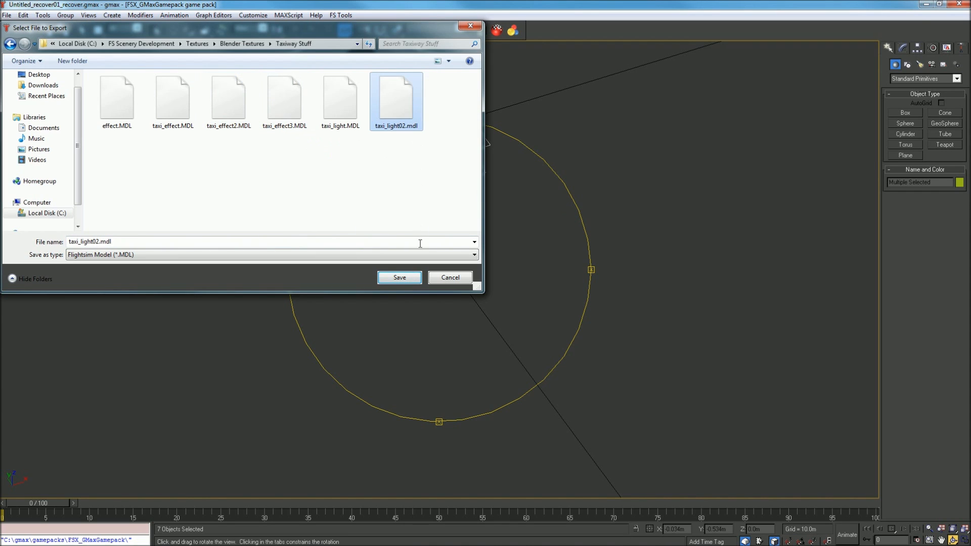
click(406, 285)
click(518, 316)
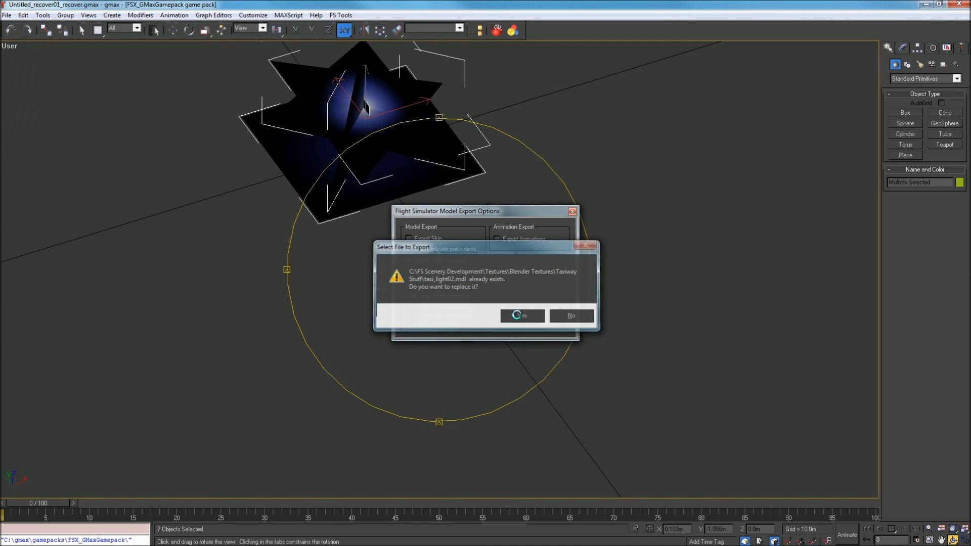
click(509, 324)
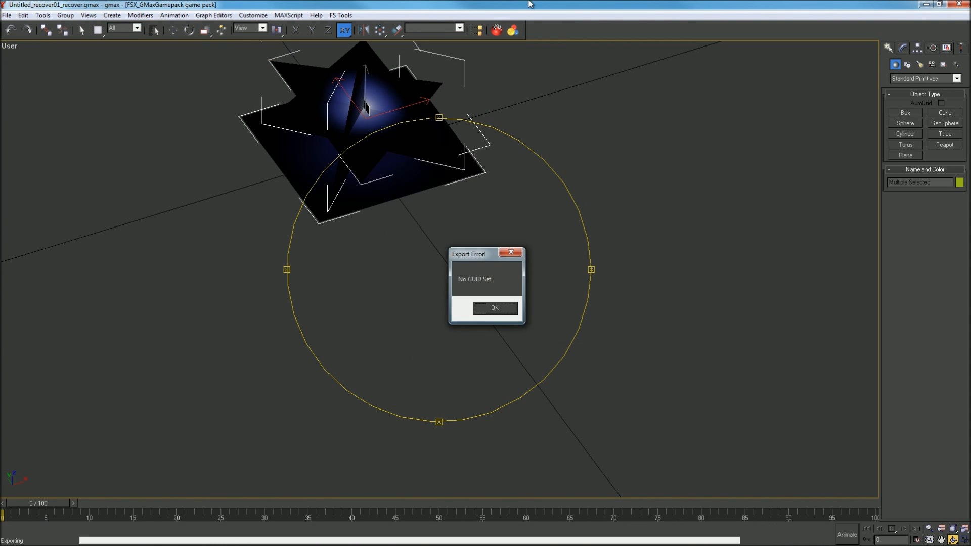
click(499, 309)
Step: Create a new GUID for the scene with the friendly name Untitled_recover01_recover in the LOD and GUID tools
click(339, 16)
click(349, 38)
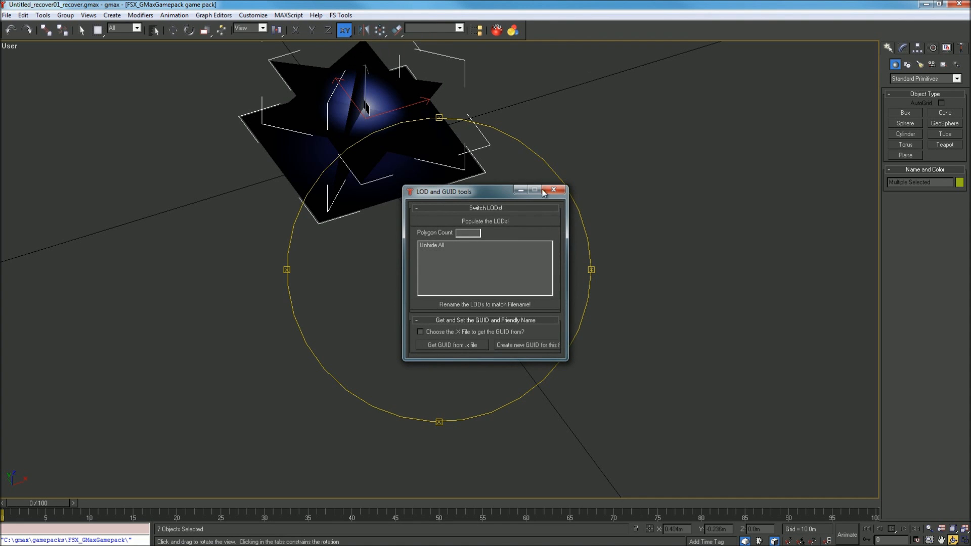
click(531, 342)
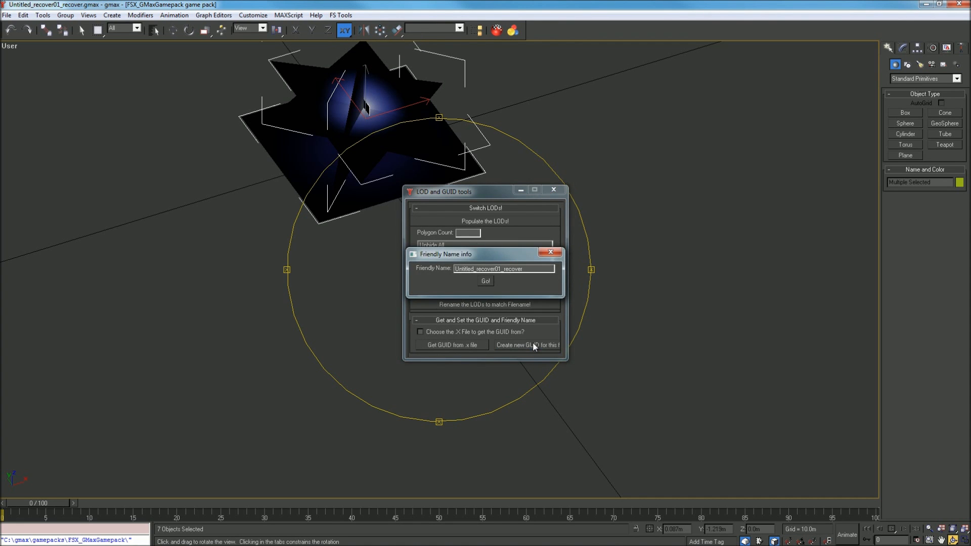
click(484, 279)
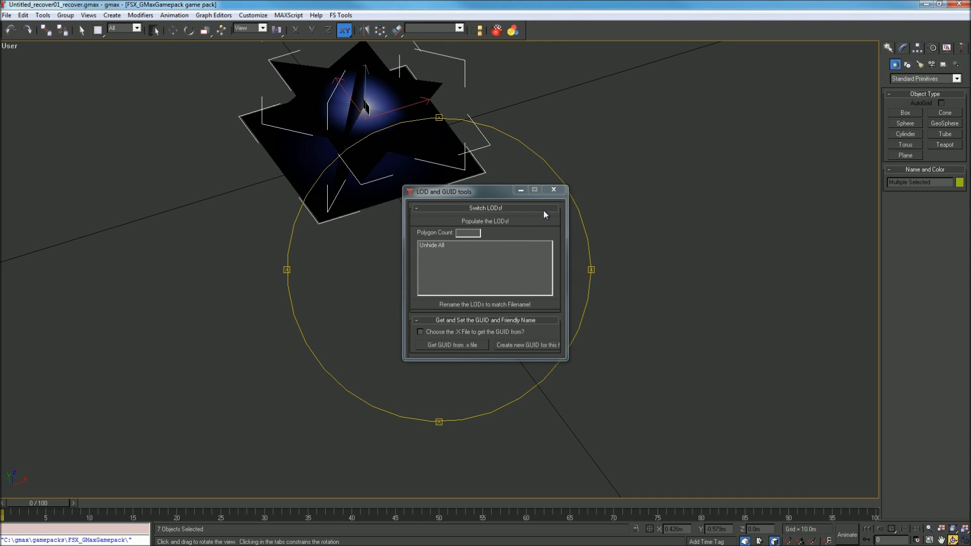
click(554, 190)
Step: Export the selected planes as 1_light.MDL to the Taxiway Stuff folder with the current model export options
click(6, 15)
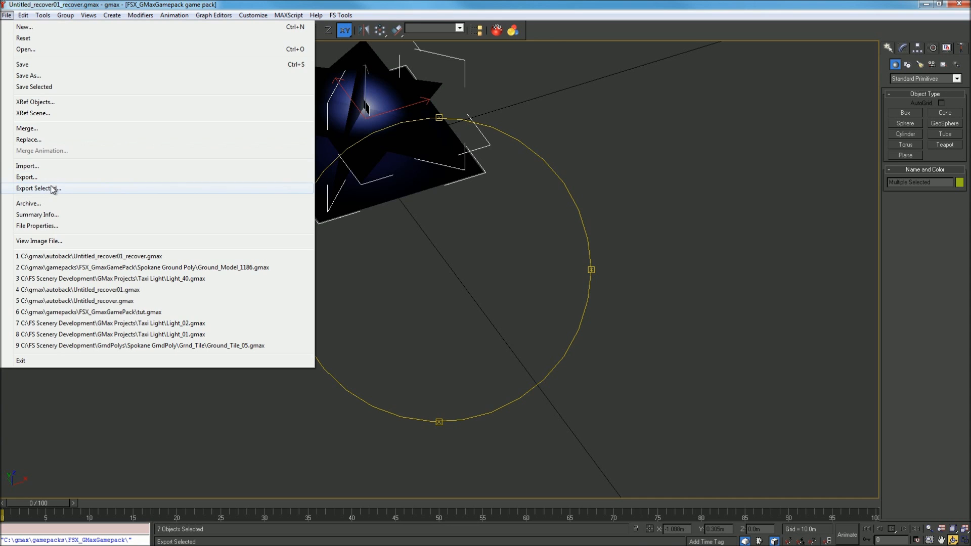
click(36, 188)
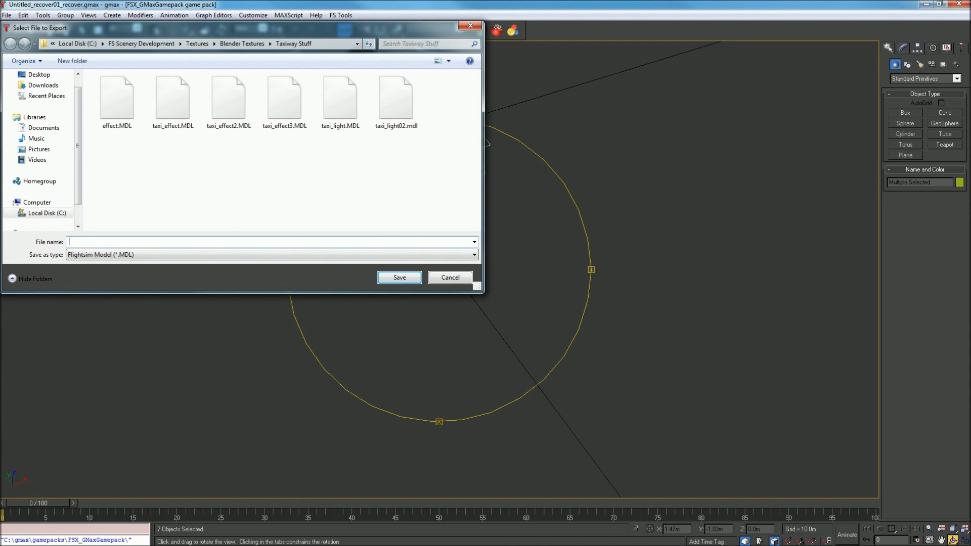
text(1)
click(399, 278)
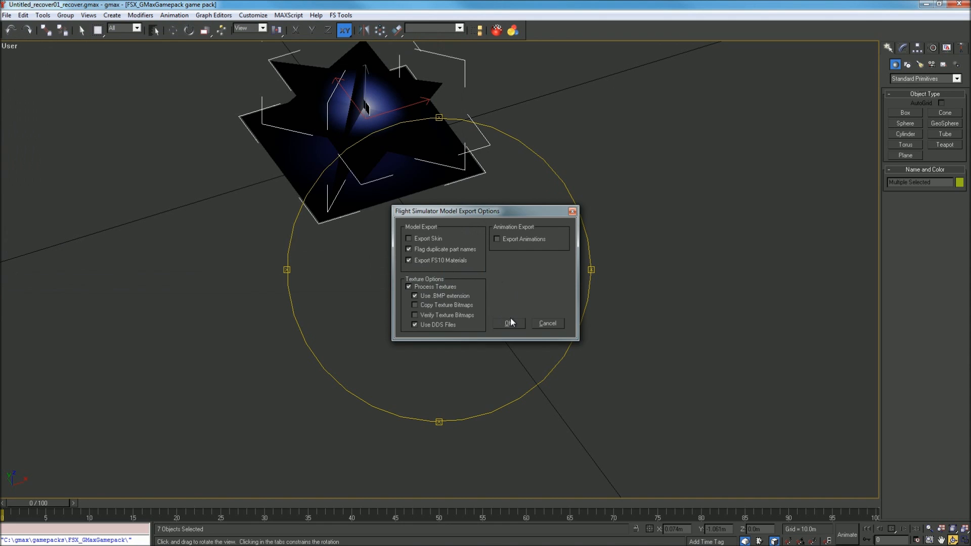
click(509, 322)
Step: Switch to ModelConverterX and load 1_light.MDL from the Taxiway Stuff folder as the Convert Wizard's input file
mouse_move(546, 4)
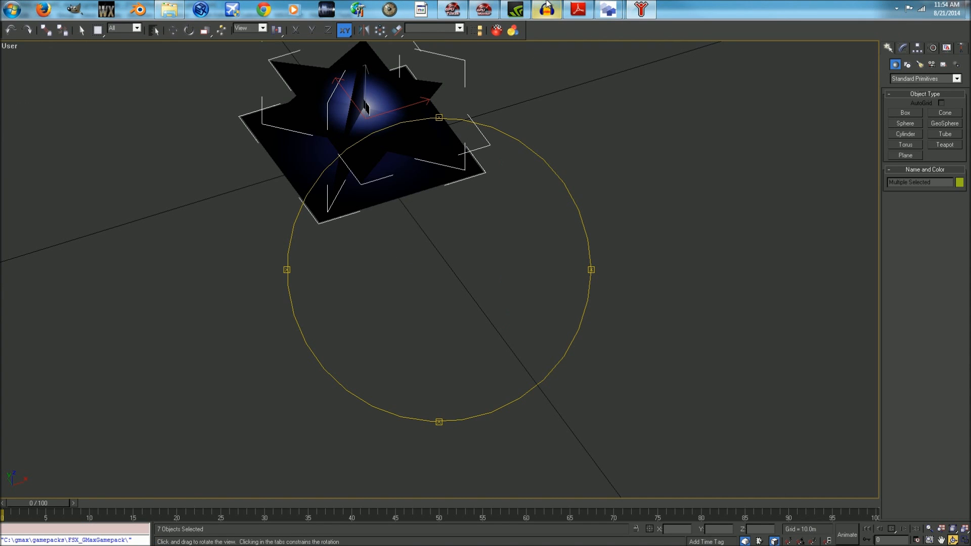
mouse_move(609, 9)
click(560, 60)
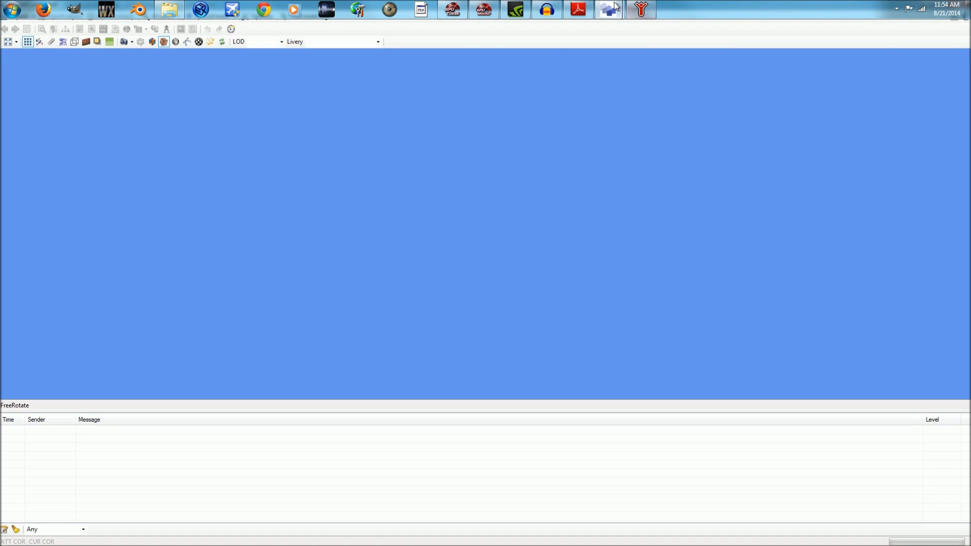
mouse_move(609, 9)
click(625, 71)
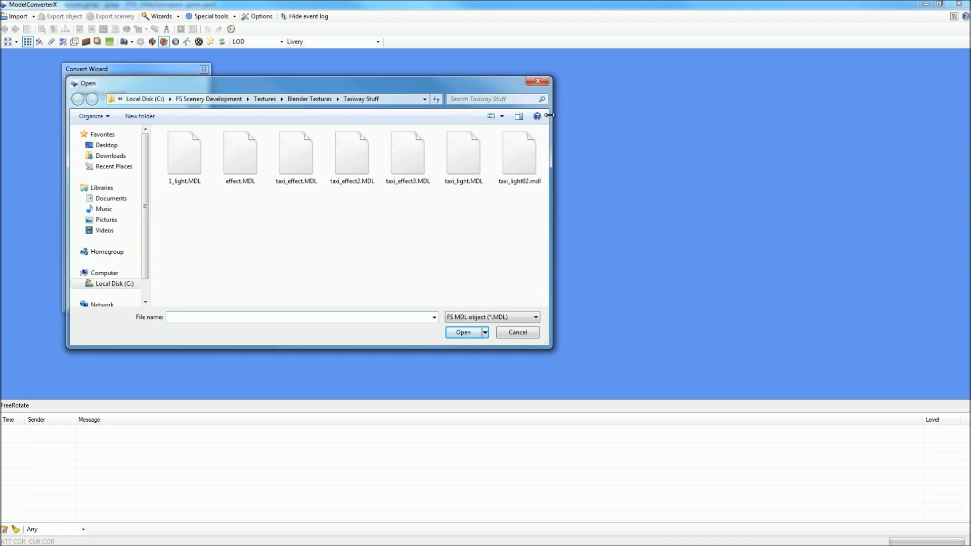
click(186, 151)
double_click(186, 151)
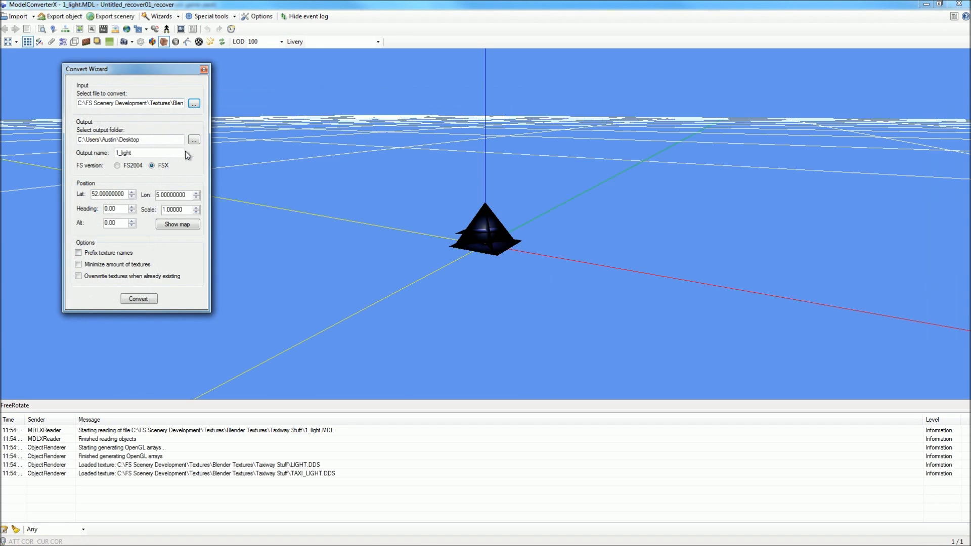
Step: Open the Material Editor for the loaded light model and select both the LIGHT and TAXI_LIGHT materials
drag(480, 248, 496, 285)
scroll(498, 243, up, 6)
scroll(460, 268, down, 5)
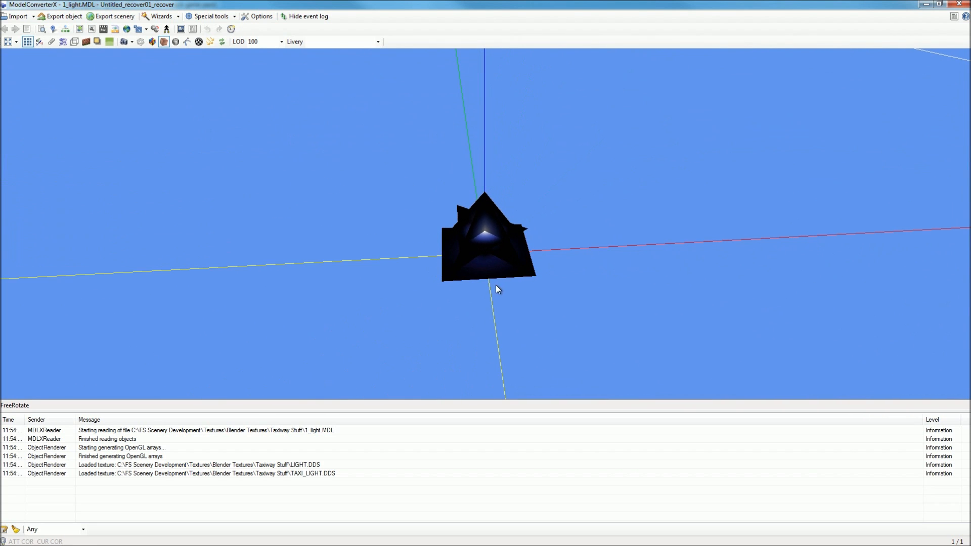
click(80, 30)
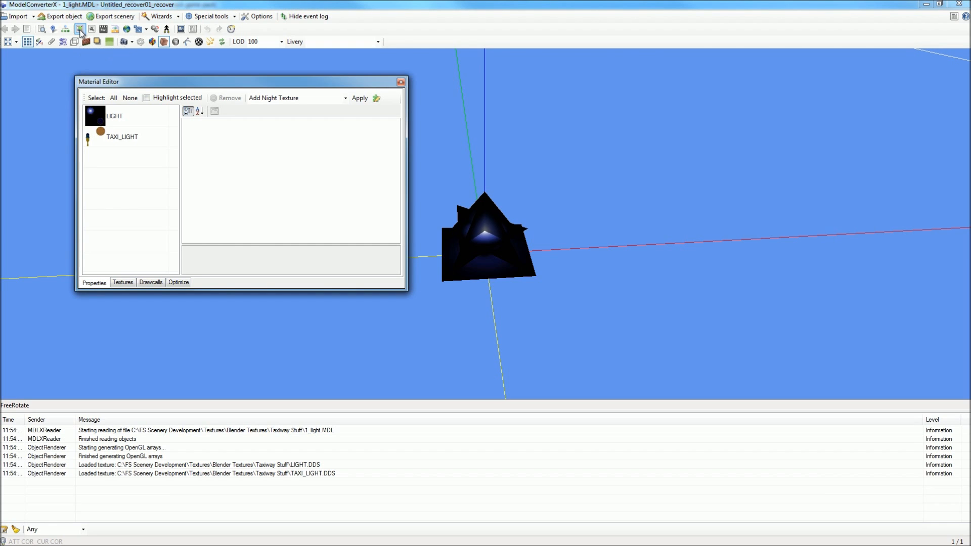
click(125, 122)
ctrl+click(122, 143)
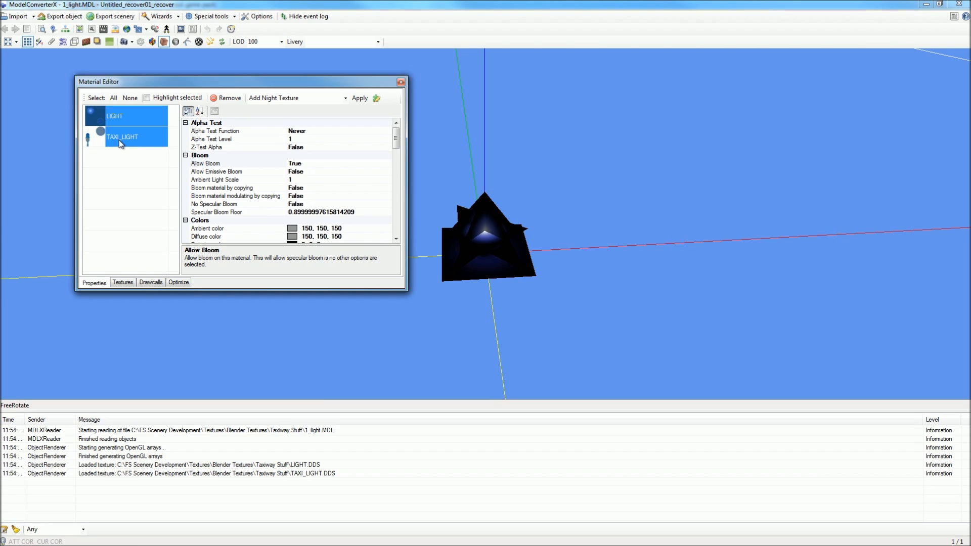
drag(395, 136, 411, 122)
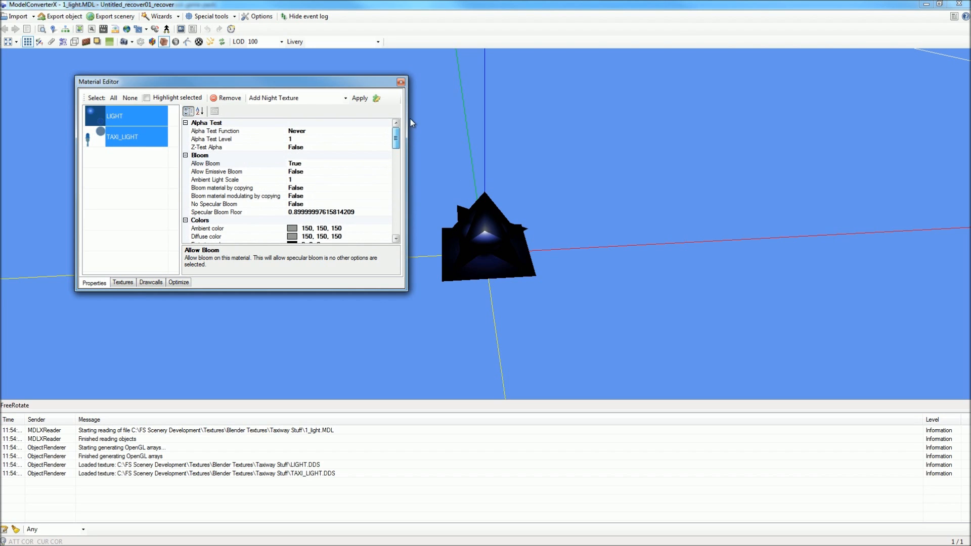
Step: Set the Alpha Test Function to GreaterEqual for the LIGHT and TAXI_LIGHT materials together
click(366, 131)
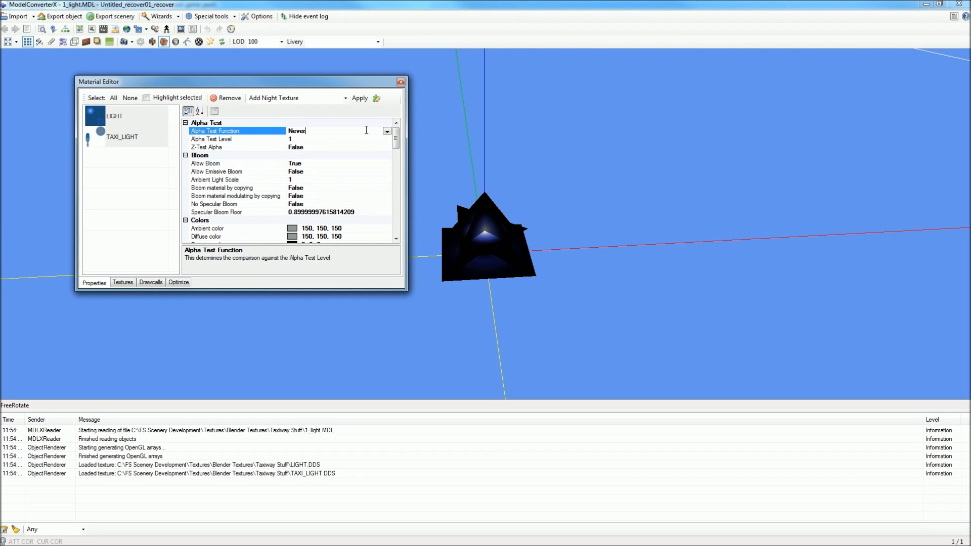
click(98, 163)
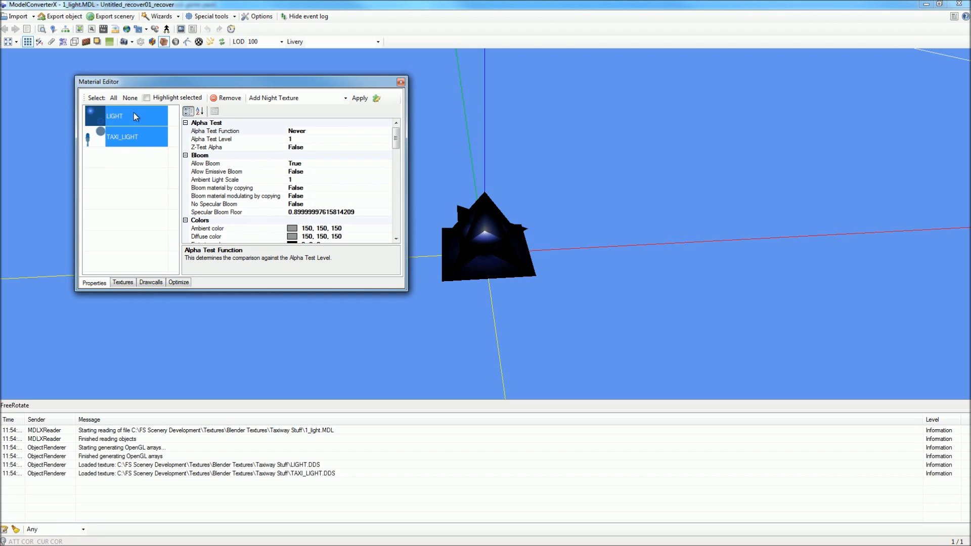
click(137, 140)
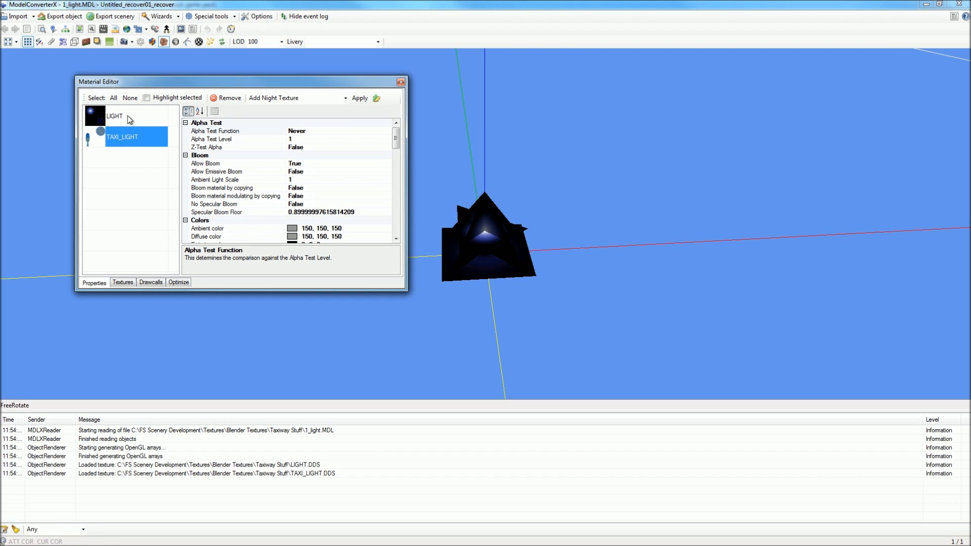
ctrl+click(130, 119)
click(331, 131)
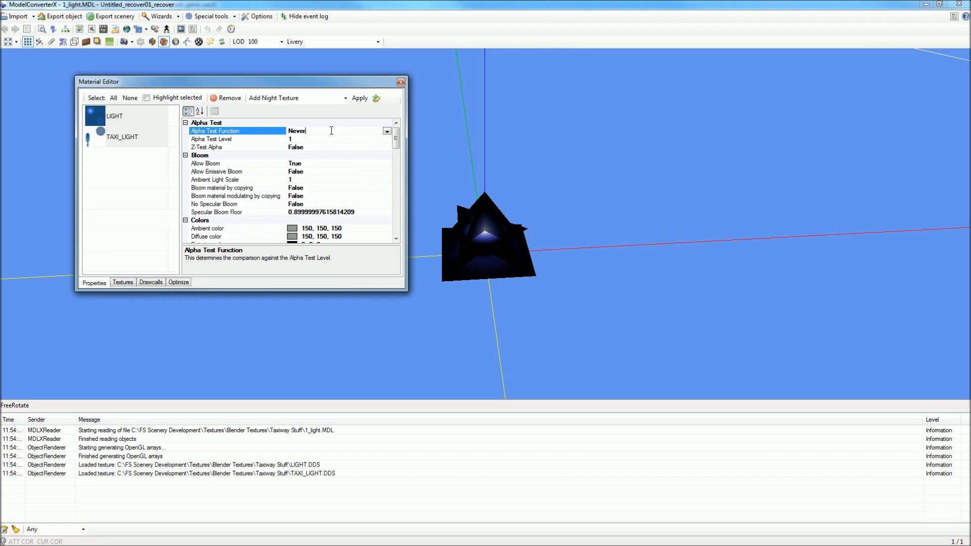
click(387, 133)
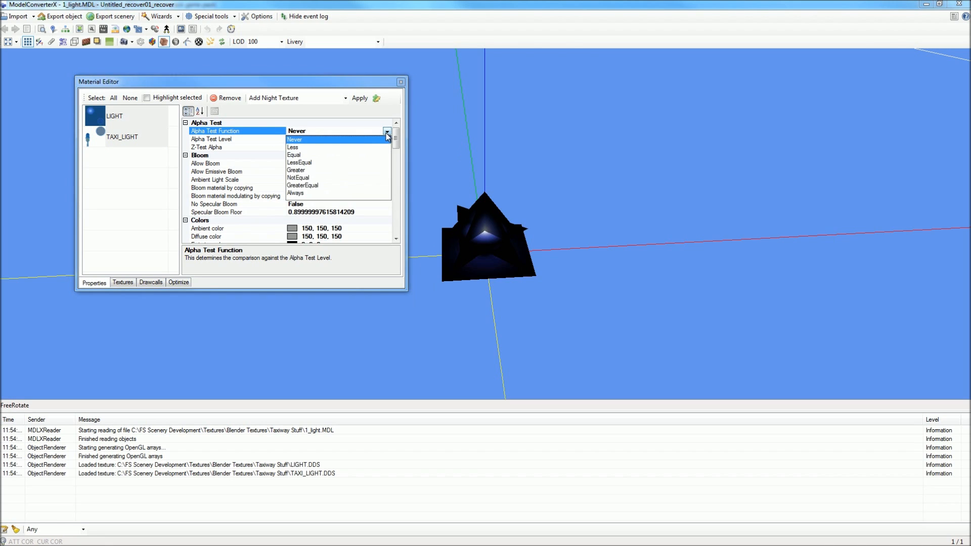
click(313, 187)
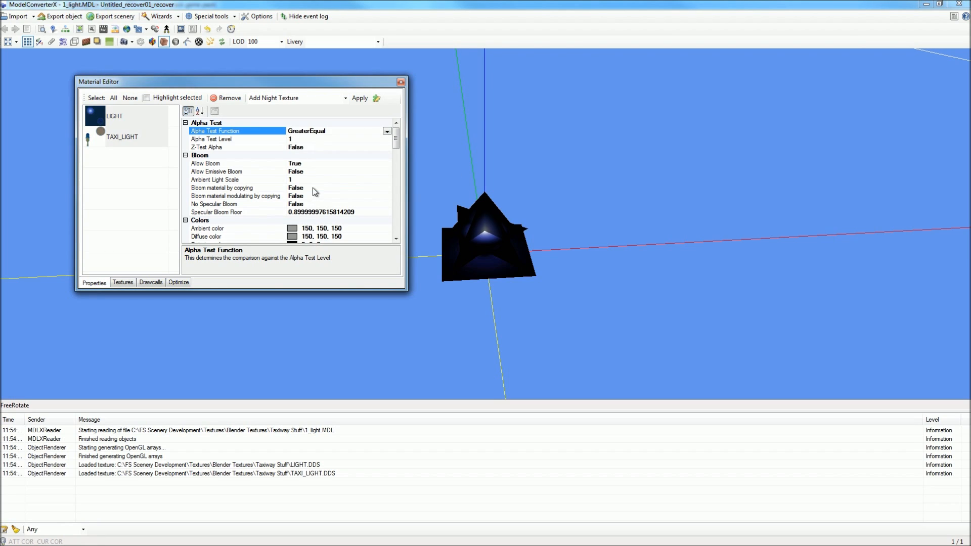
Step: Set the Alpha Test Level to 128 and Z-Test Alpha to True for both materials
click(303, 139)
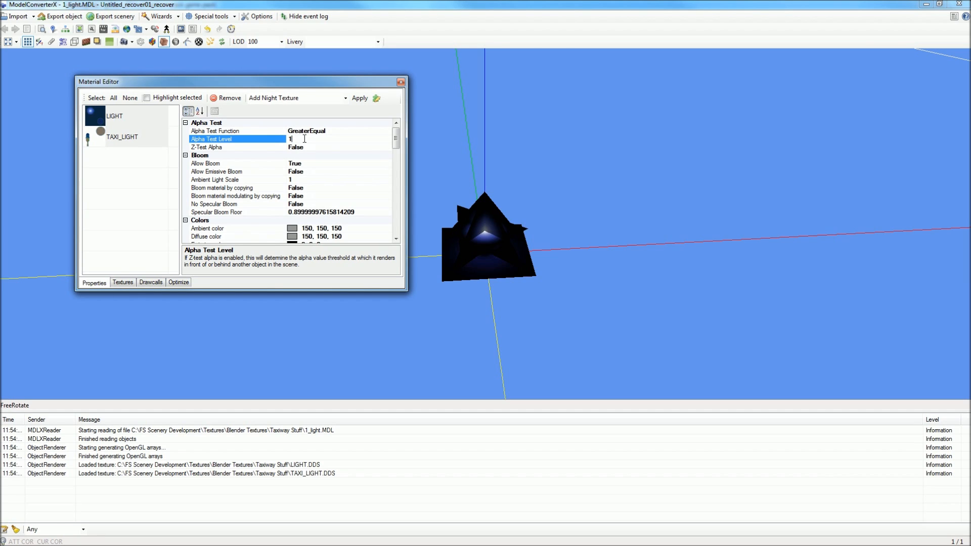
text(0)
key(BackSpace)
text(28)
click(309, 147)
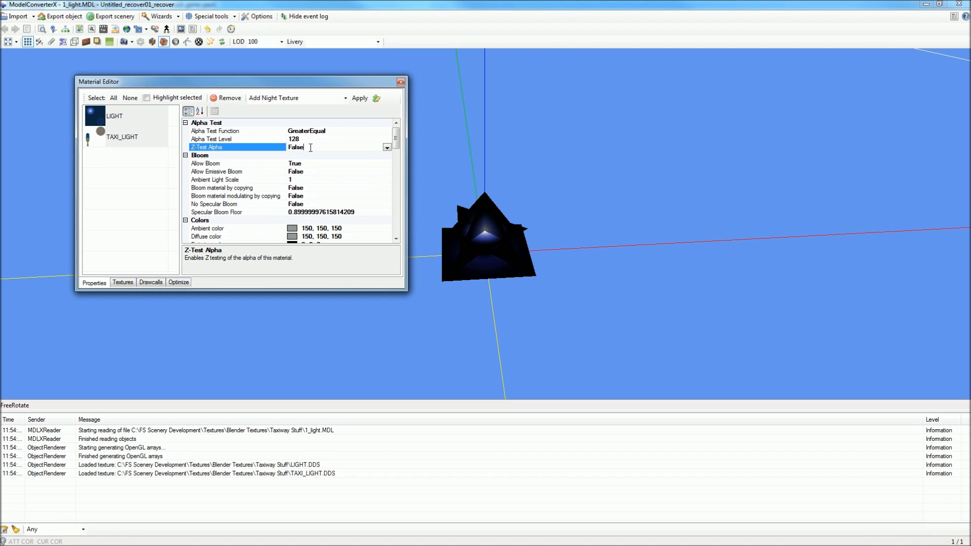
click(387, 147)
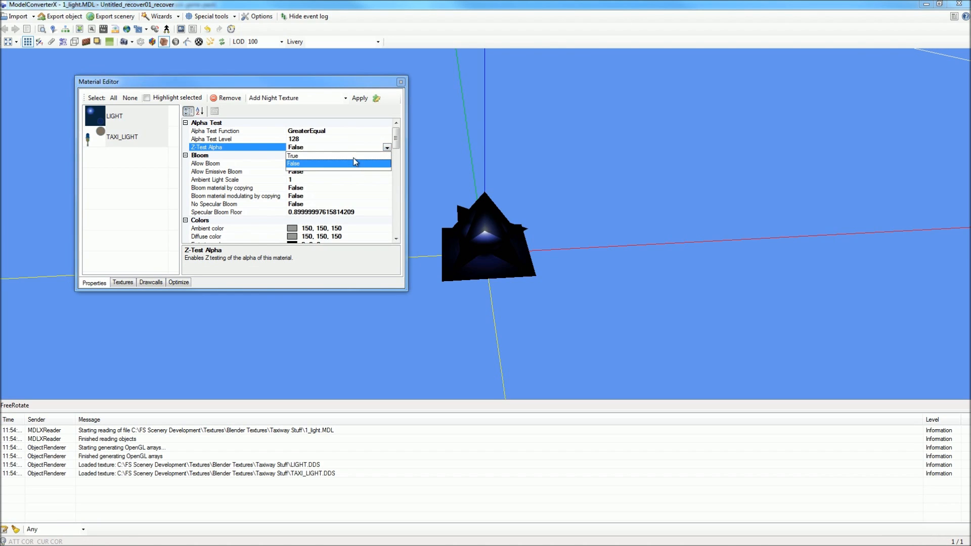
click(353, 157)
Step: Set Assume vertical normal to True in the enhanced parameters of both materials
scroll(399, 148, down, 1)
scroll(399, 147, down, 1)
drag(399, 148, 400, 167)
click(362, 148)
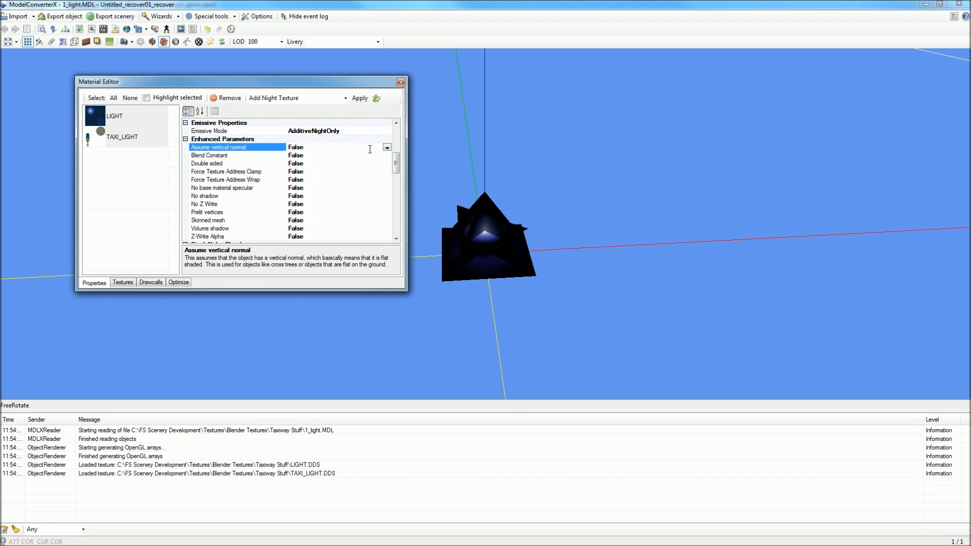
click(387, 147)
click(357, 157)
Step: Set Double sided to True for both the LIGHT and TAXI_LIGHT materials
click(299, 164)
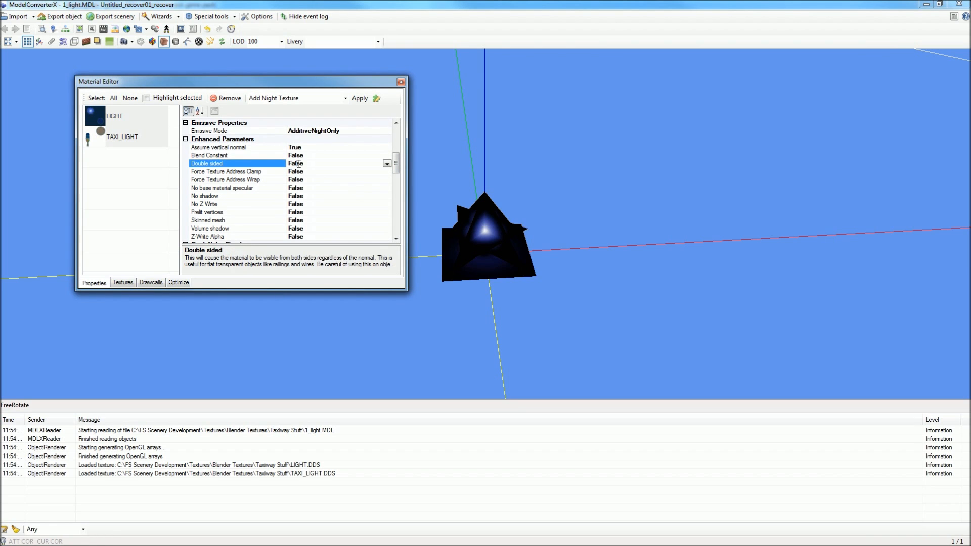
mouse_move(497, 243)
mouse_down()
mouse_move(646, 238)
mouse_move(477, 242)
mouse_up()
click(335, 164)
click(387, 164)
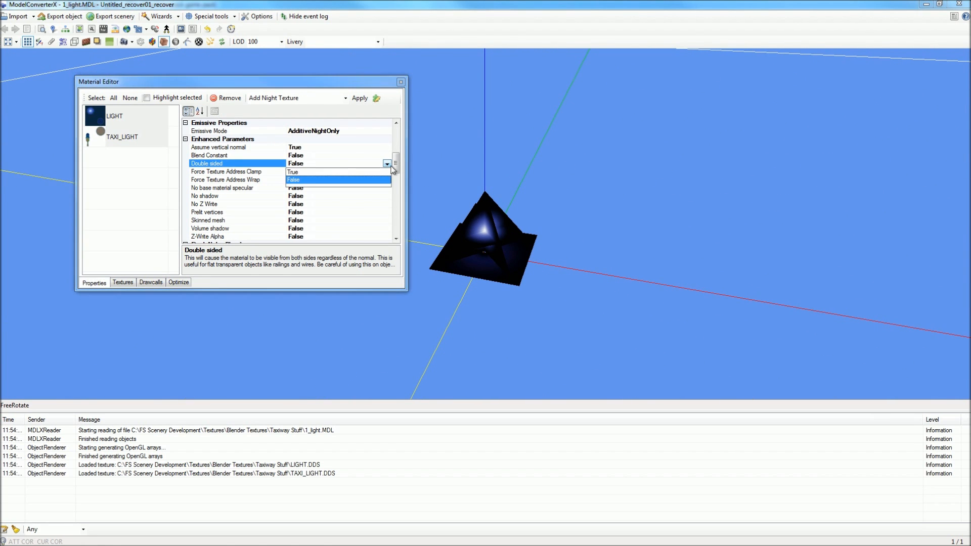
click(371, 172)
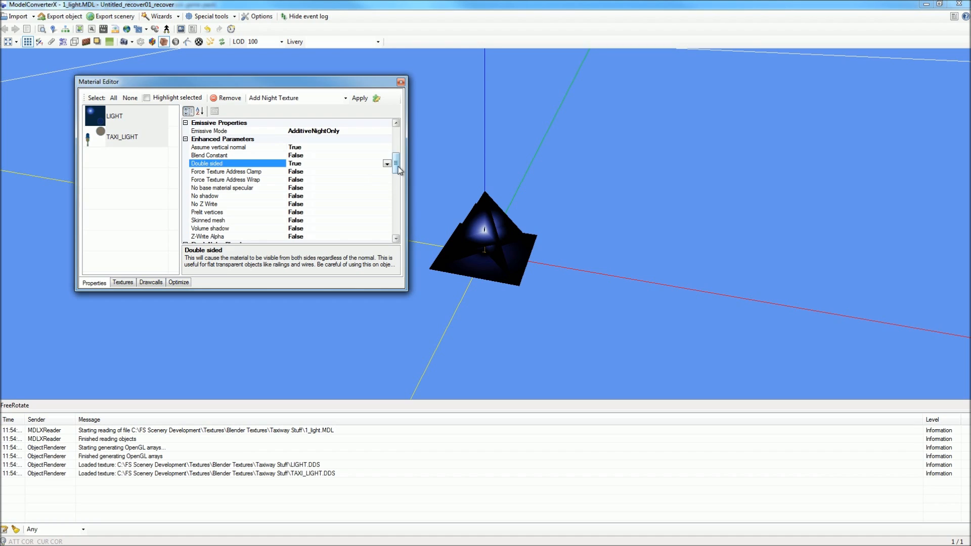
Step: Set Final Alpha Multiply to 0.5 and Set final alpha value at render time to True for both materials
scroll(400, 173, down, 1)
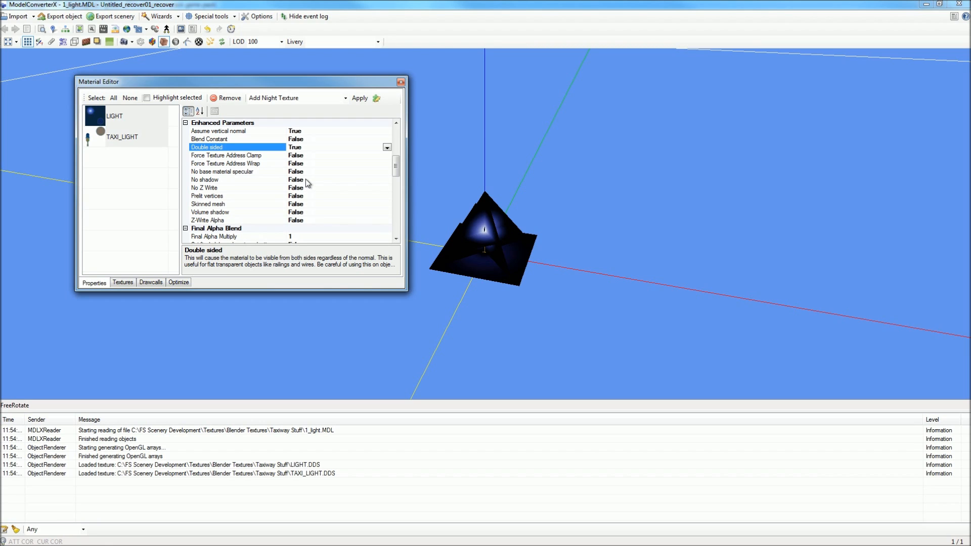
mouse_move(398, 170)
mouse_down()
mouse_move(399, 180)
mouse_move(398, 172)
mouse_up()
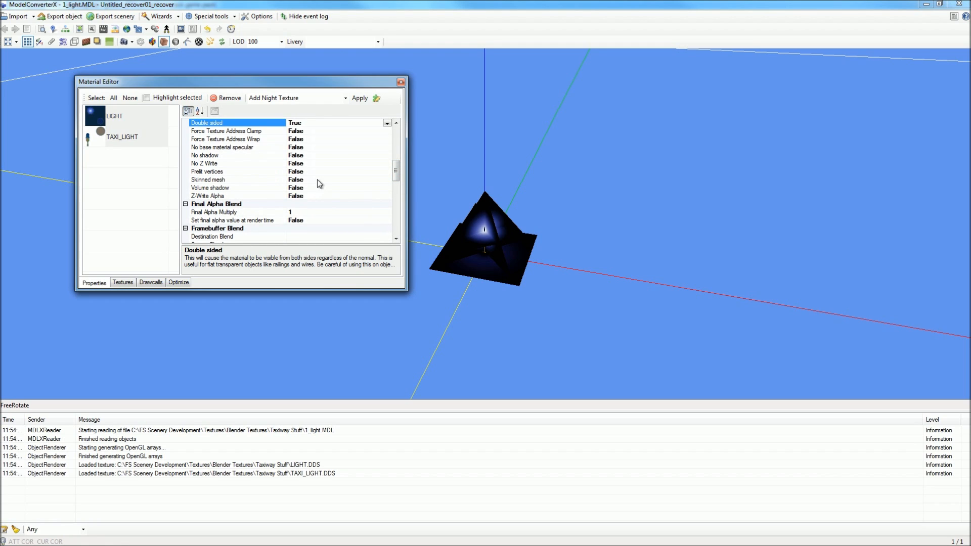
click(328, 210)
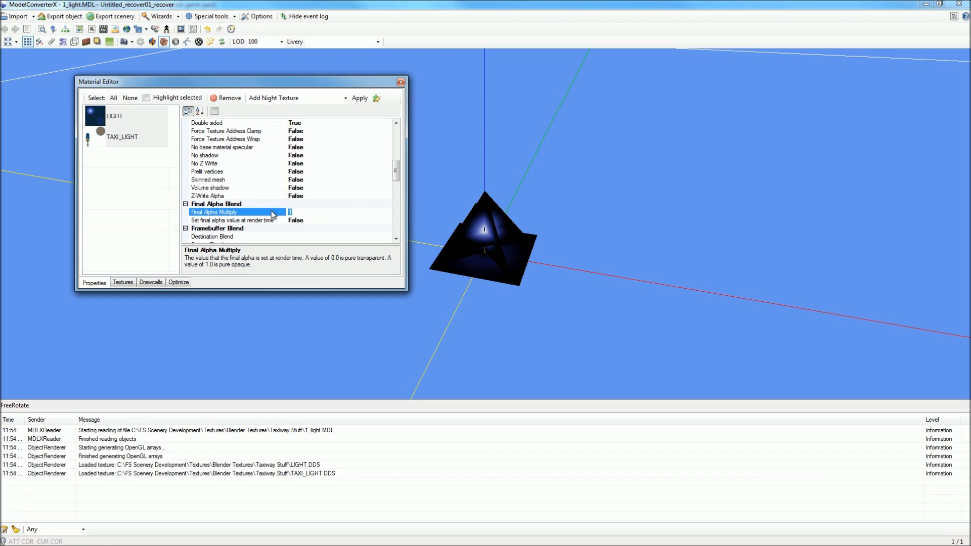
text(0.5)
click(329, 221)
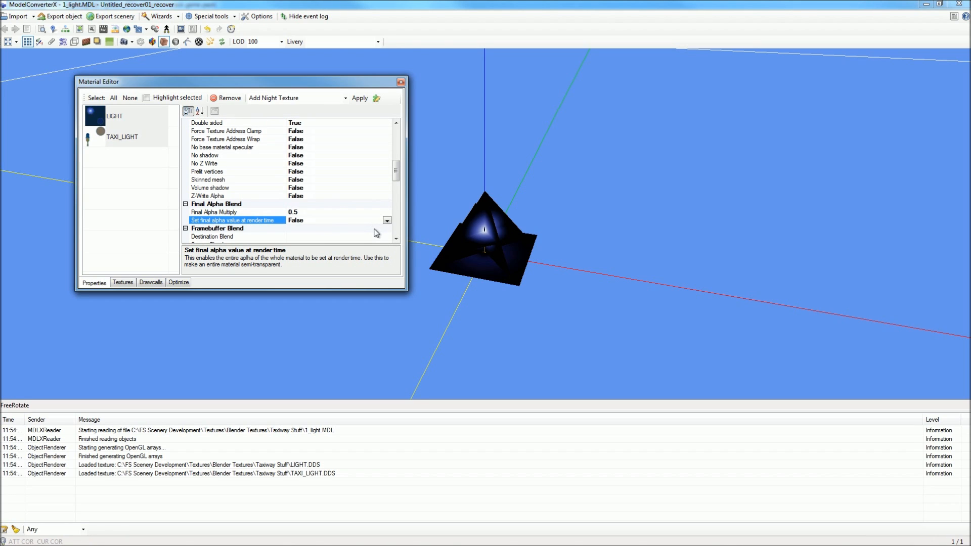
click(387, 221)
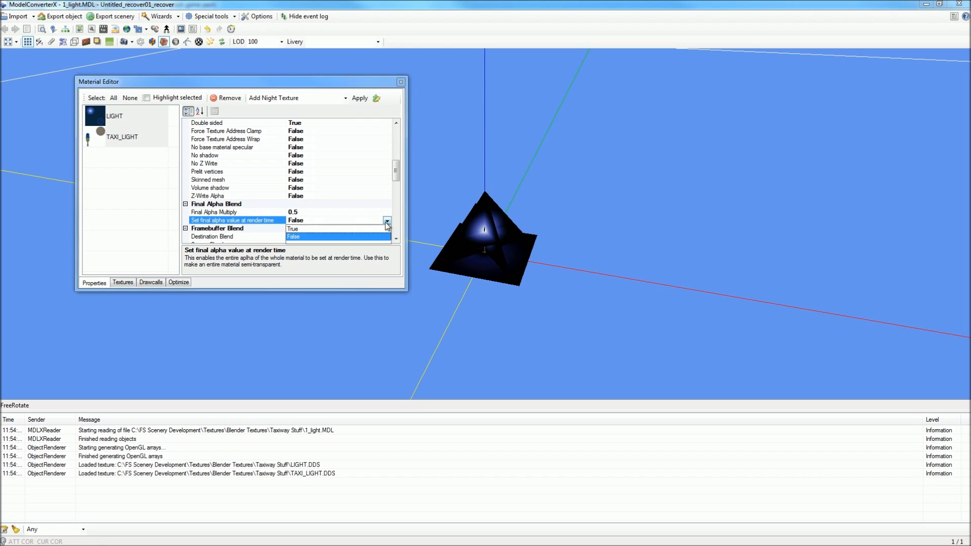
click(344, 228)
Step: Assign taxi_light_night.png from the Taxiway Stuff folder as the nightmap texture of the TAXI_LIGHT material only
drag(396, 172, 404, 196)
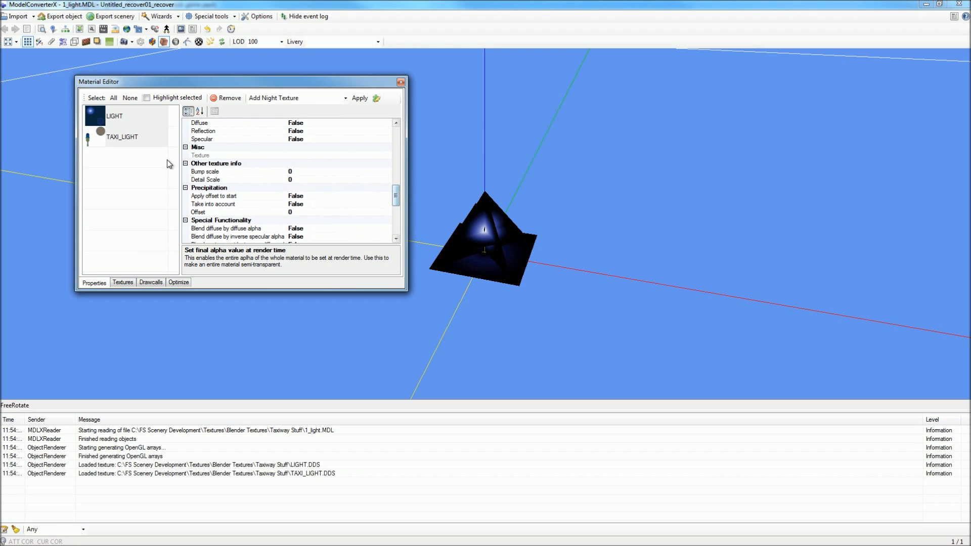
click(113, 120)
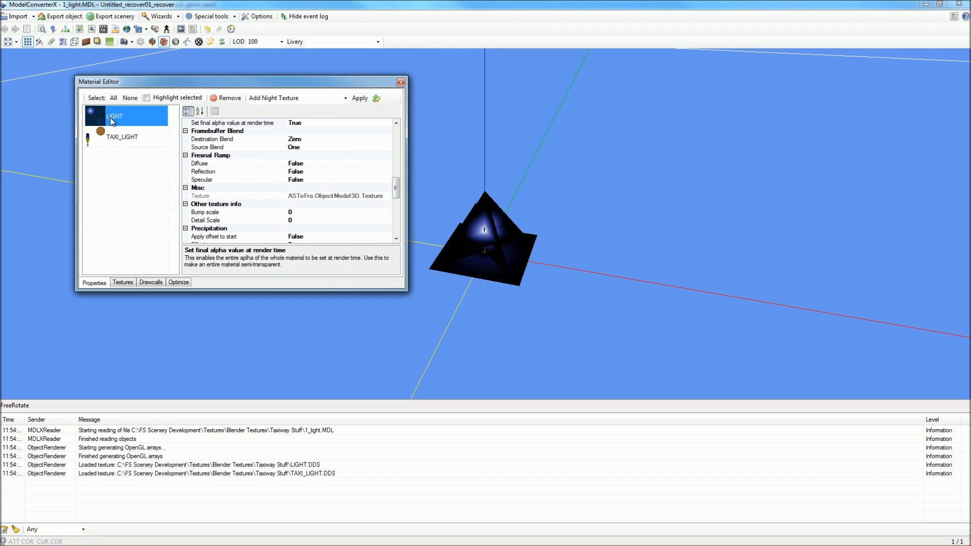
click(134, 138)
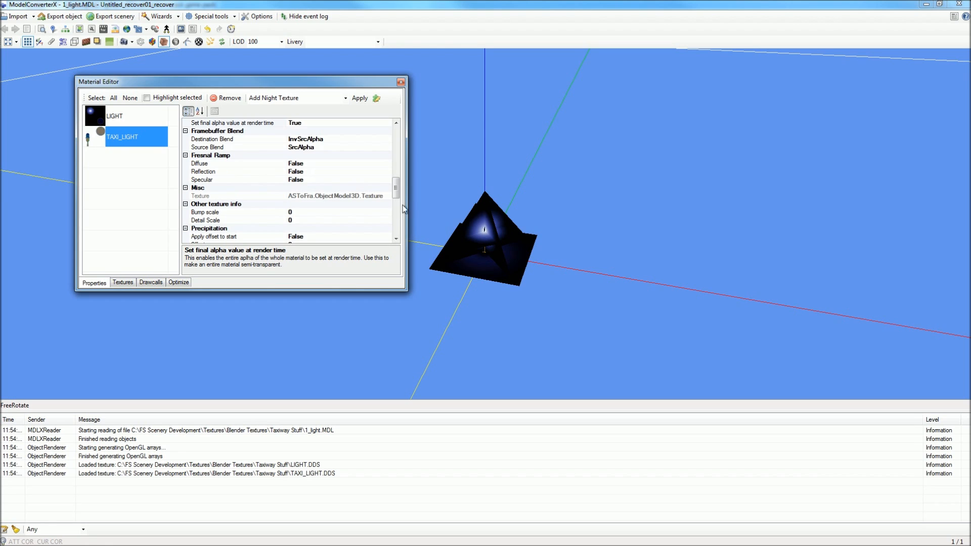
mouse_move(400, 197)
mouse_down()
mouse_move(400, 174)
mouse_move(398, 187)
mouse_up()
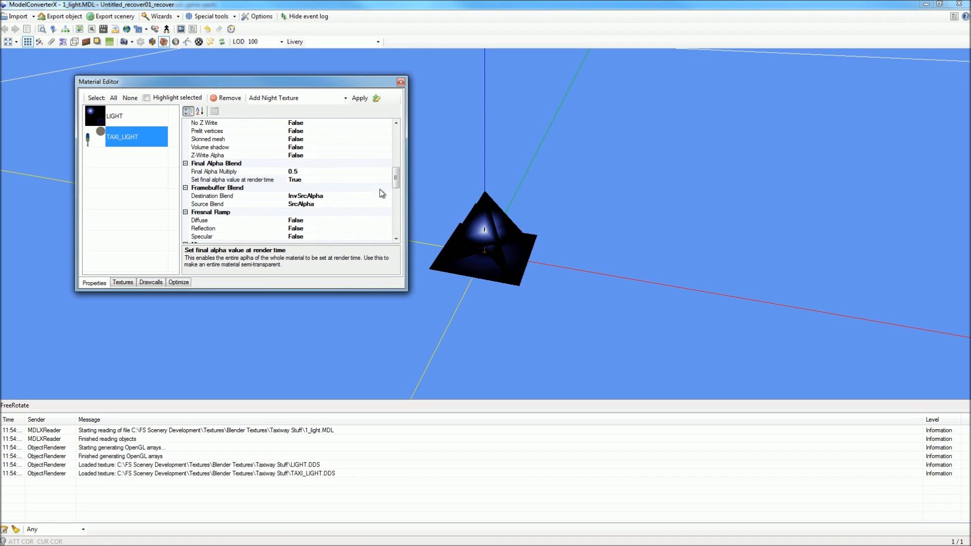
drag(396, 175, 405, 230)
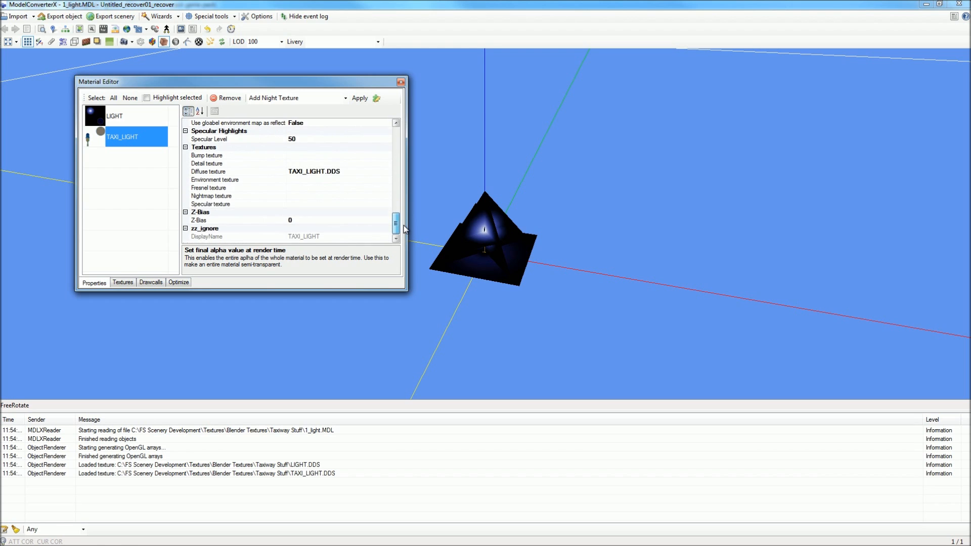
click(330, 196)
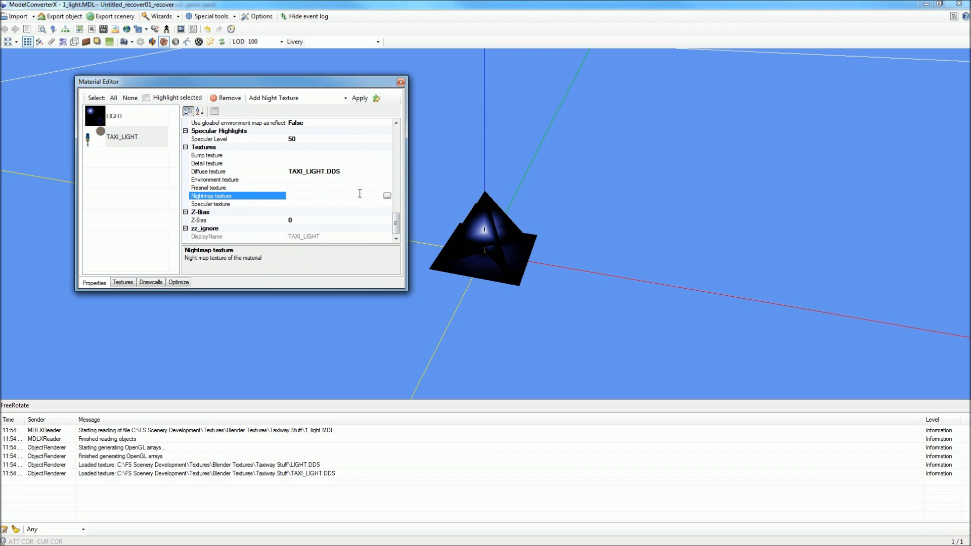
click(386, 198)
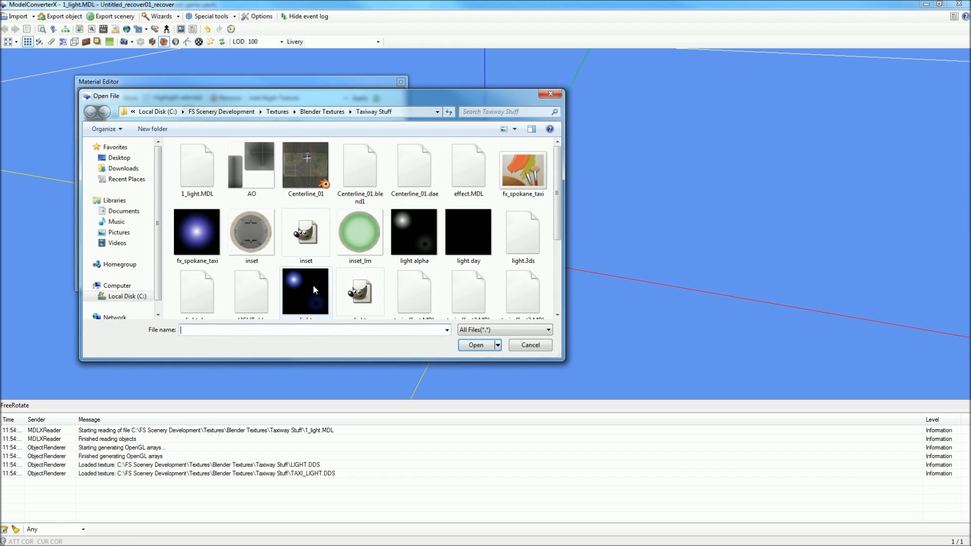
click(320, 273)
scroll(445, 238, down, 2)
click(476, 246)
double_click(476, 247)
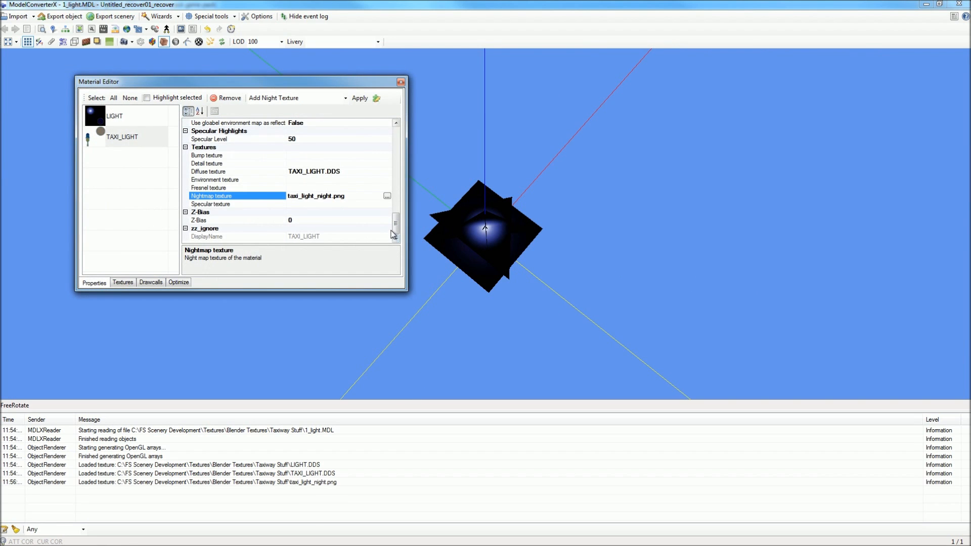
Step: Examine the texture entries of the LIGHT and TAXI_LIGHT materials and inspect the glow planes in the preview
scroll(395, 230, up, 2)
scroll(396, 230, down, 2)
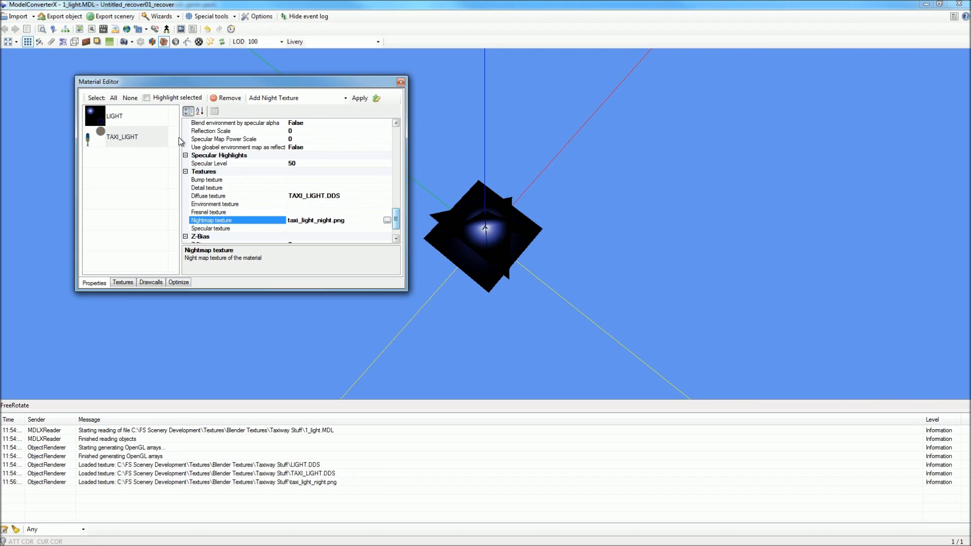
click(150, 121)
click(364, 220)
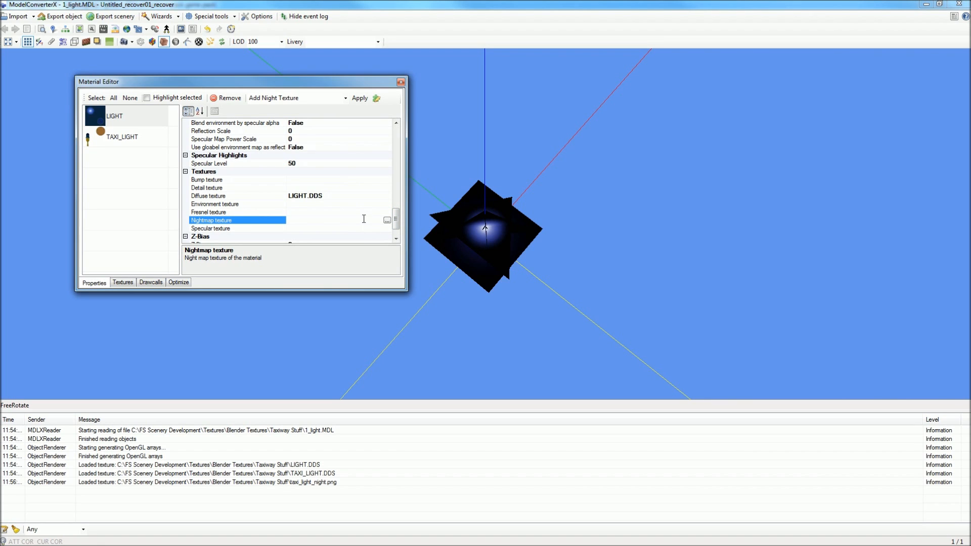
click(119, 121)
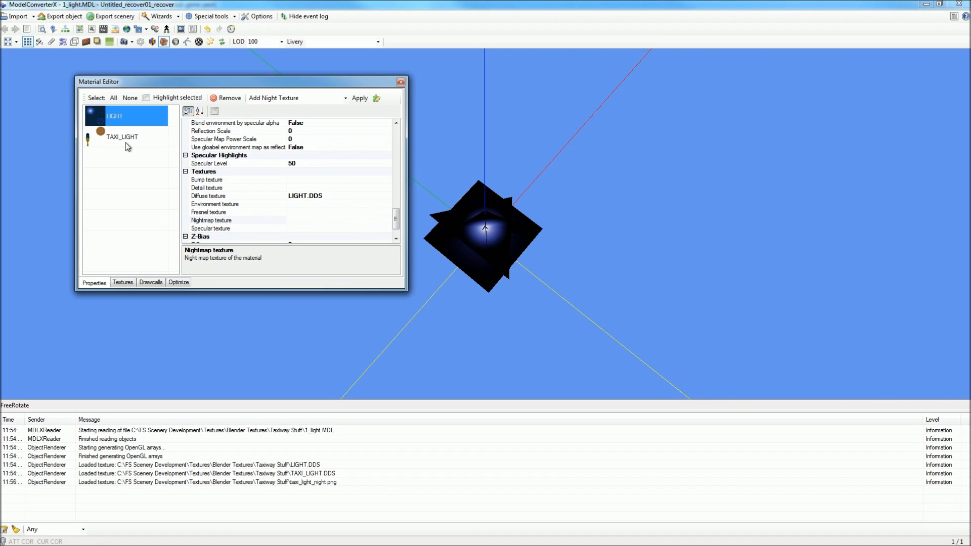
click(347, 217)
click(136, 151)
click(135, 125)
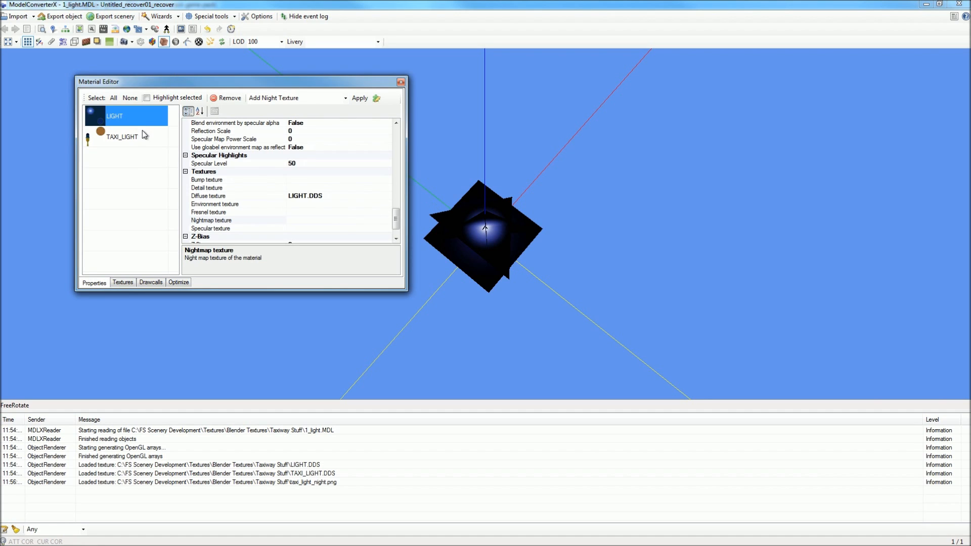
click(320, 220)
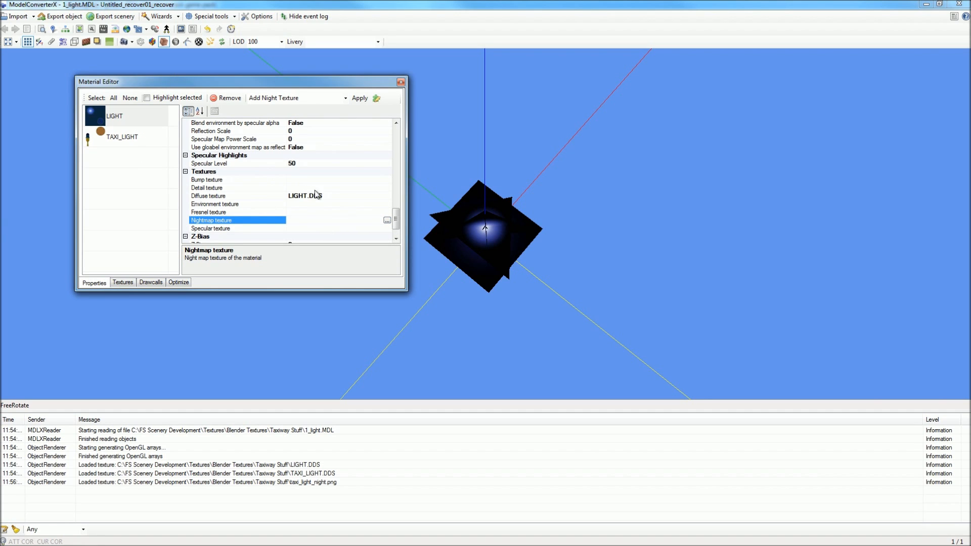
click(338, 197)
drag(509, 281, 582, 245)
scroll(472, 268, up, 8)
scroll(506, 278, down, 8)
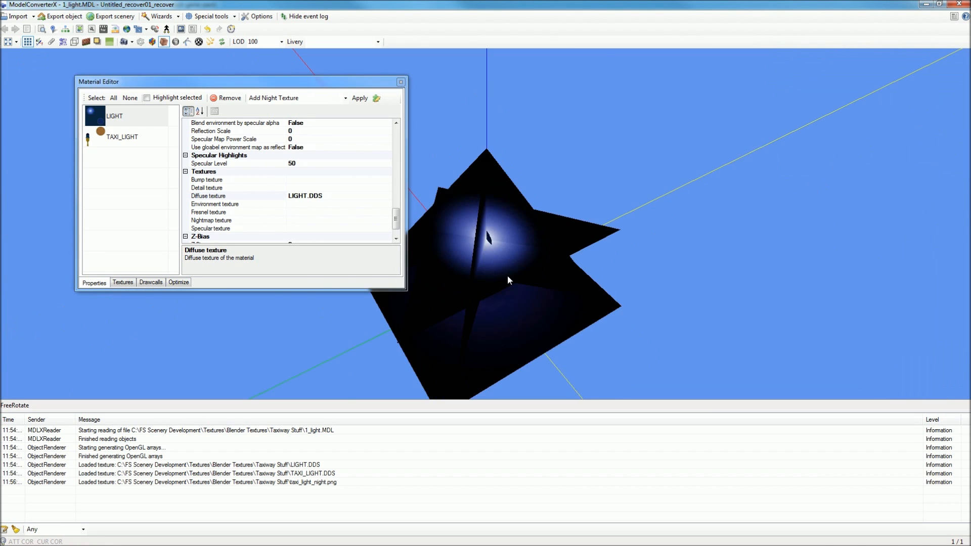
drag(499, 268, 473, 275)
Step: Replace the diffuse texture of the LIGHT material with light day.png from the Taxiway Stuff folder
click(349, 197)
double_click(348, 197)
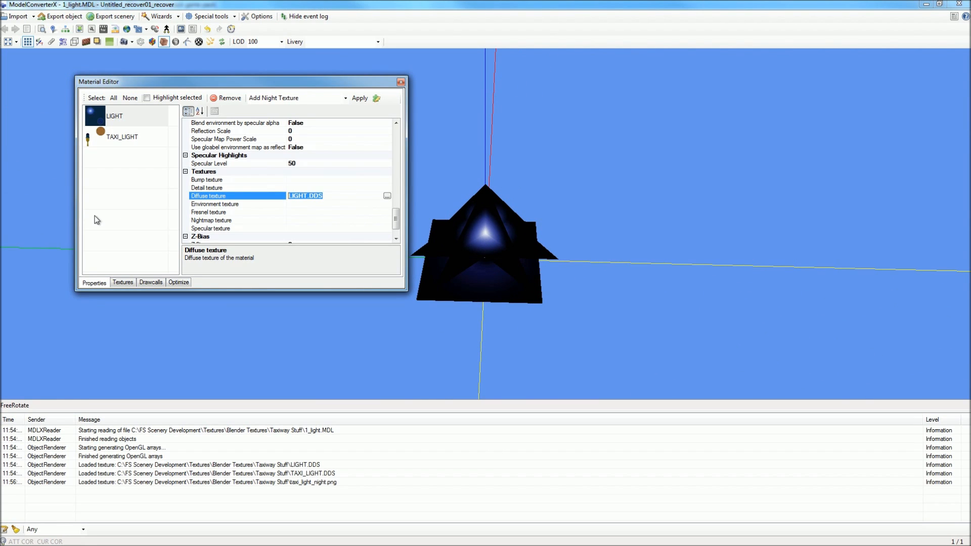
key(Delete)
click(330, 187)
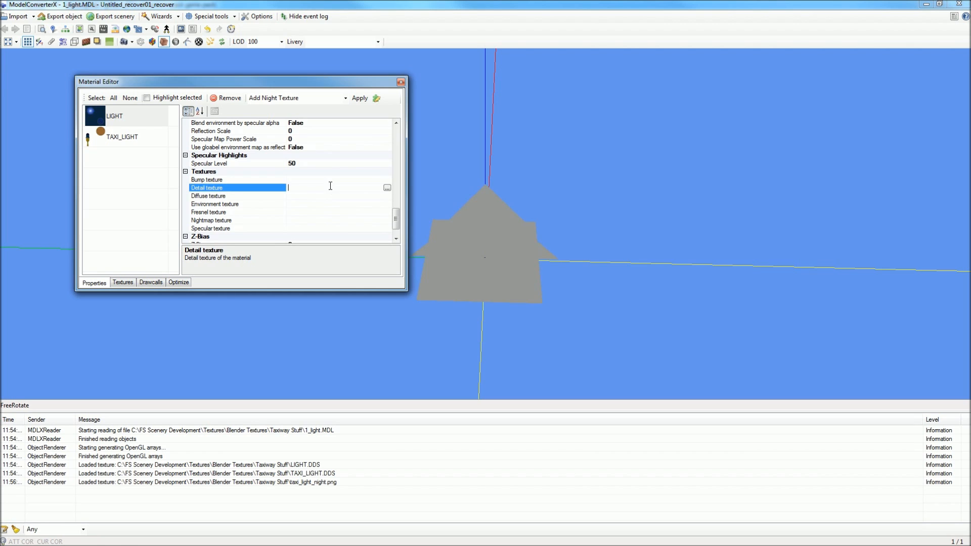
click(331, 196)
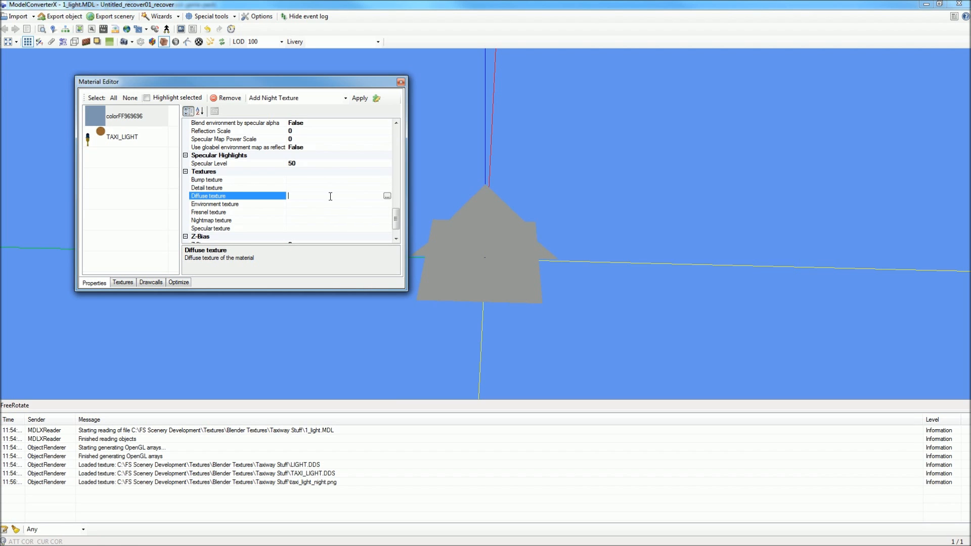
click(386, 195)
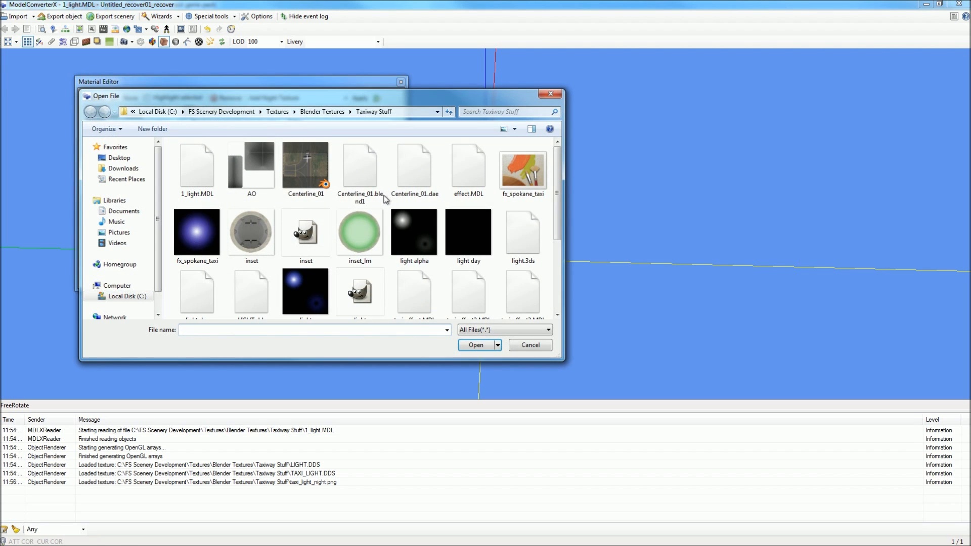
double_click(470, 230)
drag(462, 257, 487, 248)
Step: Assign light.png from the Taxiway Stuff folder as the nightmap texture of the light day material
click(328, 220)
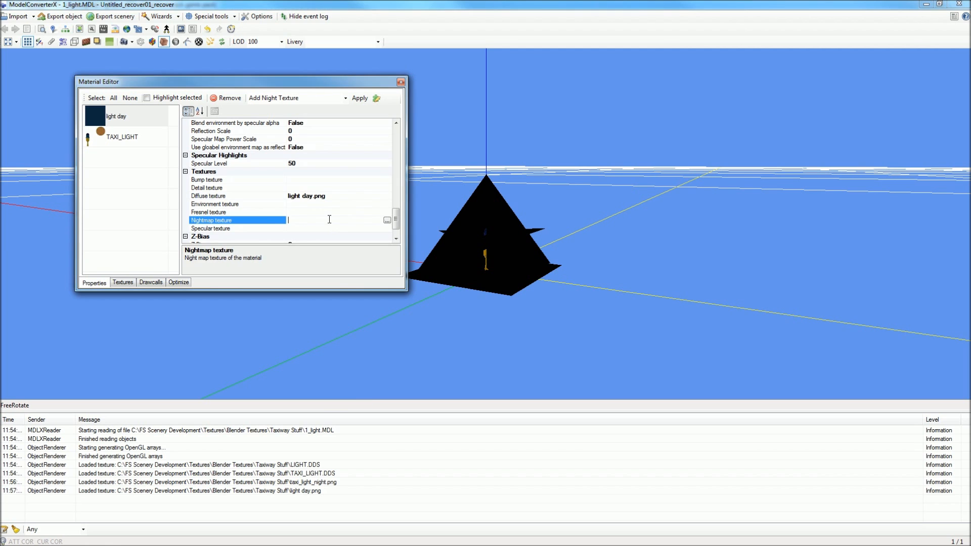
click(388, 221)
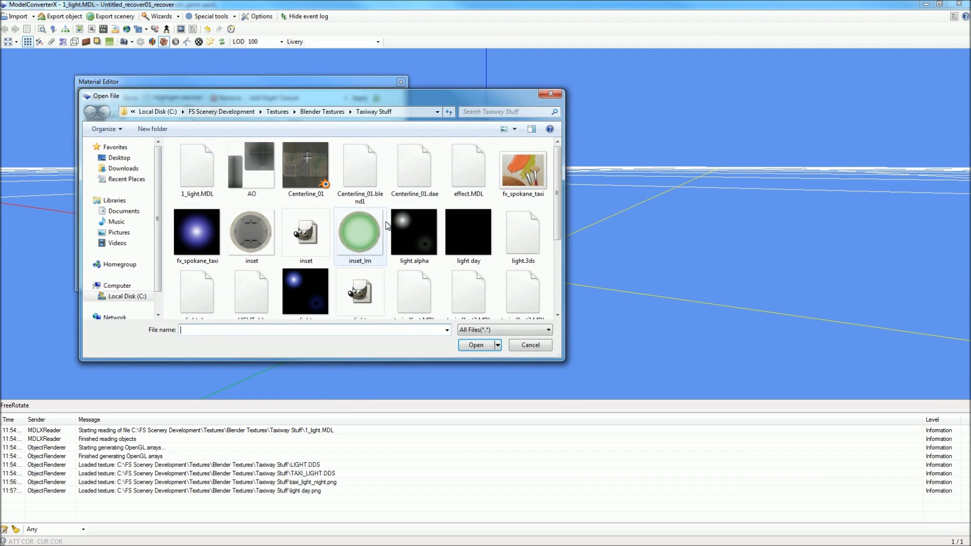
drag(560, 220, 563, 234)
click(301, 259)
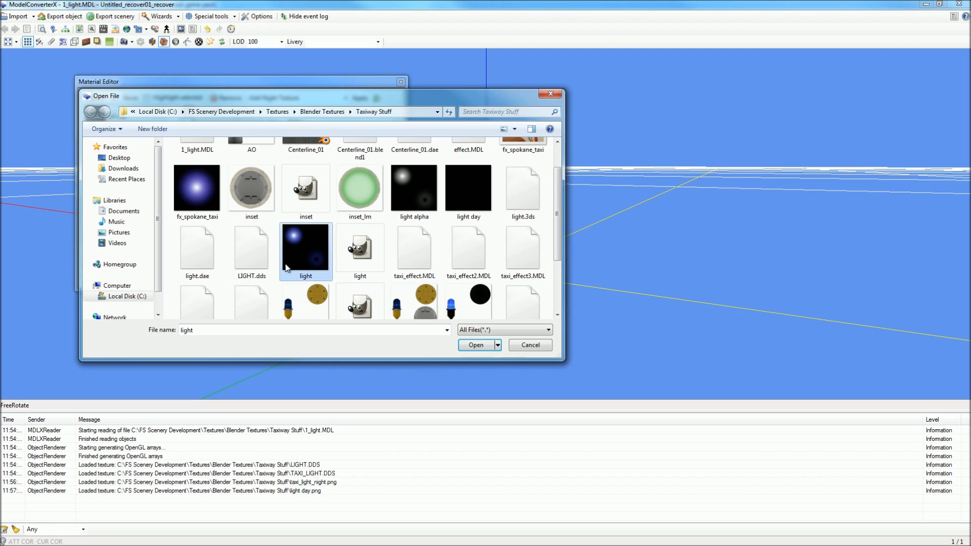
double_click(316, 261)
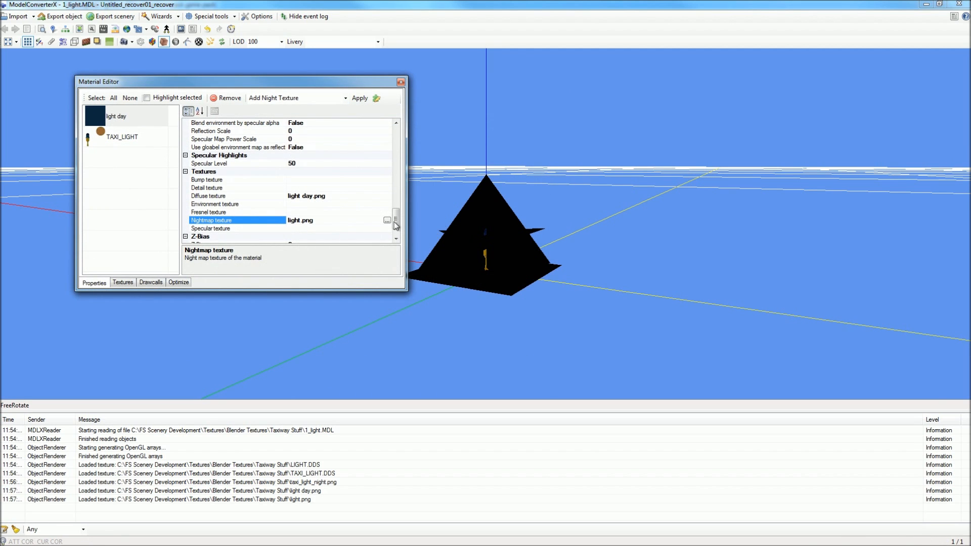
Step: Try framebuffer blending on the light day material with Source Blend SrcColor and Destination Blend InvDestAlpha, followed by InvSrcAlpha
drag(397, 219, 396, 197)
drag(517, 220, 630, 247)
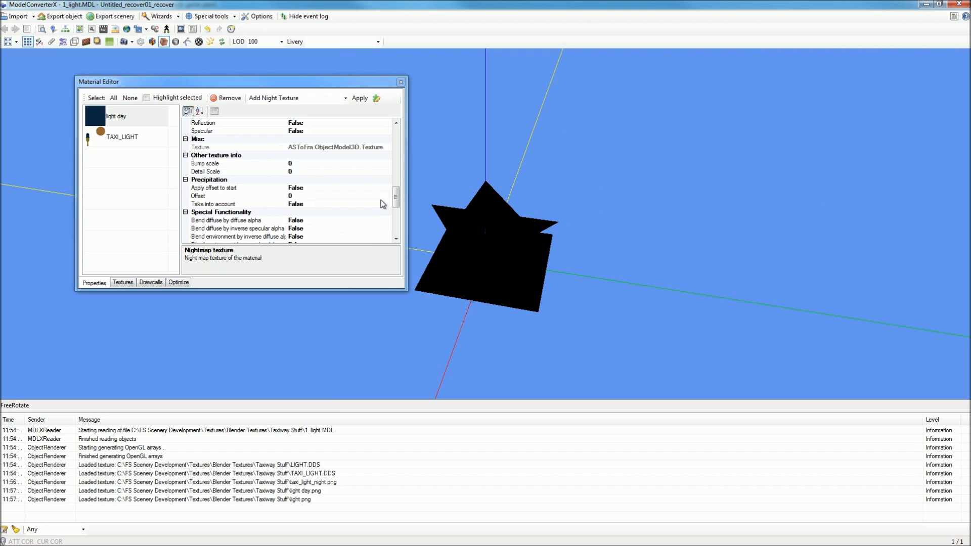
mouse_move(398, 199)
mouse_down()
mouse_move(397, 178)
mouse_move(402, 207)
mouse_move(407, 183)
mouse_up()
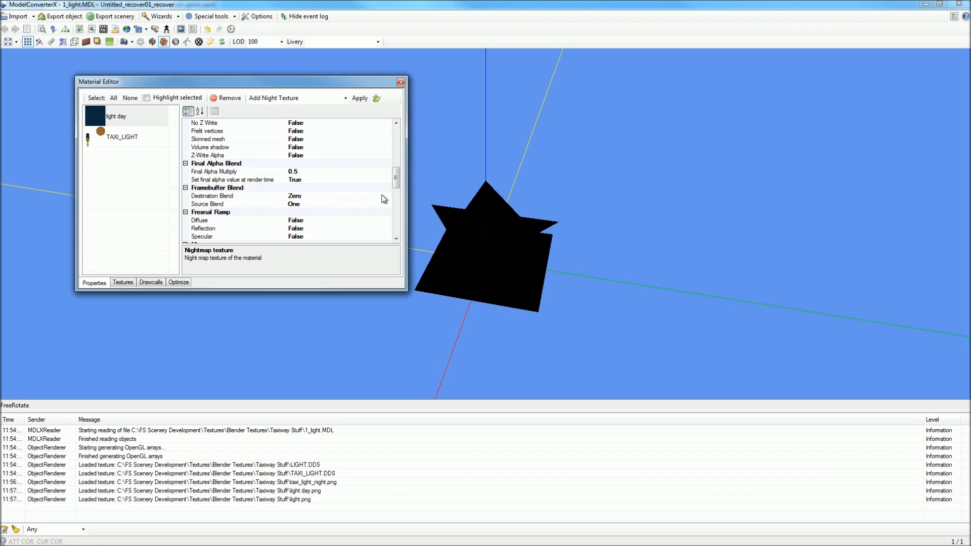
click(334, 196)
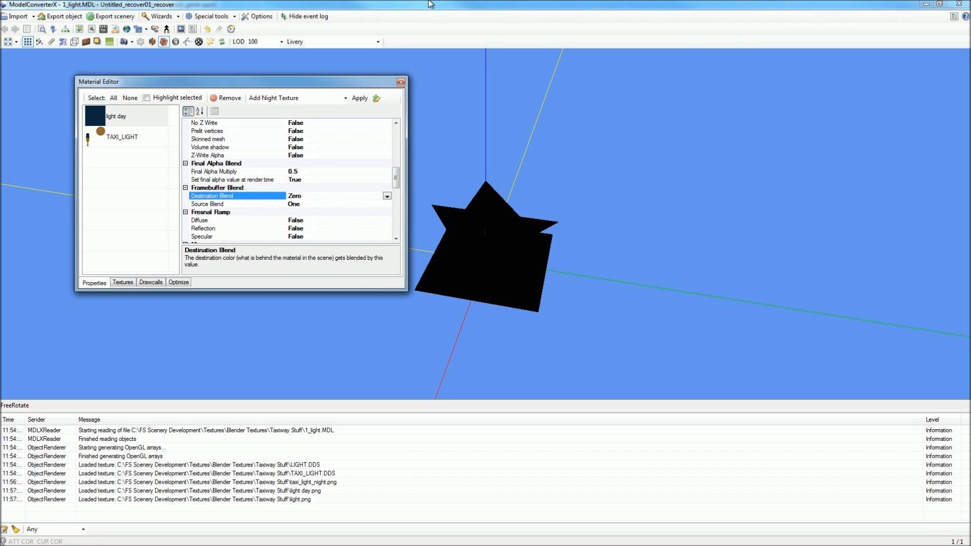
click(387, 196)
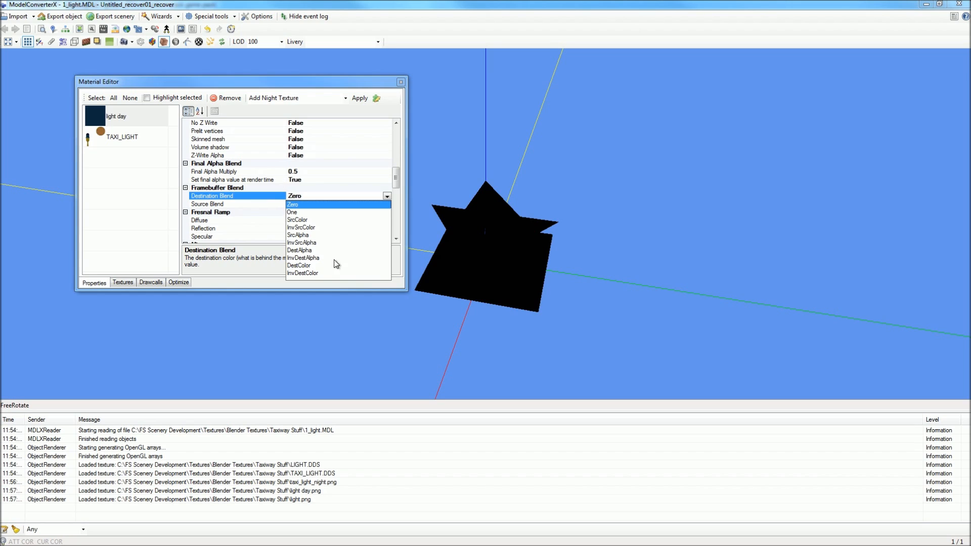
click(321, 258)
click(361, 203)
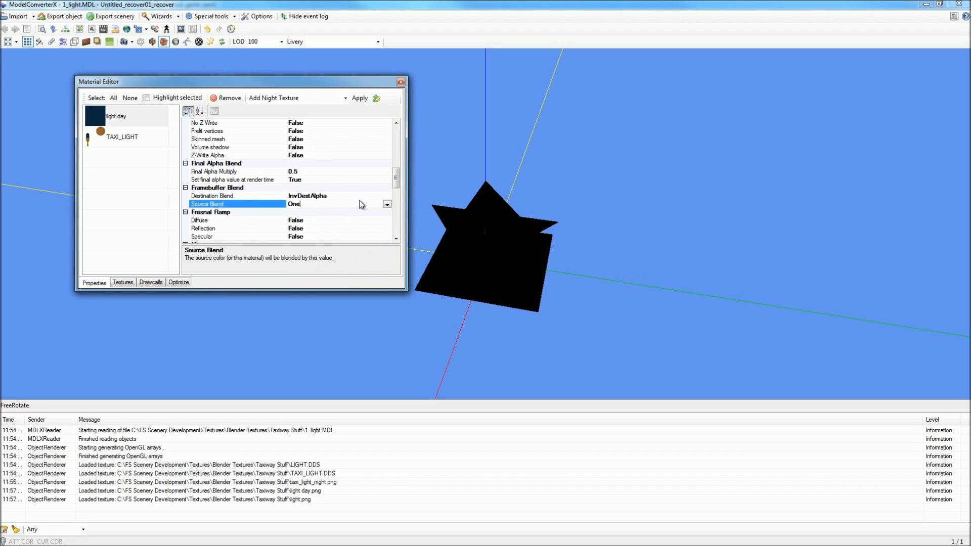
click(387, 204)
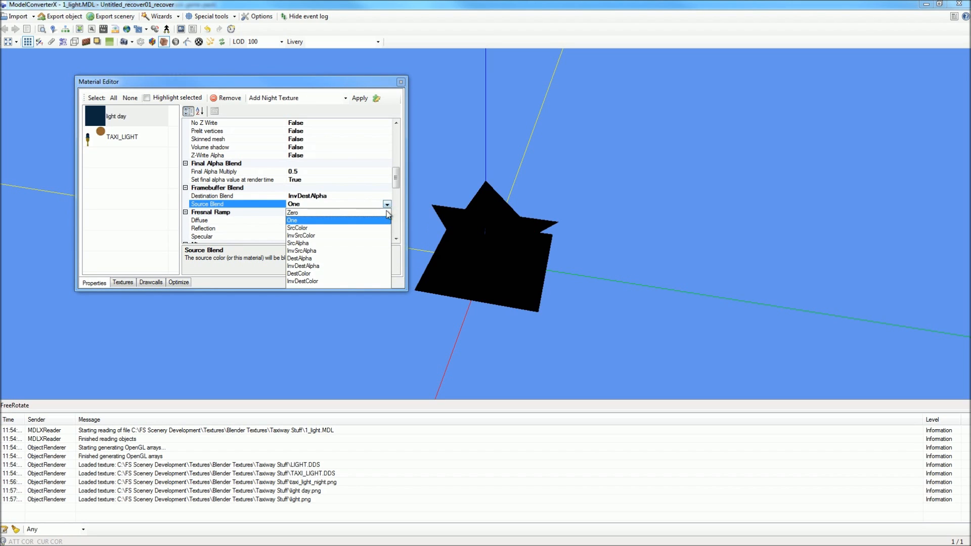
click(304, 228)
click(306, 197)
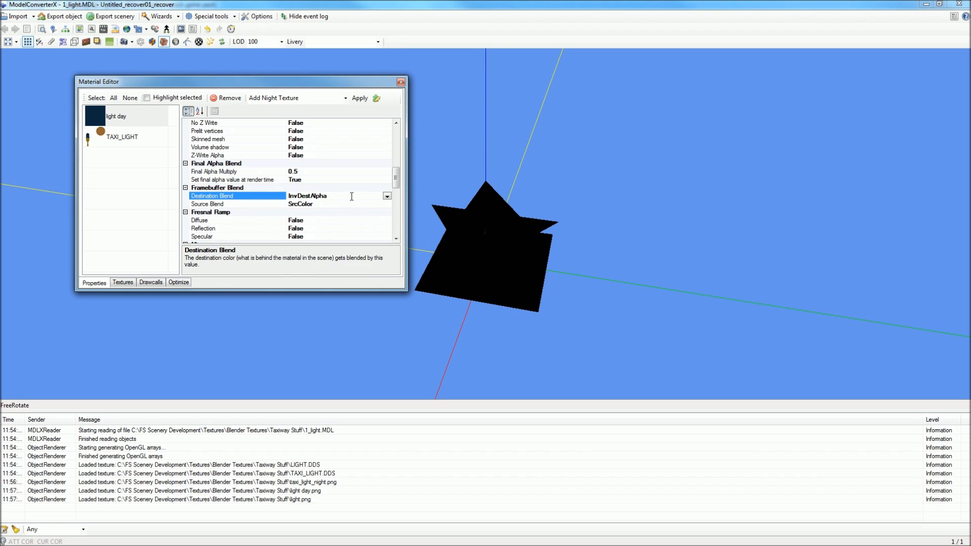
click(387, 196)
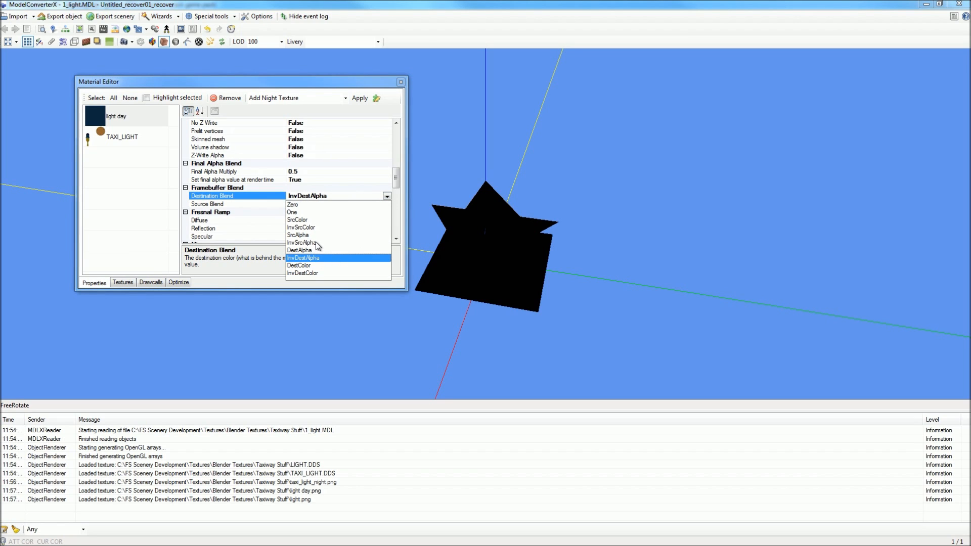
click(318, 243)
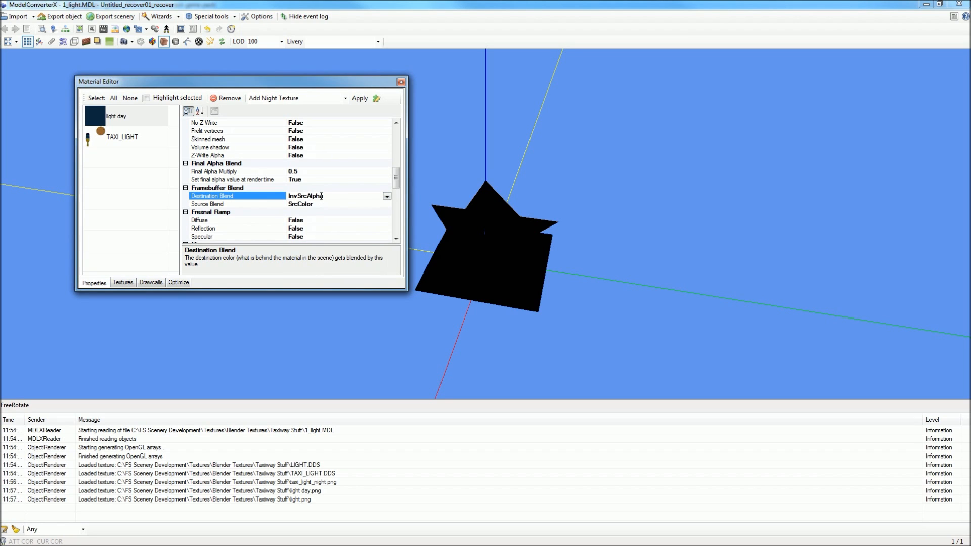
click(641, 9)
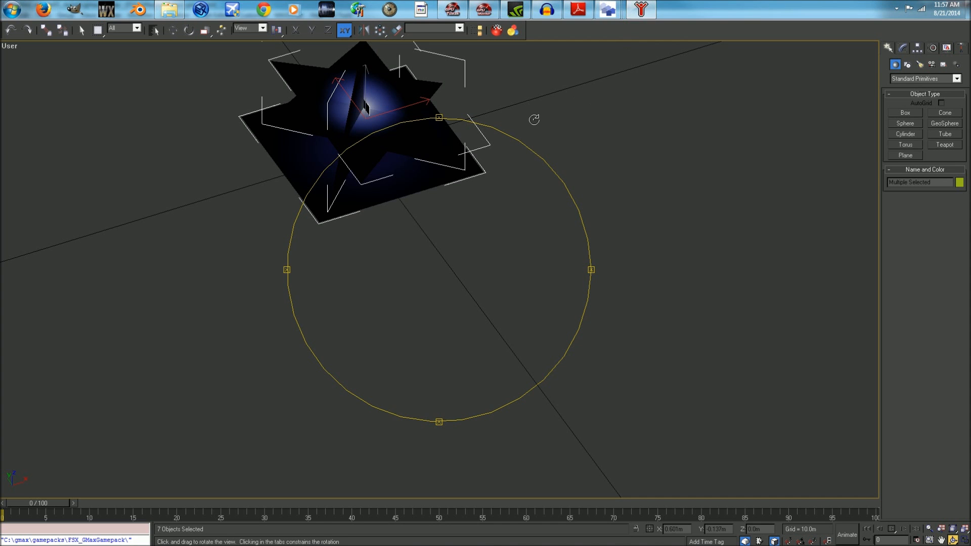
click(641, 10)
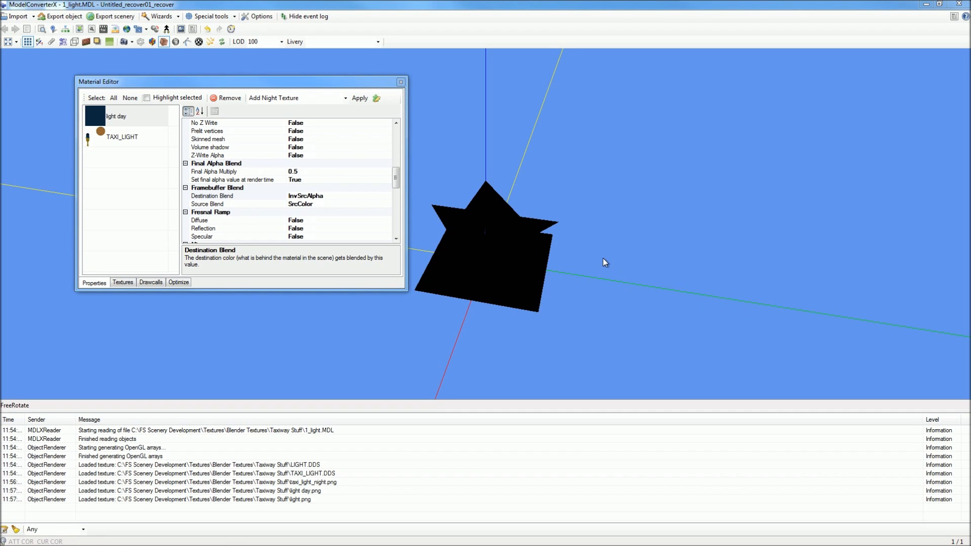
click(327, 196)
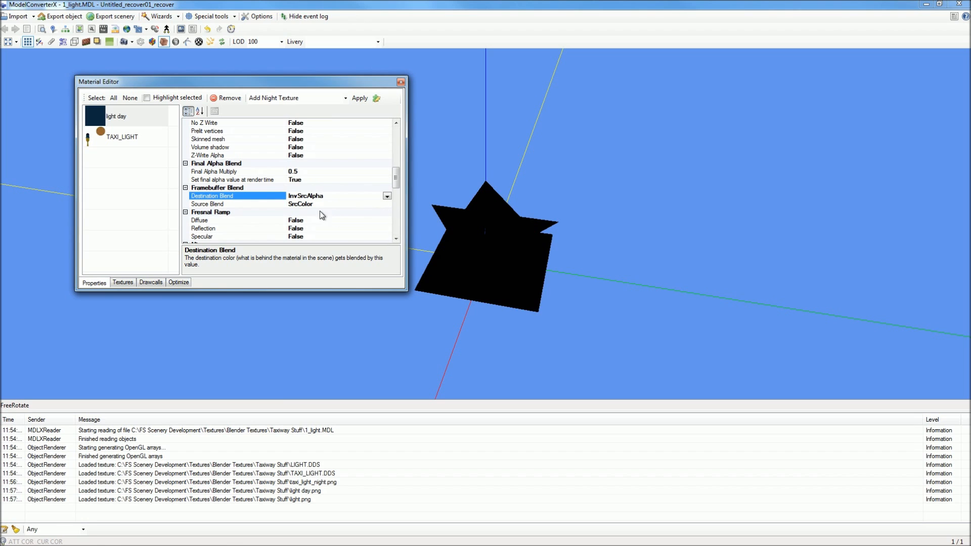
click(373, 206)
Step: Switch the model preview to night mode and inspect the glow planes' blending
drag(577, 254, 504, 230)
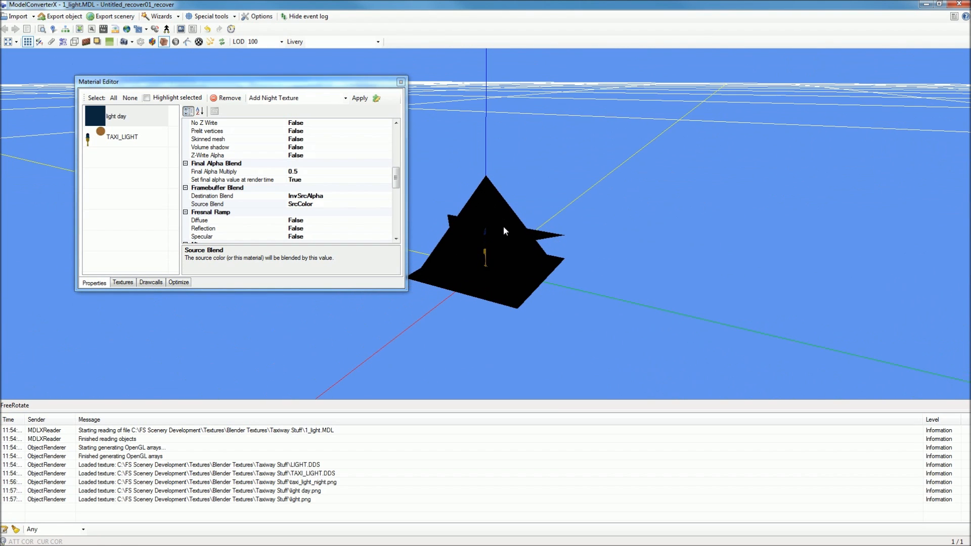
click(175, 42)
drag(567, 213, 487, 248)
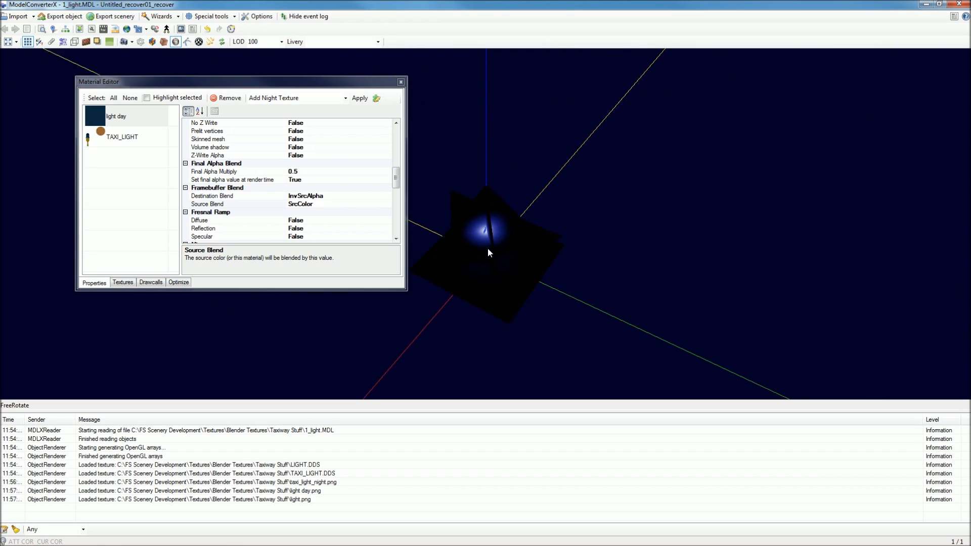
Step: Set both Destination Blend and Source Blend of the light day material to One and check the night glow from several angles
click(301, 198)
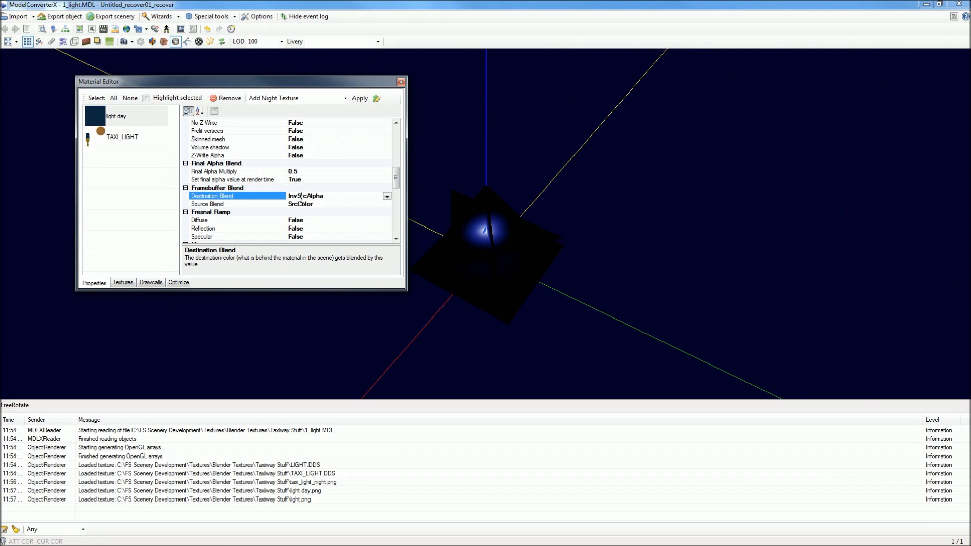
click(387, 196)
click(299, 213)
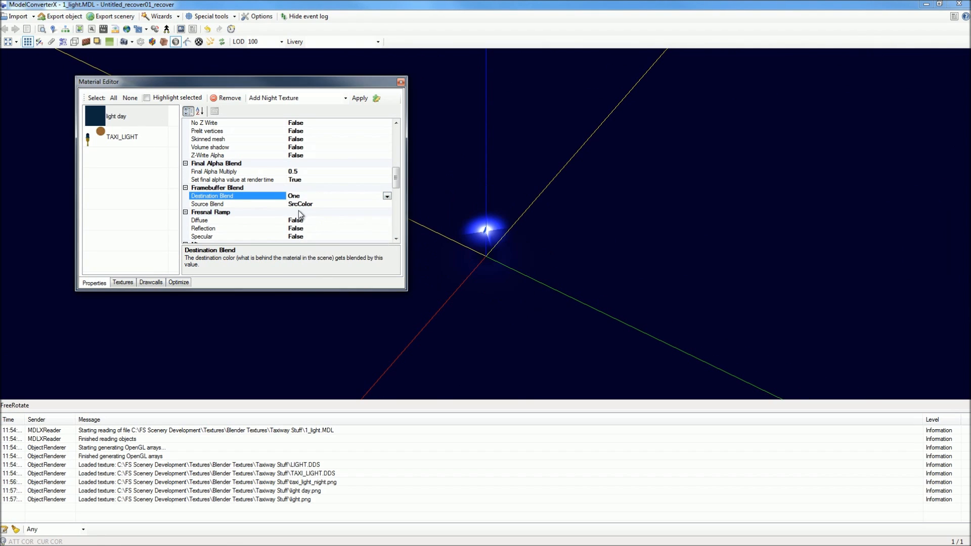
click(359, 205)
click(387, 205)
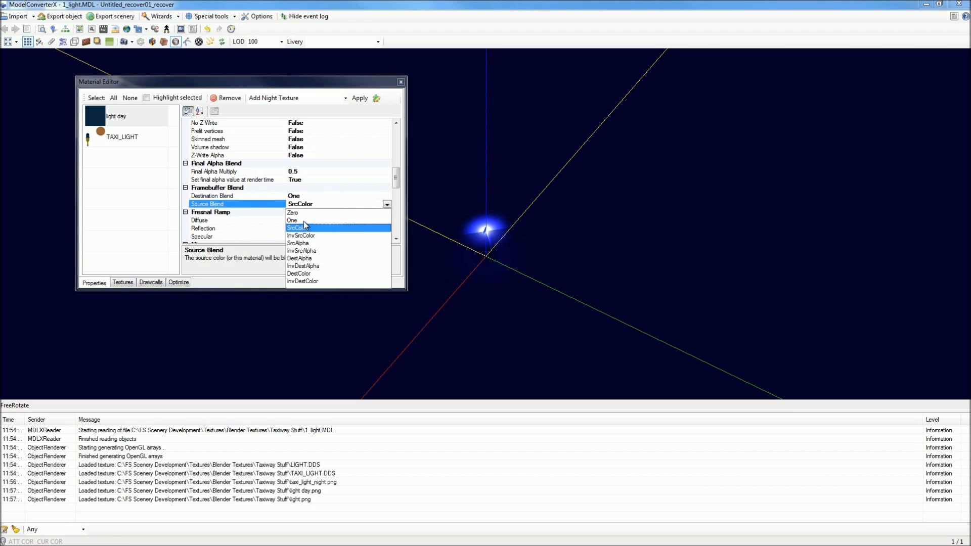
click(292, 220)
drag(590, 230, 542, 238)
drag(325, 83, 250, 162)
drag(599, 212, 609, 199)
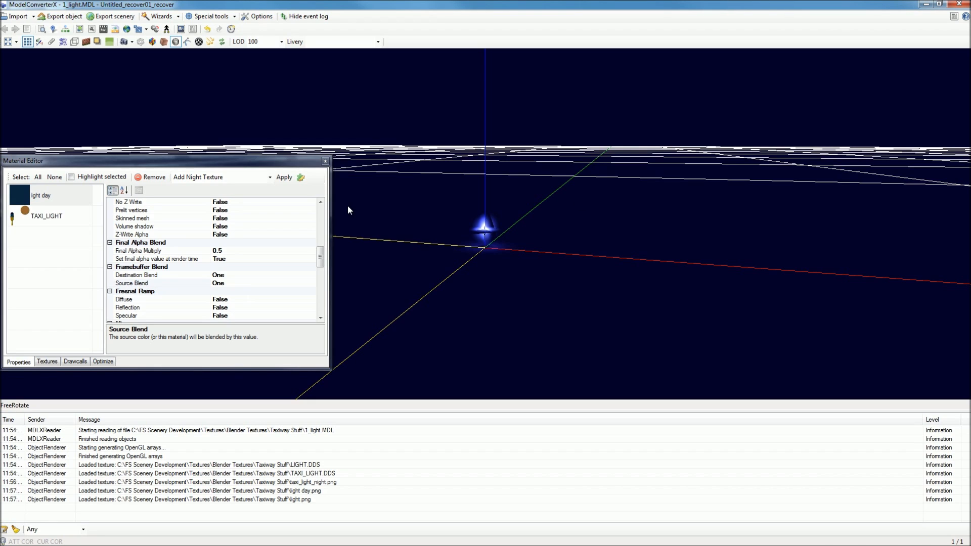
drag(493, 210, 563, 250)
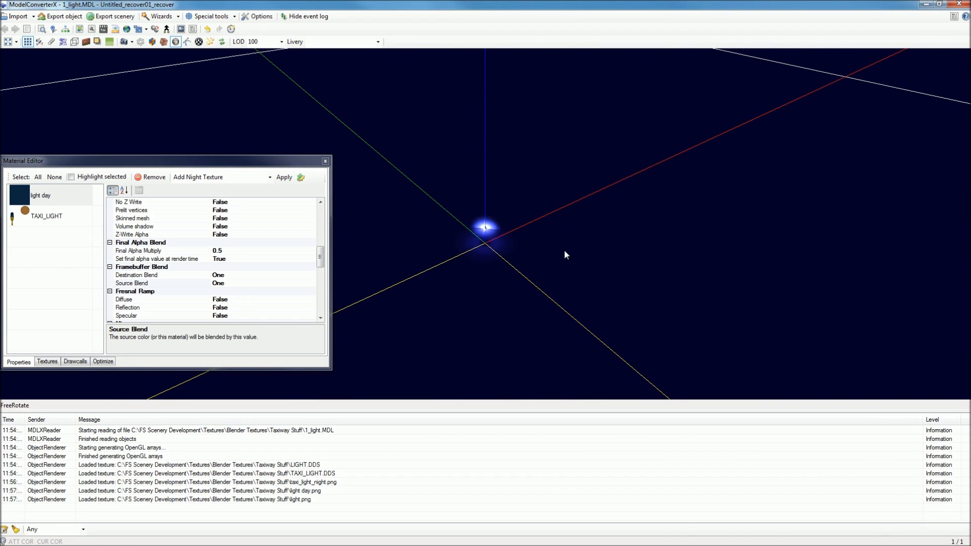
drag(566, 253, 343, 136)
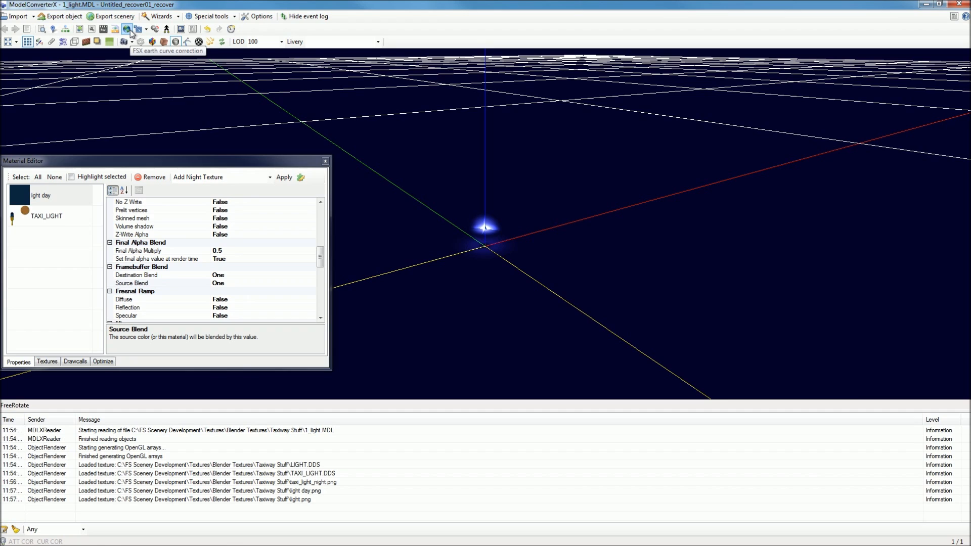
Step: Open the FSX earth curve correction for the light model and examine its position fields and geometry correction option
click(127, 29)
drag(285, 101, 393, 103)
double_click(366, 140)
double_click(432, 126)
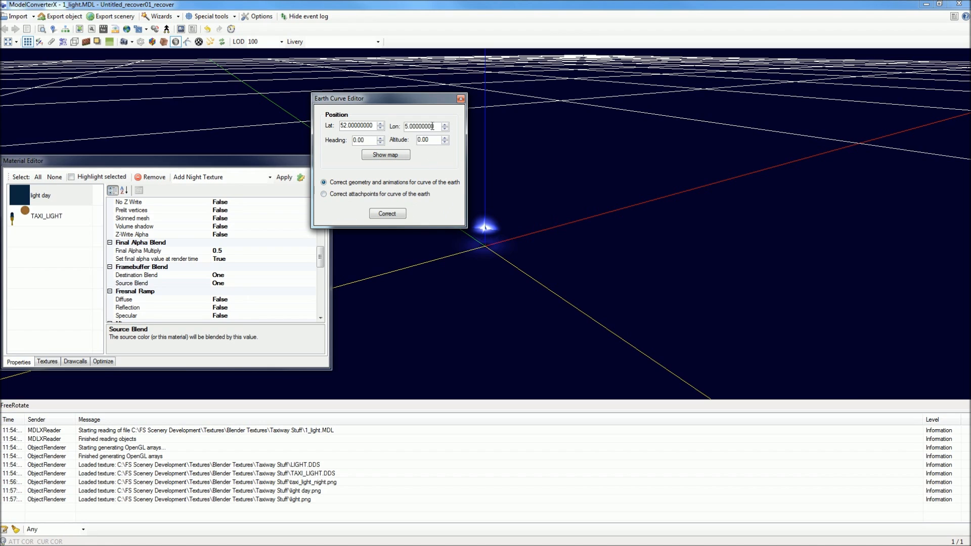
drag(419, 106, 265, 130)
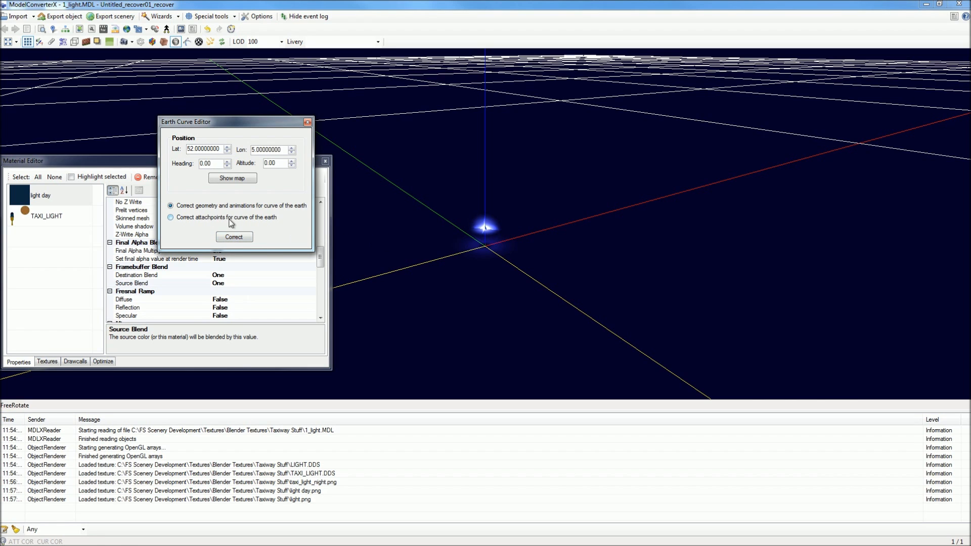
drag(496, 215, 354, 238)
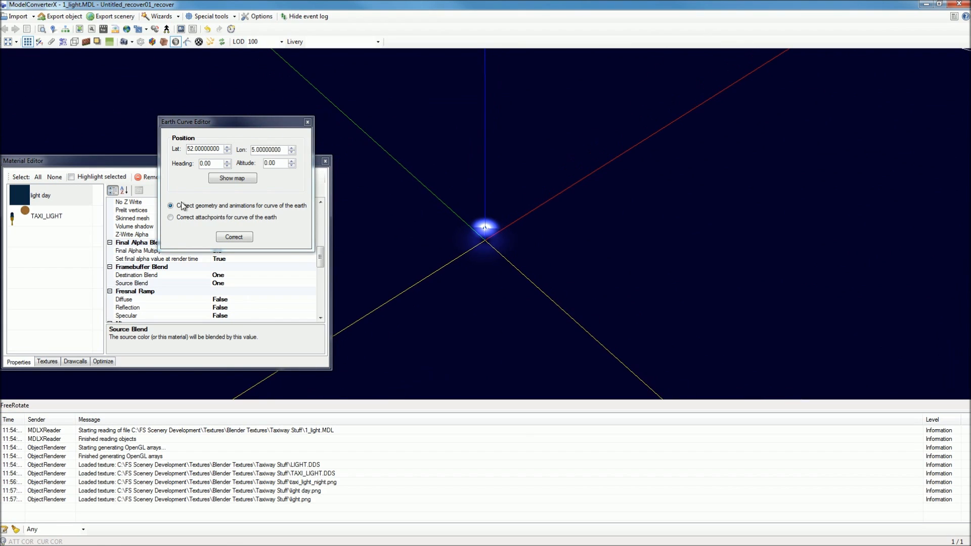
click(171, 206)
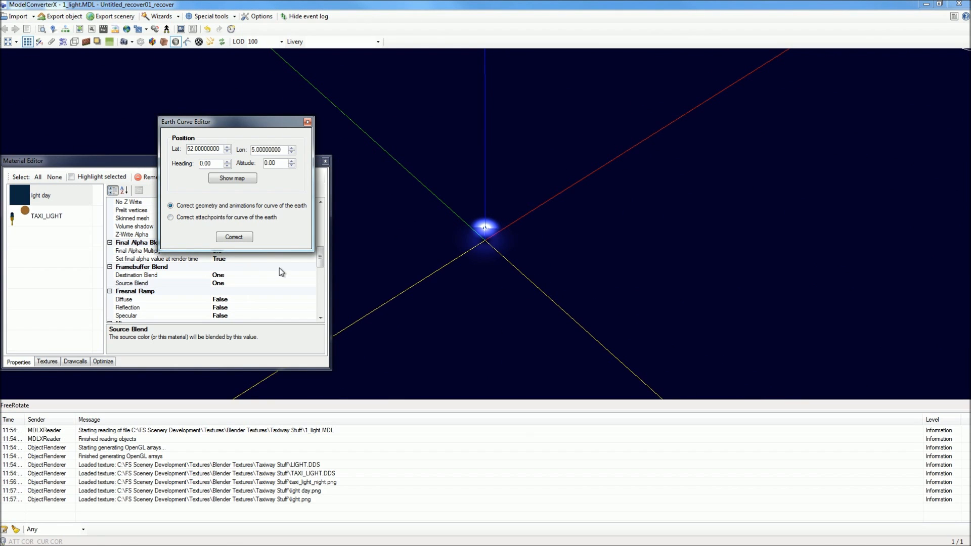
drag(437, 242, 512, 228)
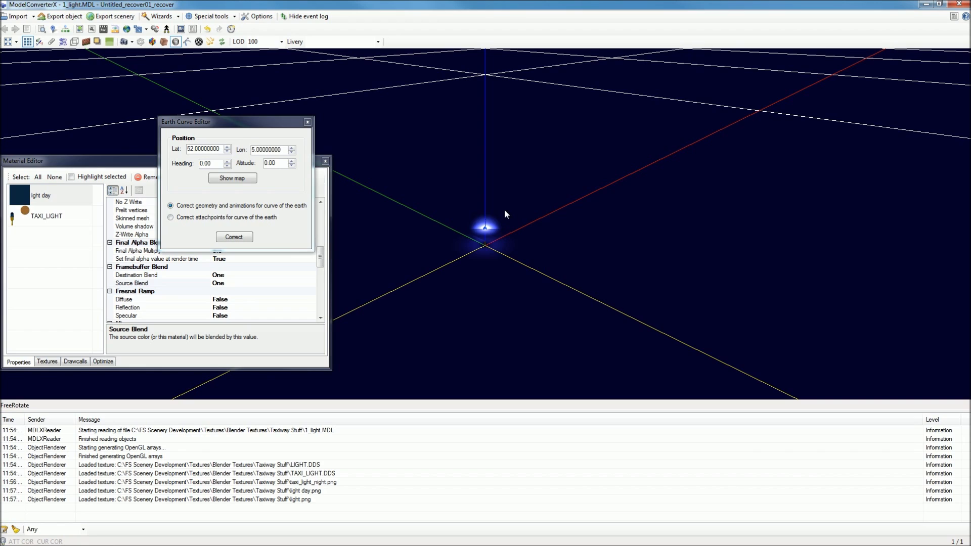
Step: Select attachpoint correction for the curve of the earth, close the editor without correcting, and view the night glow up close
click(190, 221)
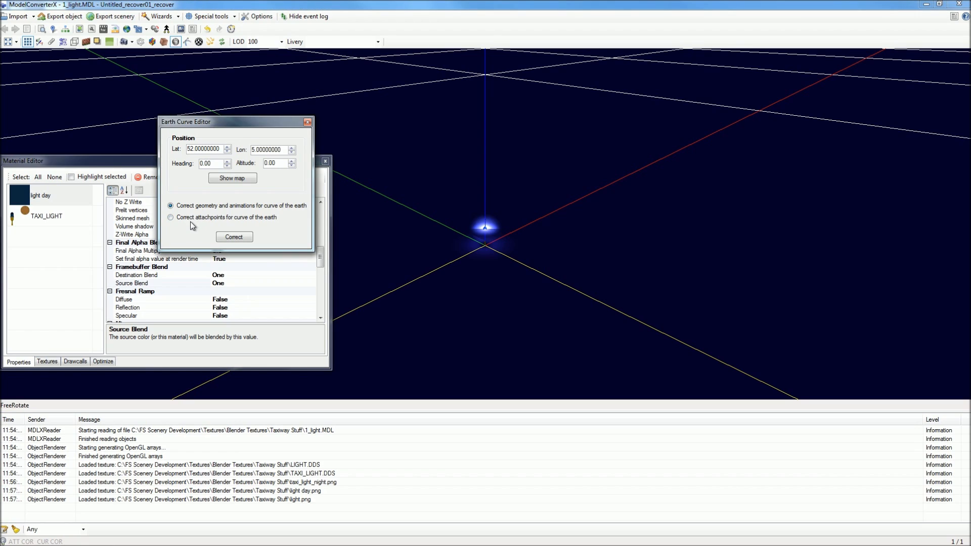
click(188, 206)
click(208, 219)
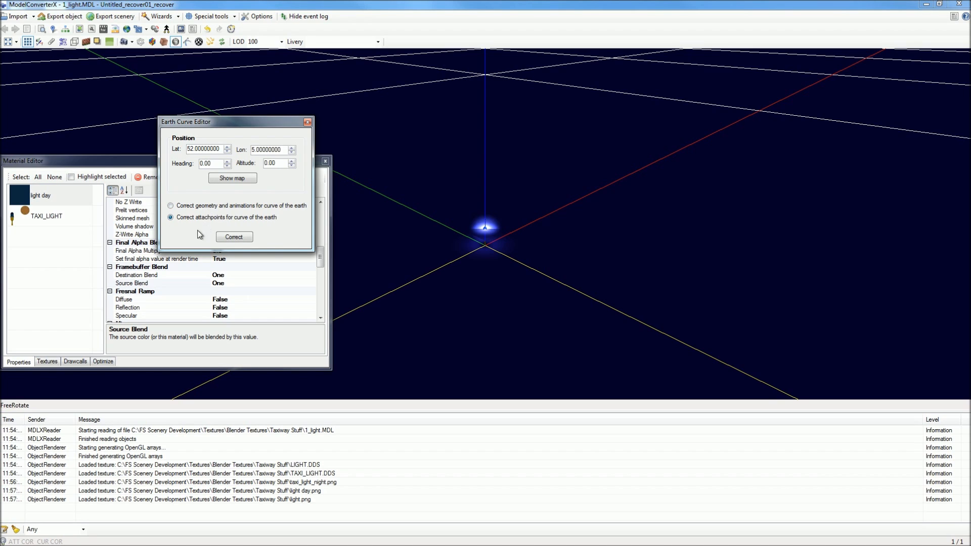
click(308, 122)
drag(441, 205, 493, 268)
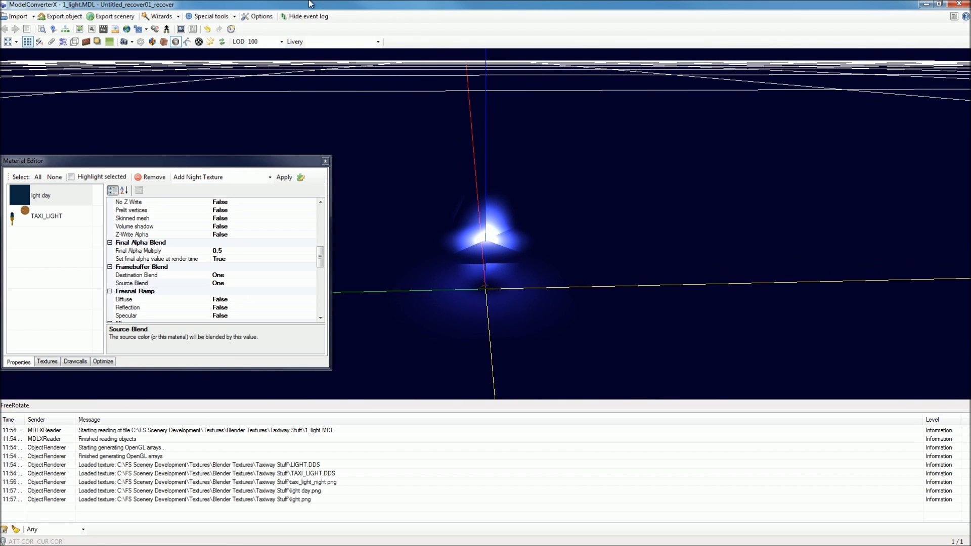
Step: Bring up the Convert Wizard, show its position map and locate the airport at Lewiston, Idaho
mouse_move(624, 8)
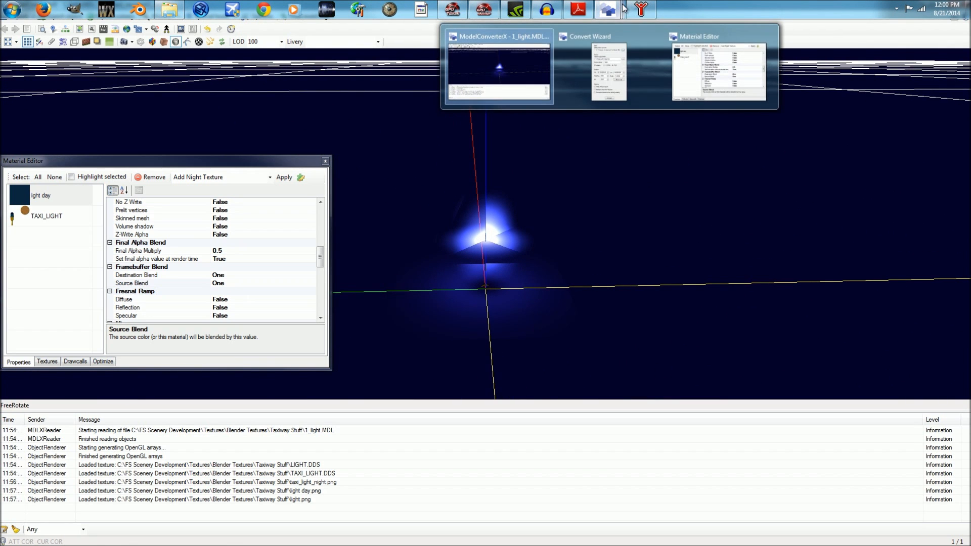
click(604, 74)
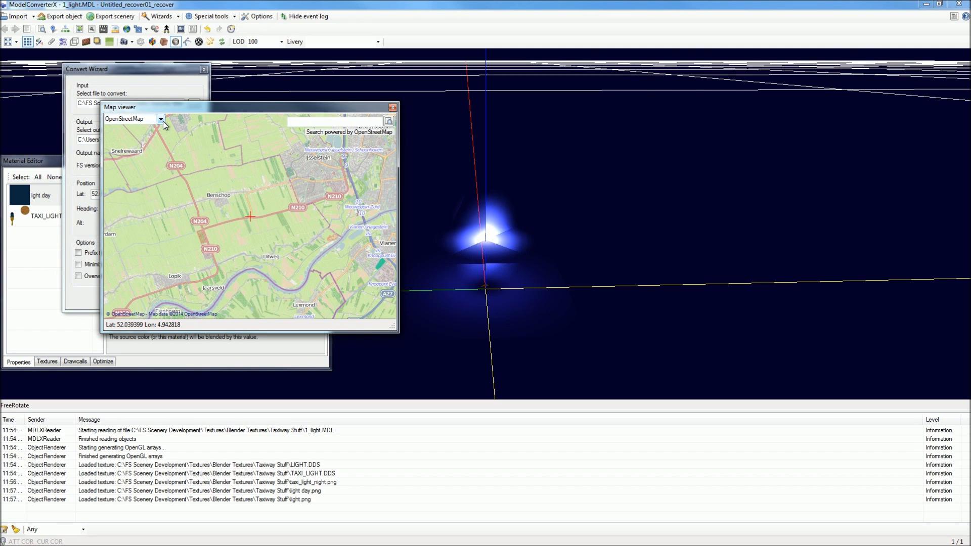
scroll(328, 206, down, 10)
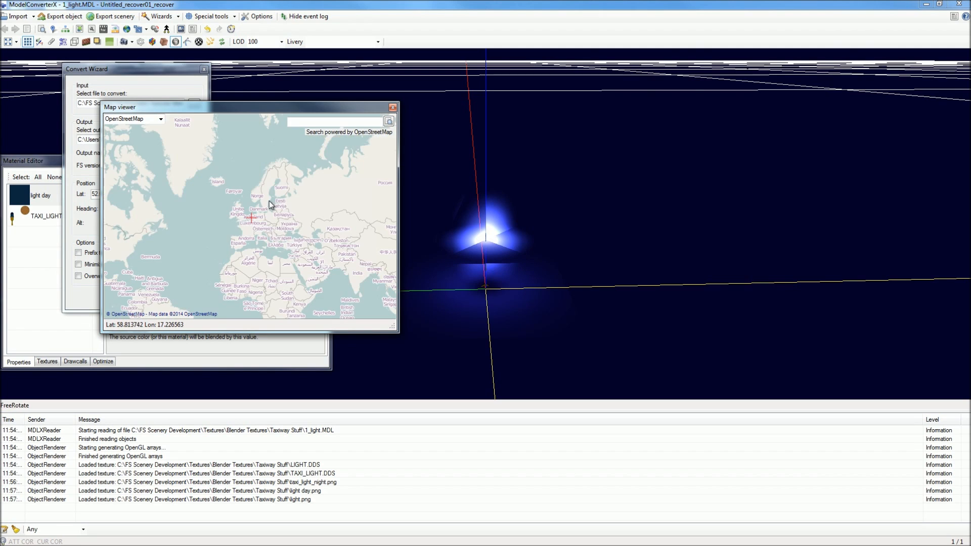
drag(234, 210, 373, 217)
scroll(219, 219, up, 5)
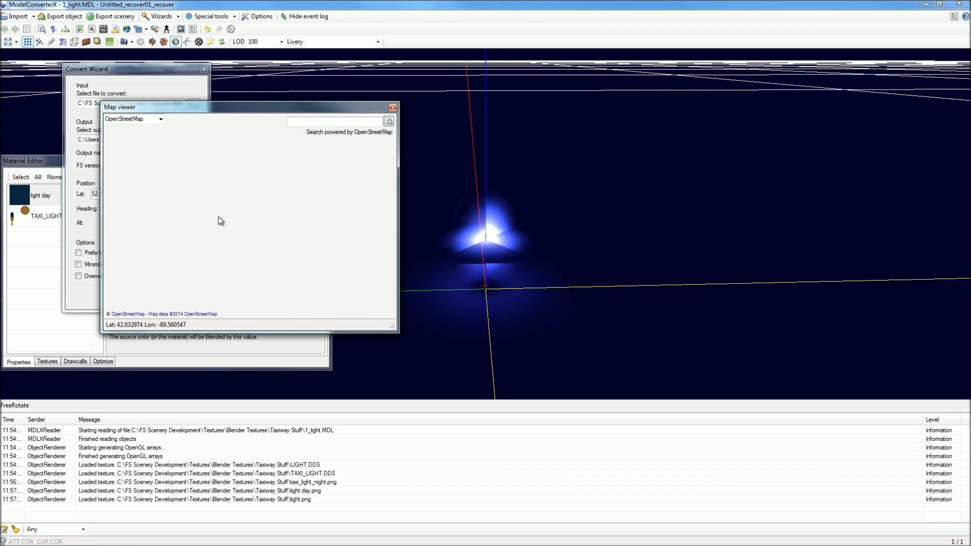
drag(173, 246, 380, 242)
scroll(309, 194, up, 1)
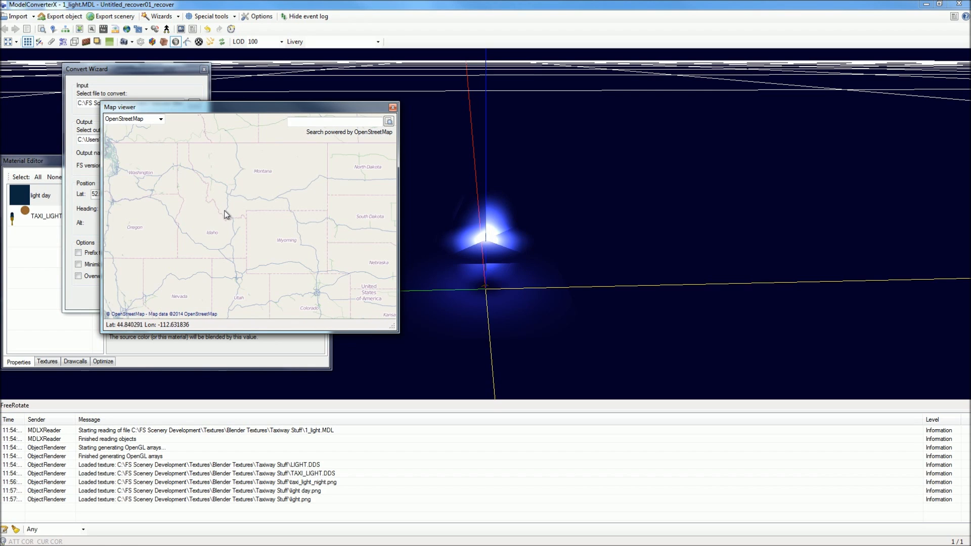
drag(226, 213, 339, 236)
scroll(290, 220, up, 1)
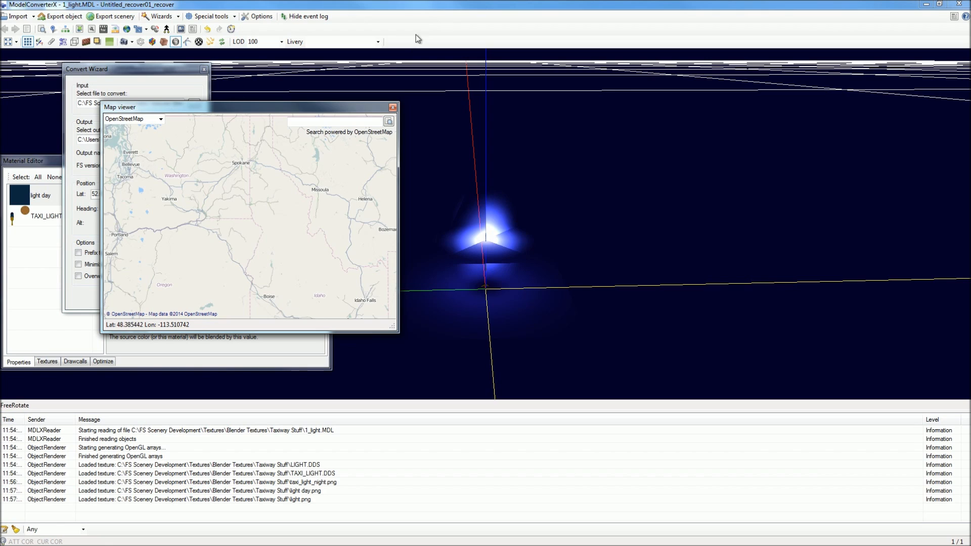
scroll(241, 213, up, 1)
drag(243, 235, 271, 252)
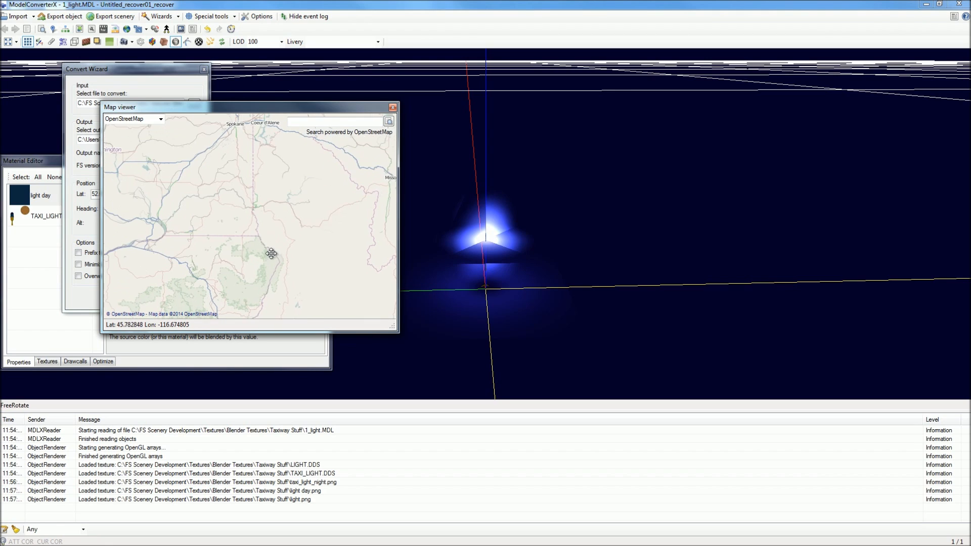
scroll(296, 230, up, 1)
scroll(251, 218, up, 1)
scroll(252, 204, up, 1)
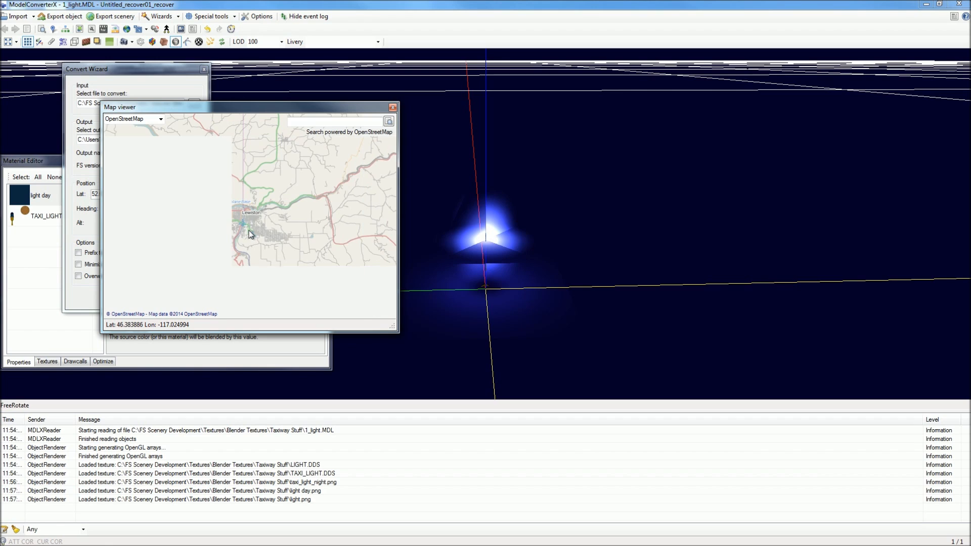
scroll(250, 216, up, 1)
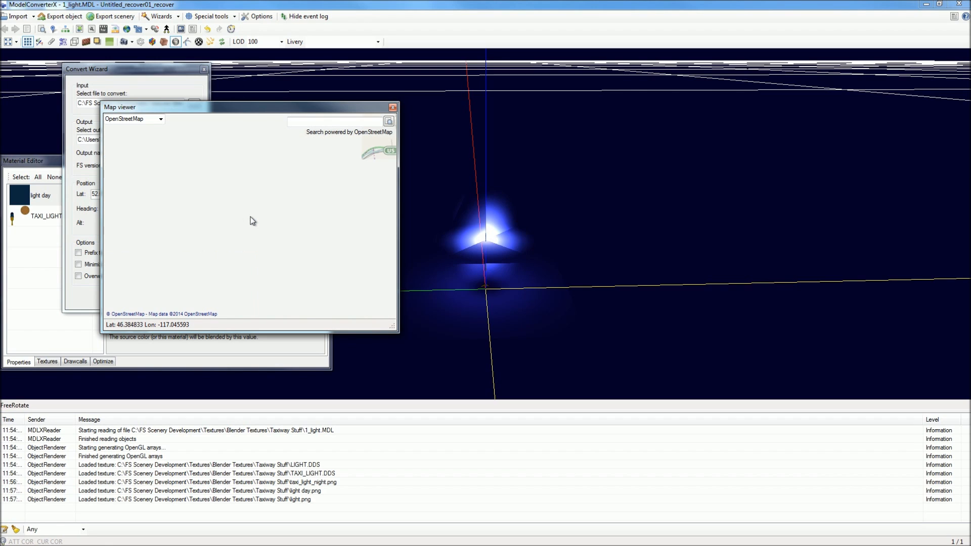
scroll(263, 235, up, 1)
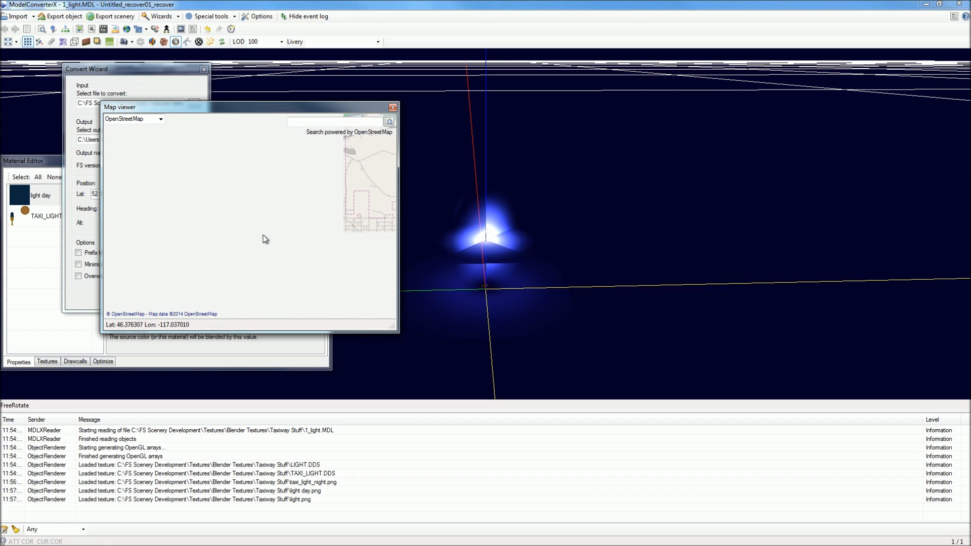
scroll(283, 233, up, 1)
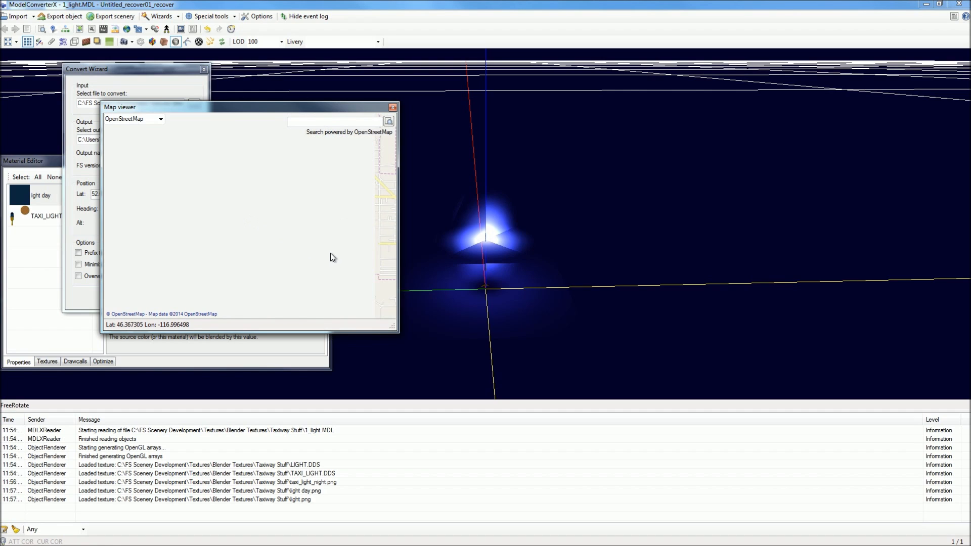
scroll(278, 229, up, 1)
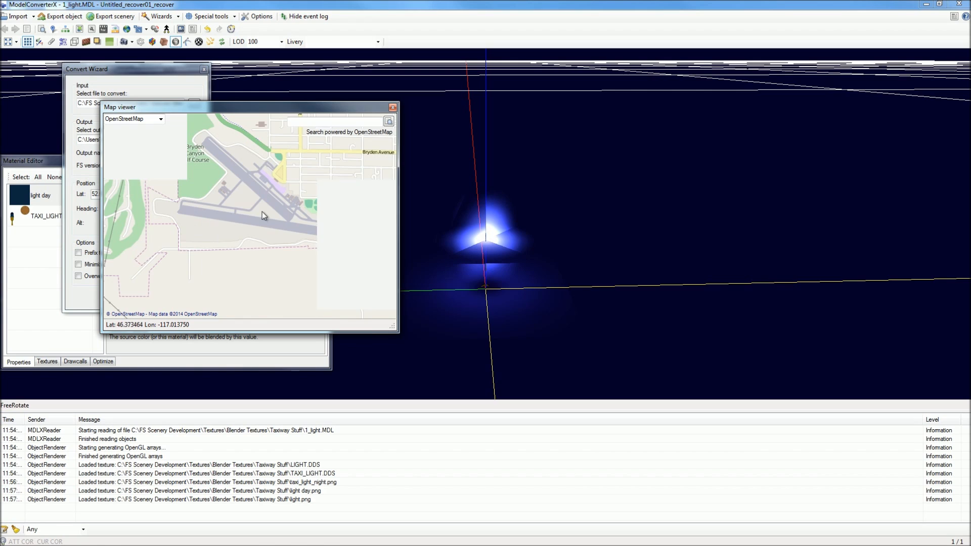
drag(261, 213, 258, 223)
scroll(255, 217, up, 1)
drag(264, 190, 225, 220)
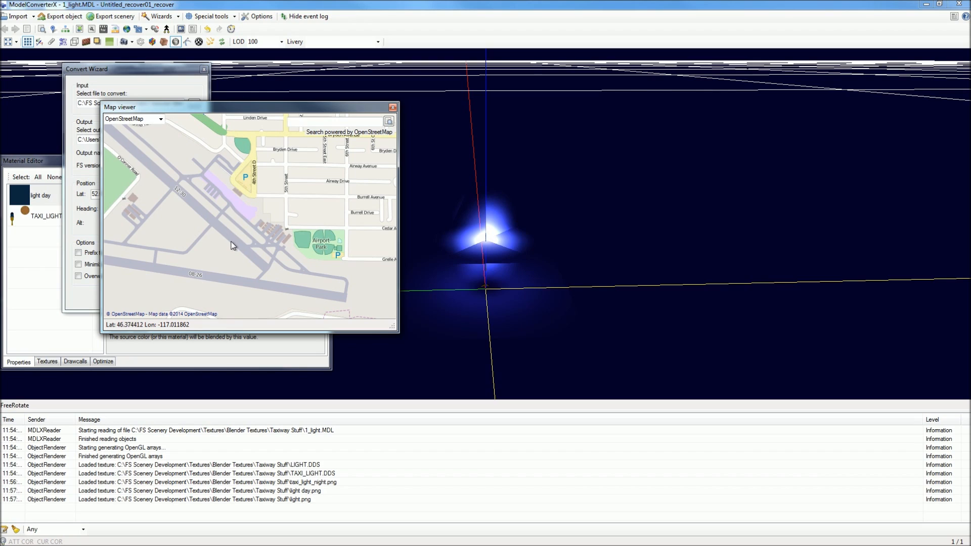
Step: Place the conversion position on runway 08-26, at about latitude 46.3728 and longitude -117.0183, and reveal the wizard's position values
click(234, 281)
click(254, 303)
click(175, 274)
drag(178, 276, 254, 217)
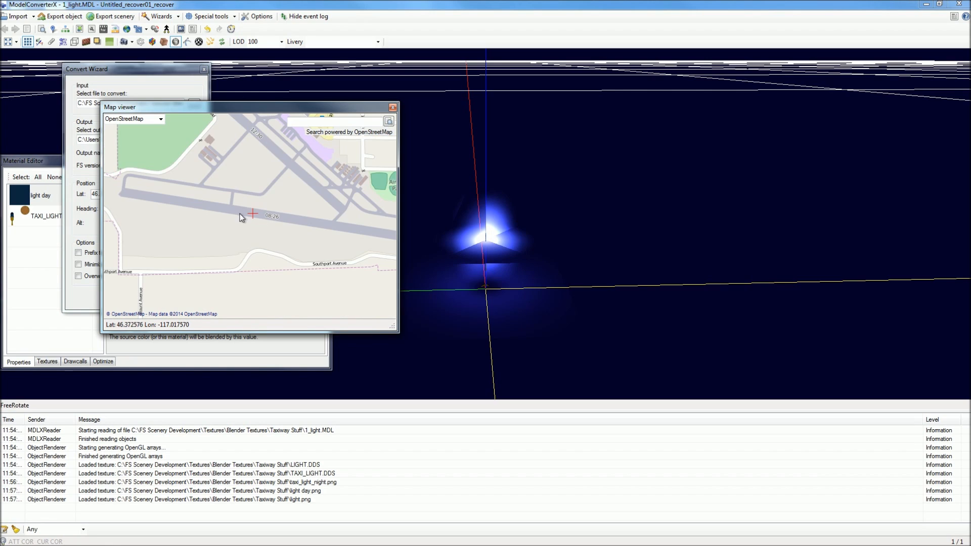
scroll(253, 218, up, 2)
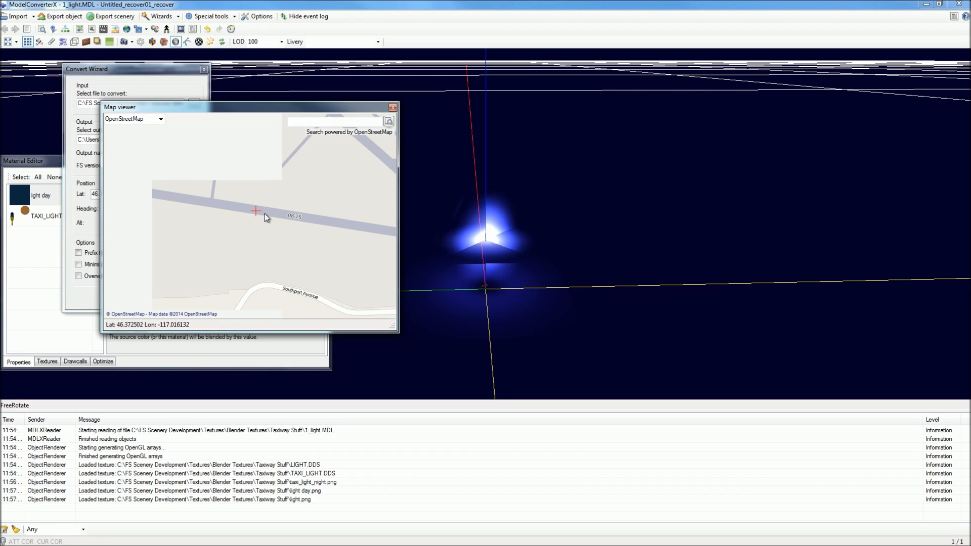
click(246, 218)
drag(246, 218, 236, 218)
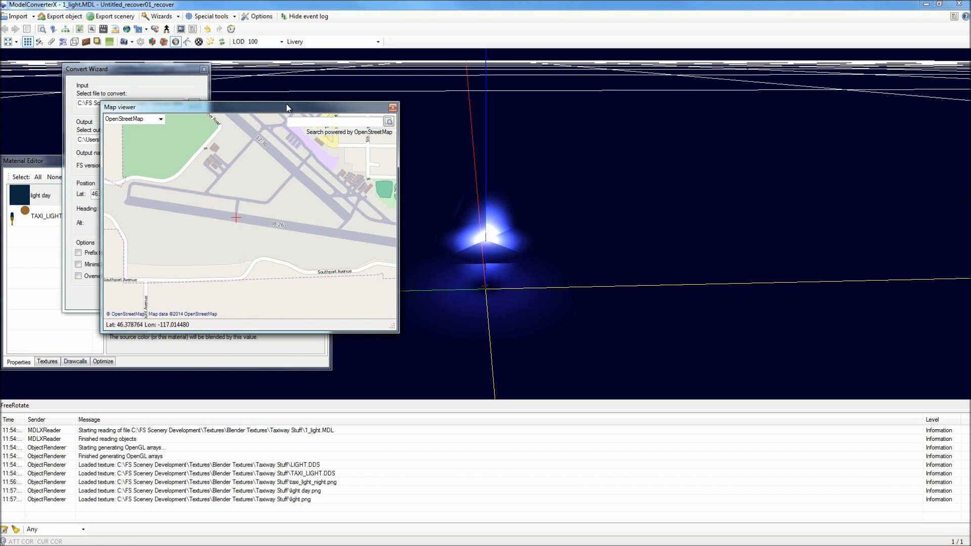
drag(287, 104, 647, 88)
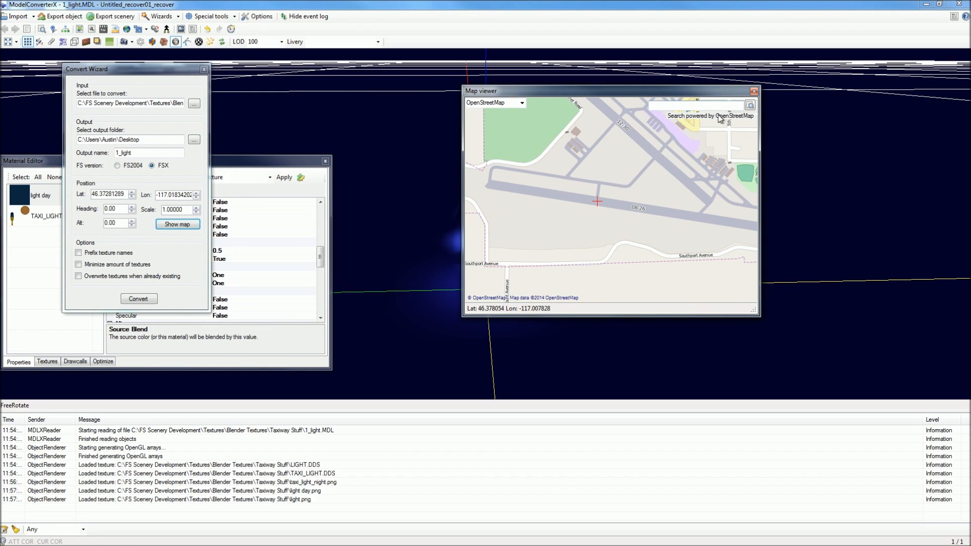
click(196, 207)
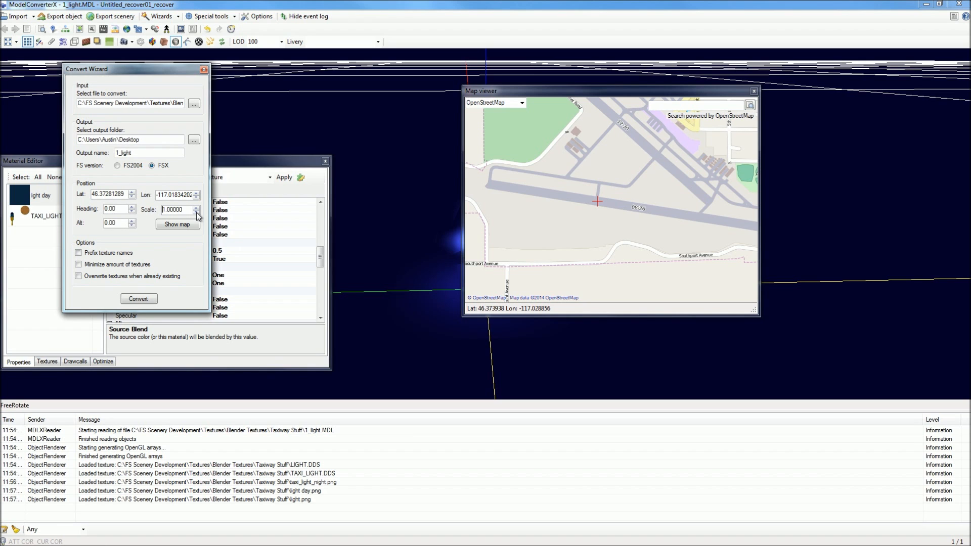
Step: Switch to gmax and check the base Plane length and width parameters of the ground glow plane, then deselect it
click(642, 10)
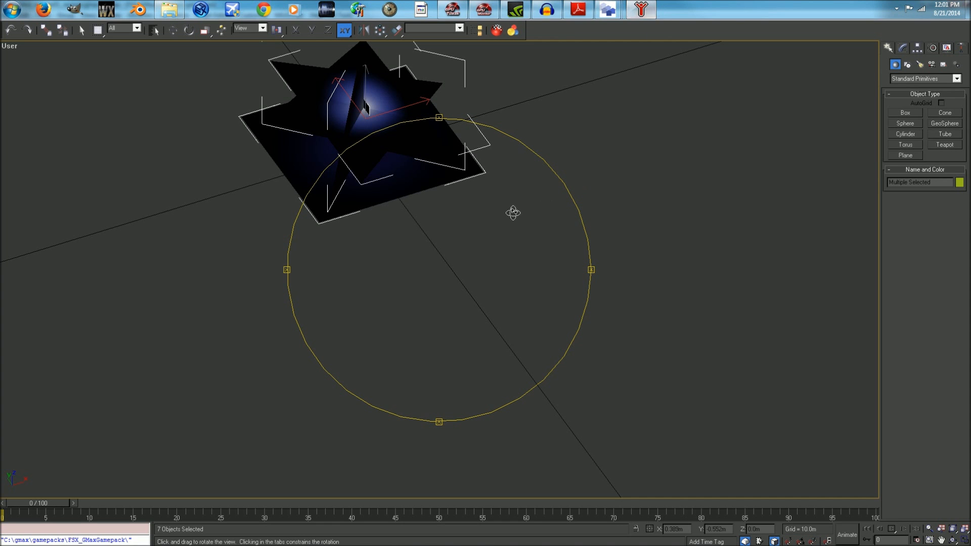
drag(741, 141, 582, 199)
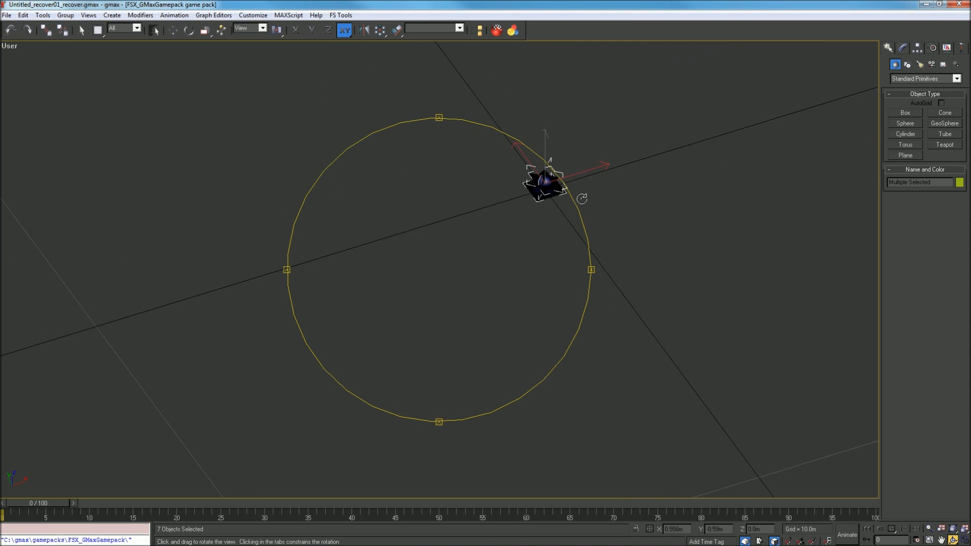
scroll(576, 180, up, 6)
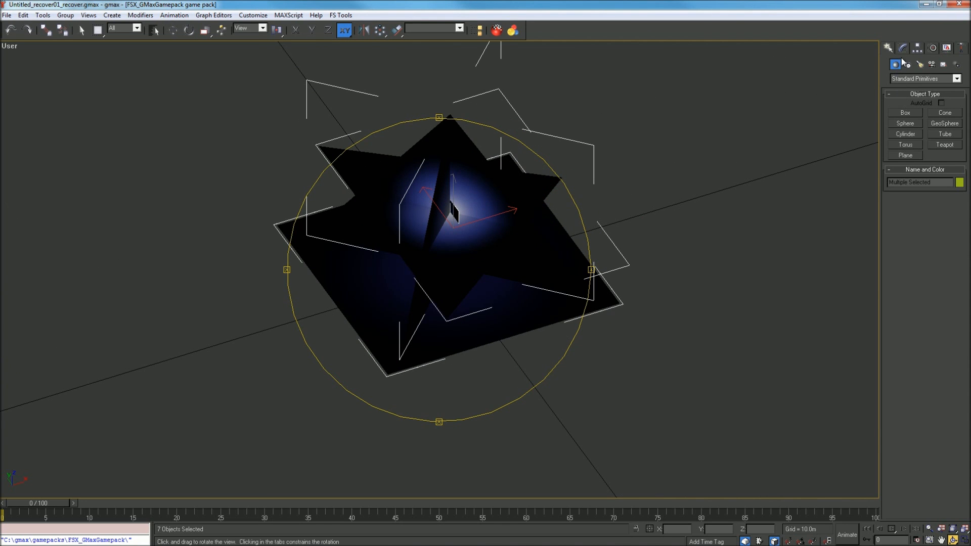
click(904, 48)
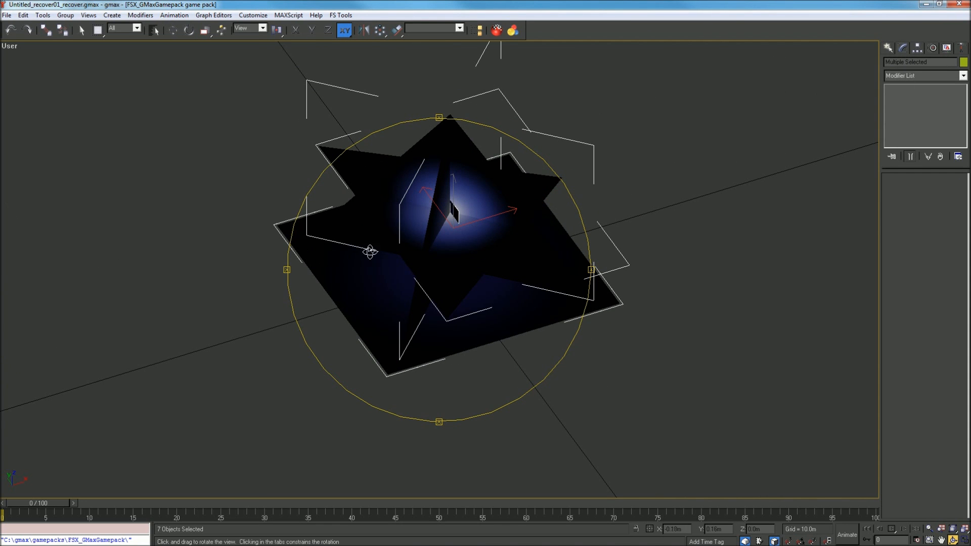
click(81, 30)
click(516, 312)
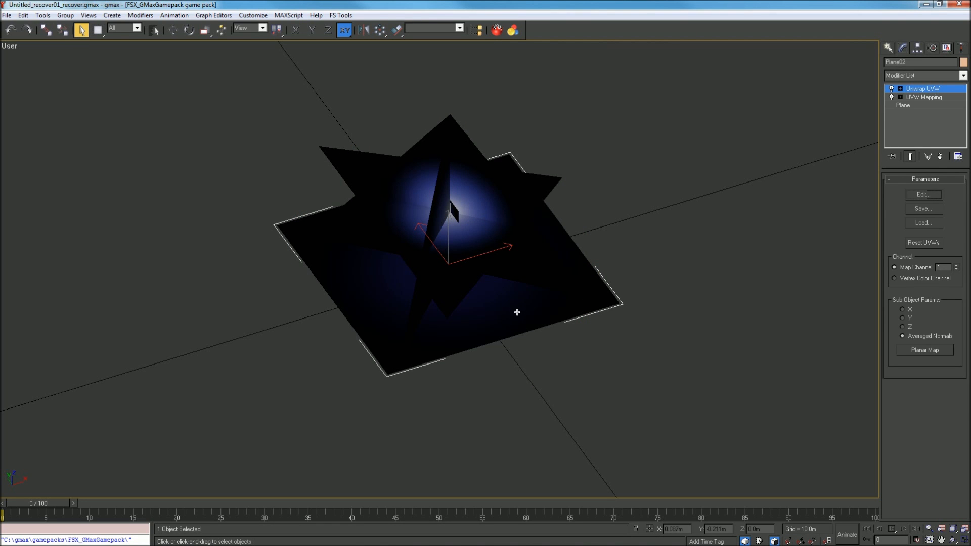
click(917, 105)
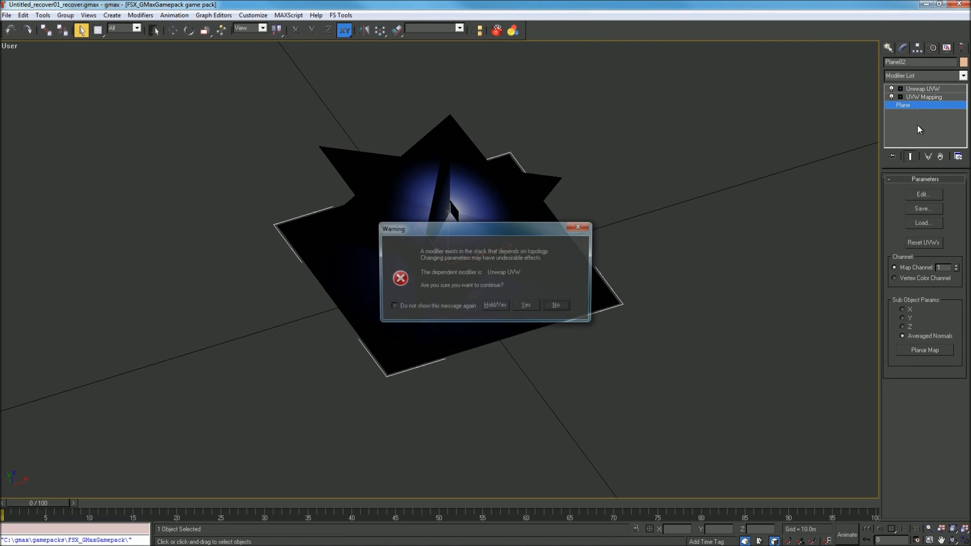
click(531, 306)
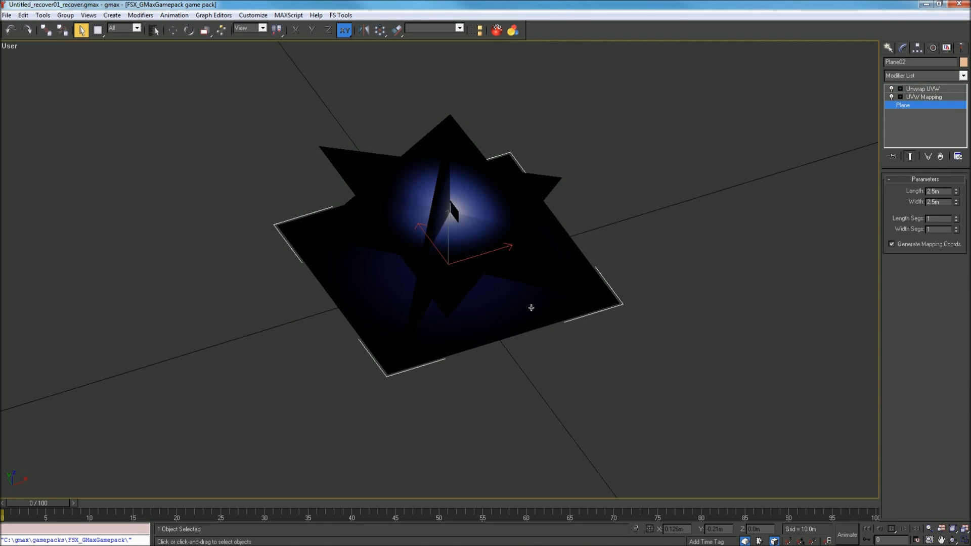
click(516, 258)
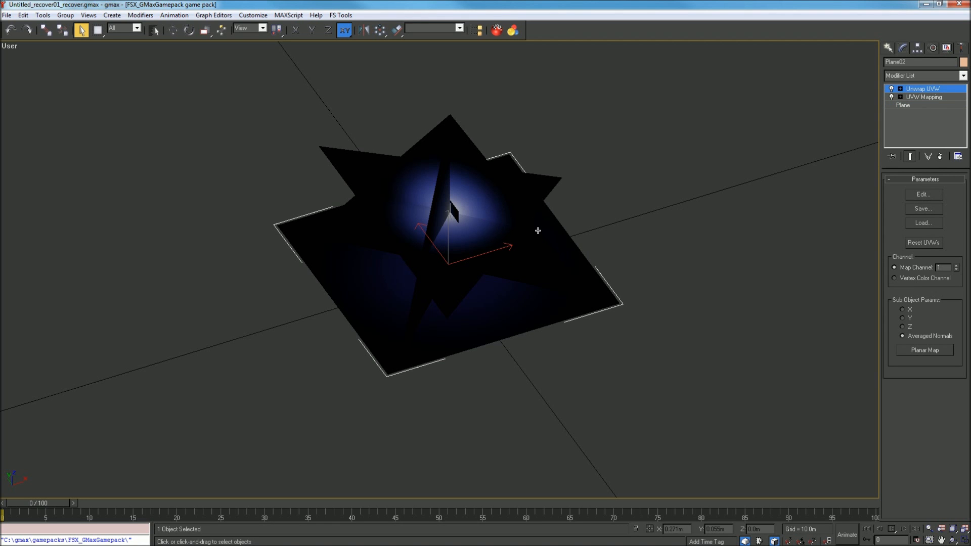
click(763, 174)
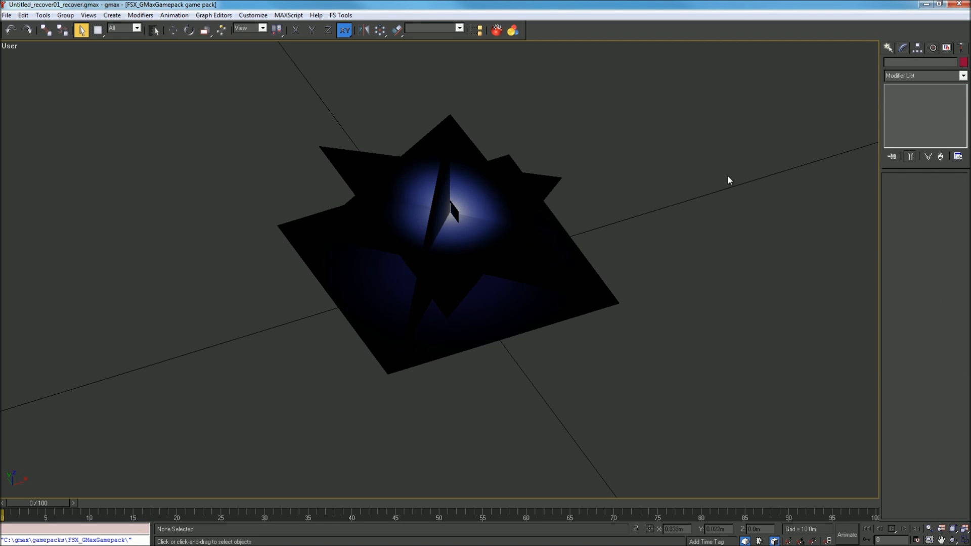
Step: Select the ground glow plane and examine the crossed-plane light model from near and far
click(479, 316)
scroll(531, 211, down, 5)
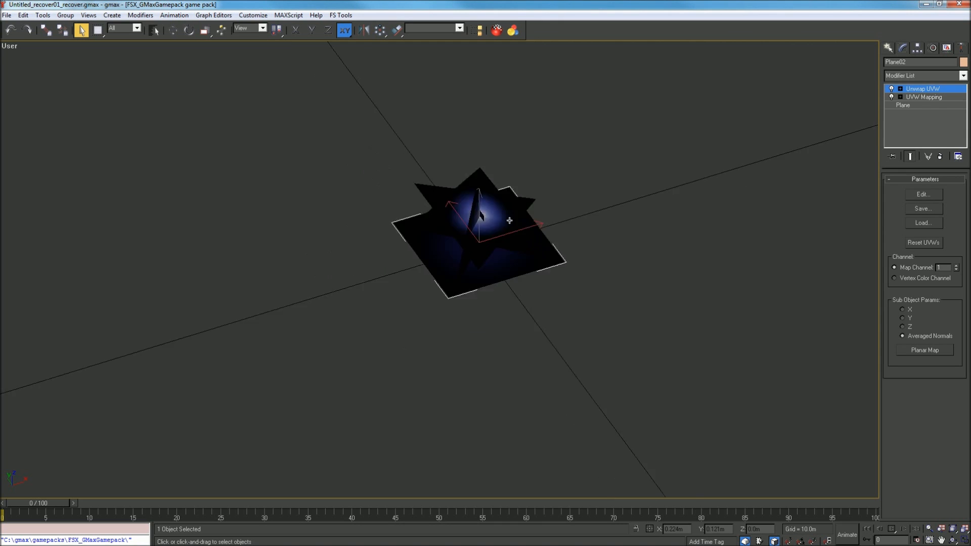
scroll(521, 214, up, 2)
scroll(521, 214, up, 5)
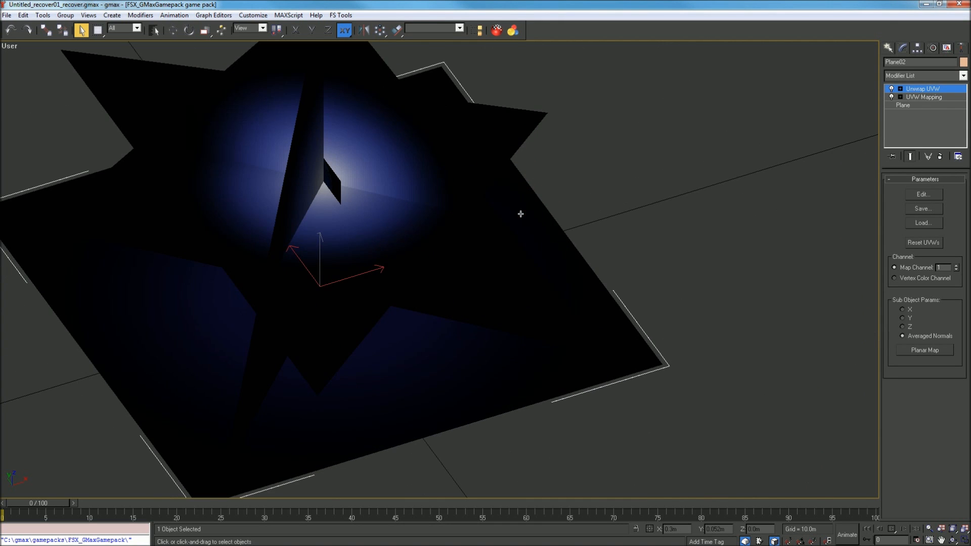
scroll(521, 214, down, 5)
Step: Return to ModelConverterX and convert the 1_light model for FSX with the Convert Wizard, keeping the scale at 1.00000
click(926, 4)
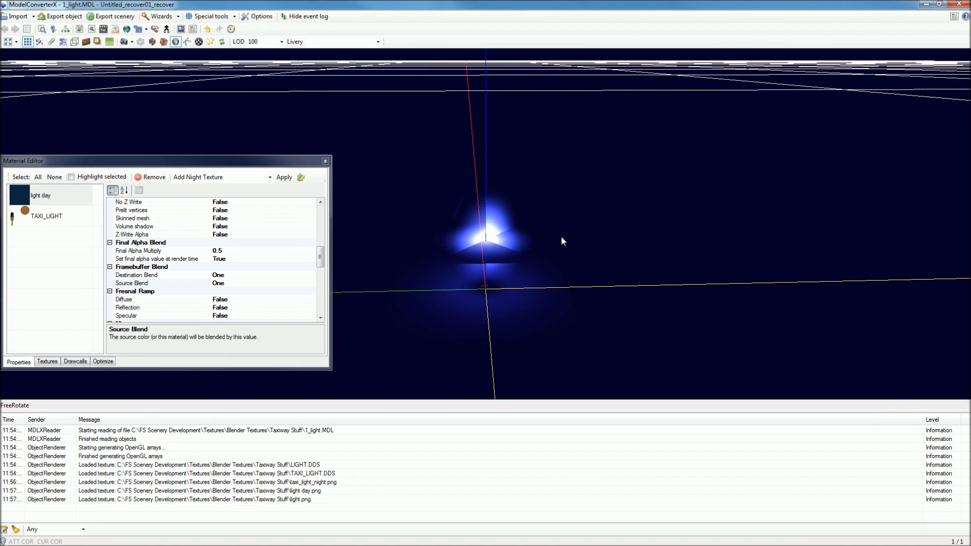
mouse_move(619, 5)
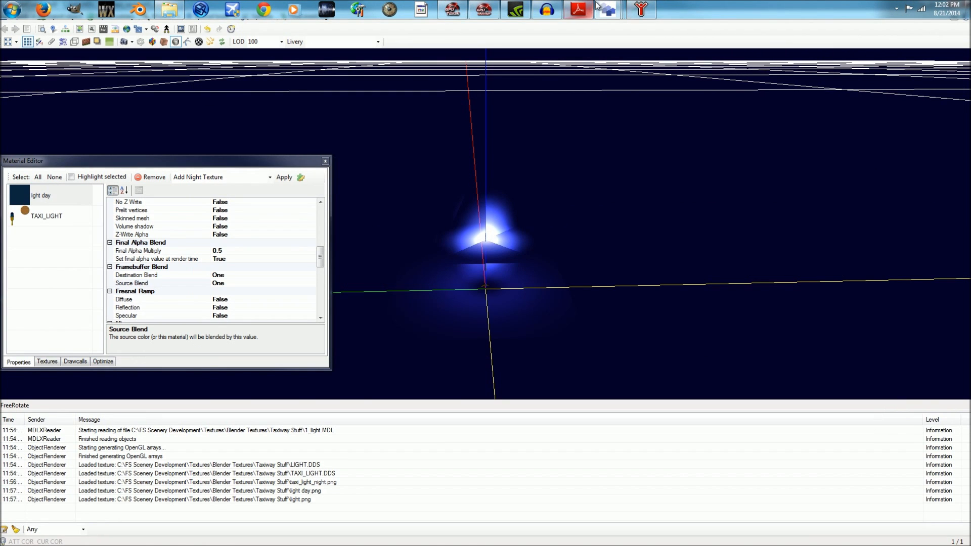
click(556, 86)
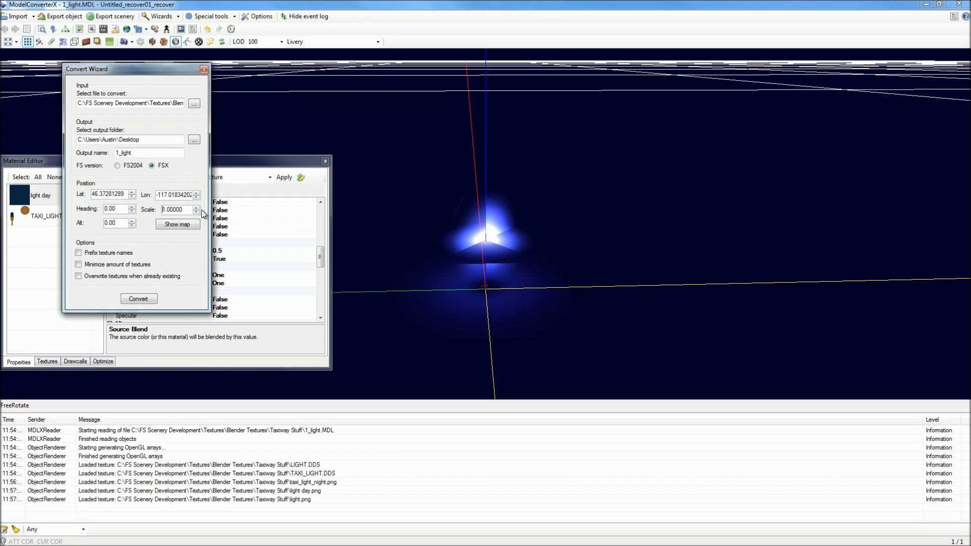
click(146, 302)
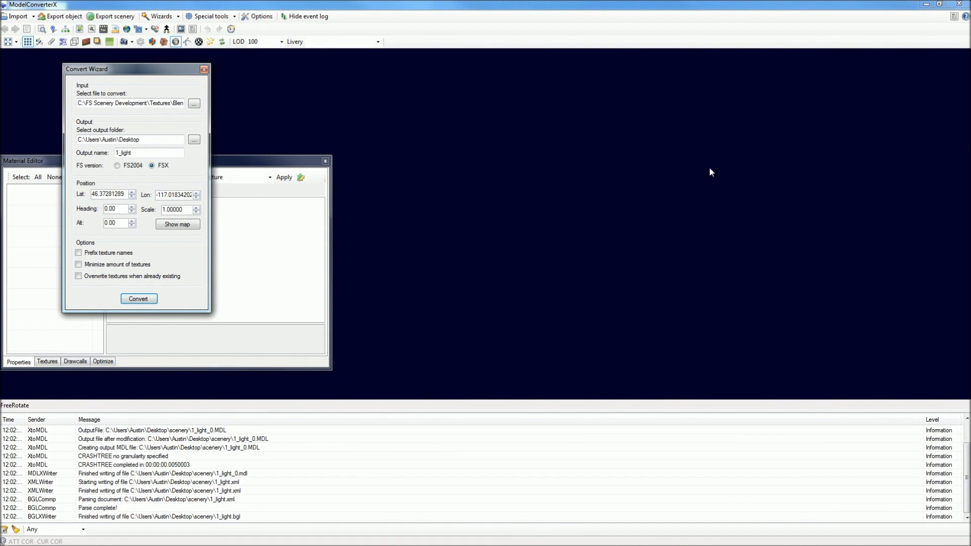
click(701, 225)
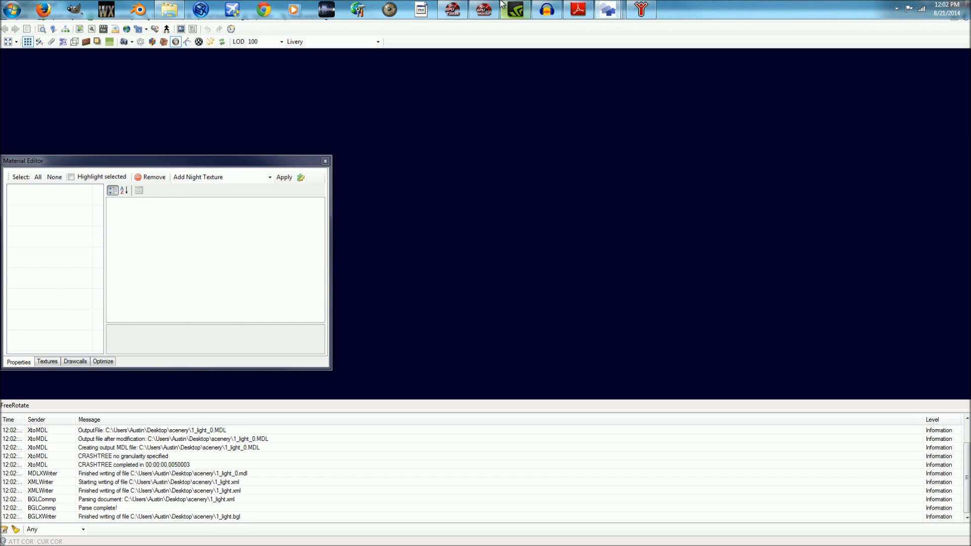
Step: Switch to Microsoft Flight Simulator X and examine the placed taxi lights at night from different angles
click(508, 9)
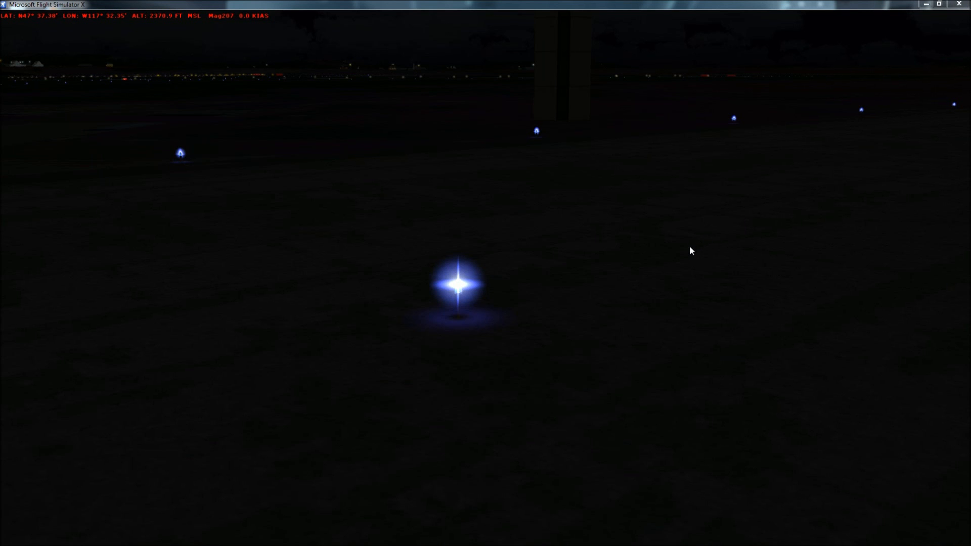
key(KP_3)
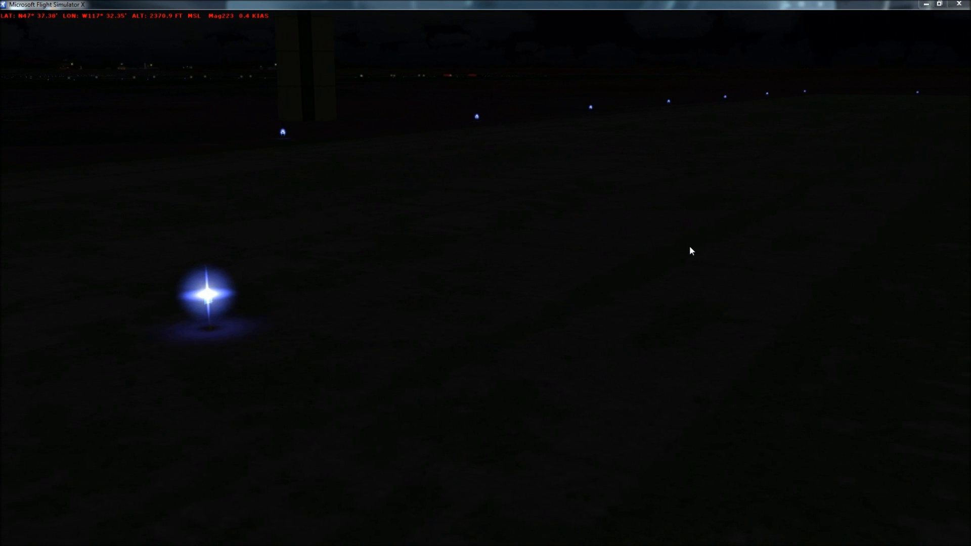
key(KP_3)
key(KP_4)
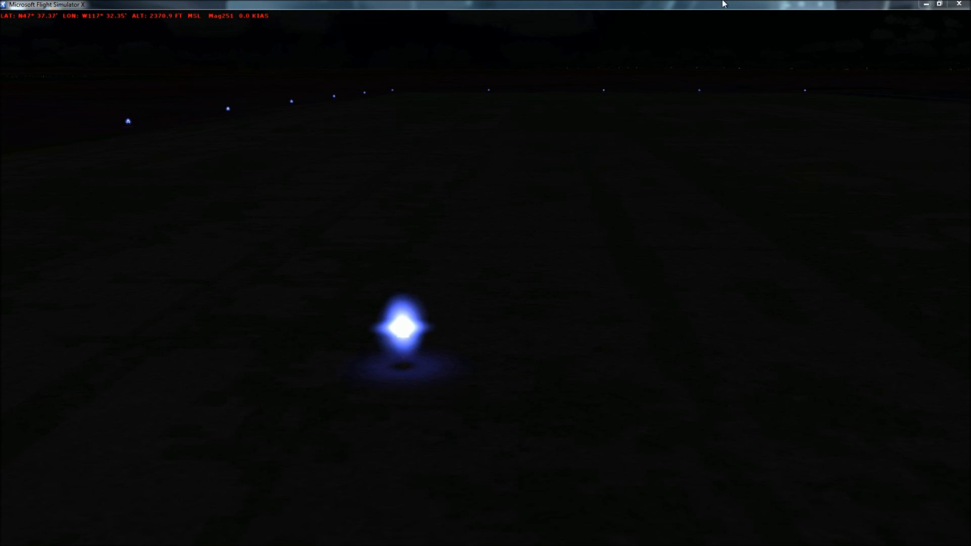
Step: Bring the ModelConverterX windows over the simulator and move the Material Editor aside to uncover the Convert Wizard
mouse_move(639, 5)
mouse_move(536, 11)
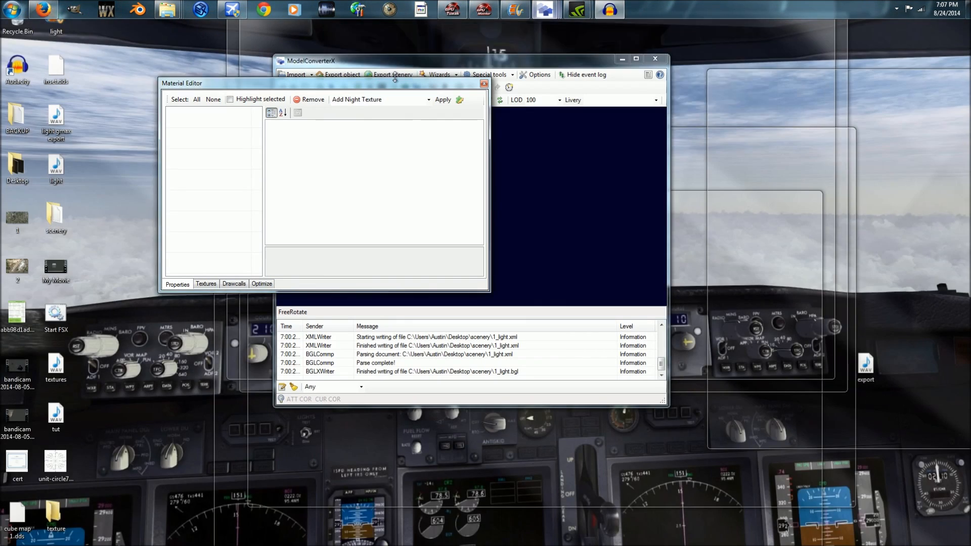
click(456, 70)
mouse_move(545, 9)
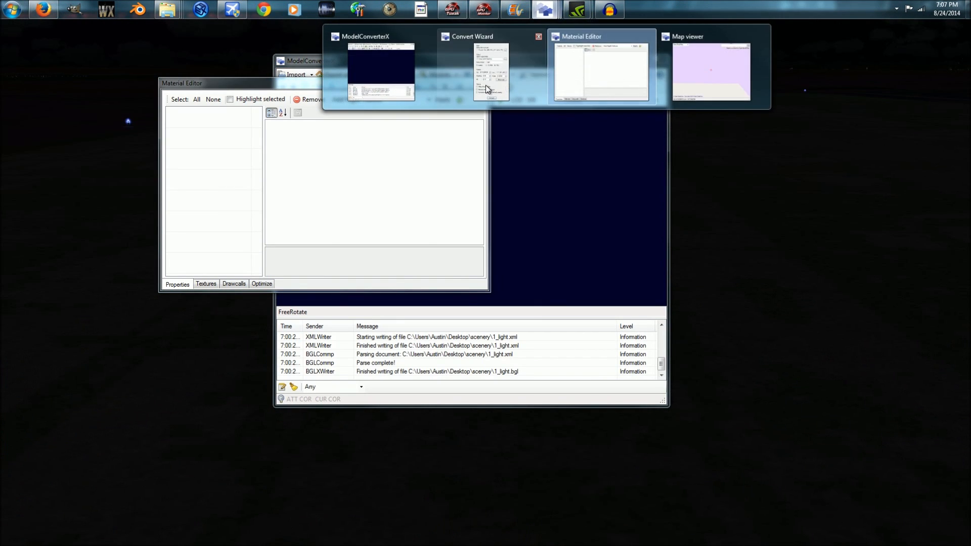
click(600, 66)
click(602, 30)
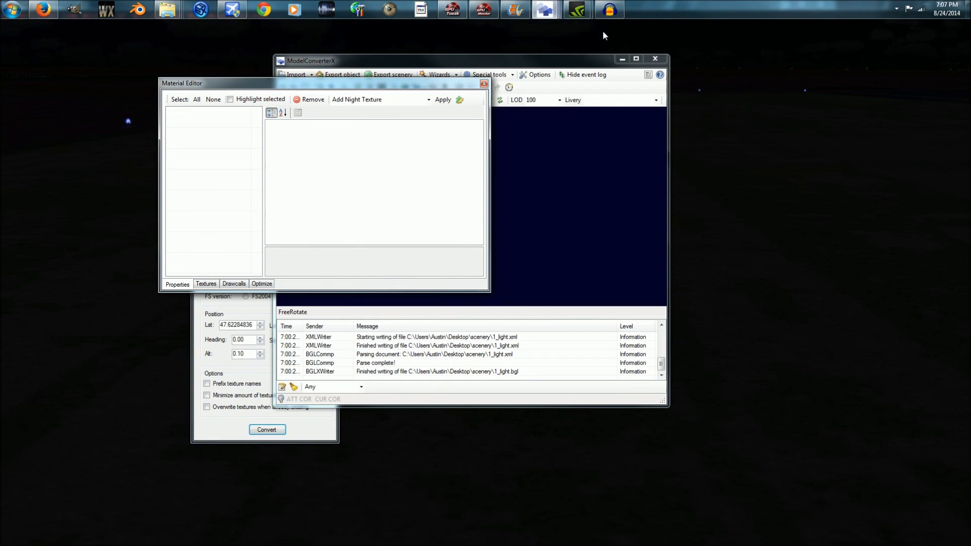
drag(324, 83, 537, 70)
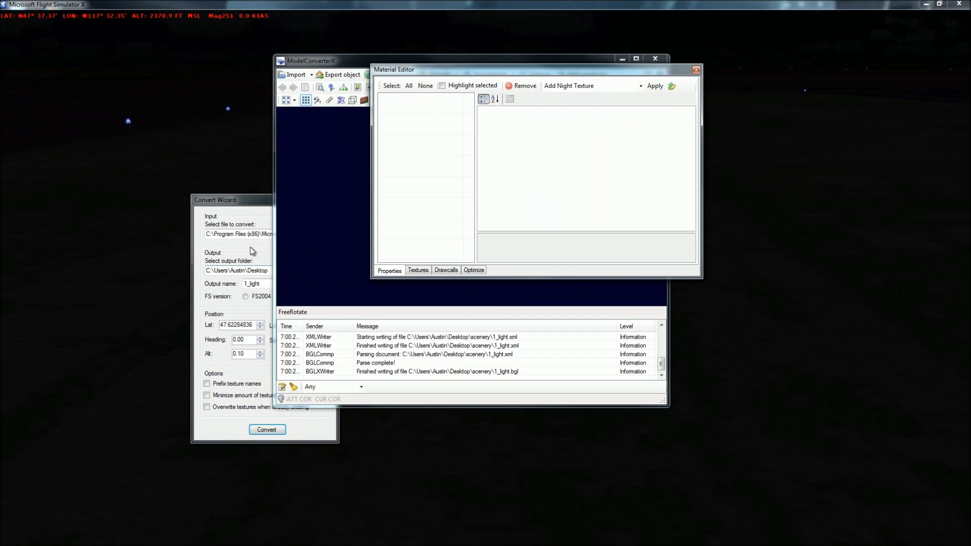
Step: Try to load 1_light.BGL from the light tut scenery folder as the file to convert, and dismiss the error report without sending it
click(263, 205)
click(322, 232)
double_click(326, 278)
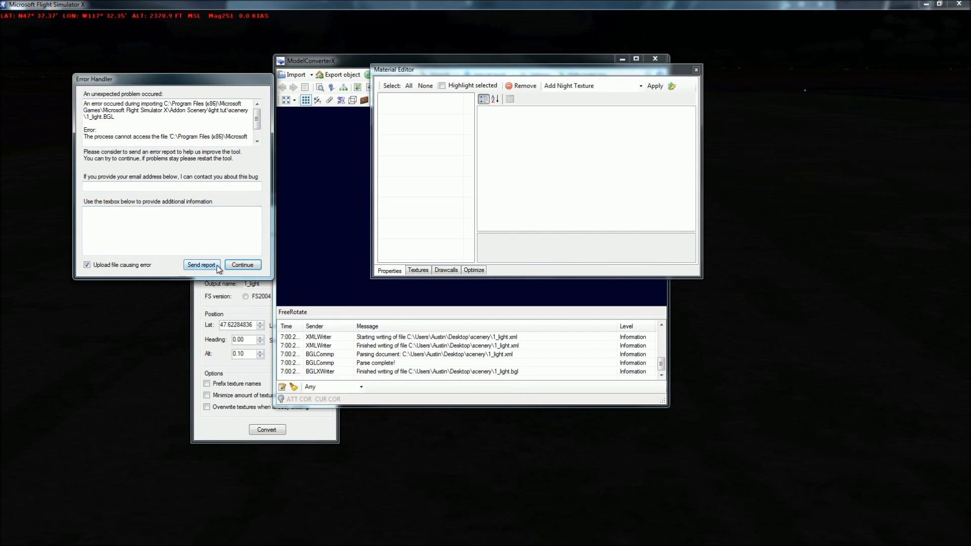
click(242, 264)
Step: Move the Material Editor off the main window's toolbars, and return to Microsoft Flight Simulator X to view the night lights
drag(444, 70, 430, 230)
mouse_move(474, 1)
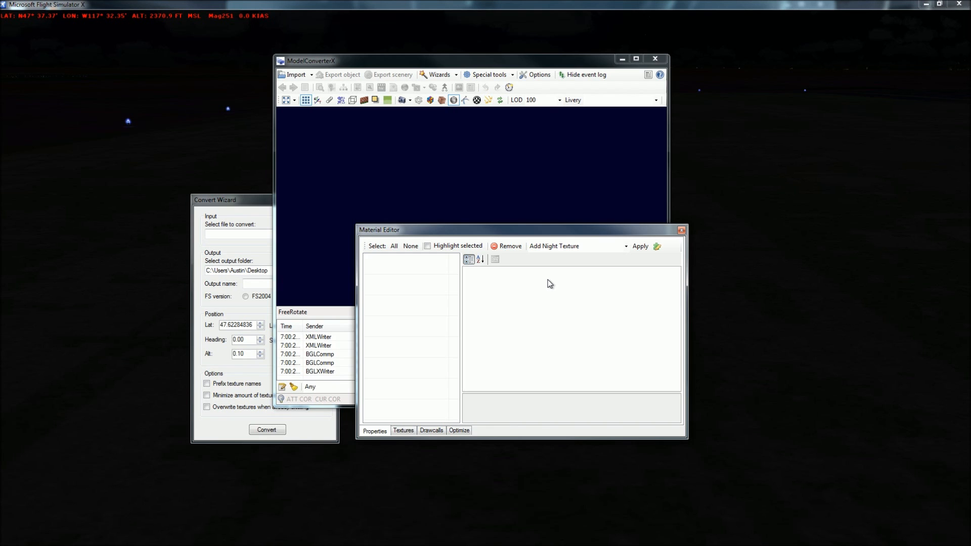
click(764, 235)
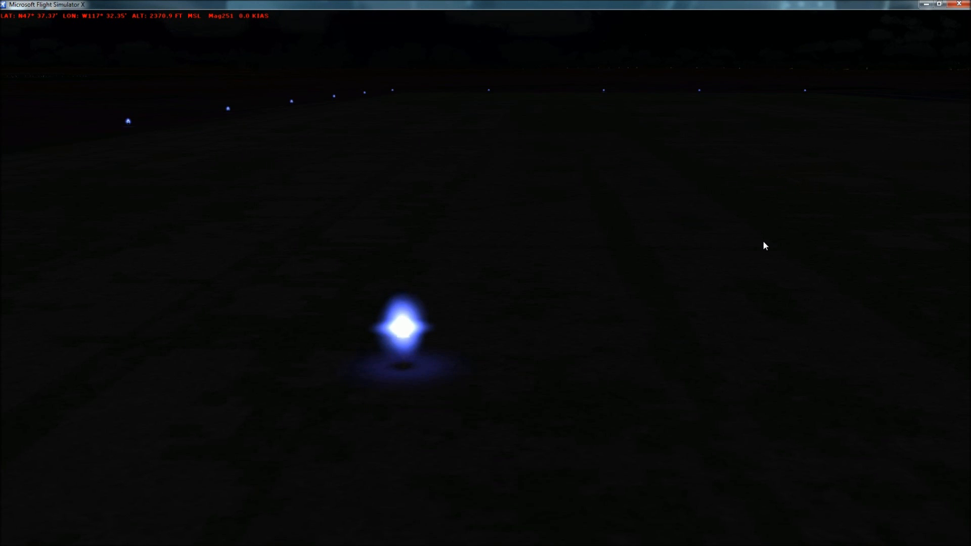